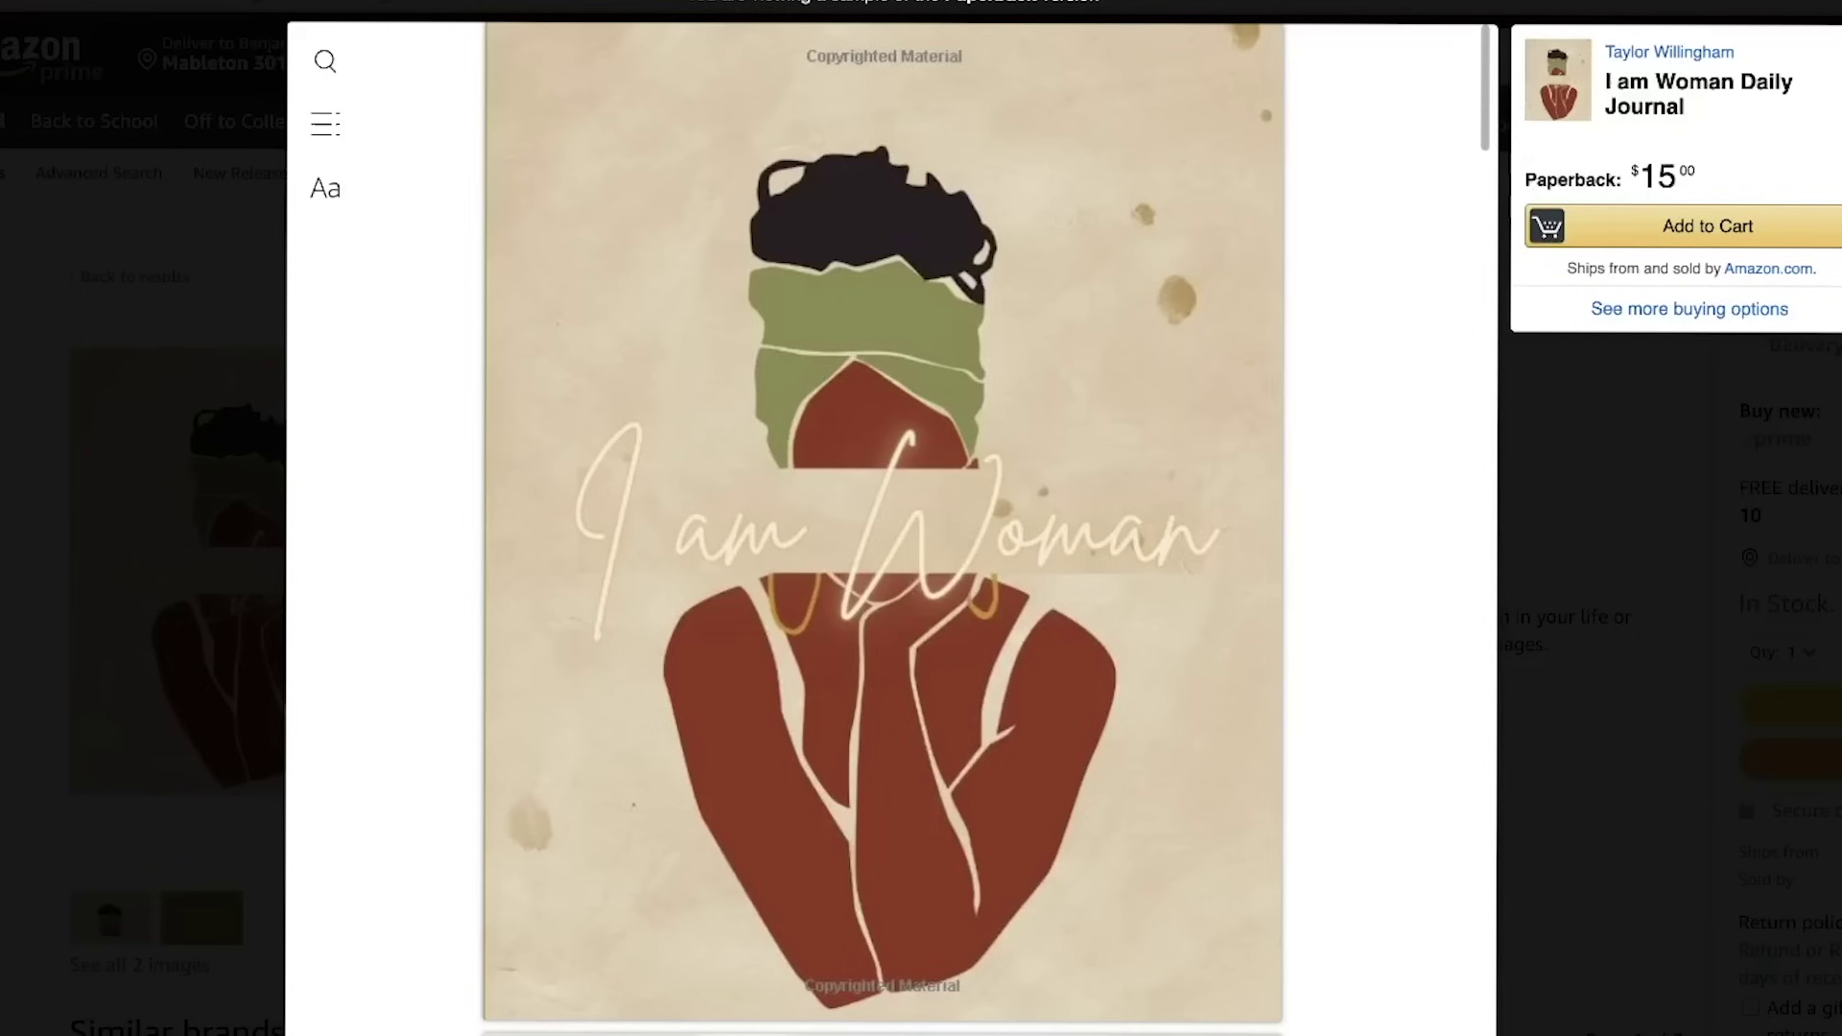
Scroll through competing notebooks' Look Inside previews to the graph paper notebook's quad-ruled interior.
scroll(882, 523, "down", 5)
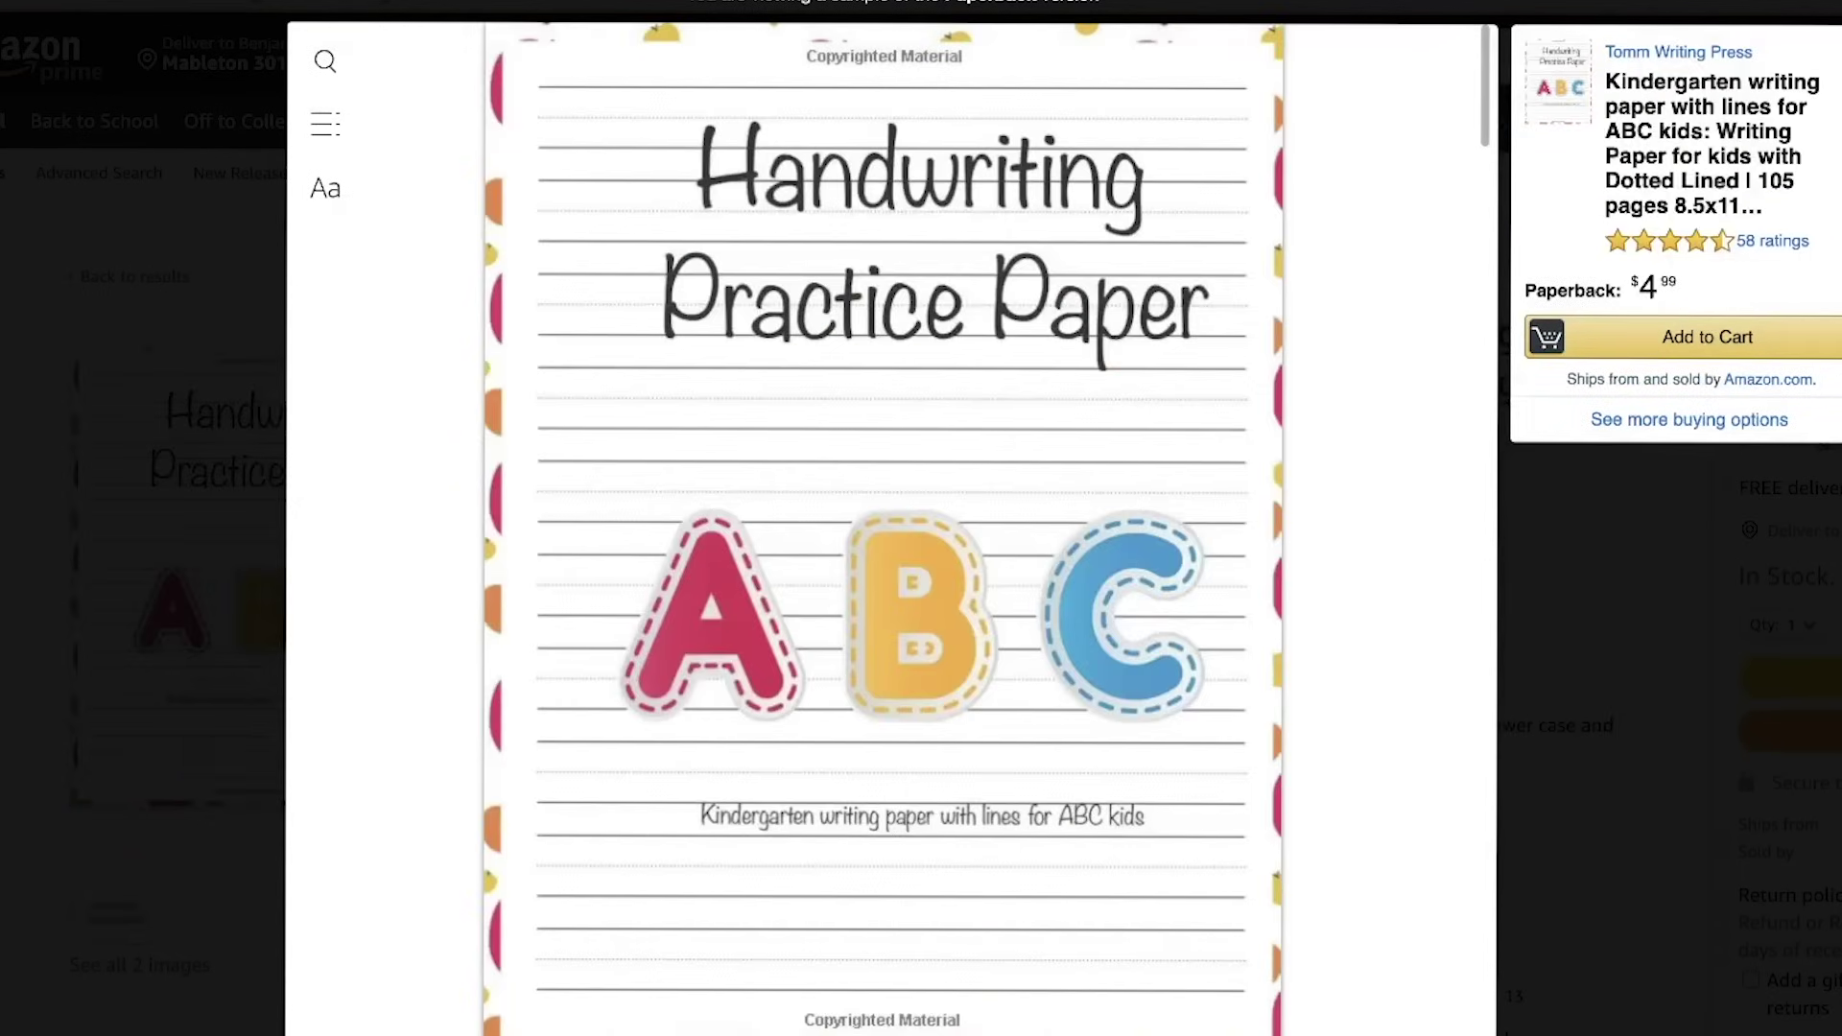
scroll(882, 523, "down", 10)
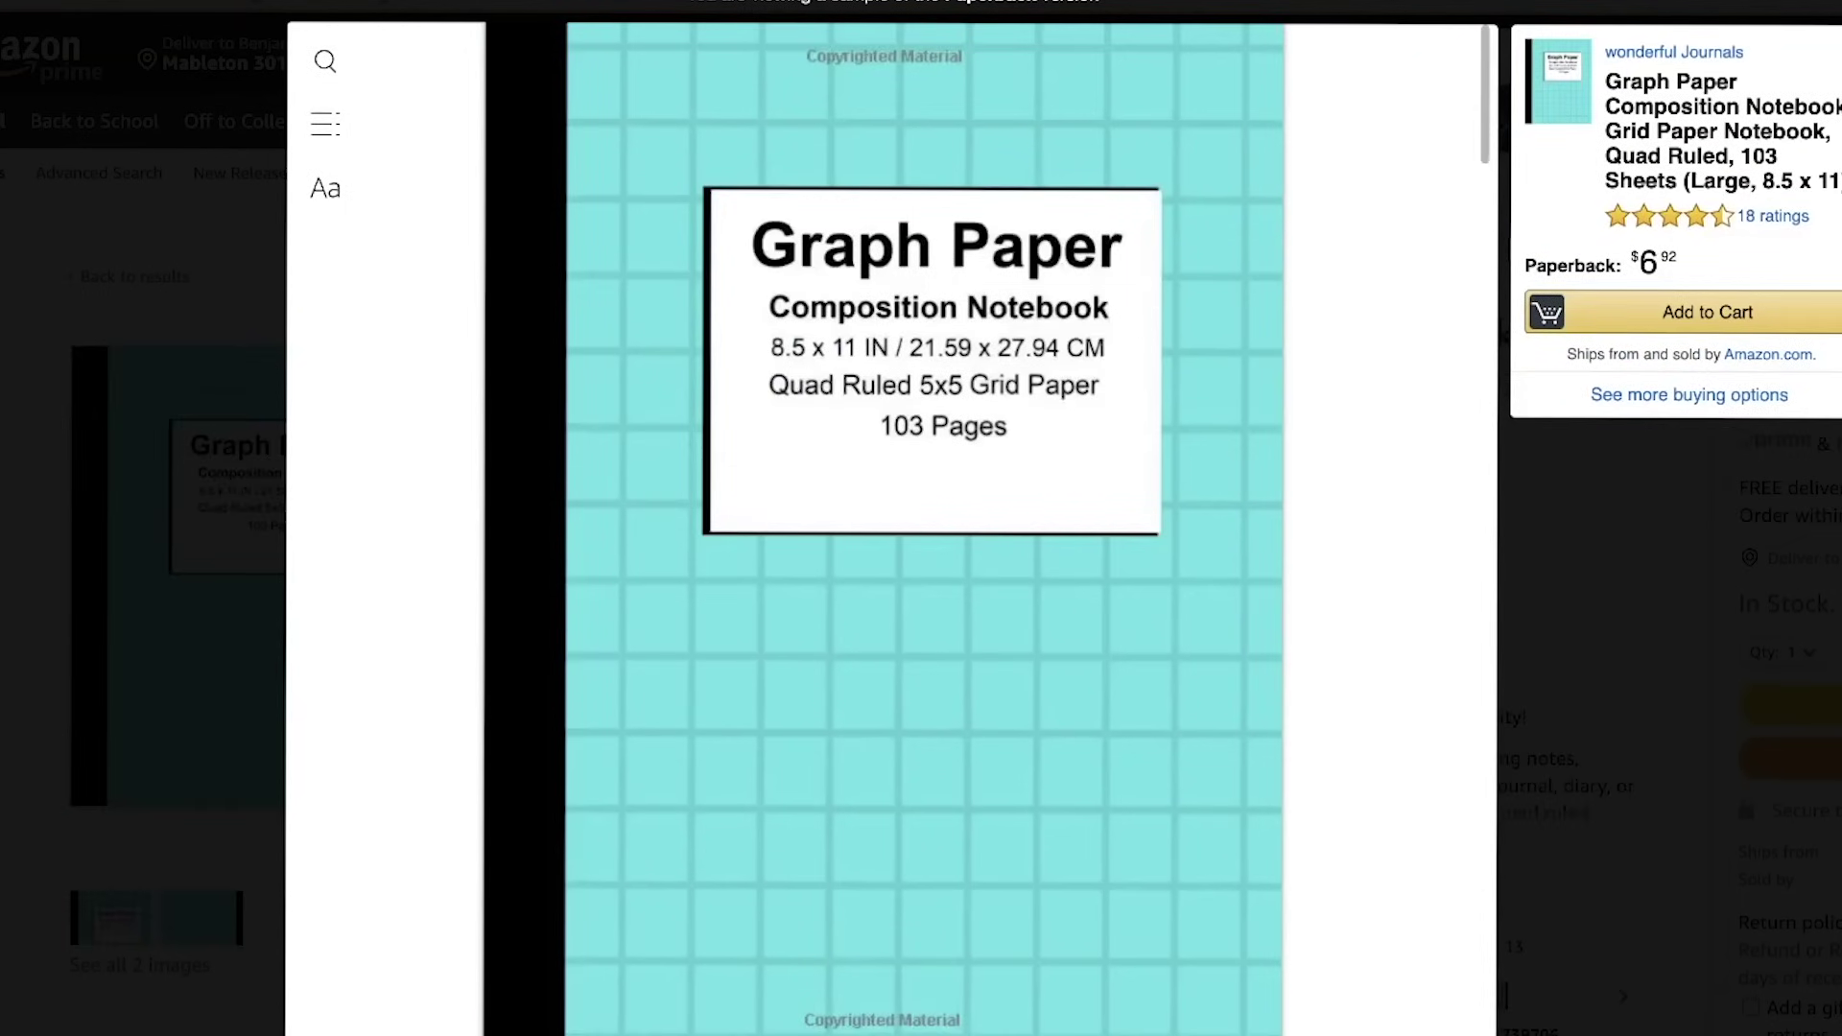
scroll(883, 523, "down", 5)
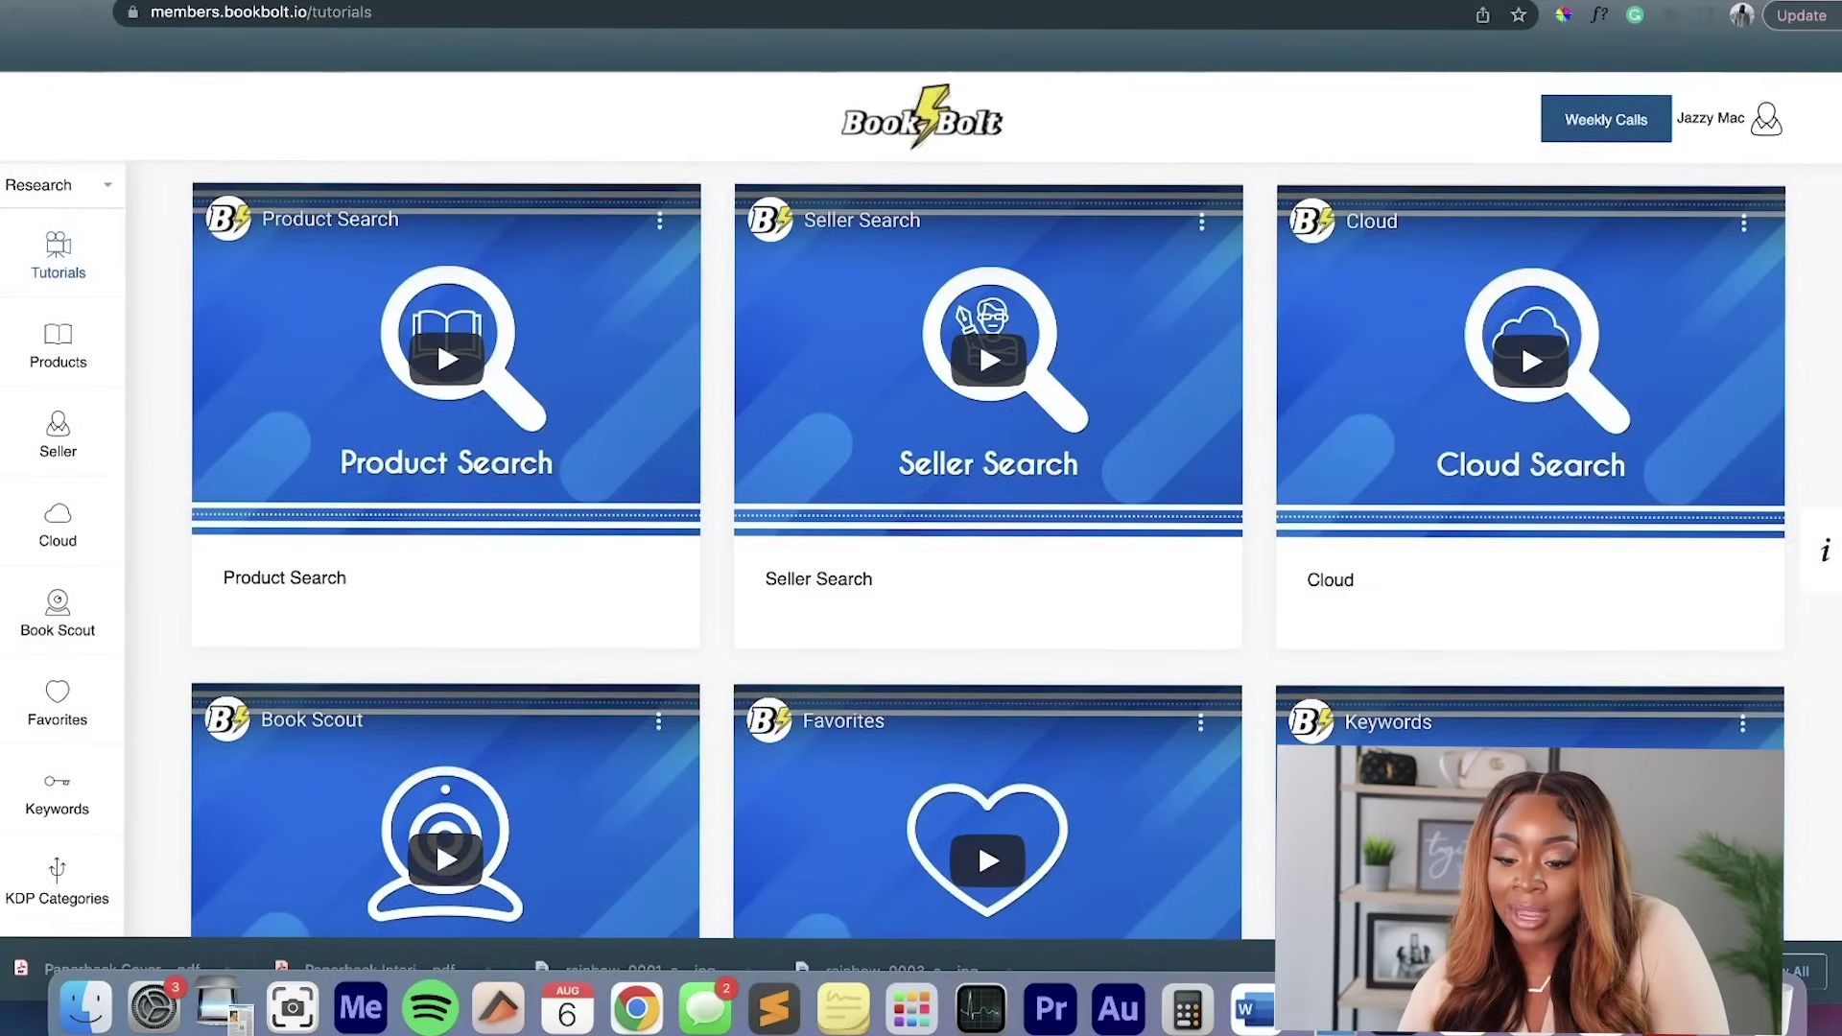
scroll(435, 521, "down", 5)
scroll(436, 522, "down", 3)
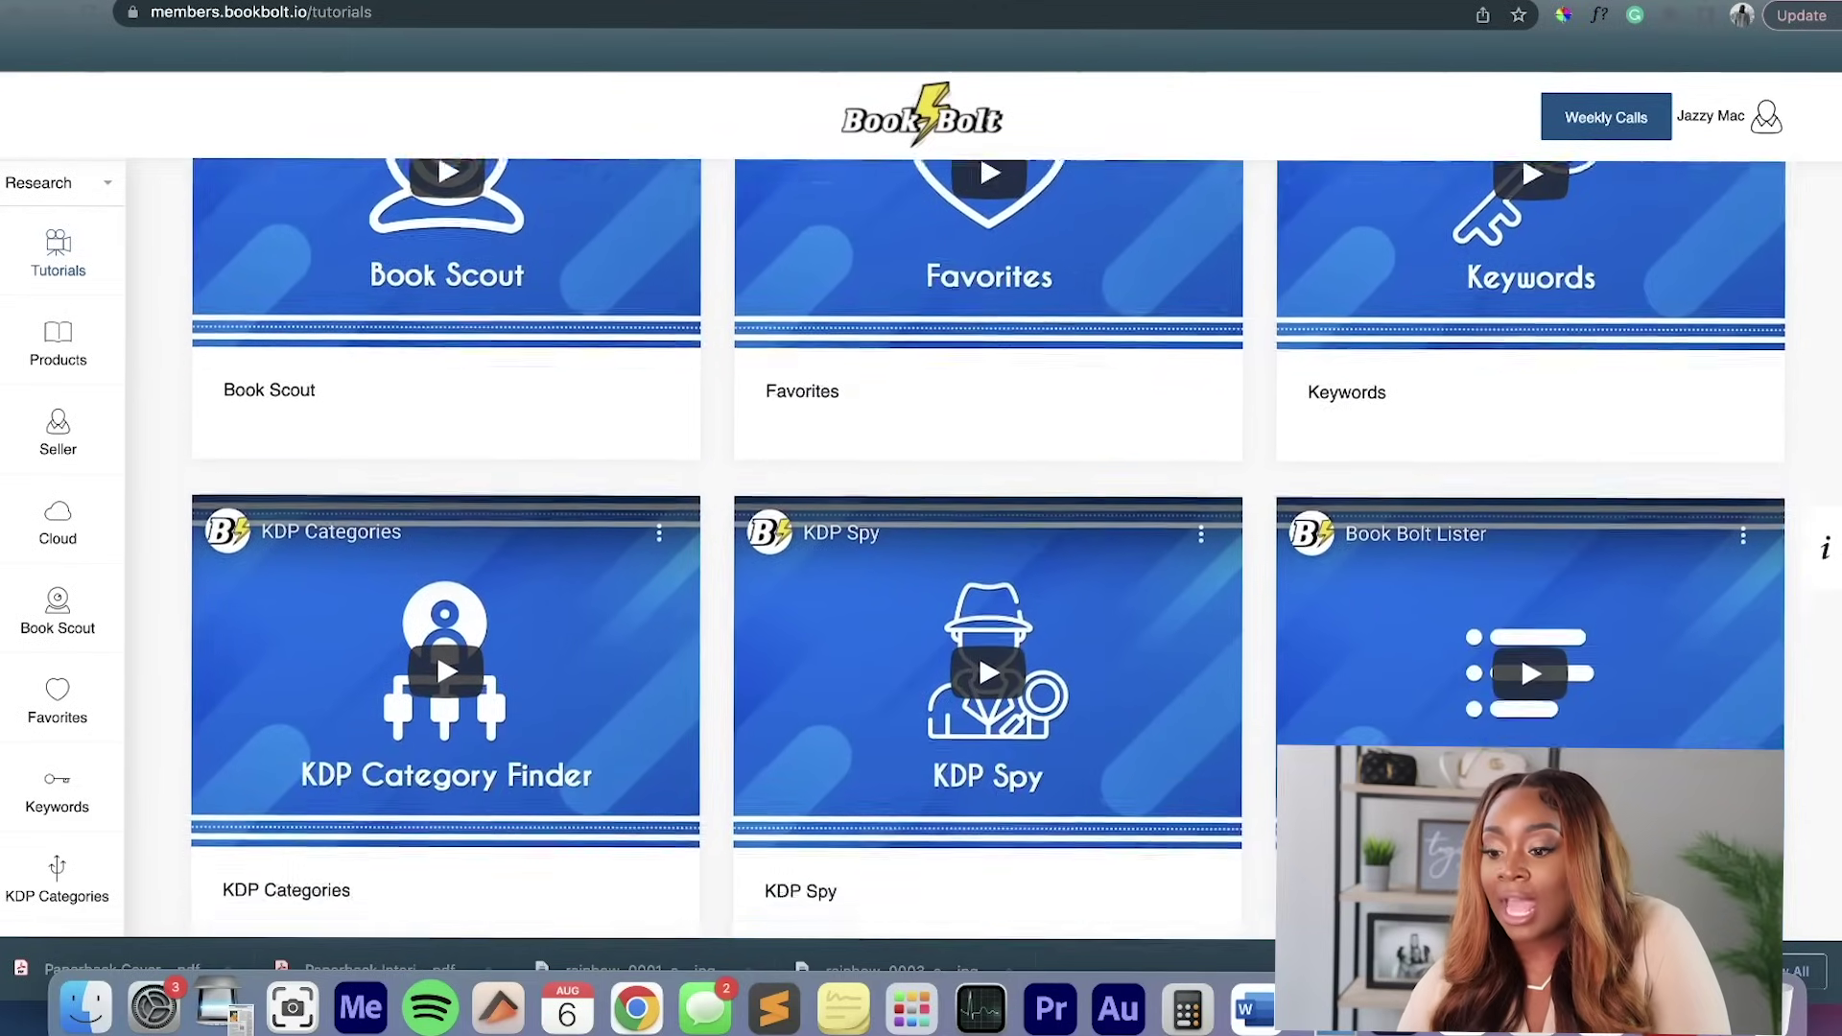
scroll(921, 547, "down", 6)
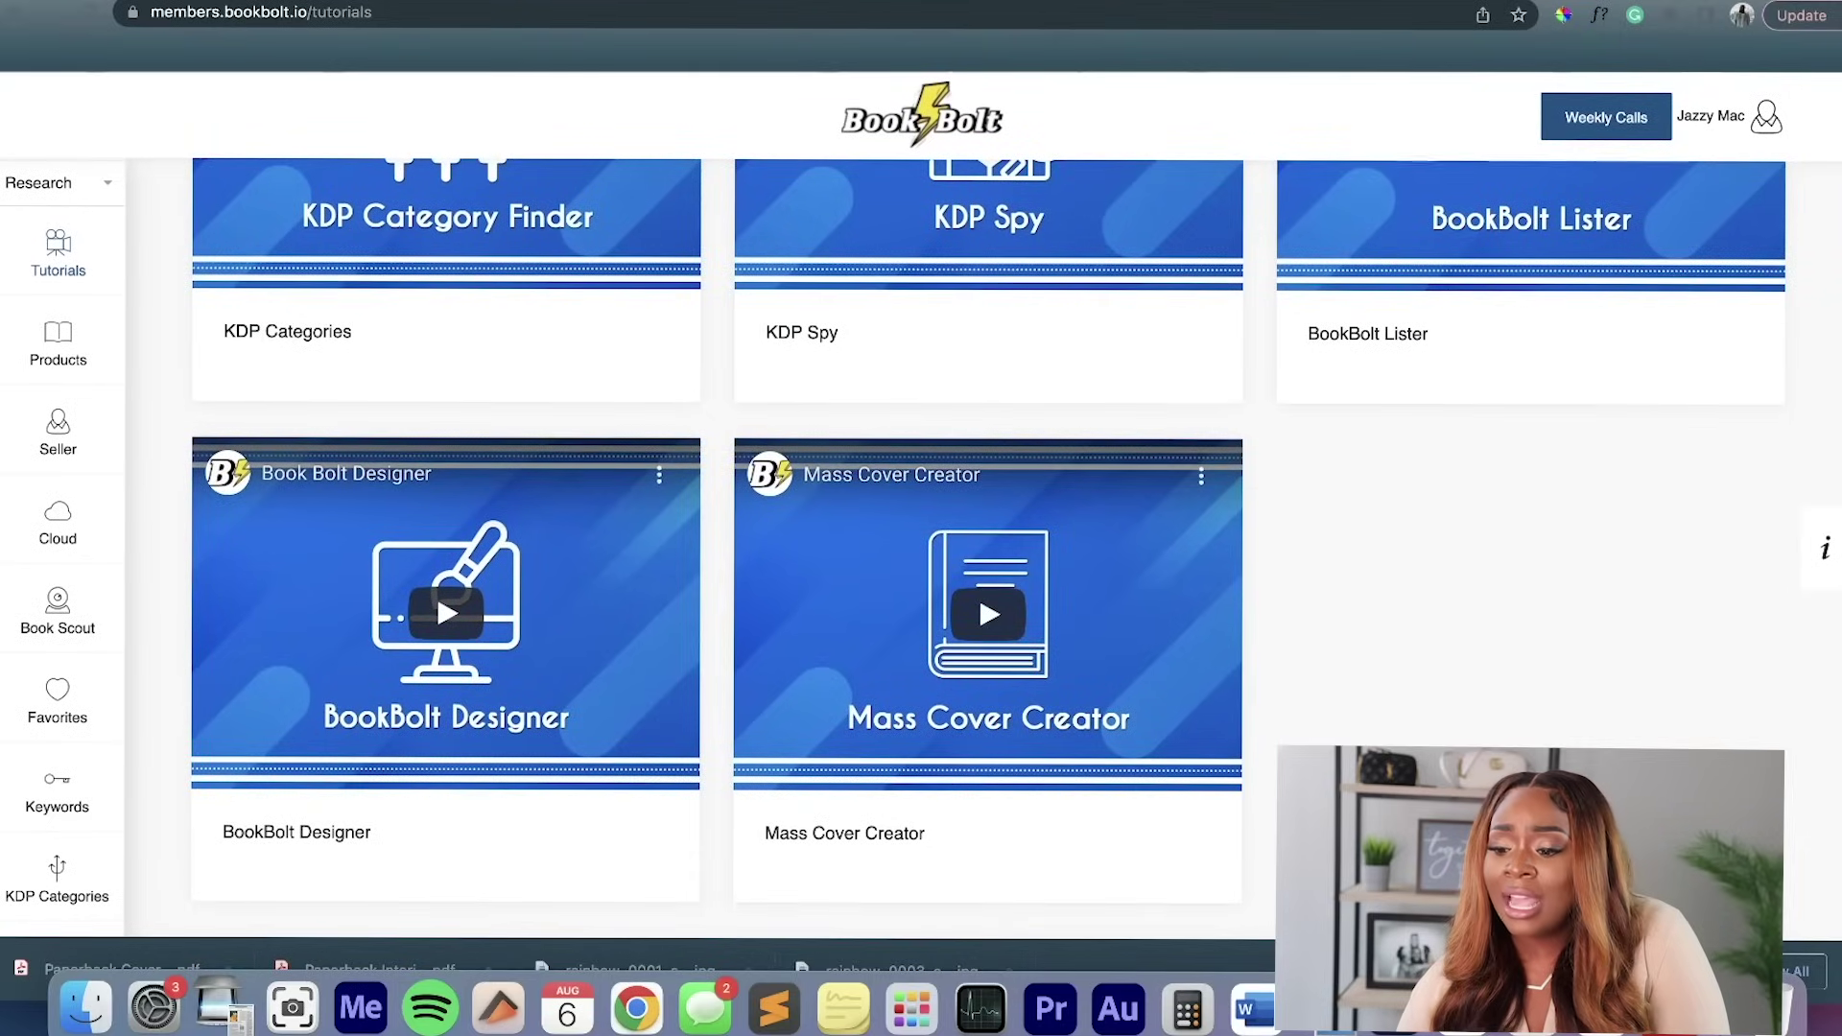
scroll(989, 545, "up", 1)
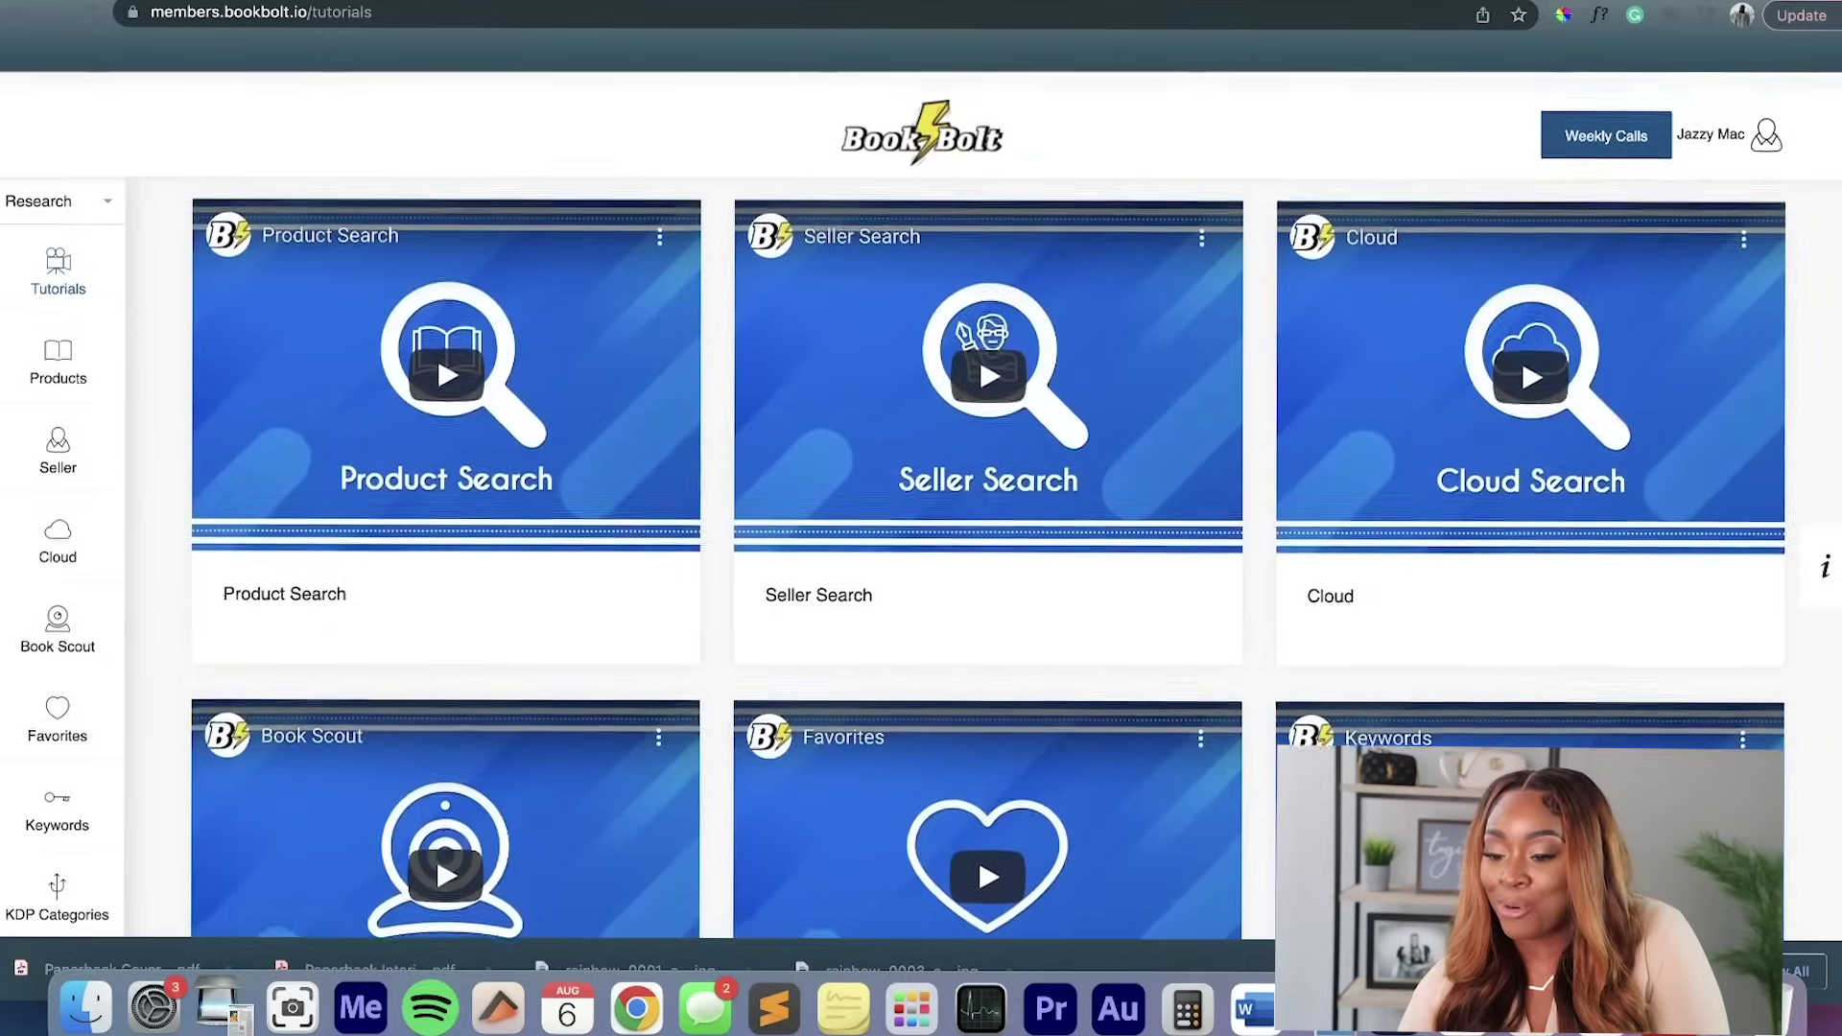
scroll(989, 509, "down", 1)
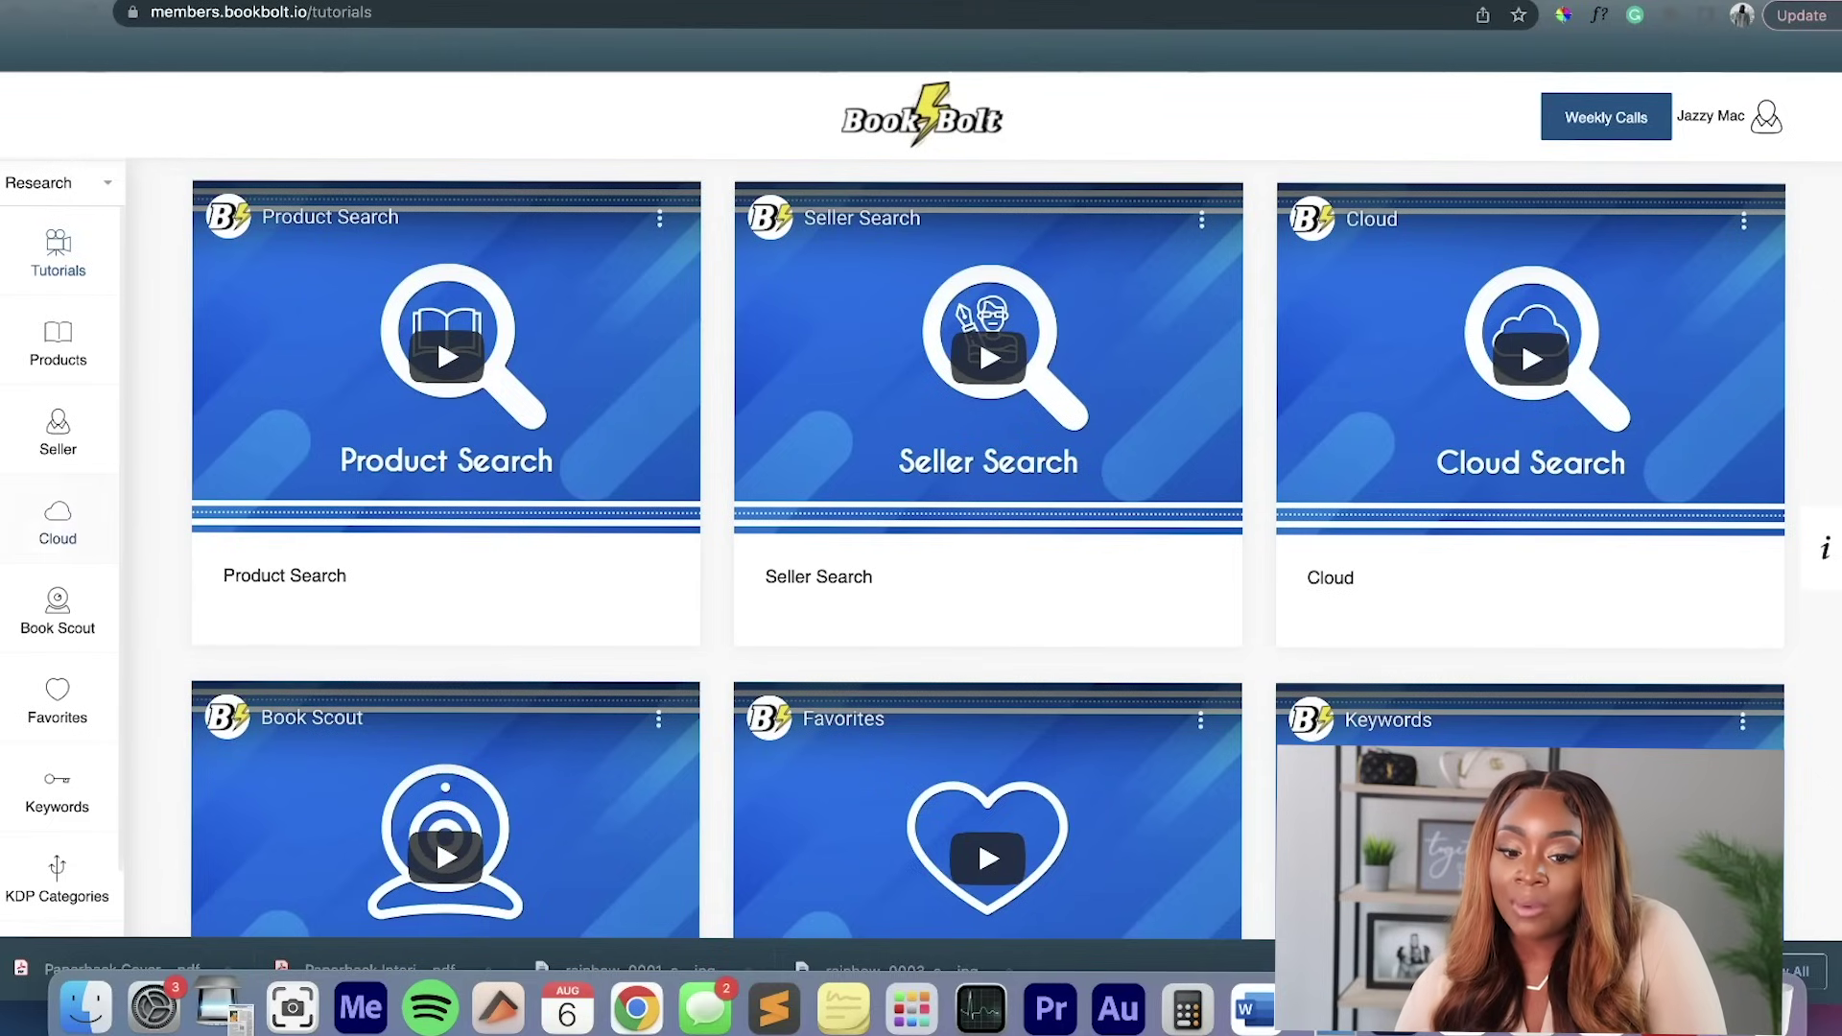
left_click(57, 523)
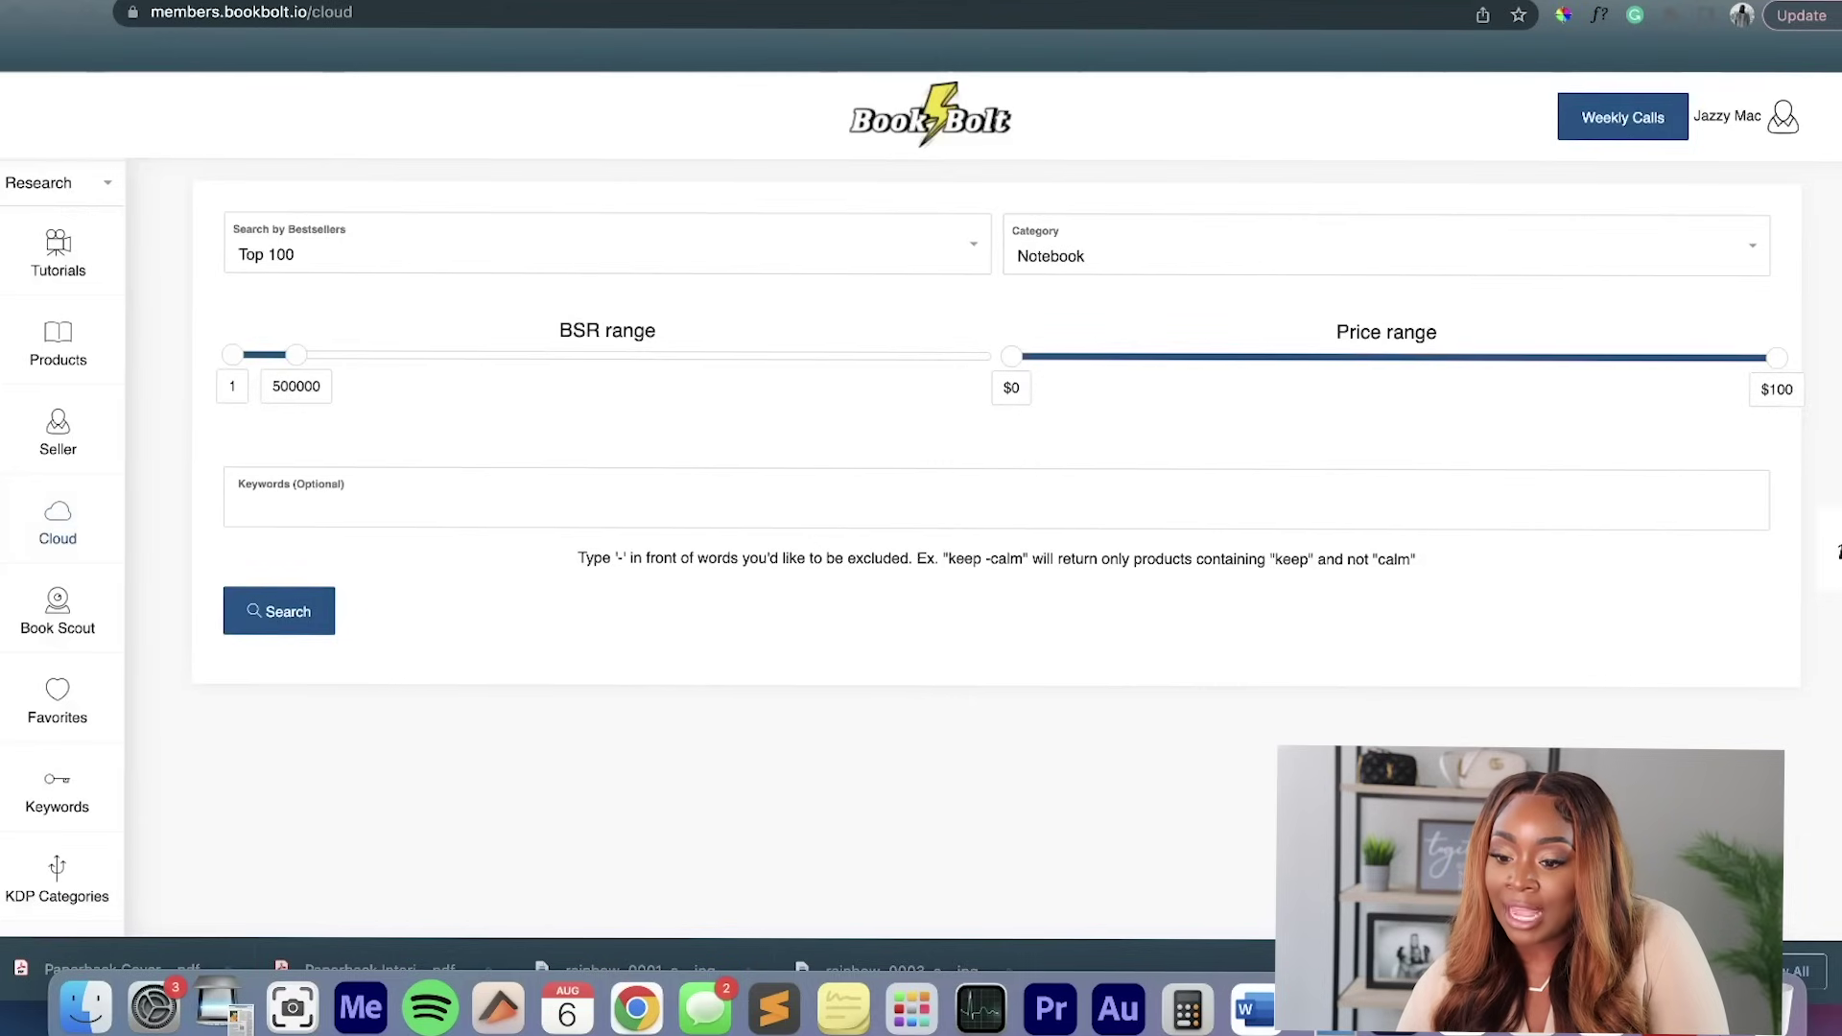
Run a Cloud search for Top 100 bestsellers with the category set to Notebook.
left_click(1386, 249)
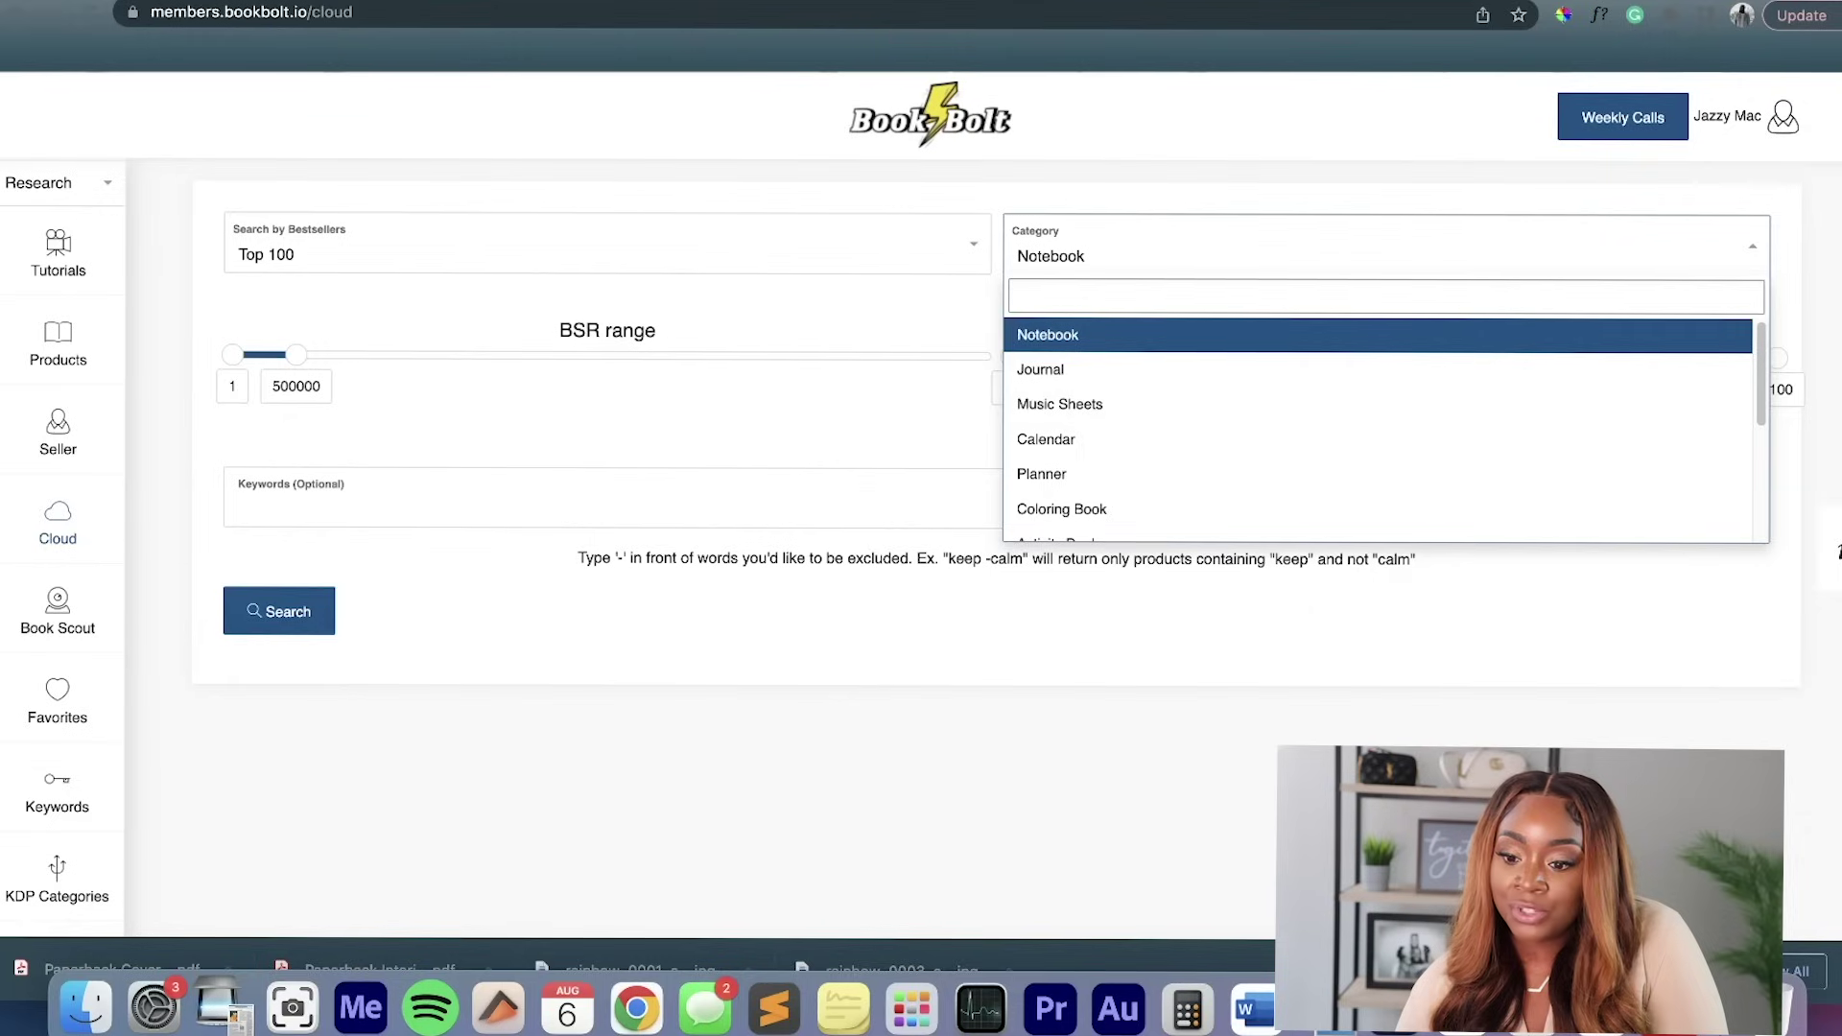
key("Return")
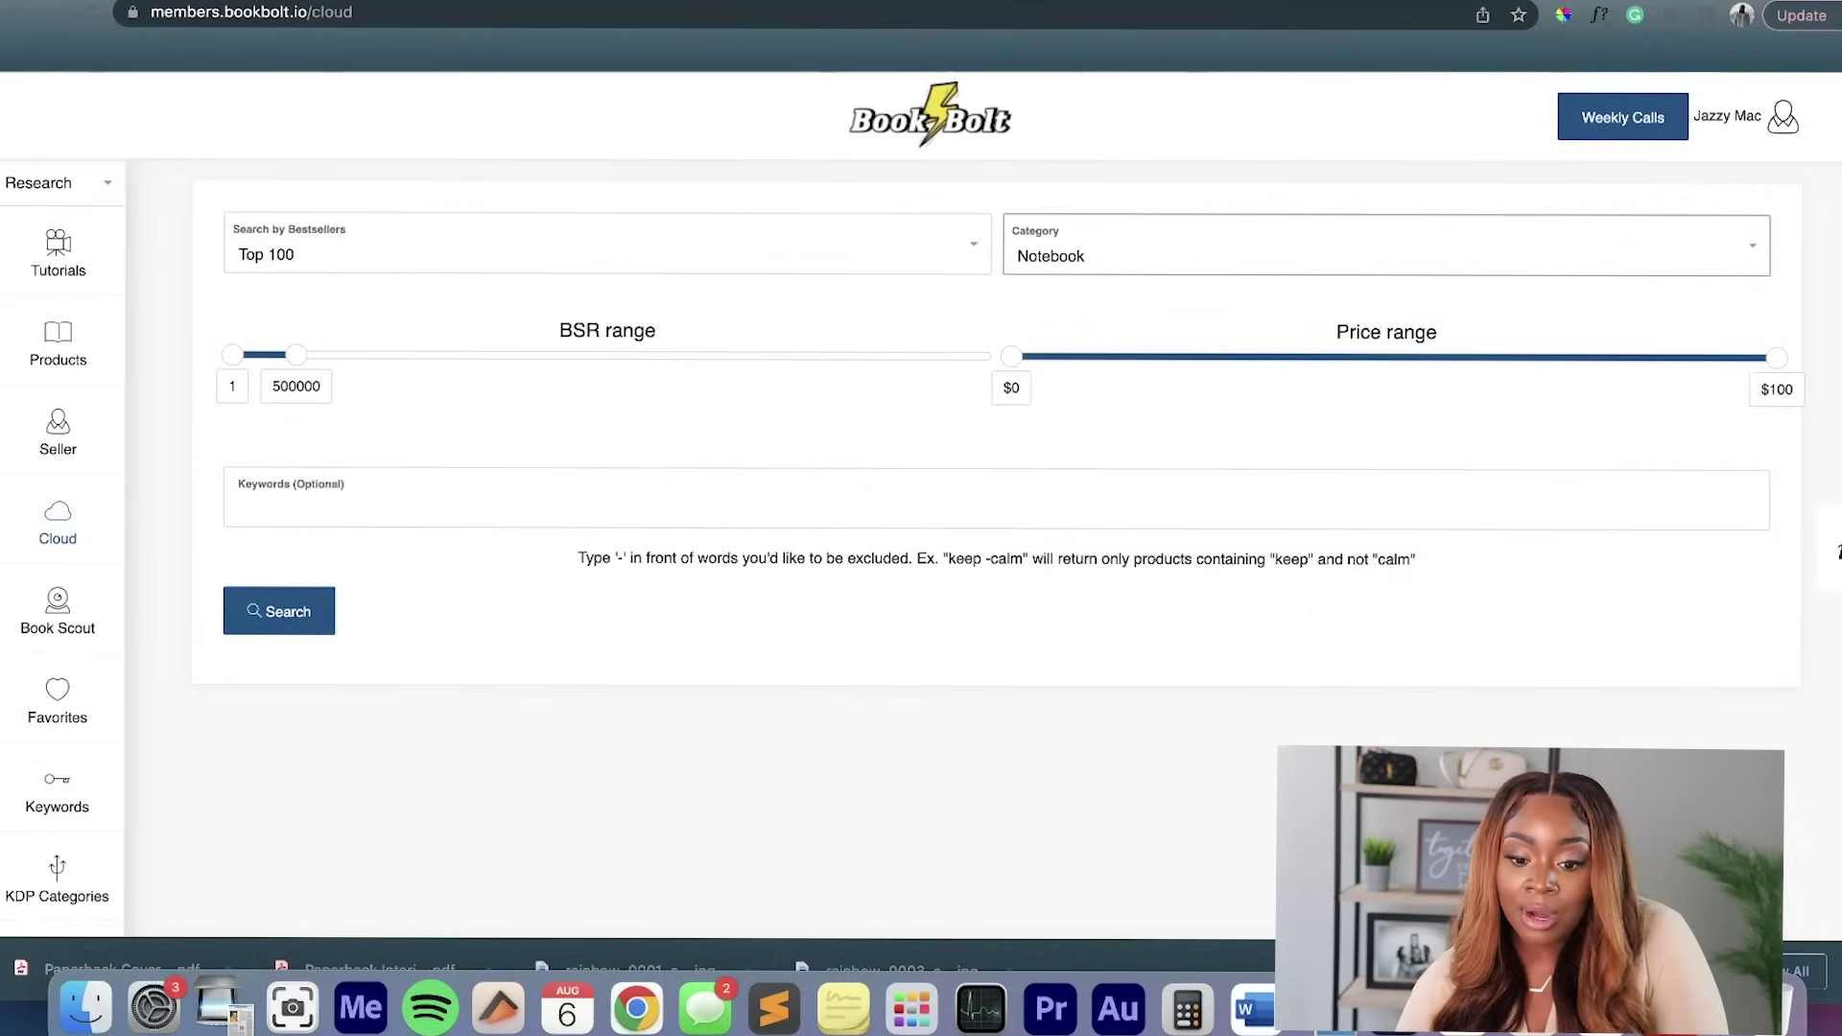
key("Return")
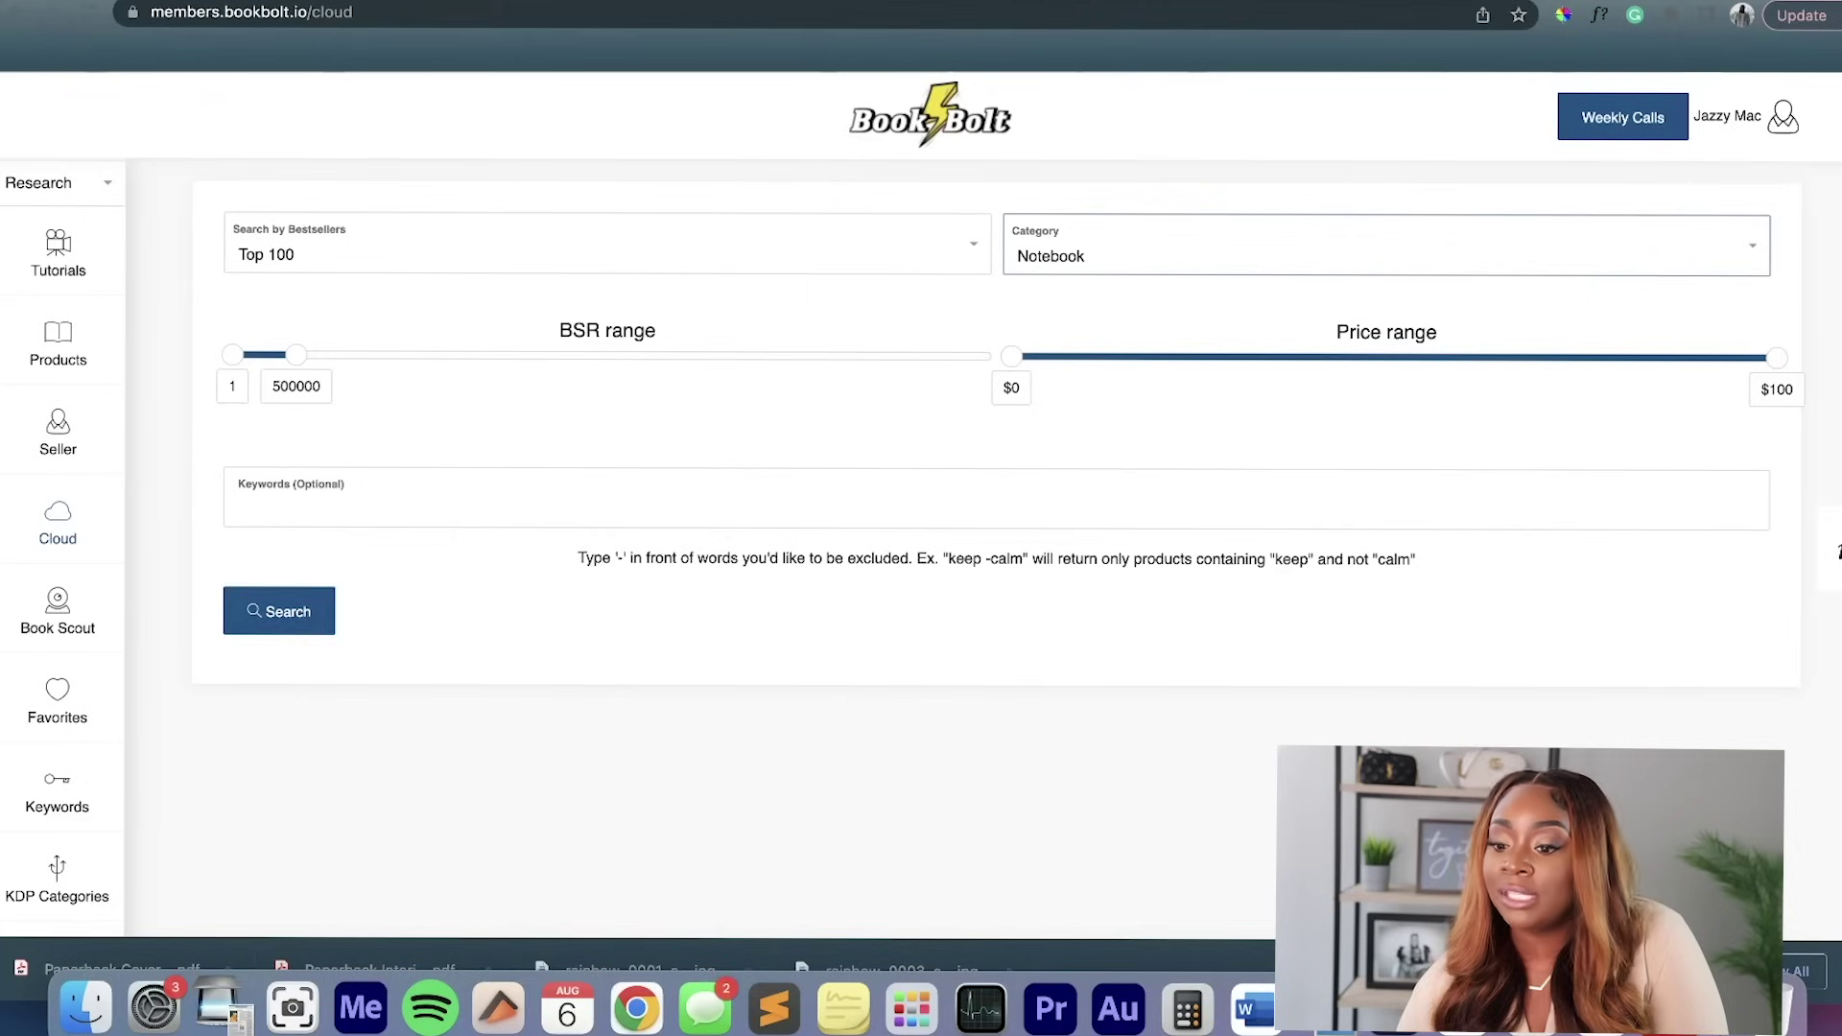
key("Return")
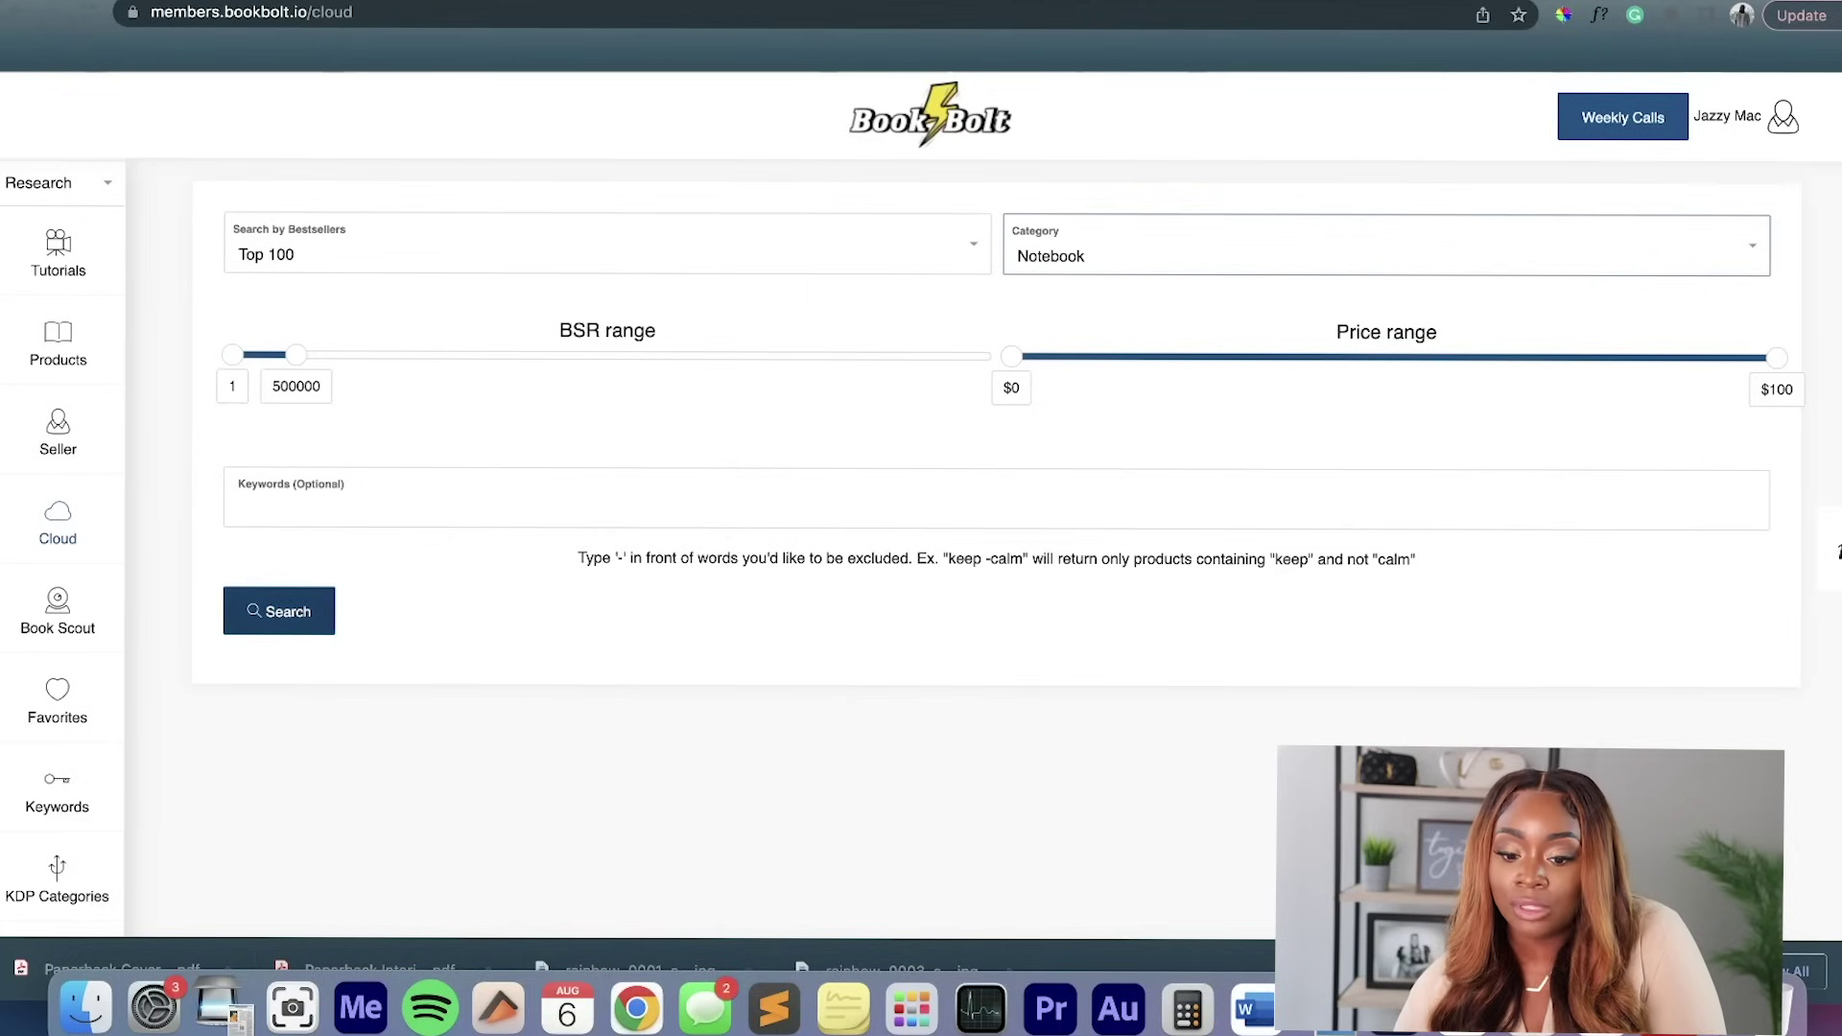
key("Return")
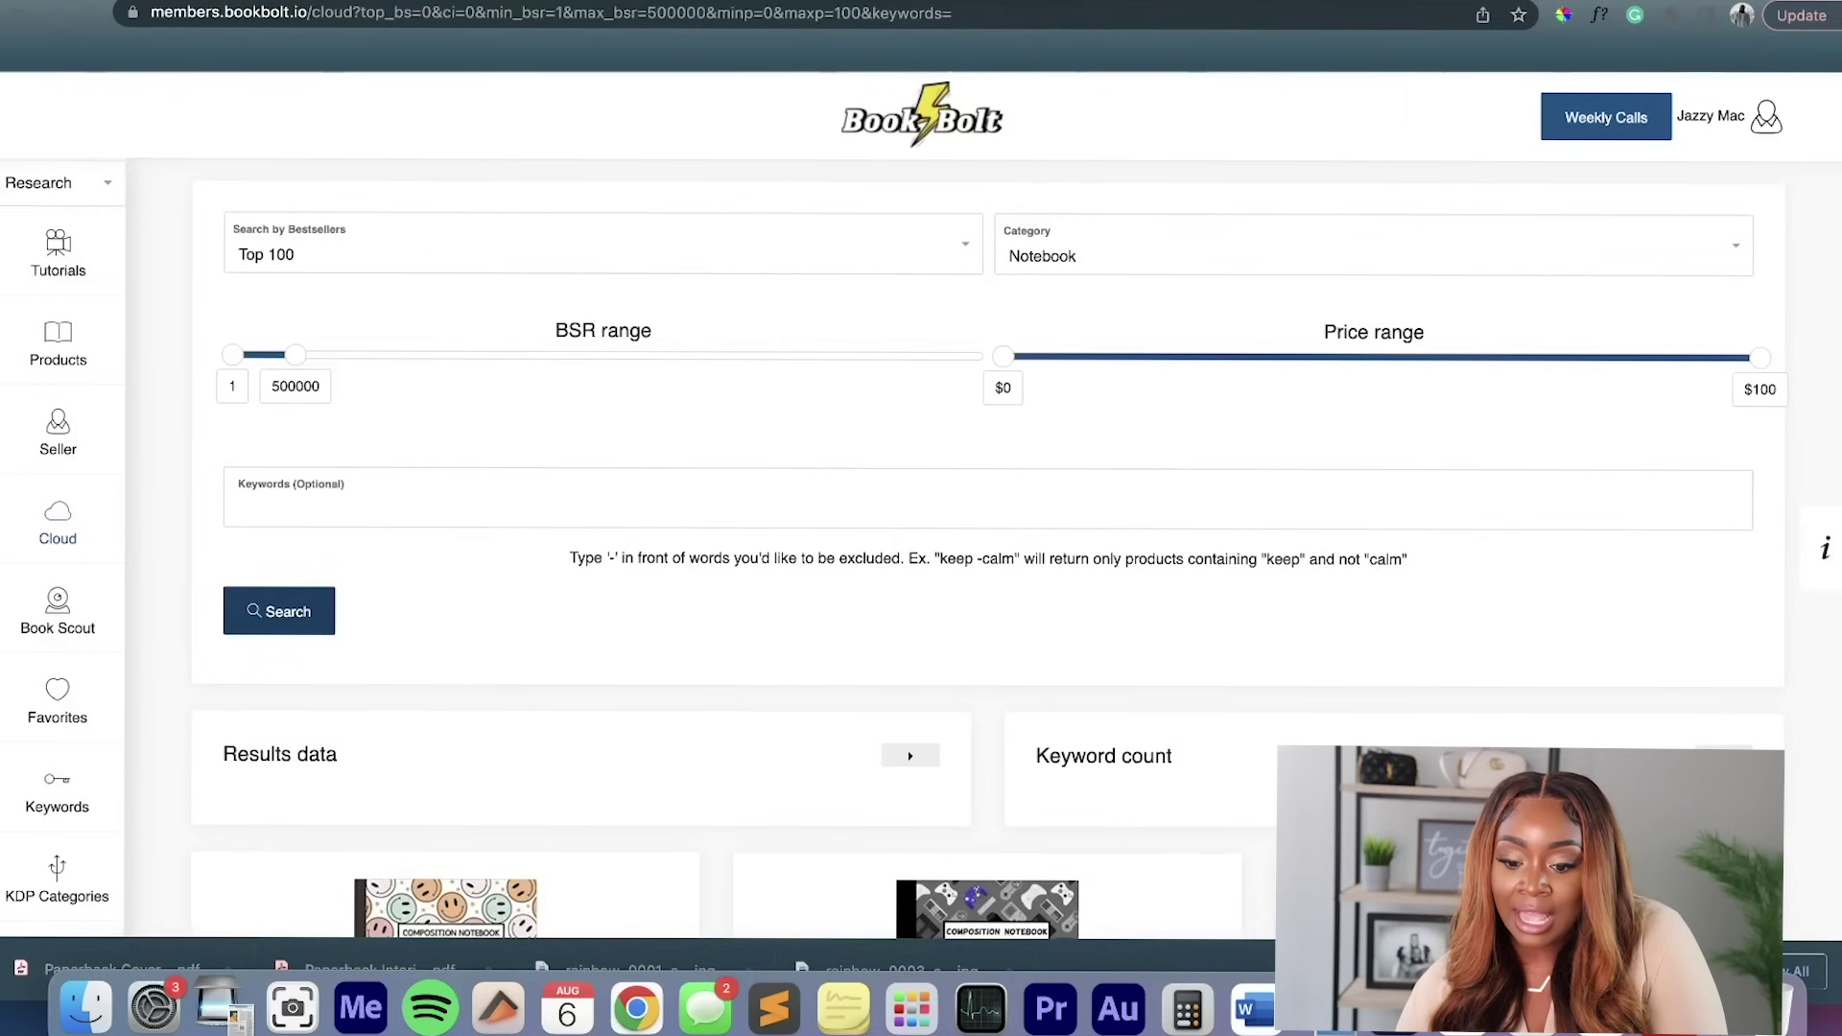
scroll(988, 547, "down", 6)
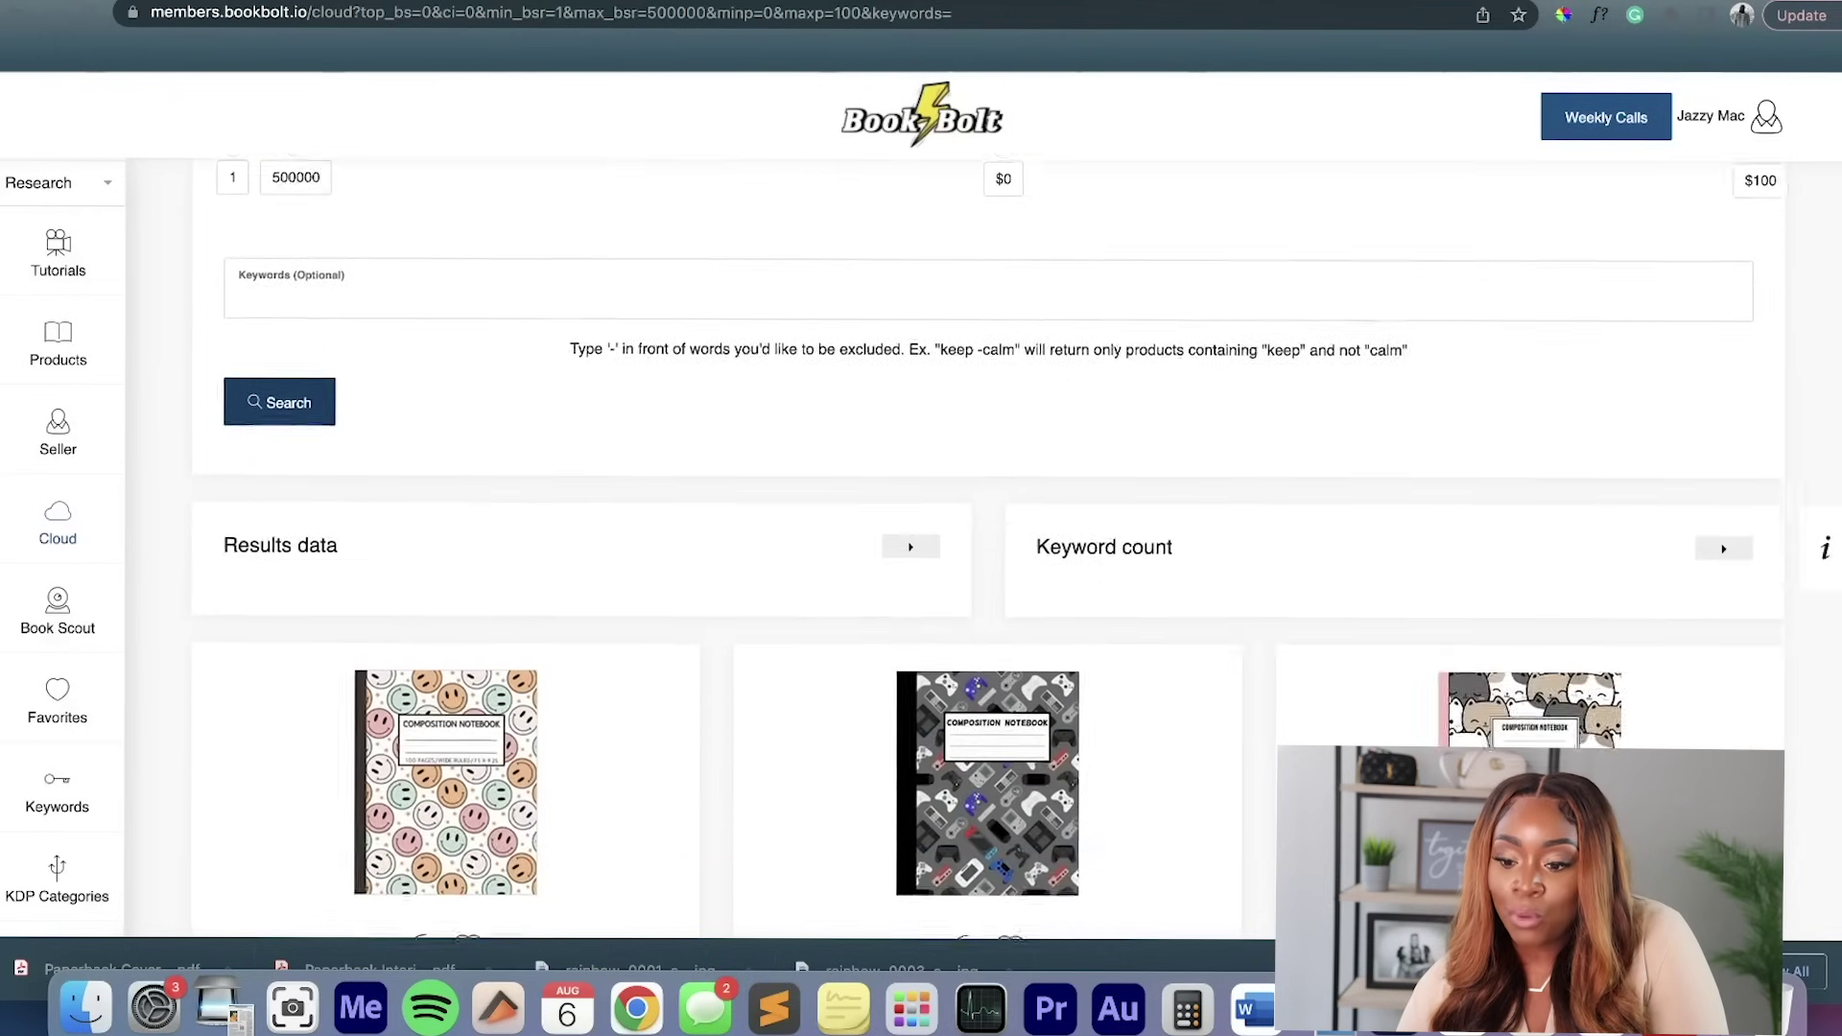
scroll(988, 547, "down", 1)
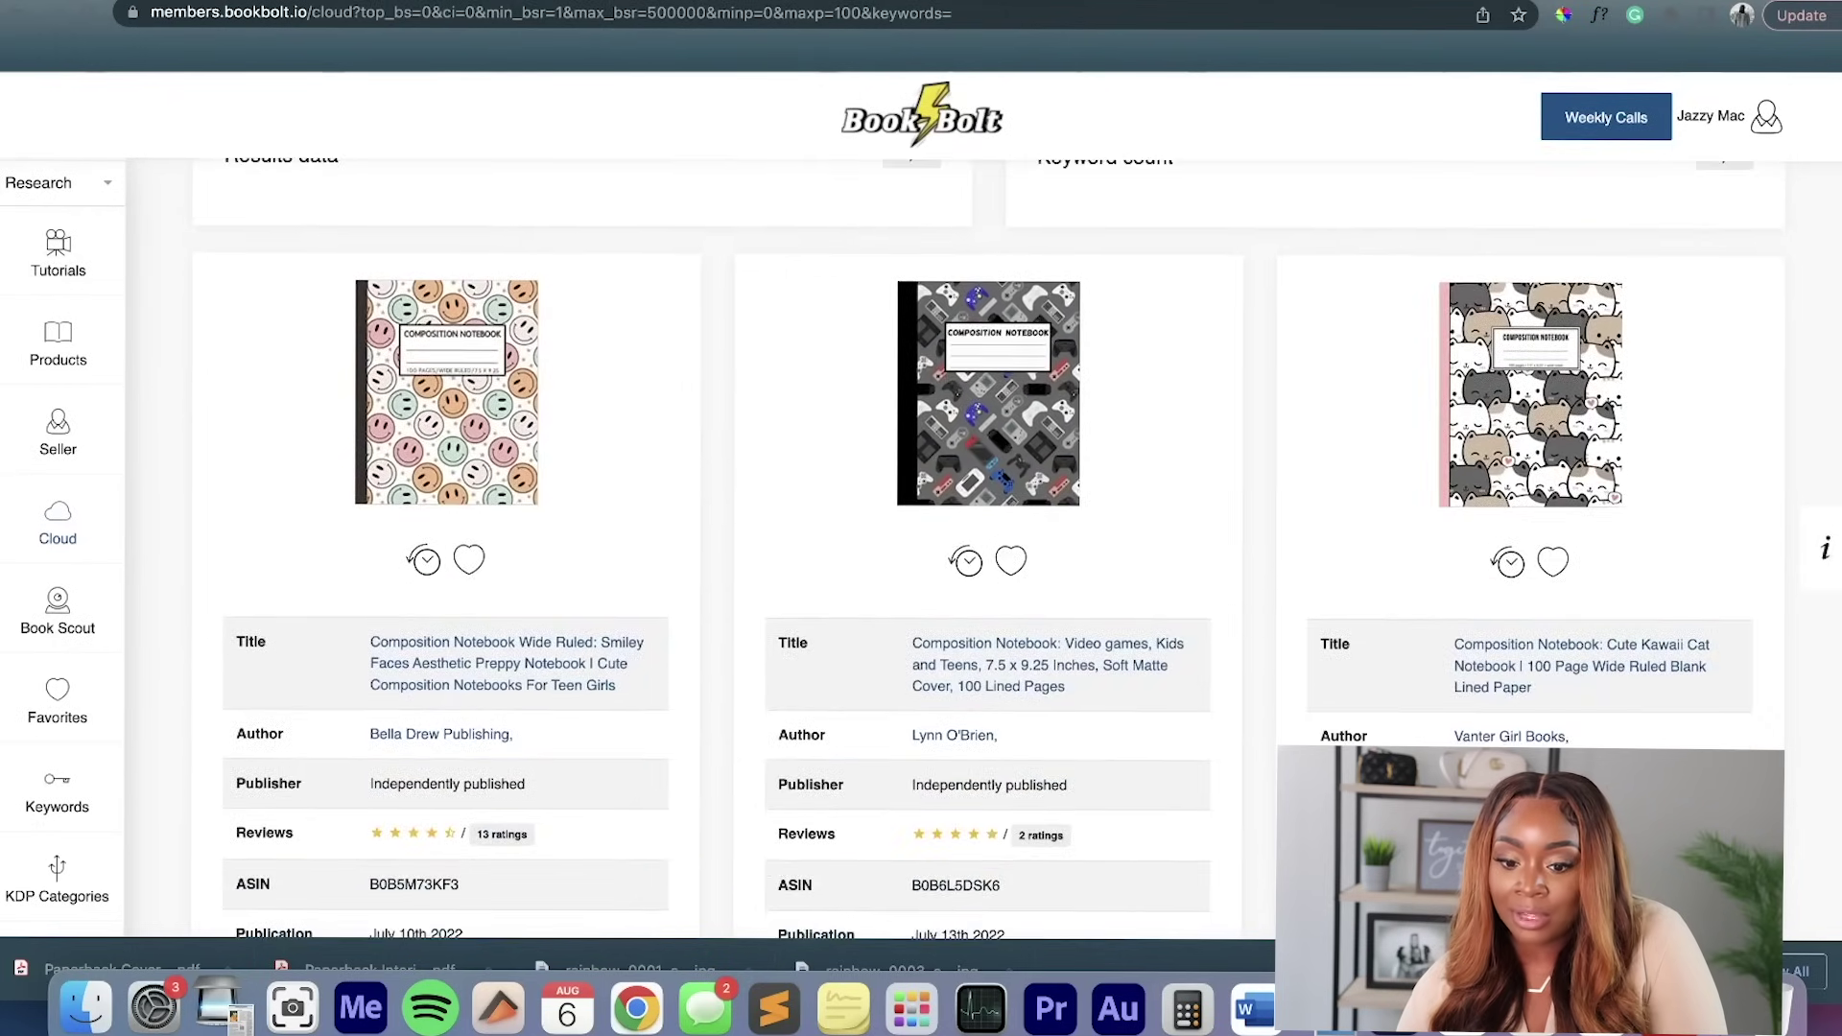
scroll(988, 547, "down", 1)
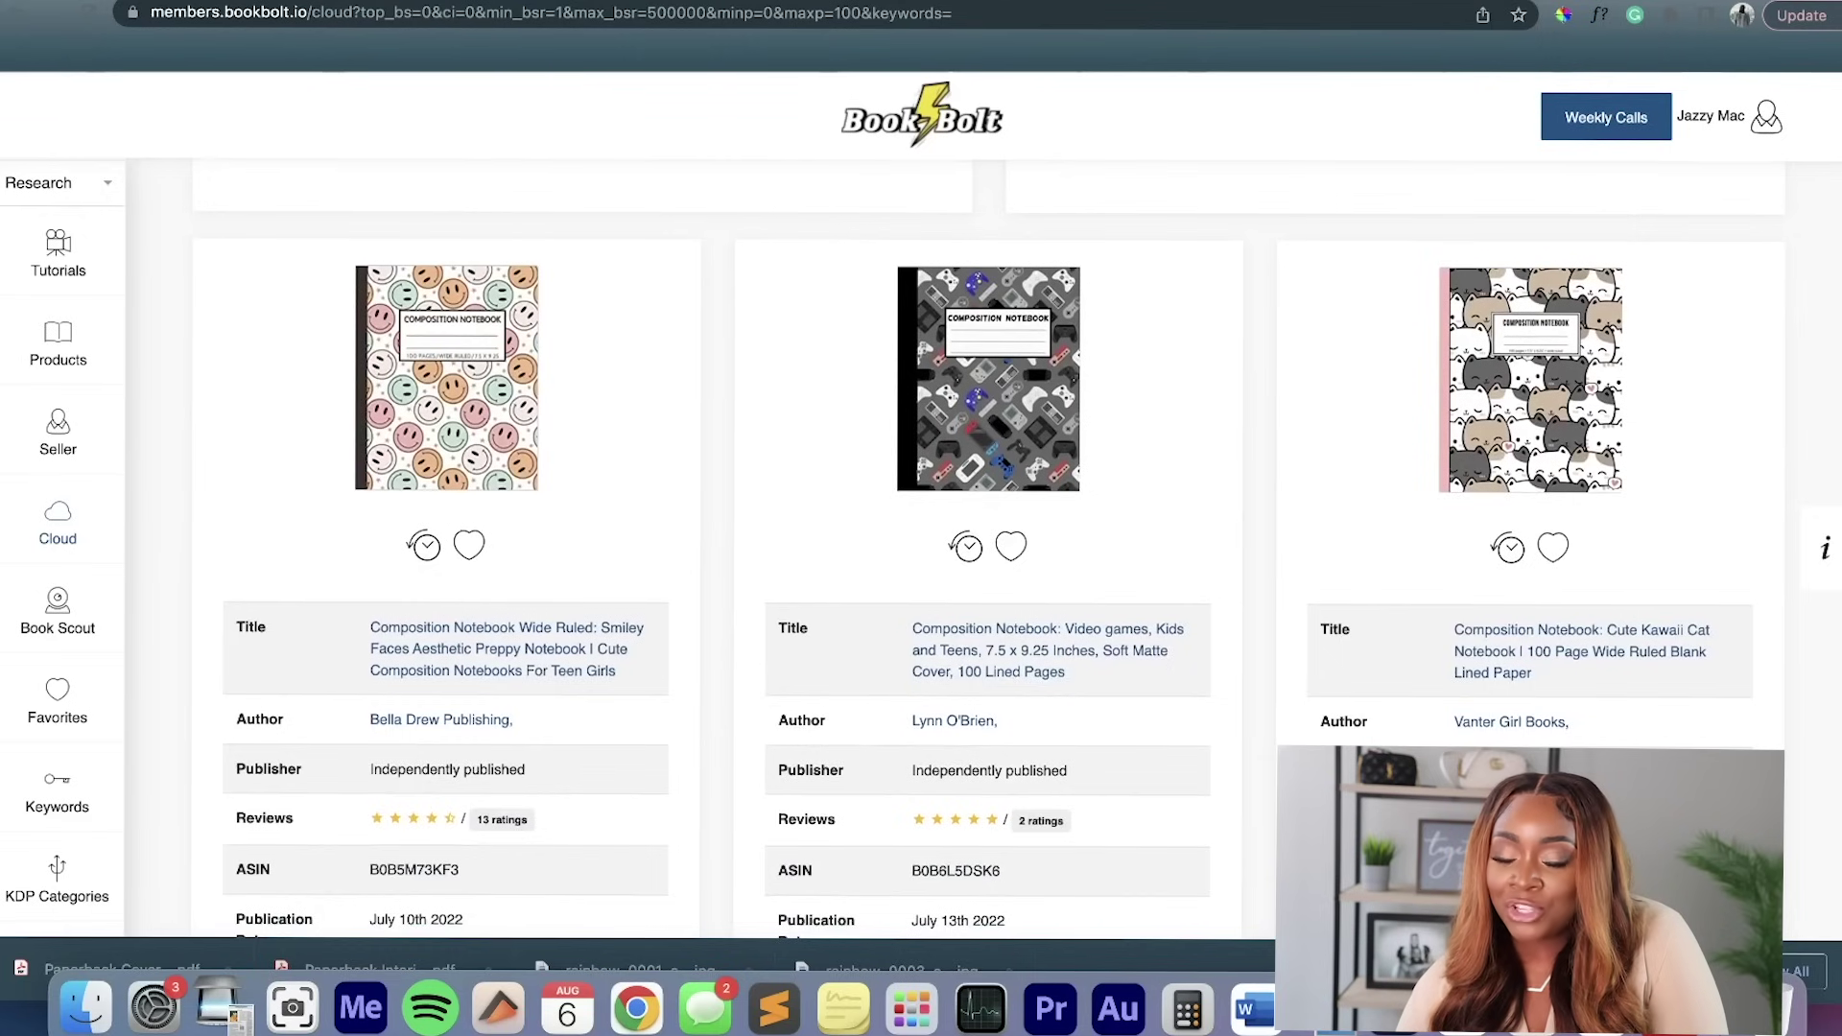
scroll(988, 566, "down", 3)
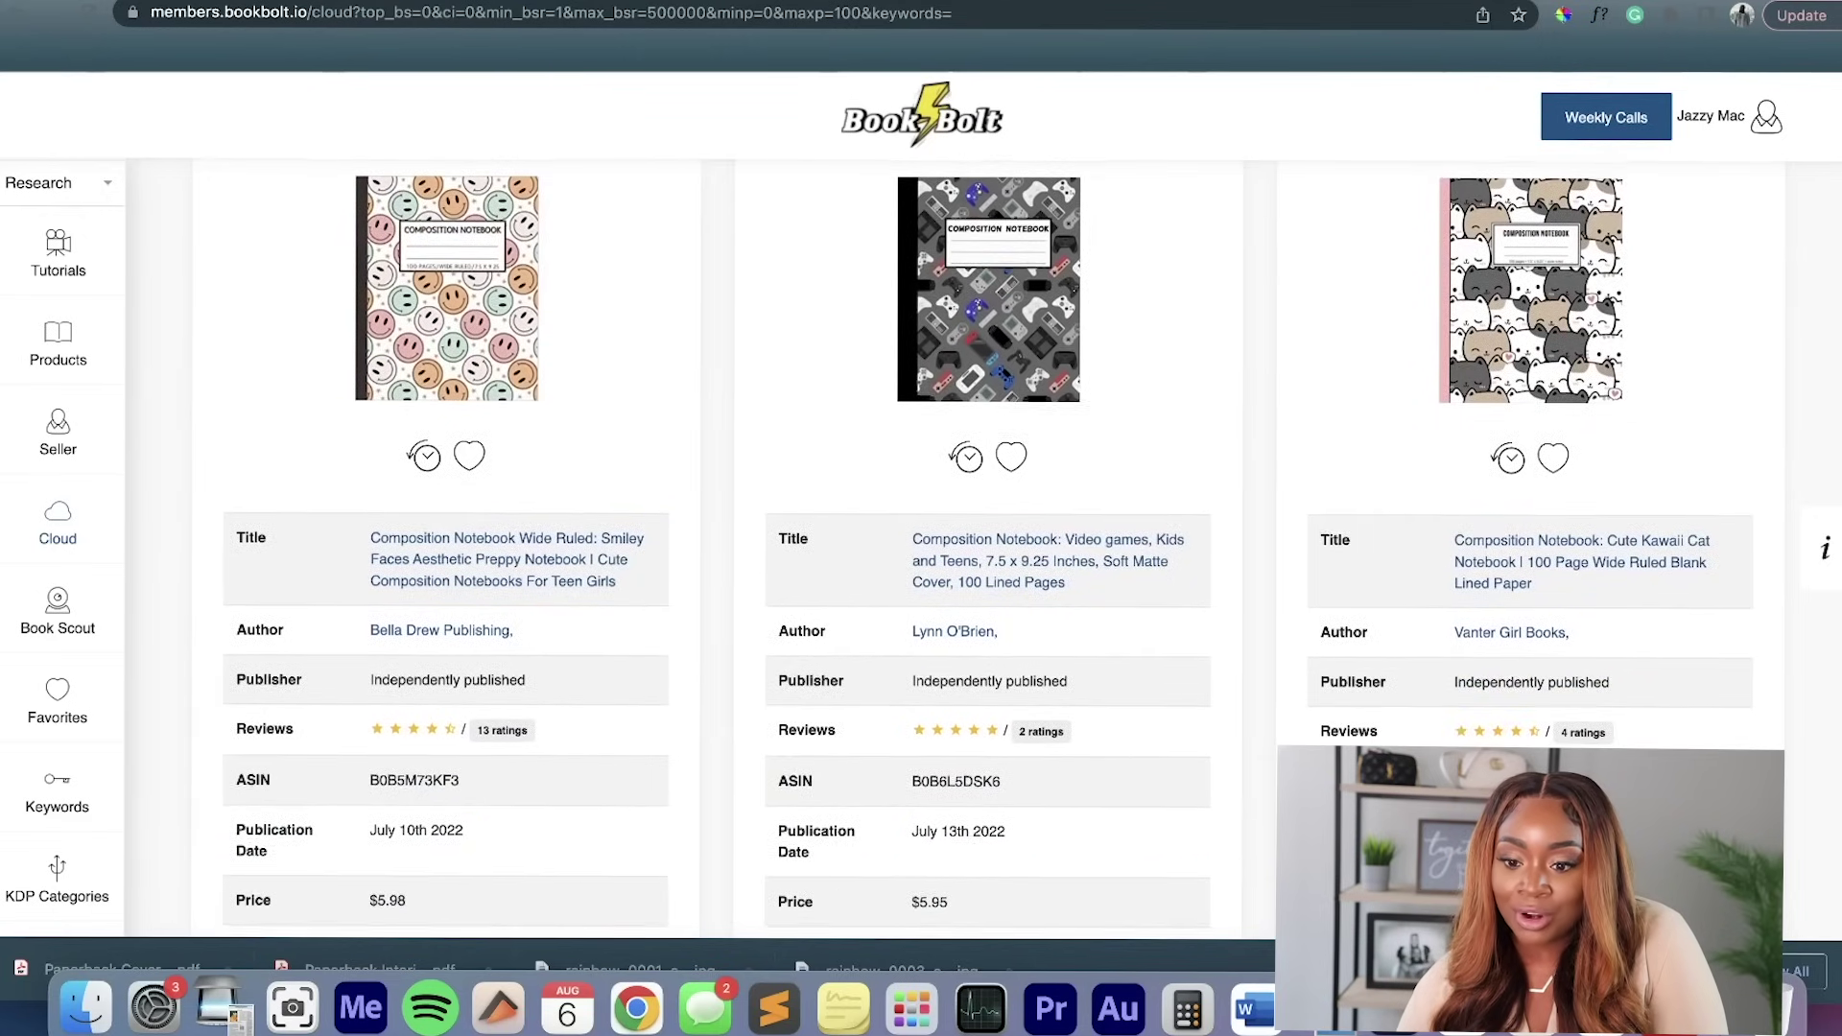
scroll(988, 542, "down", 2)
scroll(988, 542, "down", 4)
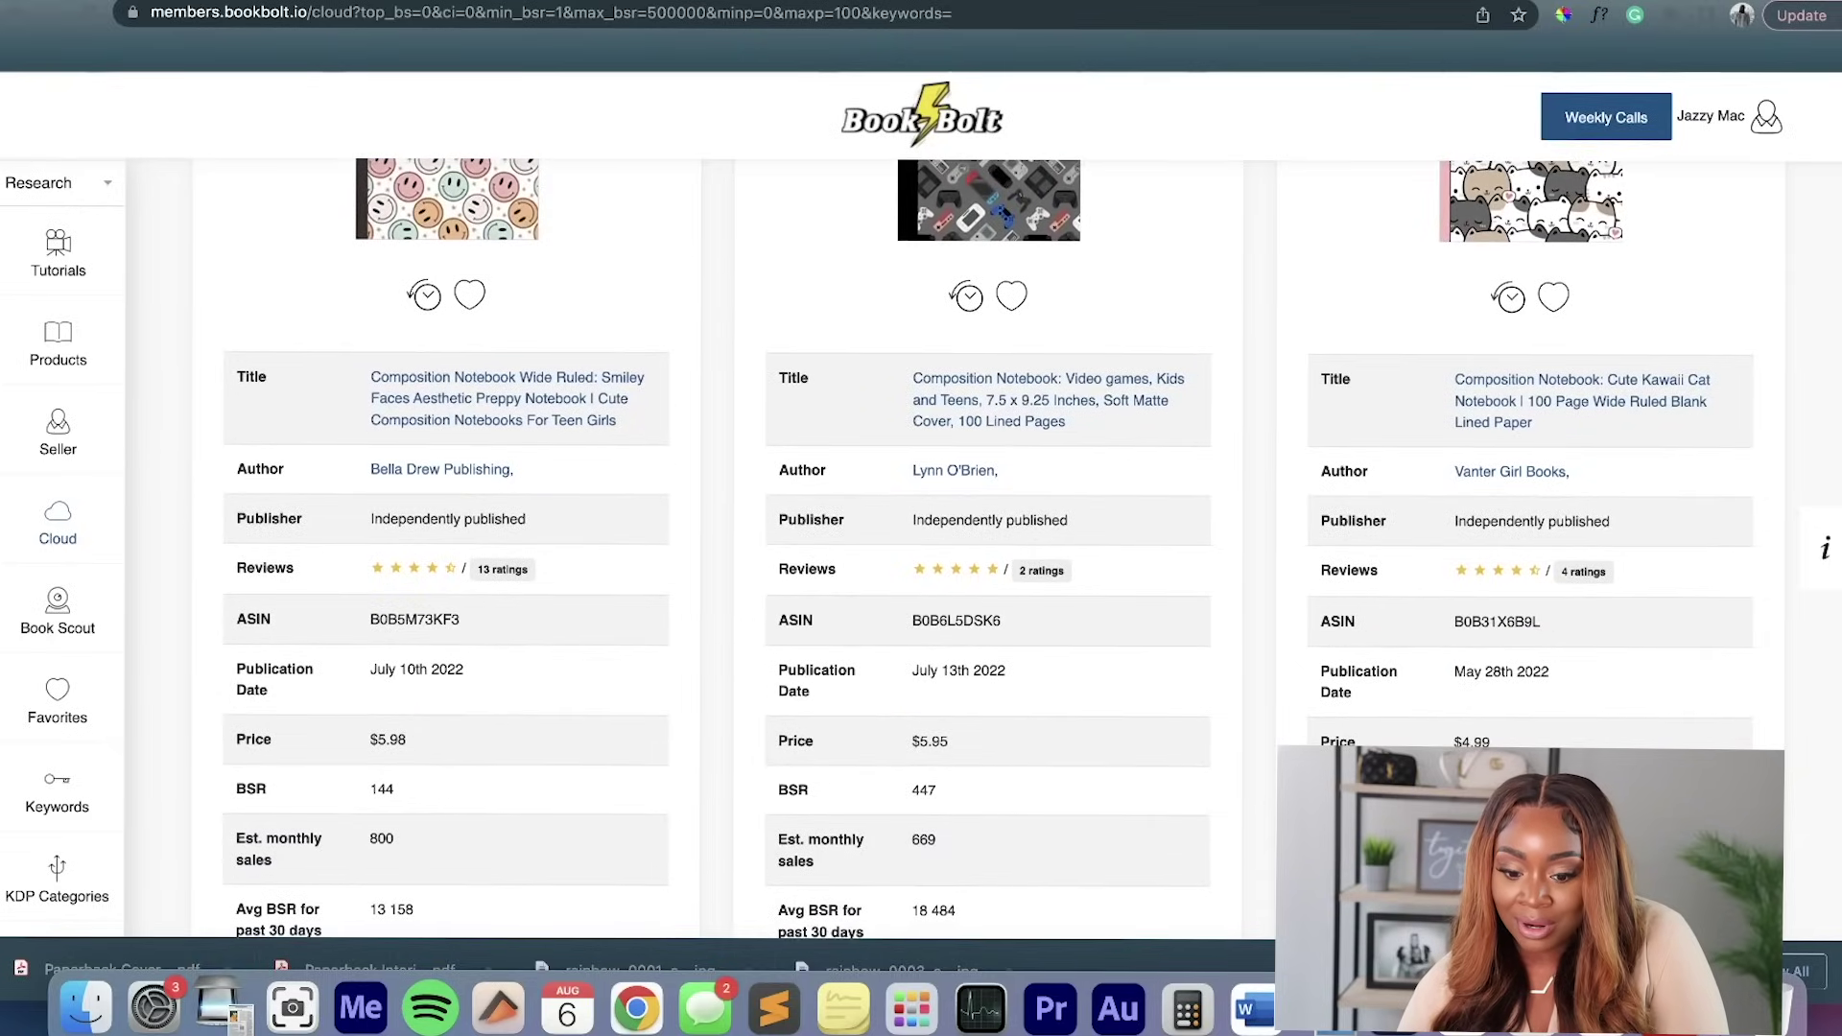
scroll(988, 542, "down", 2)
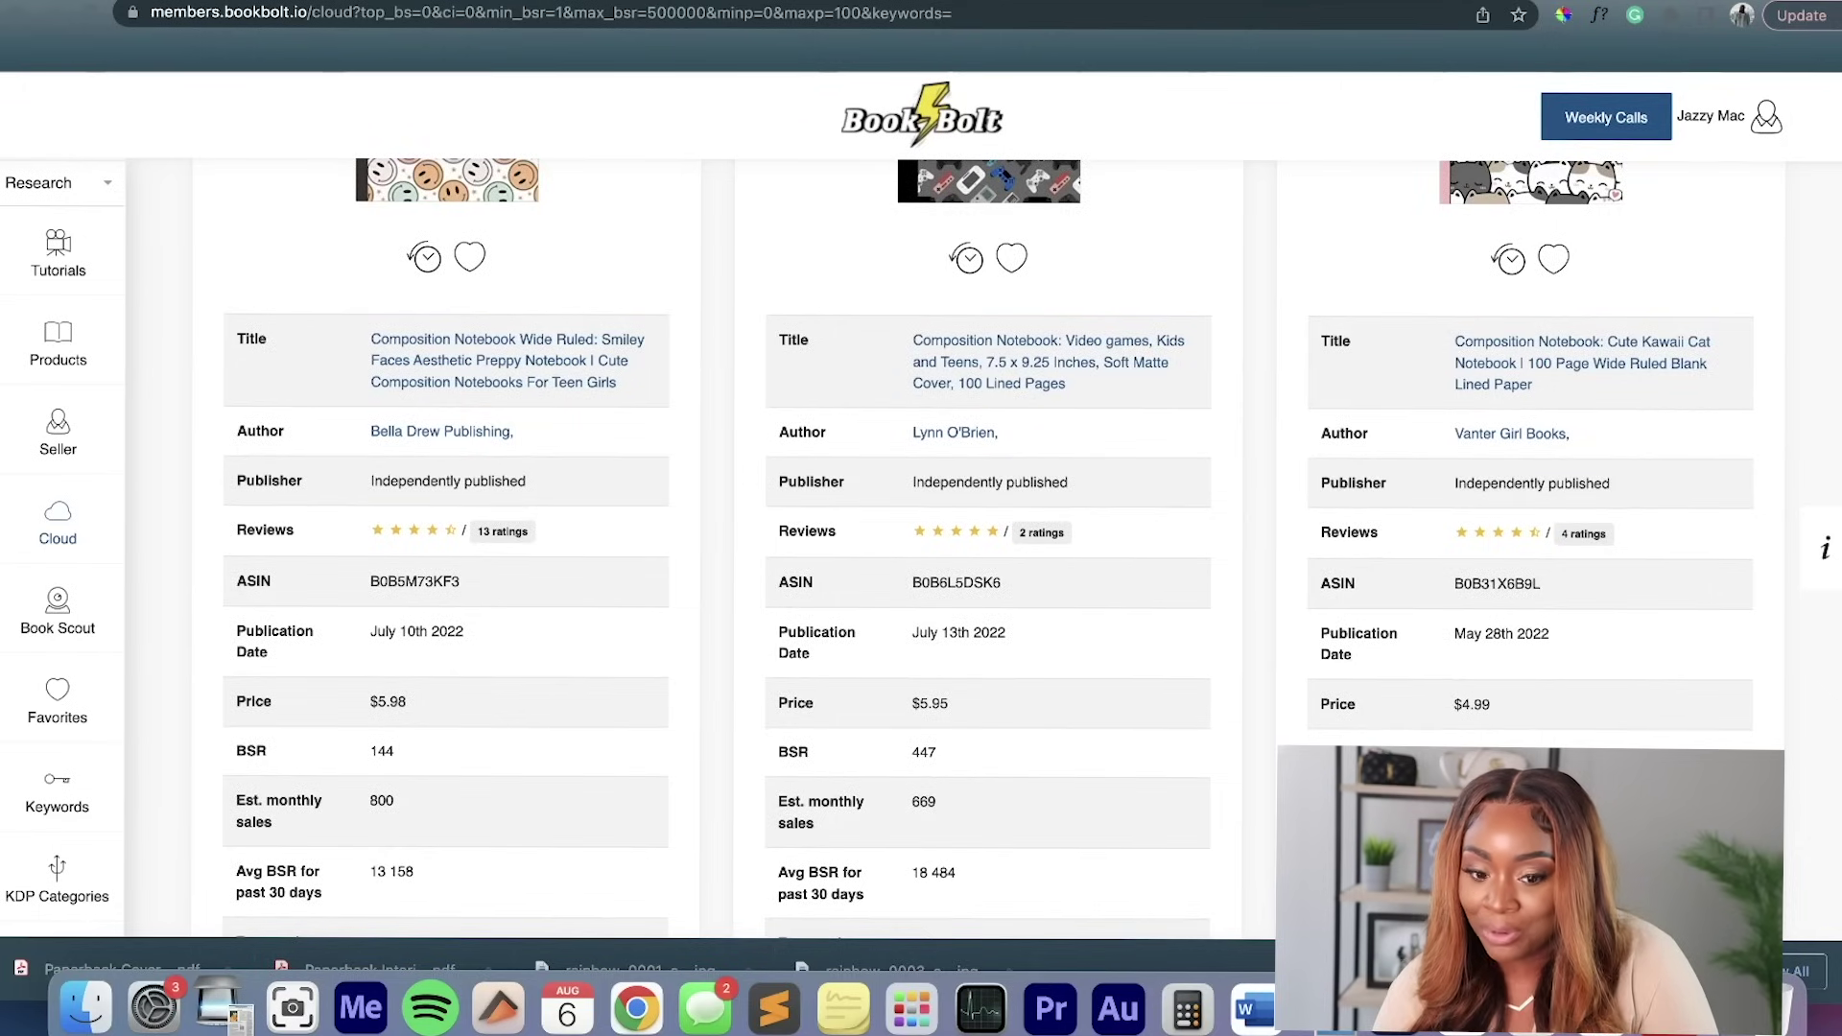
key("super+space")
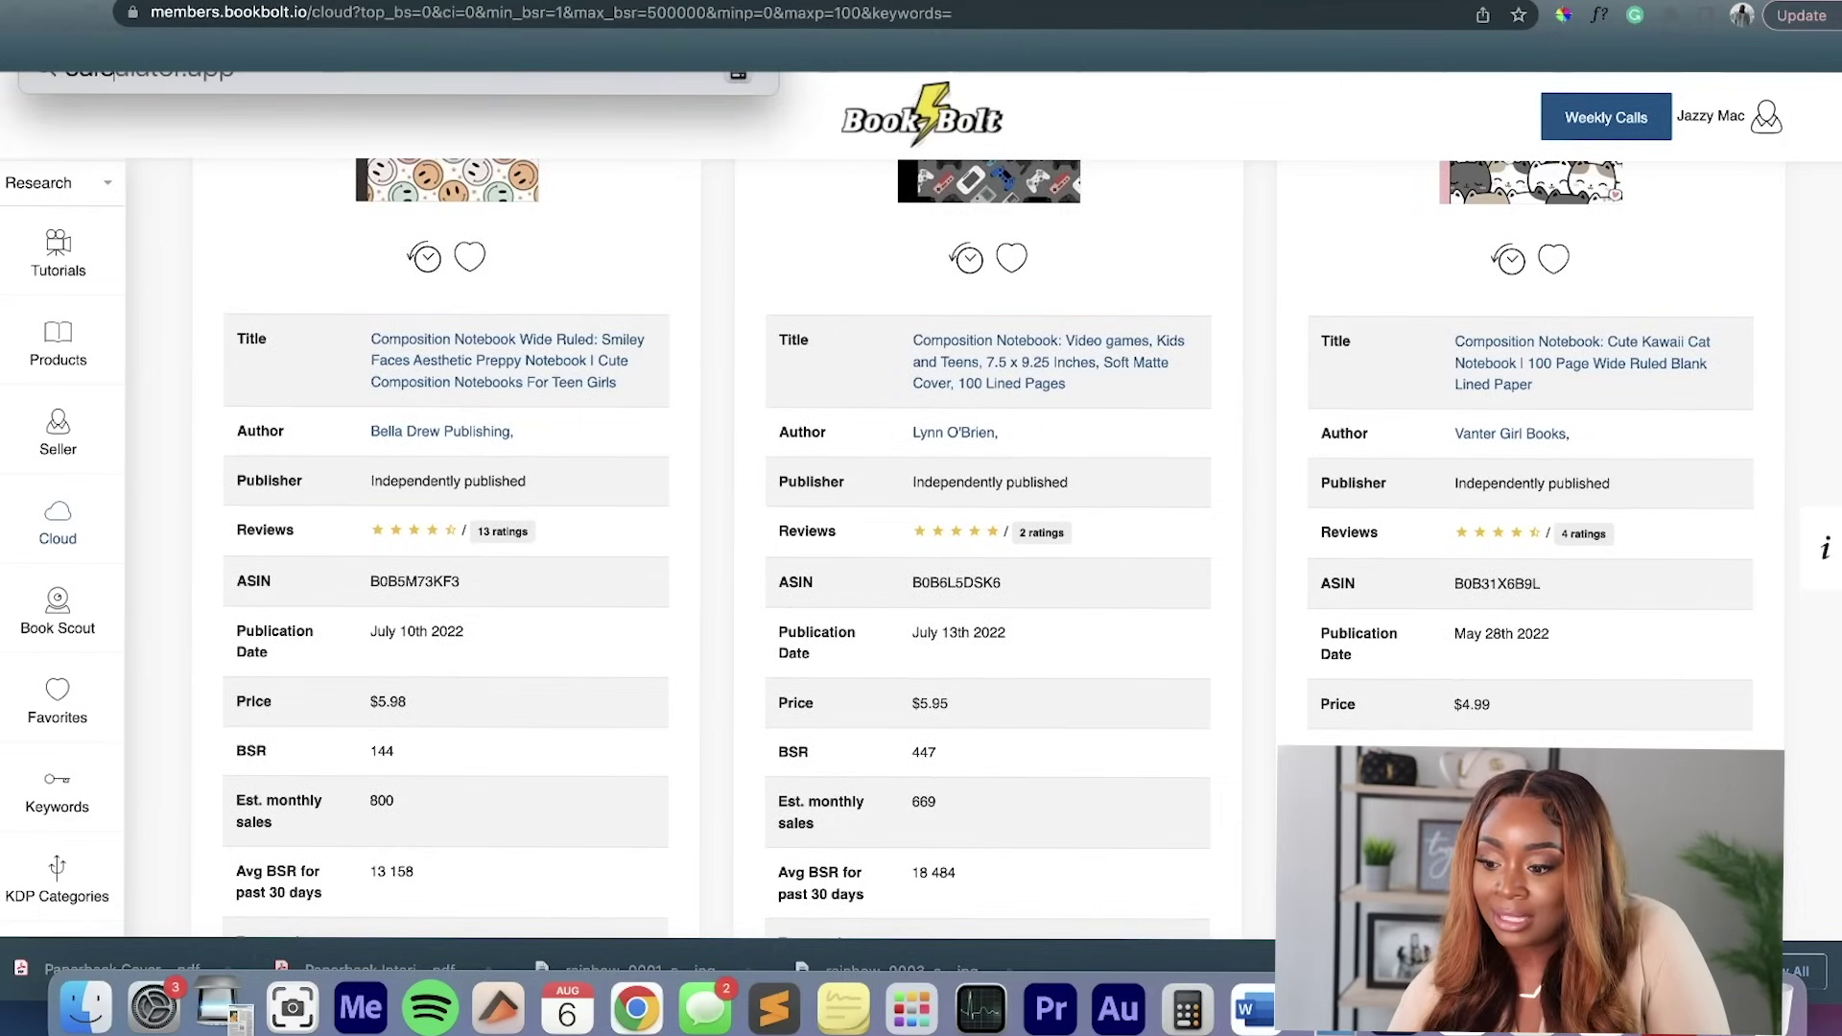
Compute estimated monthly revenue 800 × 5.98 = 4784 in Calculator, then close it.
key("Escape")
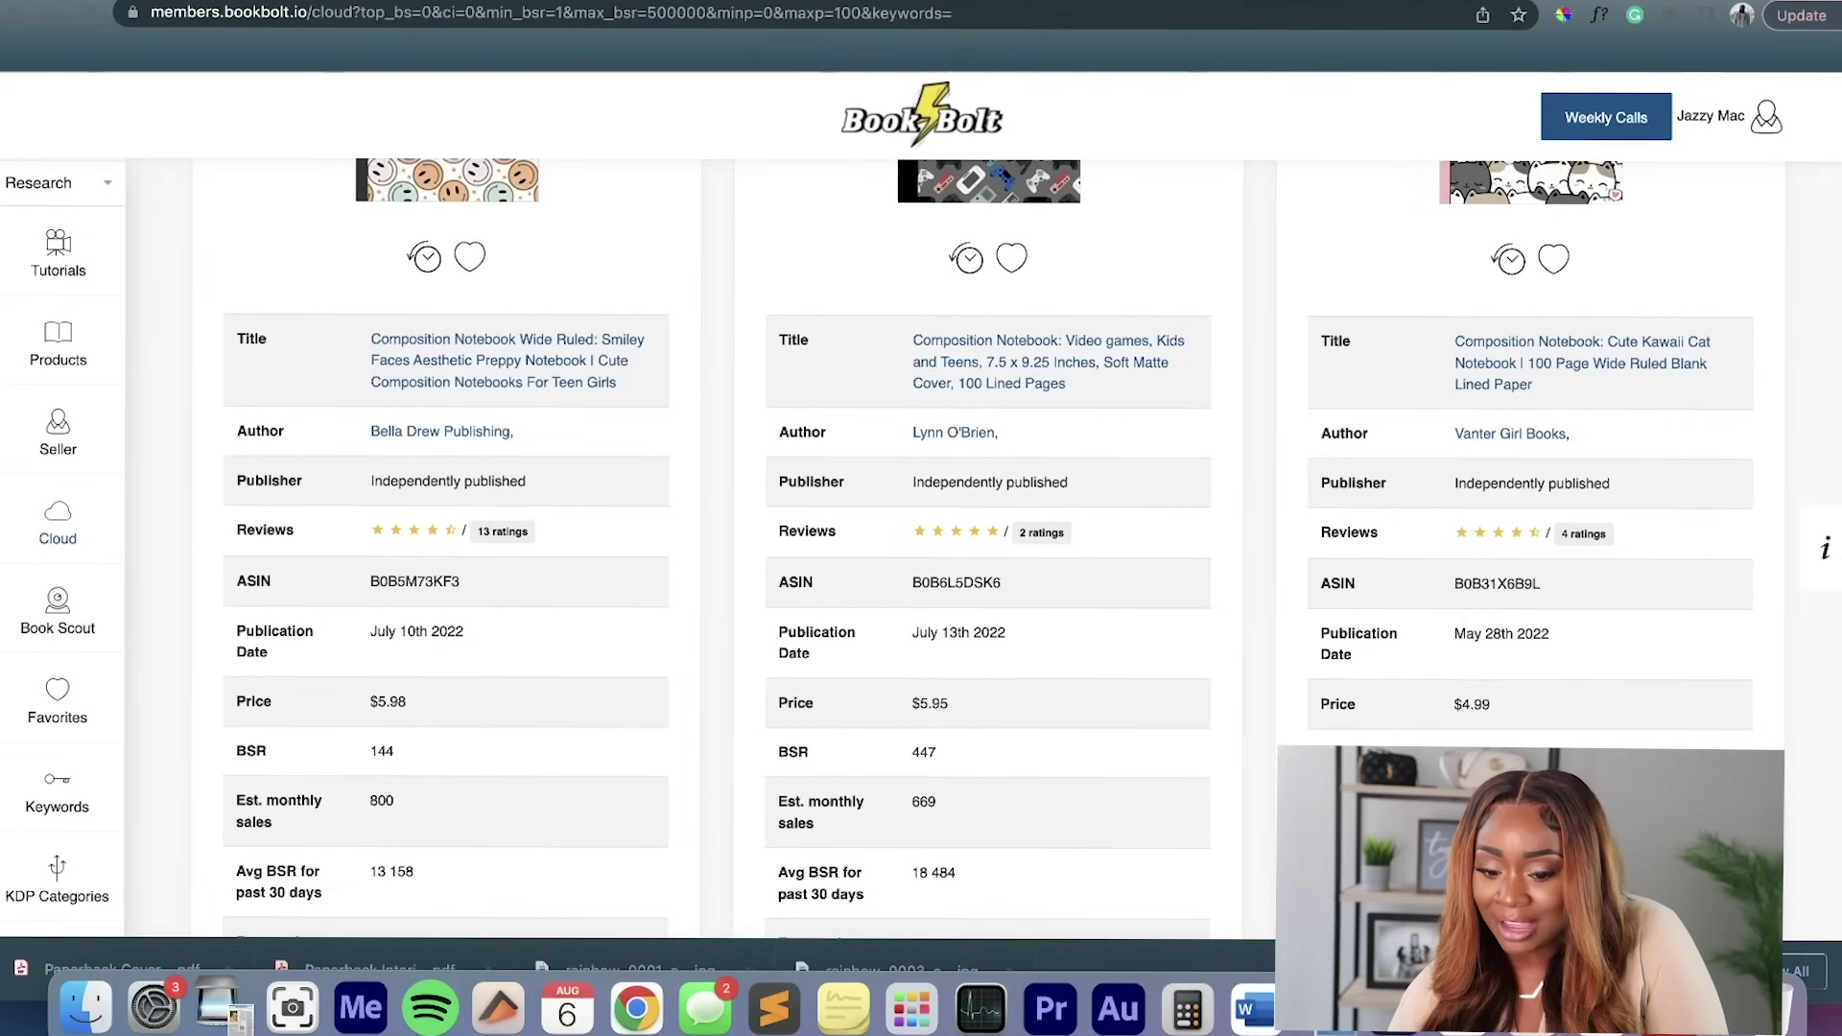
type("800")
key("asterisk")
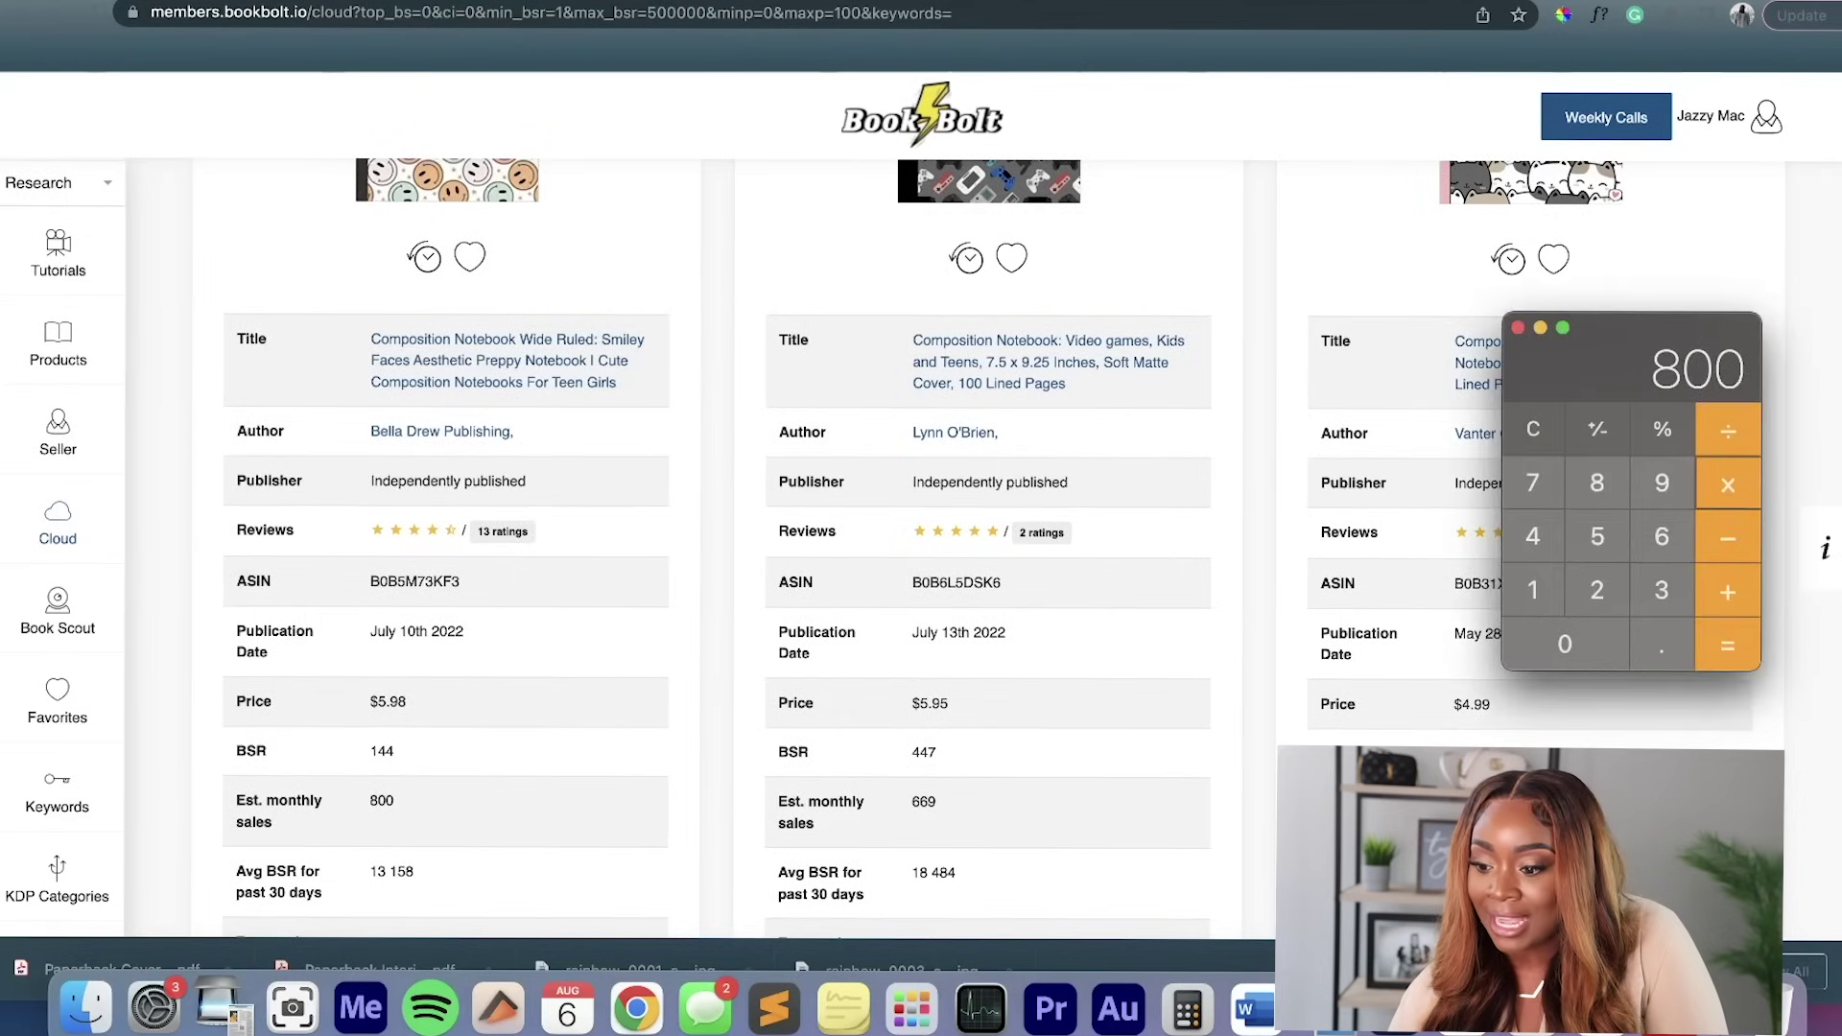
type("5.98")
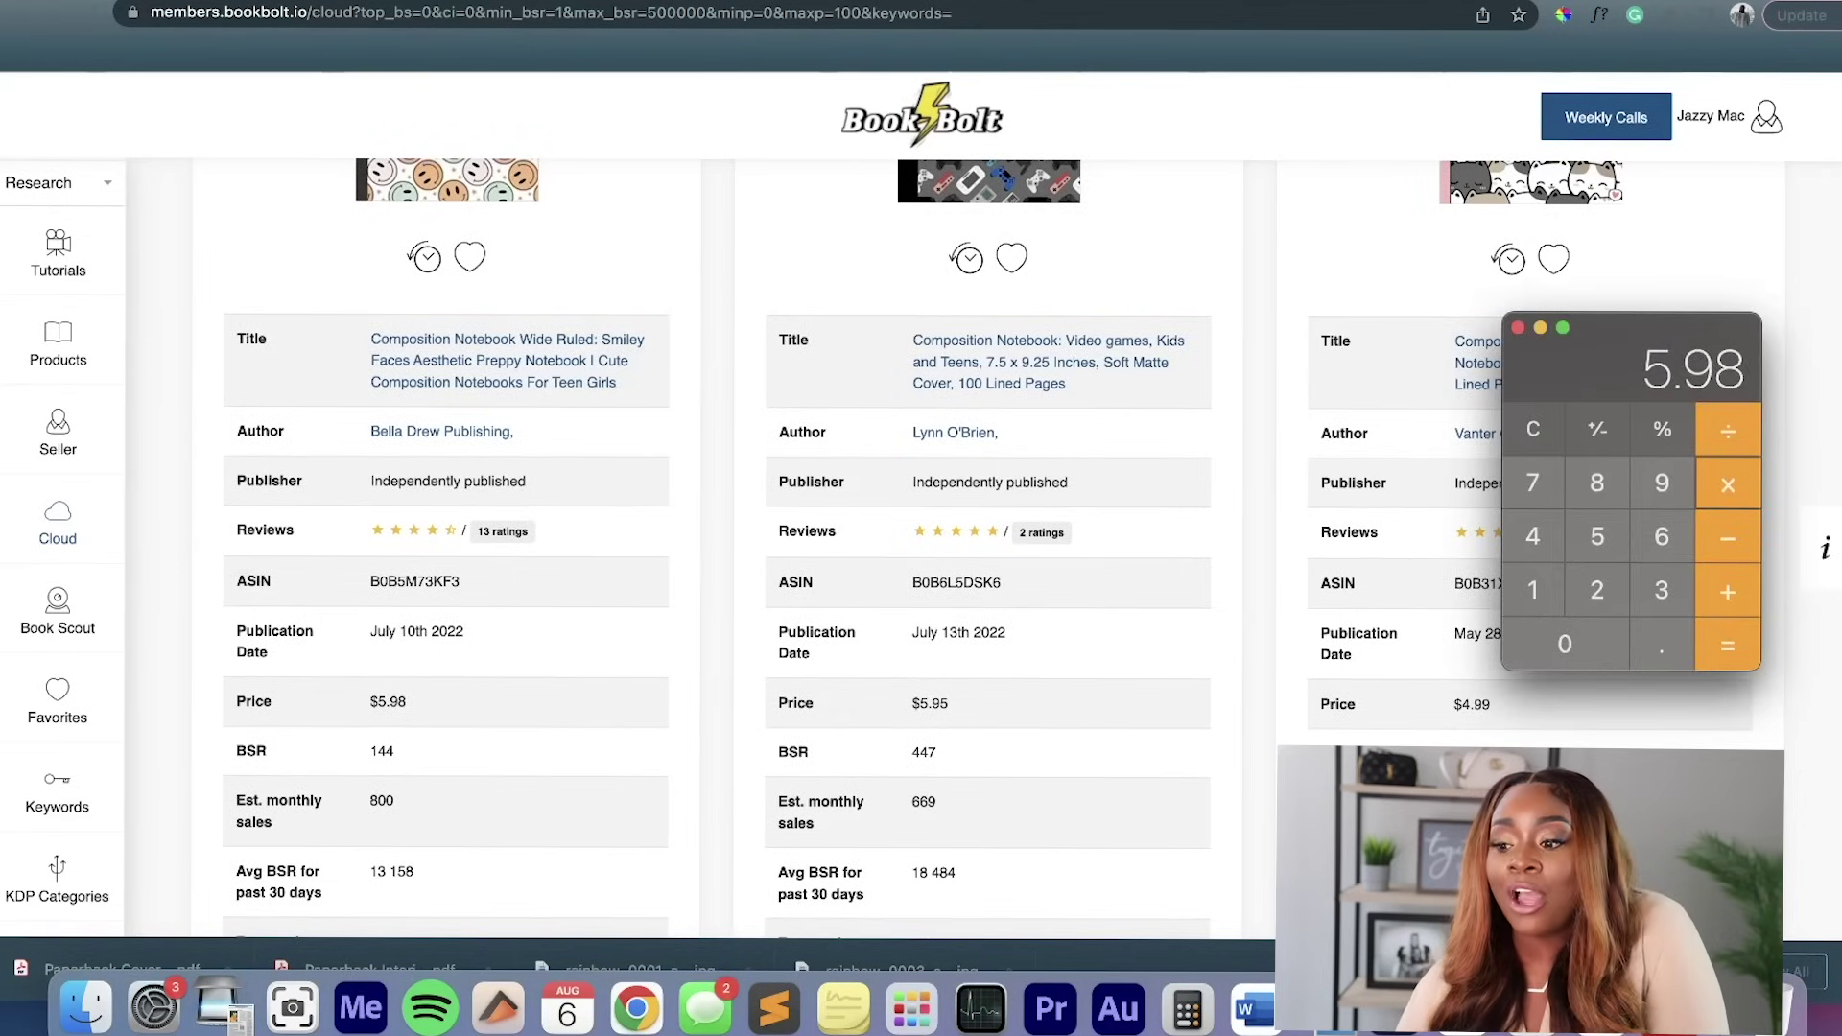
key("Return")
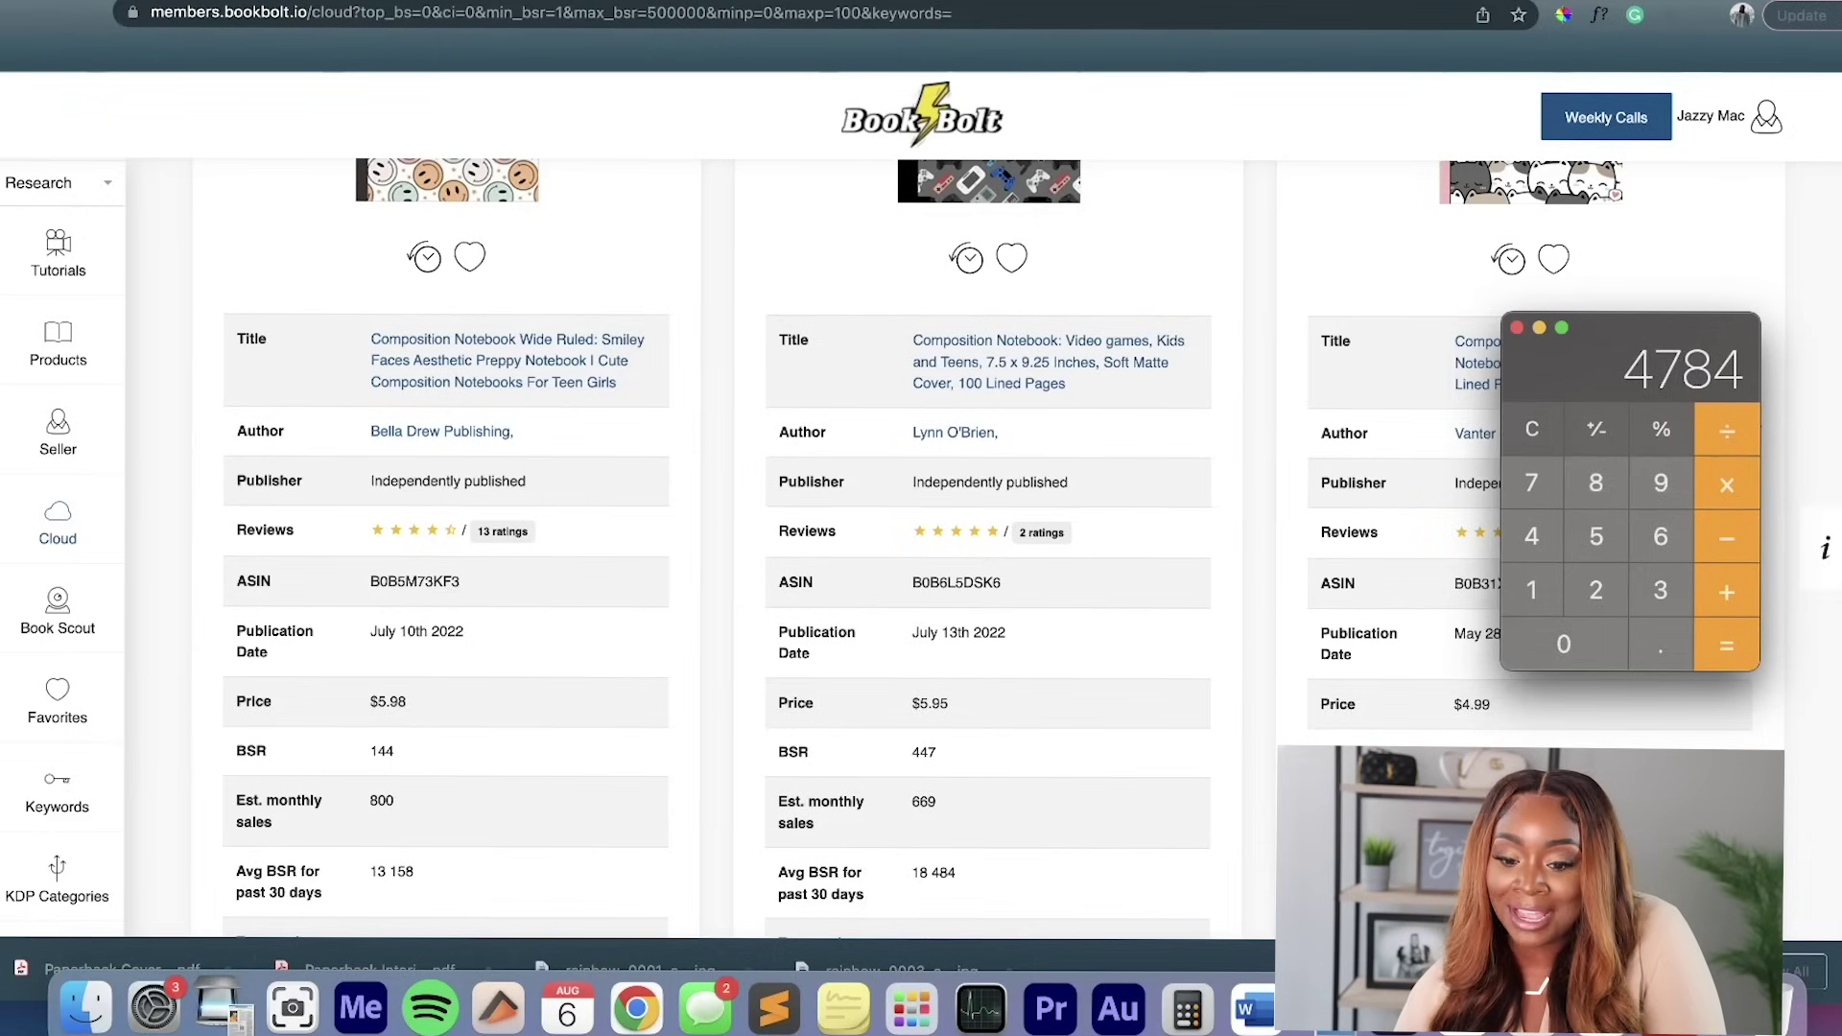
key("super+Tab")
Launch the Book Bolt Designer from the account menu.
scroll(987, 550, "down", 1)
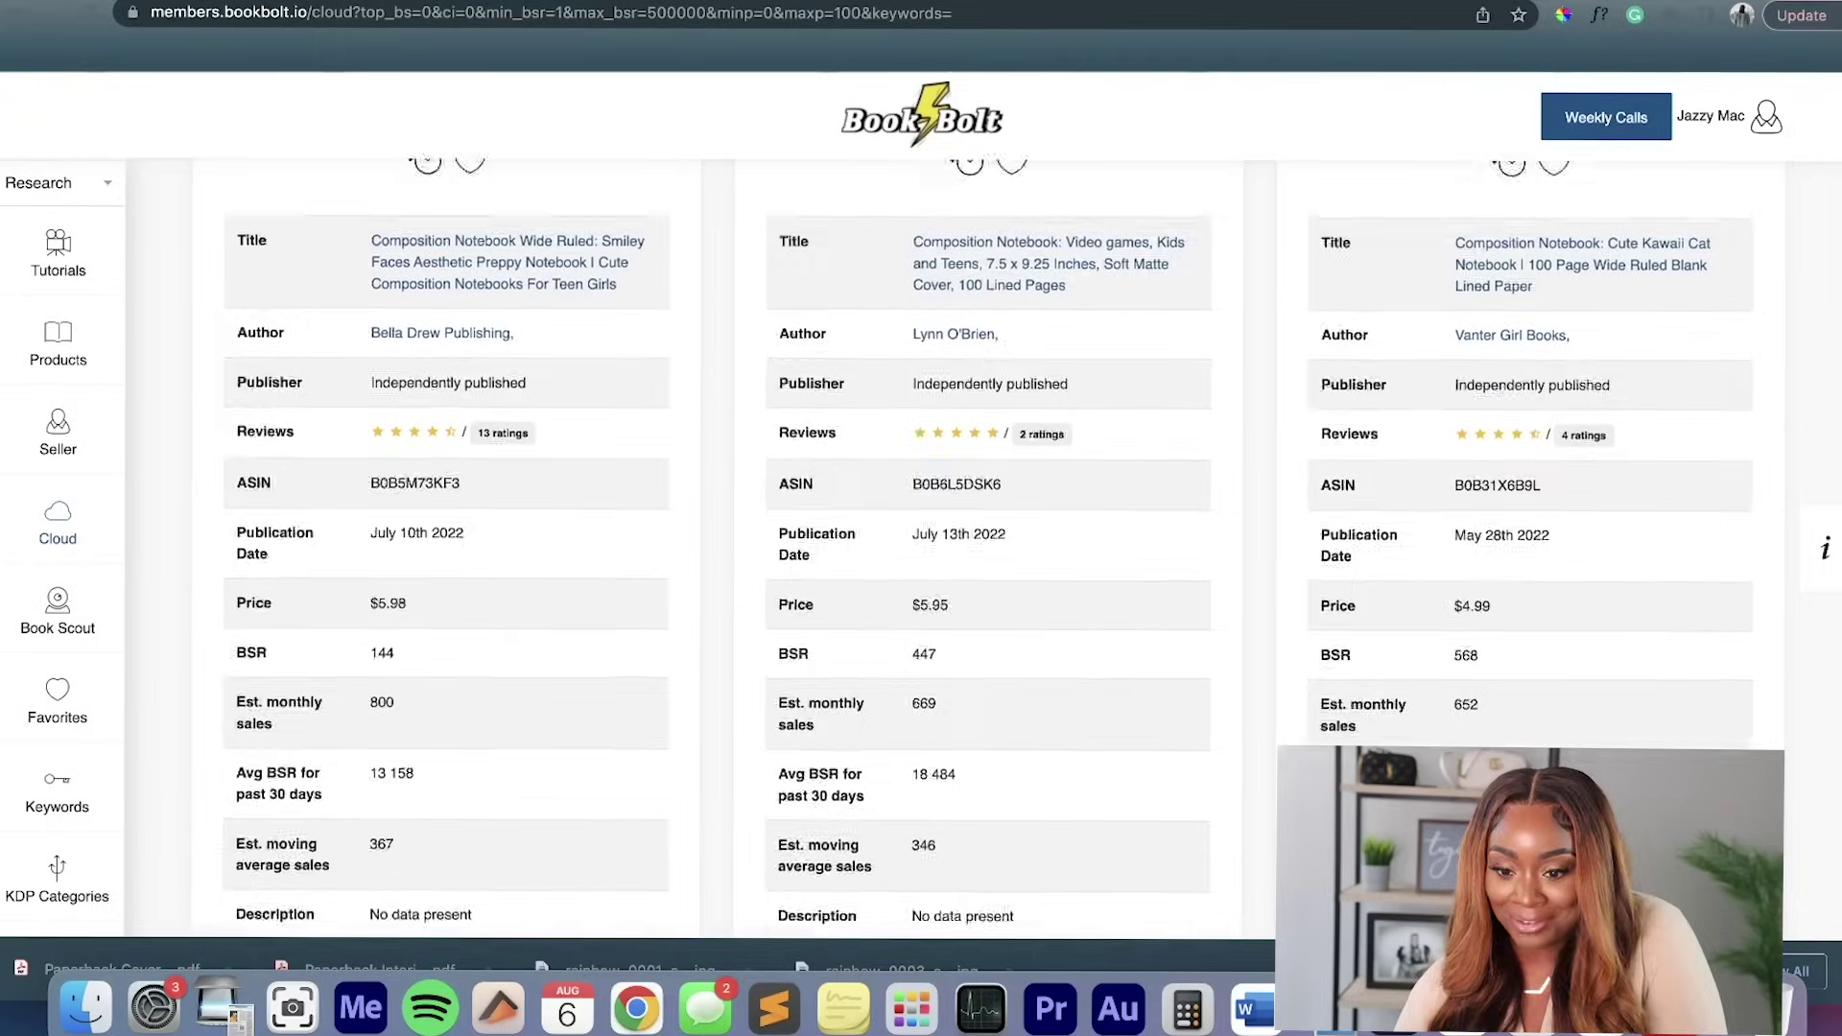
scroll(987, 549, "up", 4)
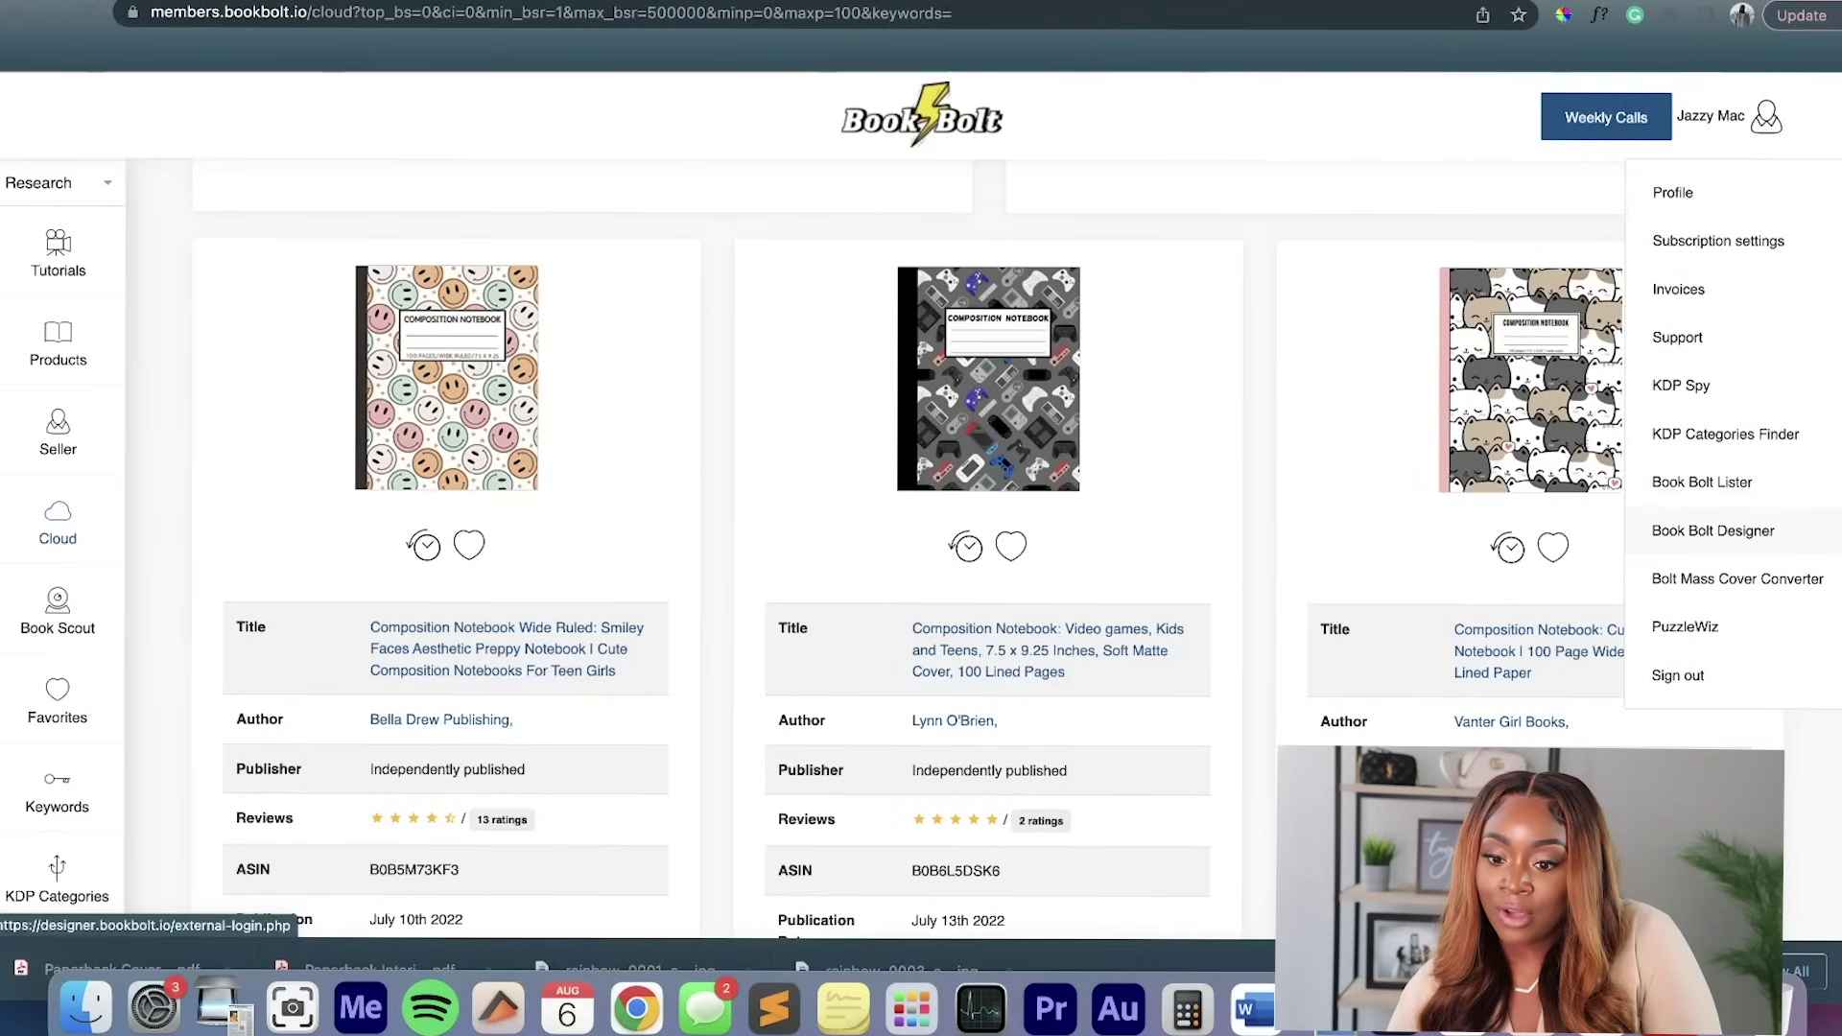
left_click(1712, 530)
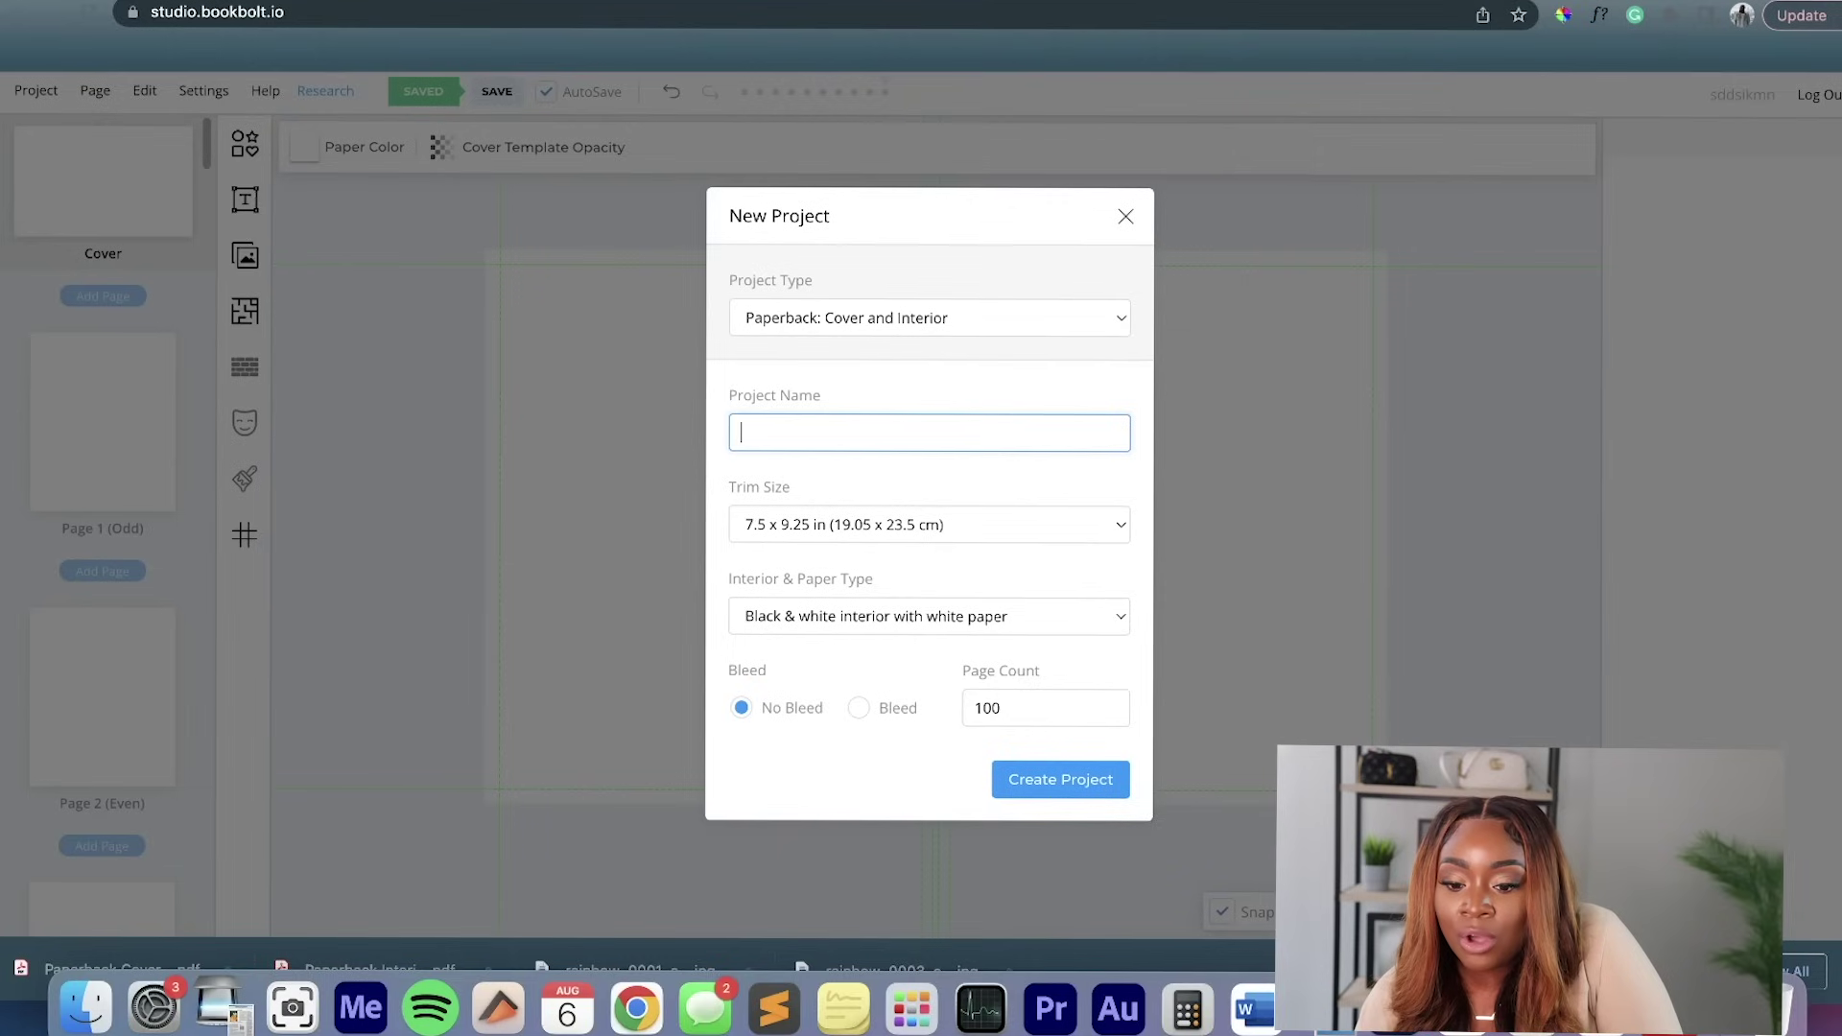
Keep Paperback: Cover and Interior as the project type and confirm the 7.5 x 9.25 in trim size.
left_click(929, 317)
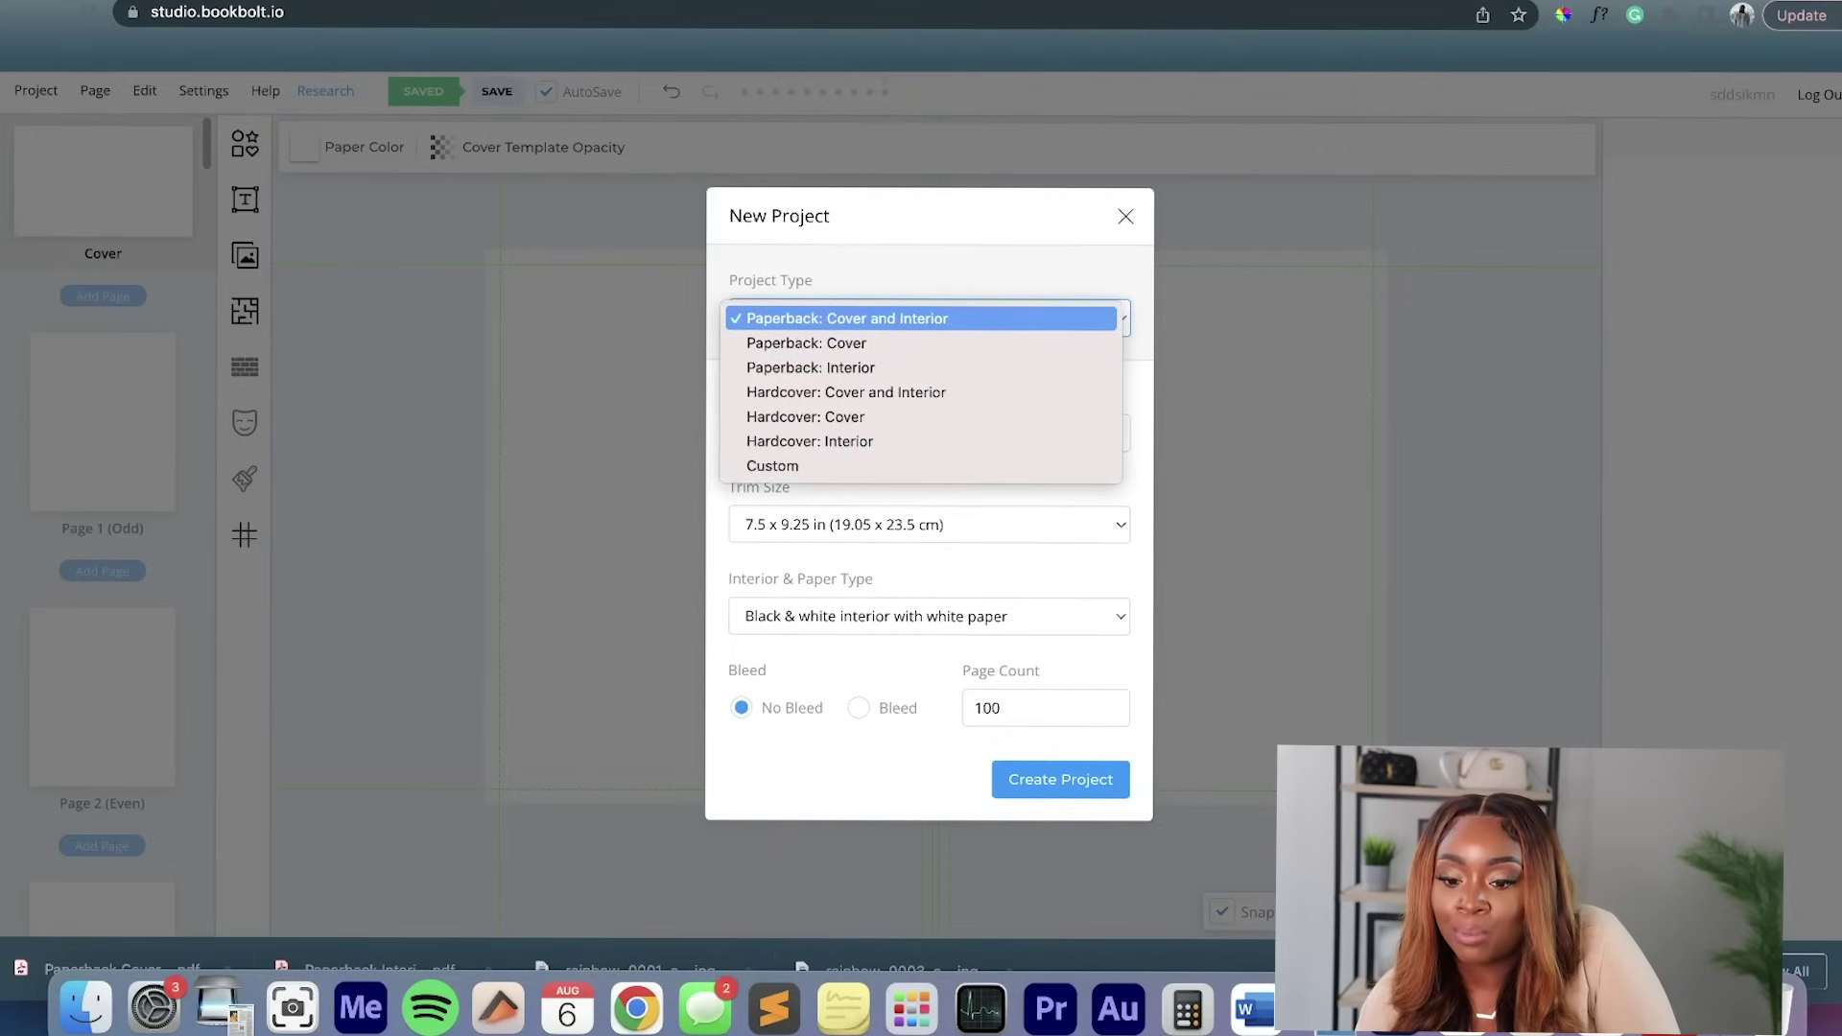
key("Return")
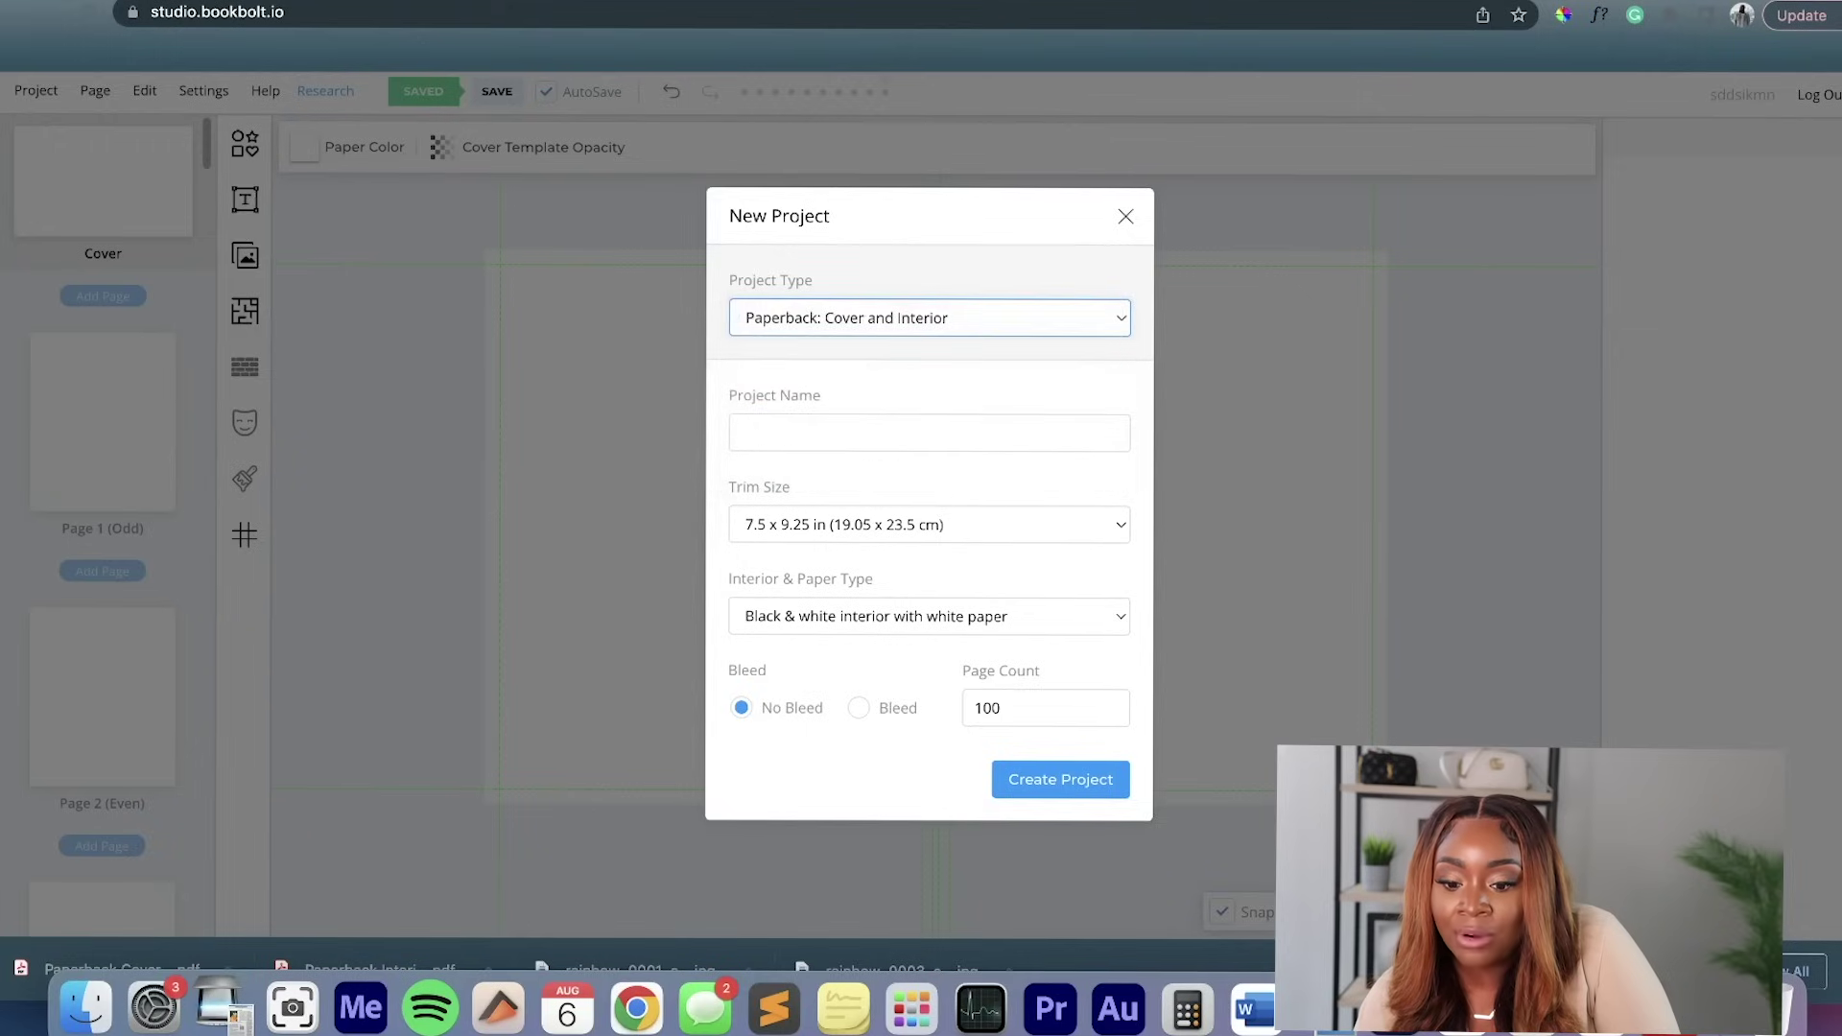
key("Return")
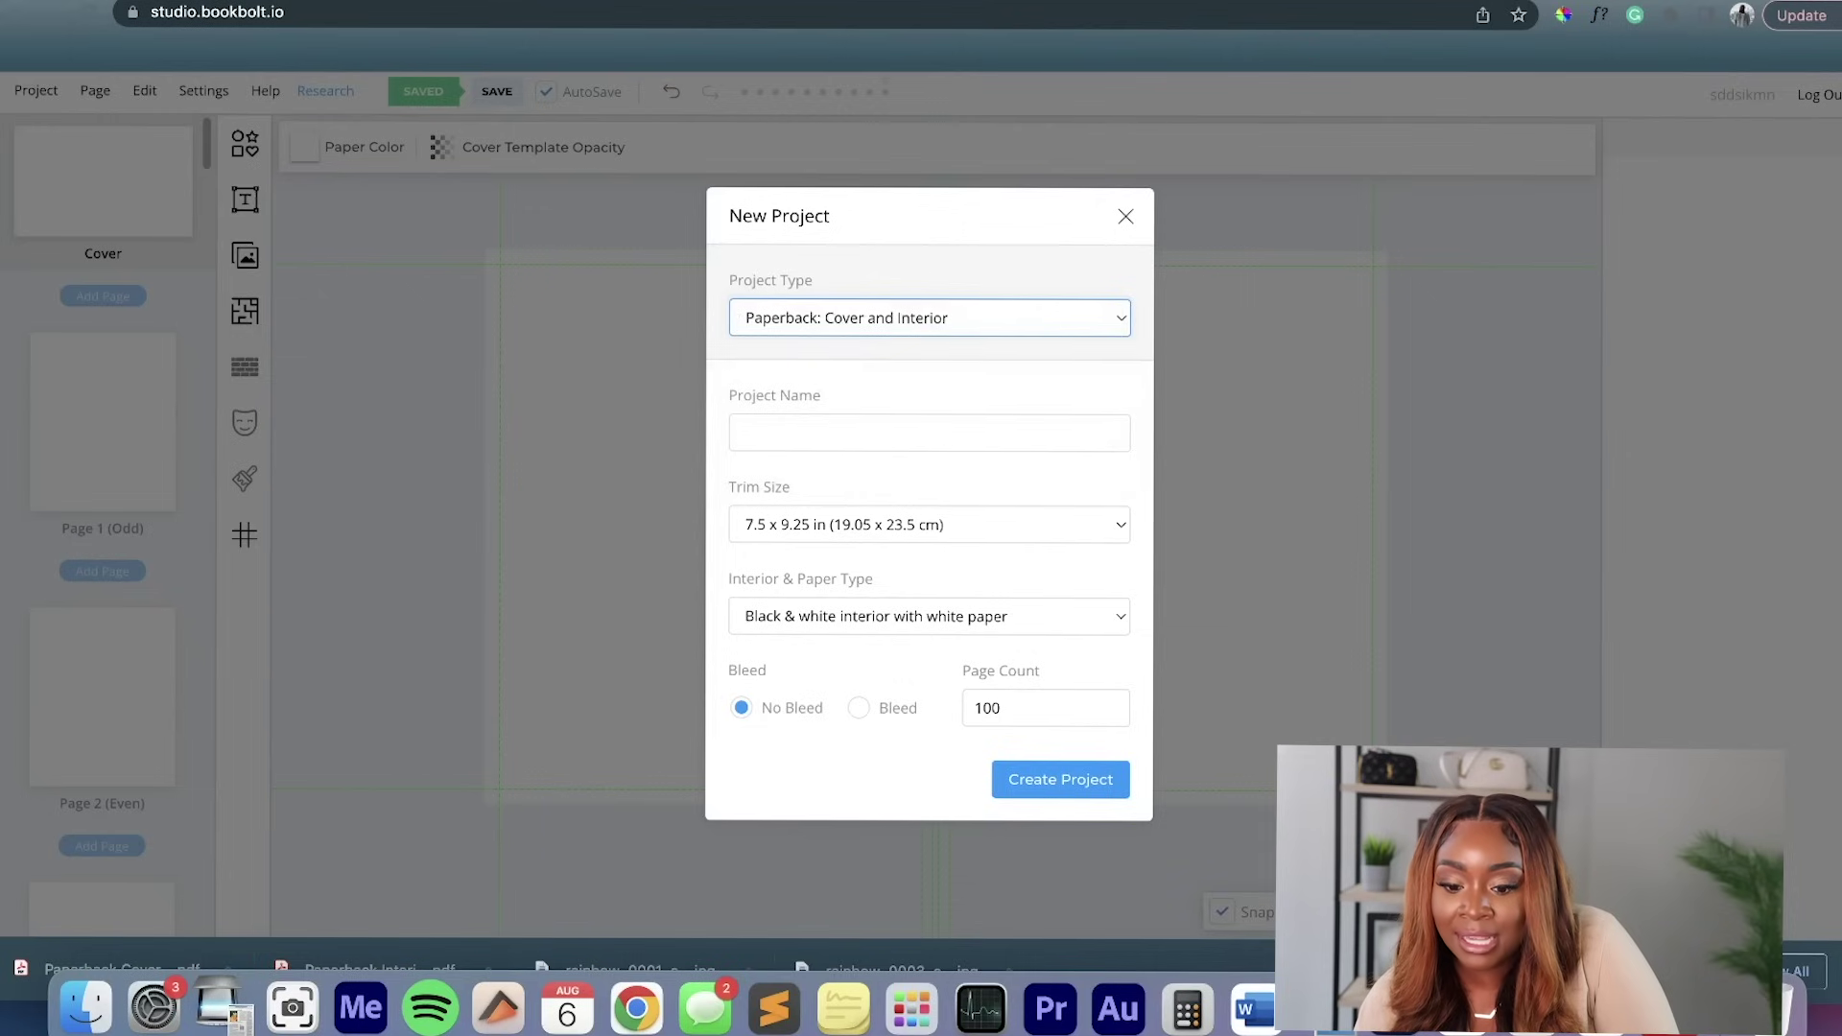
key("Tab")
key("Tab")
key("space")
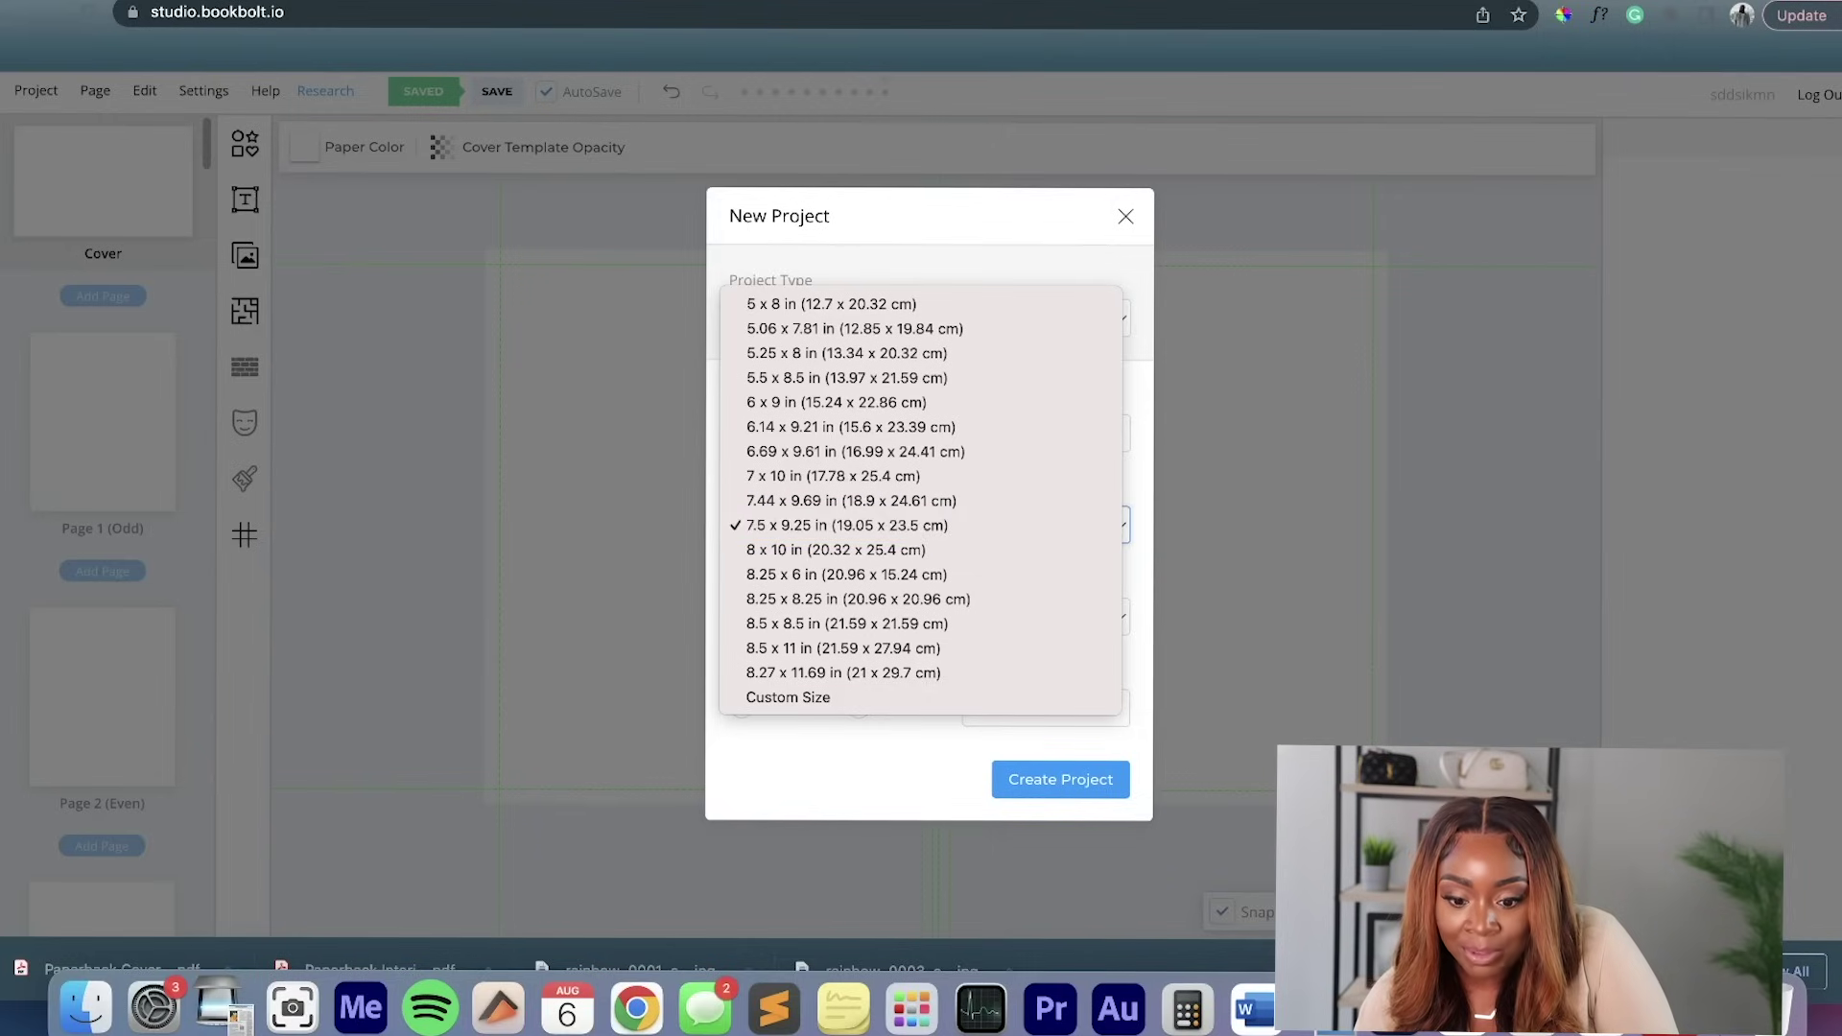
key("Escape")
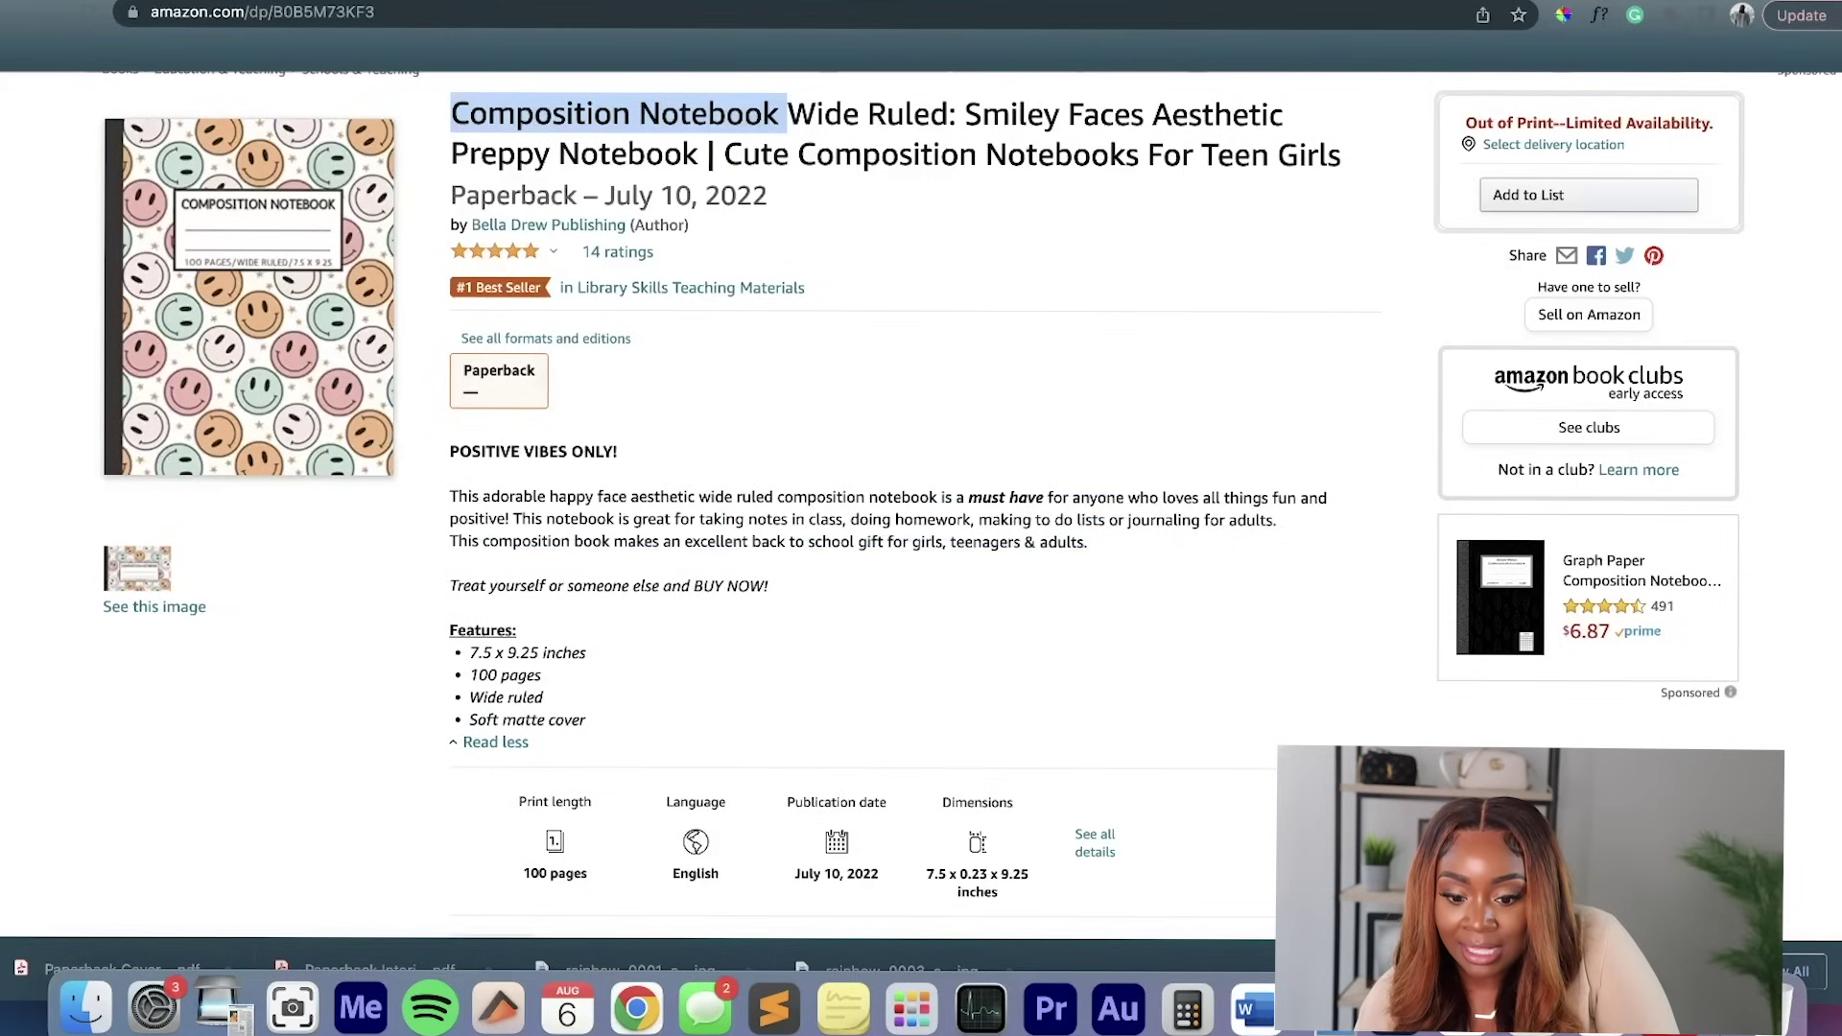
Highlight the Amazon listing's 7.5 x 9.25 inches size, then return to Book Bolt Studio.
left_click_drag(470, 652, 586, 653)
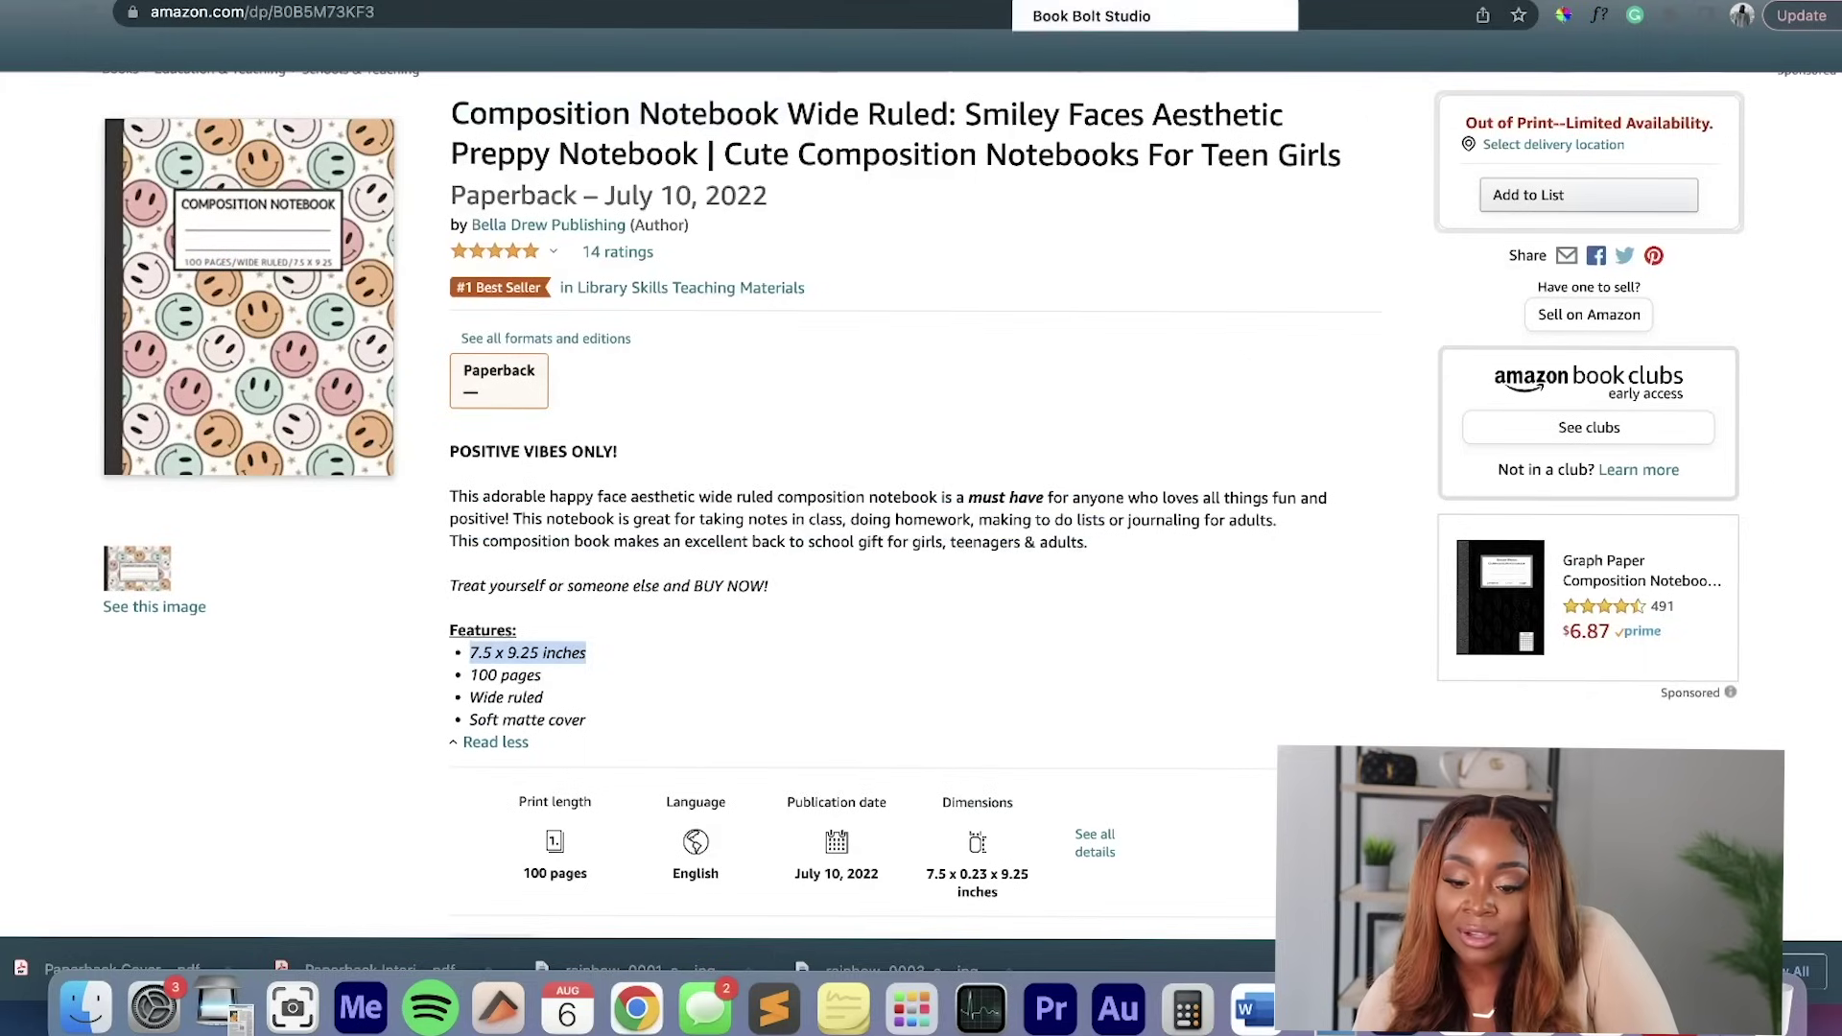
left_click(1092, 15)
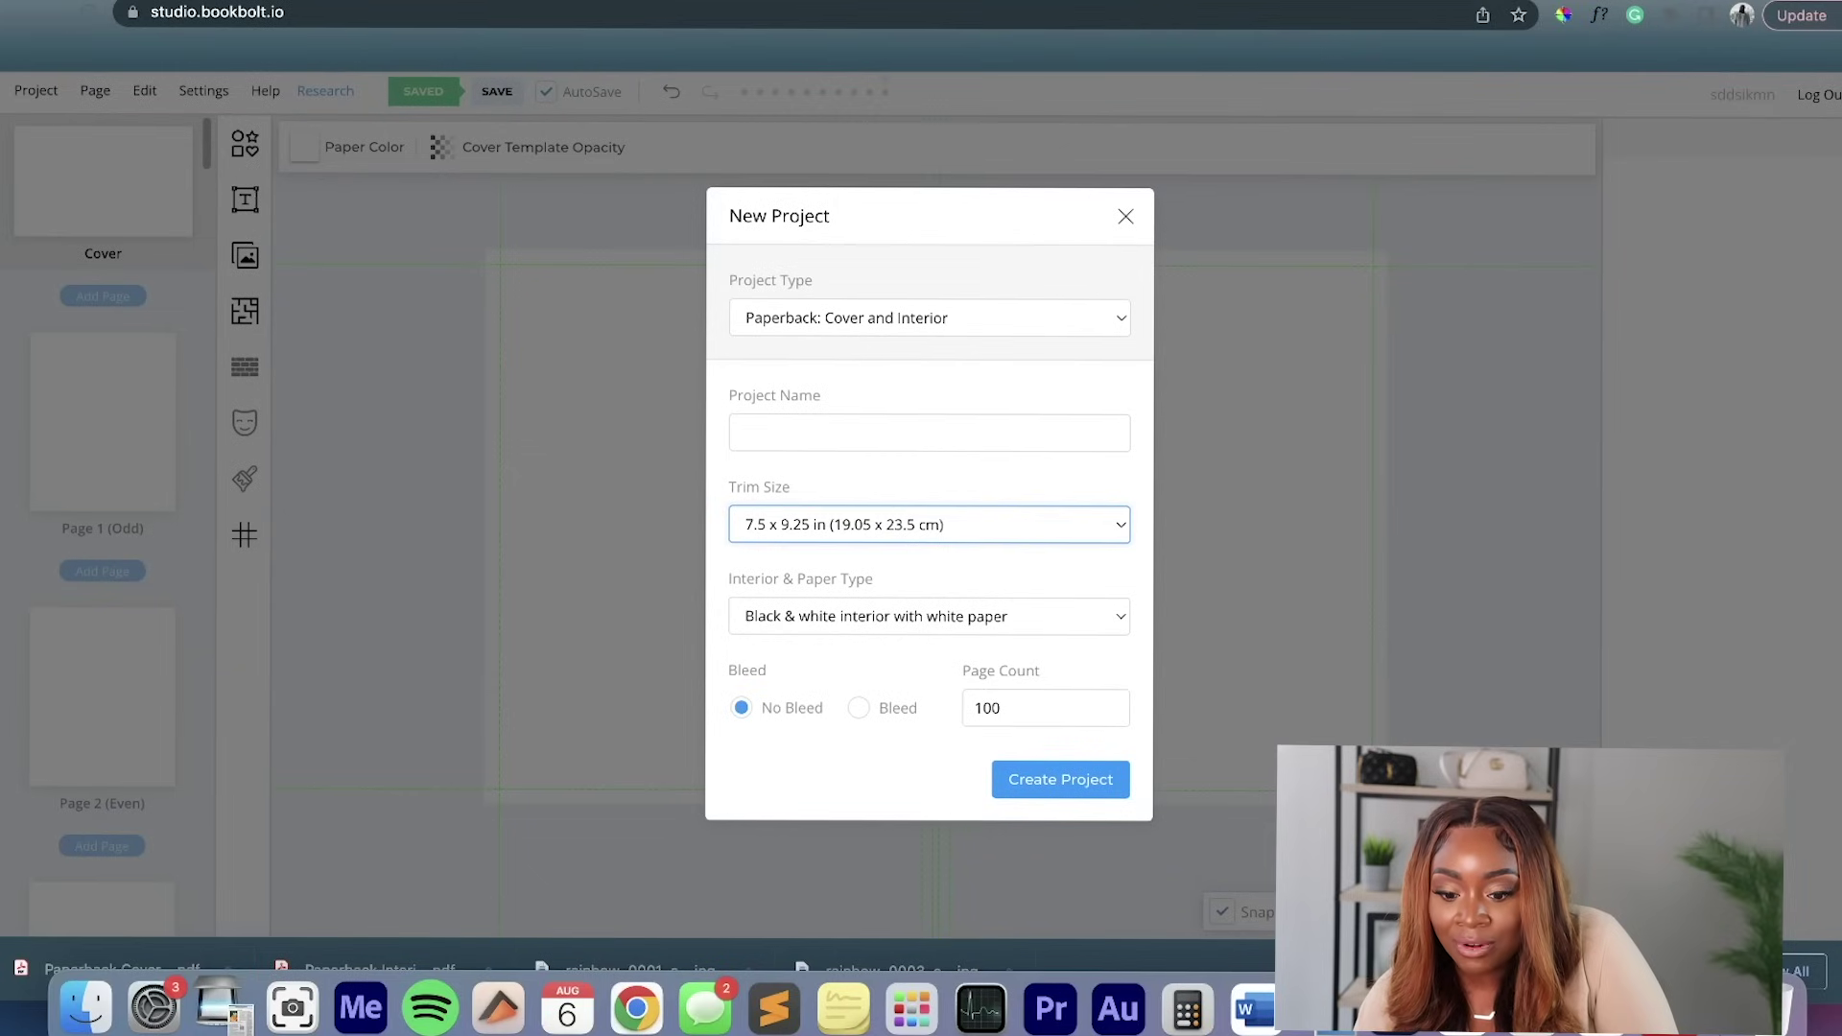
Keep the black & white interior on white paper for the new project.
left_click(928, 616)
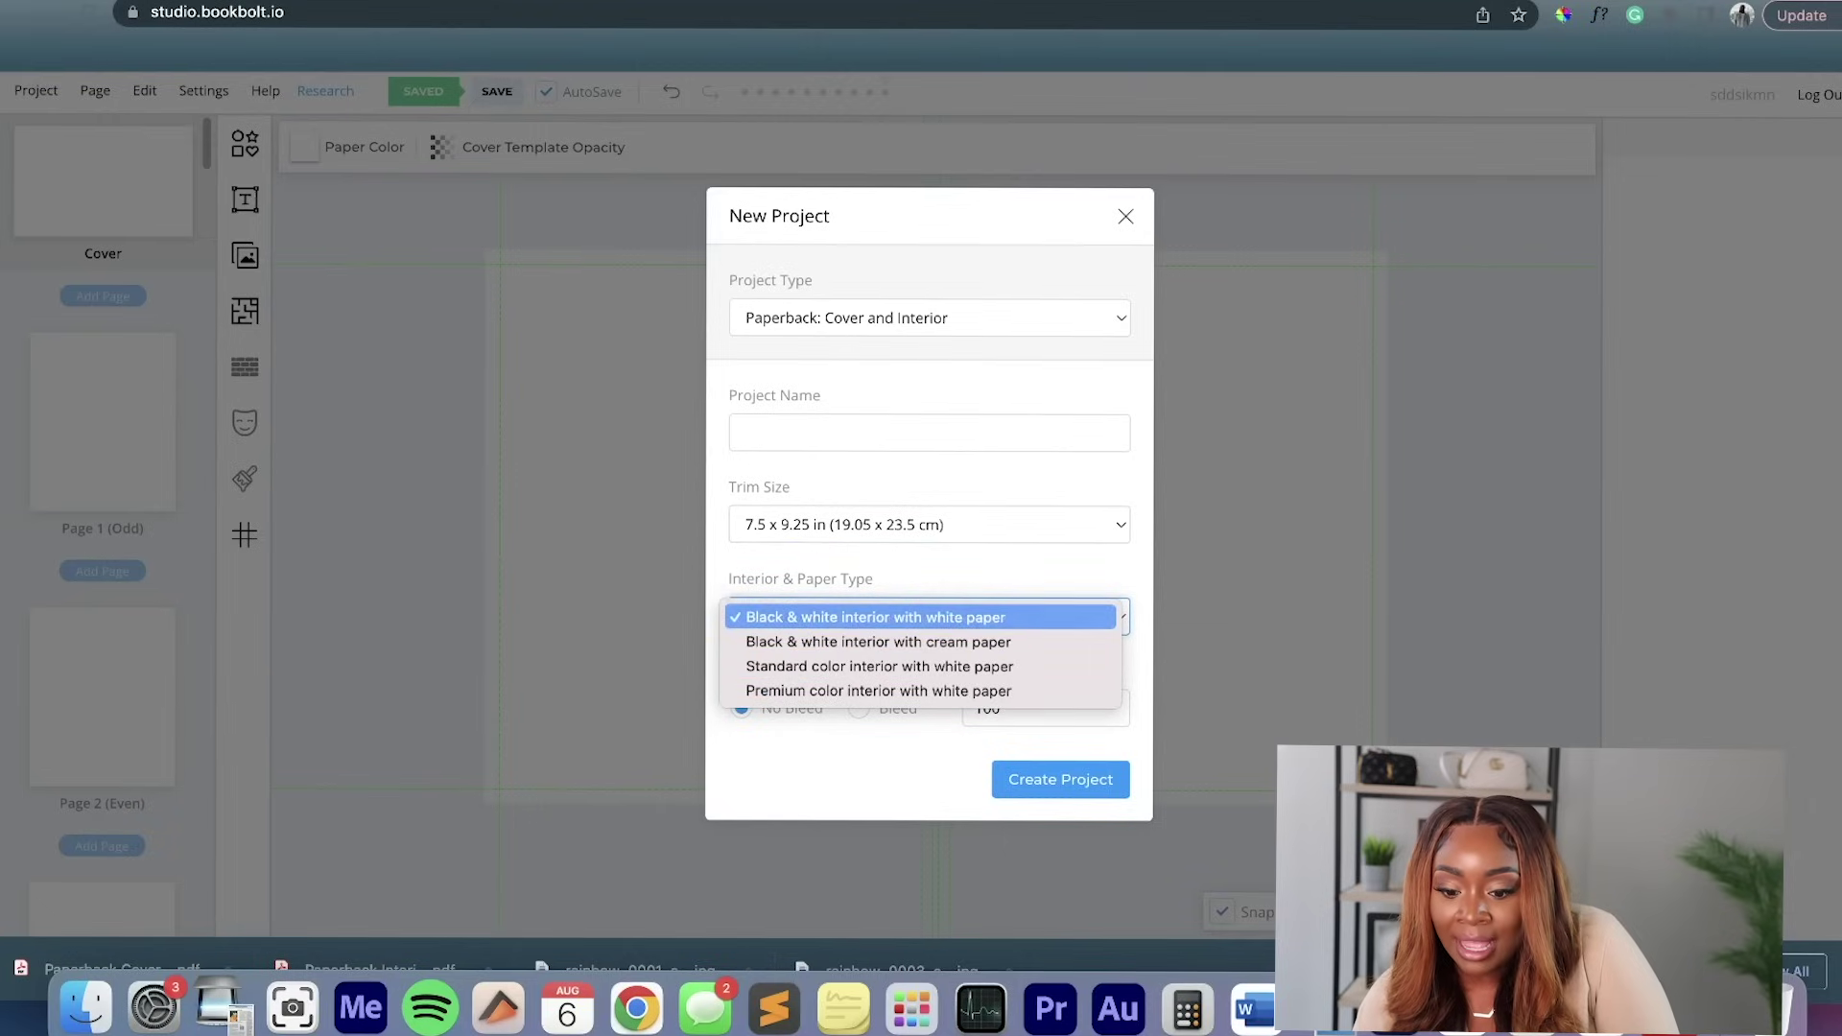
key("Return")
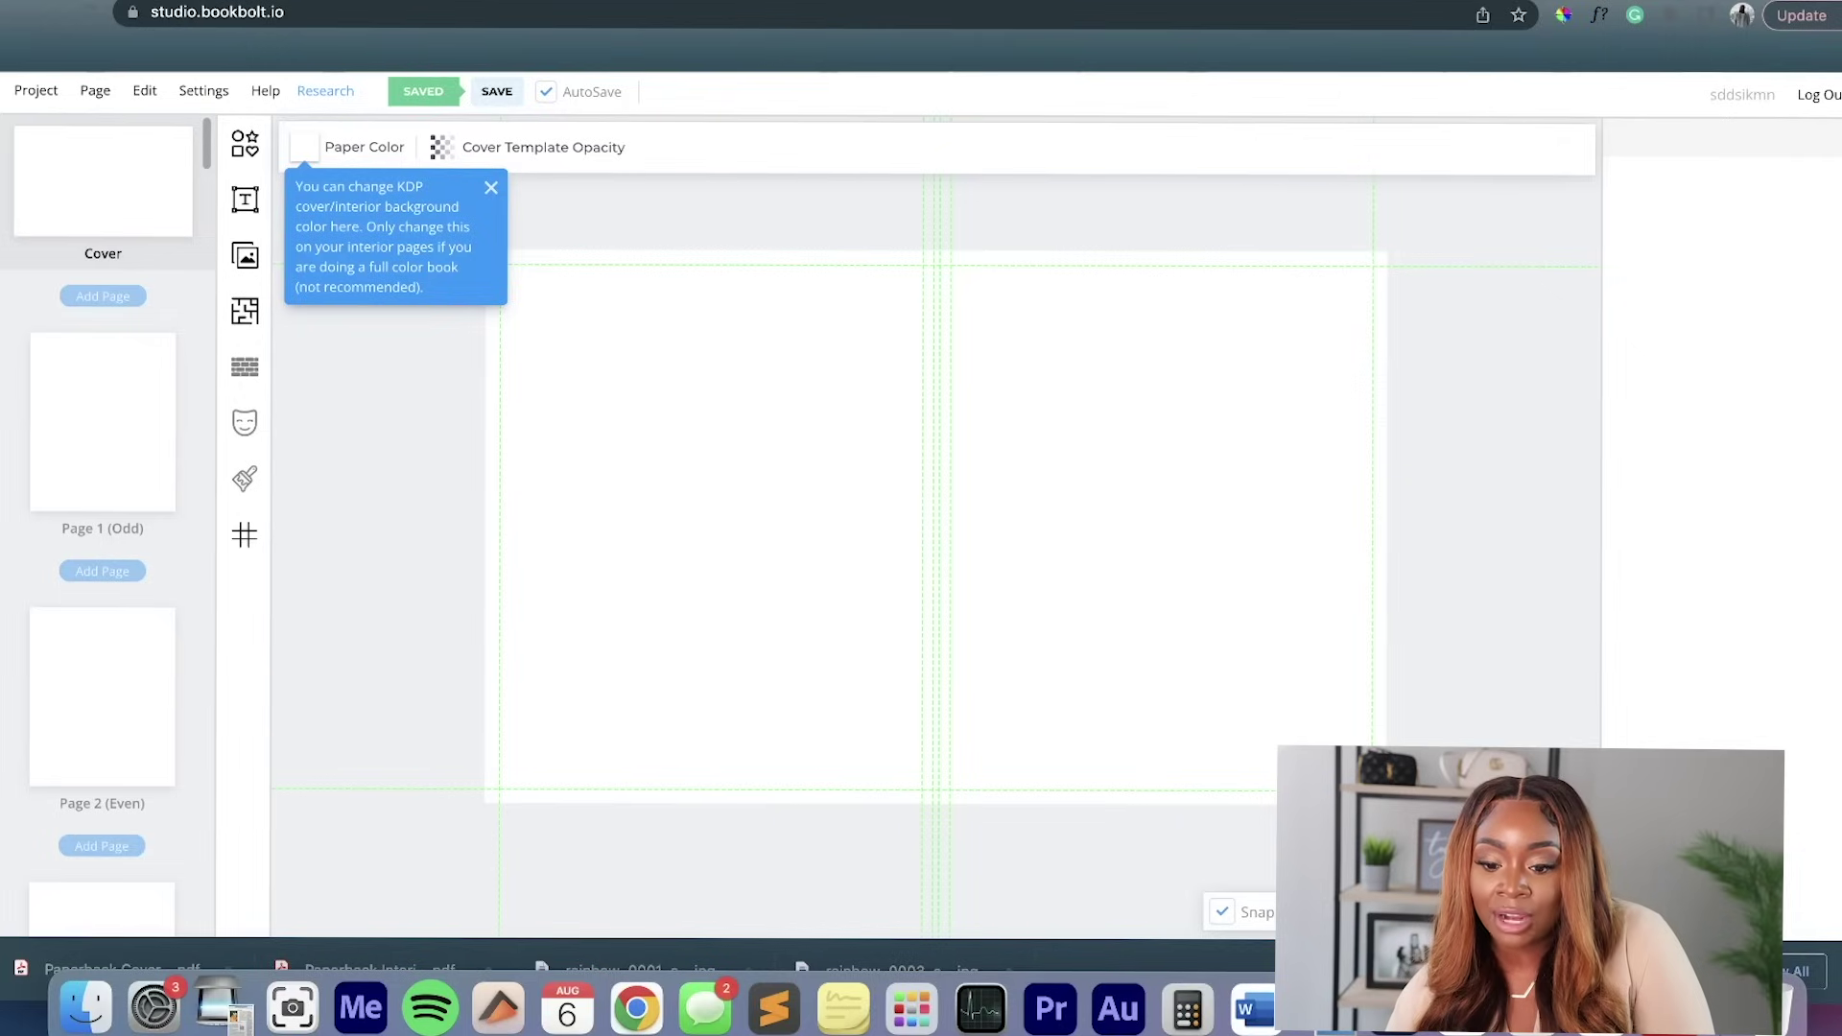
Search Pixabay images for 'journal', then return to My Uploads in the image library.
left_click(245, 255)
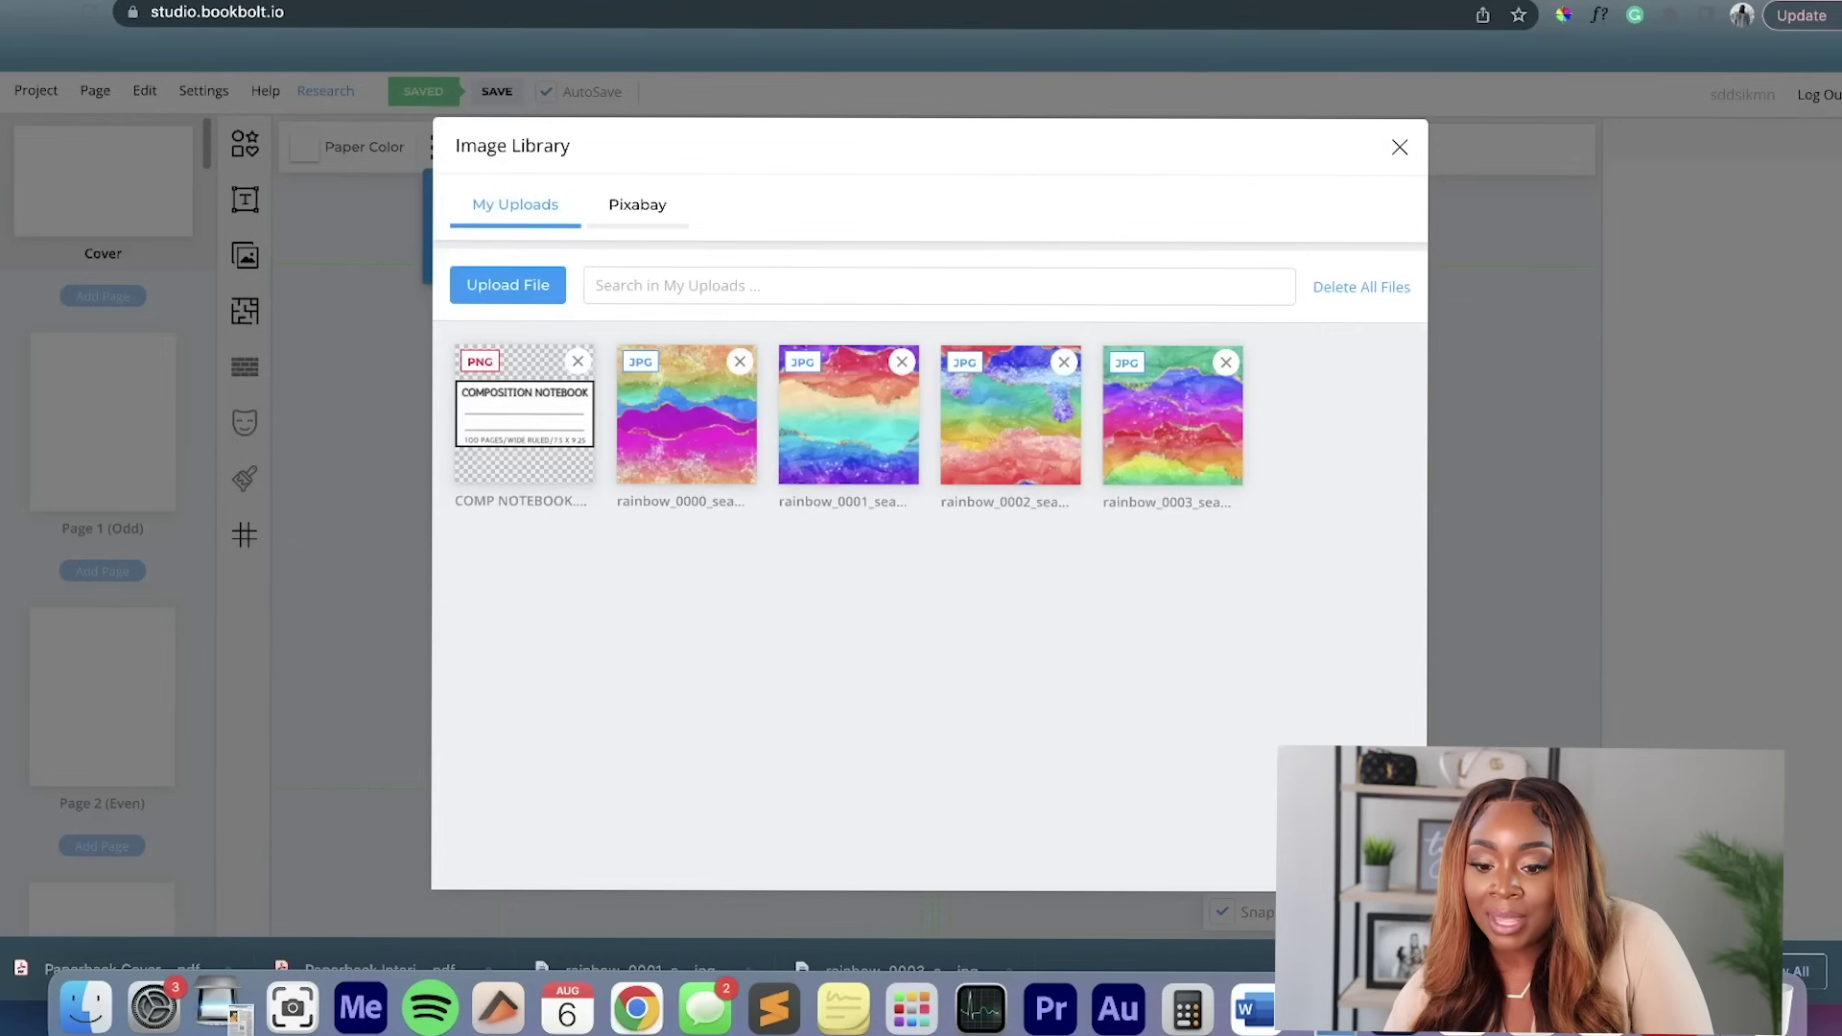
left_click(637, 204)
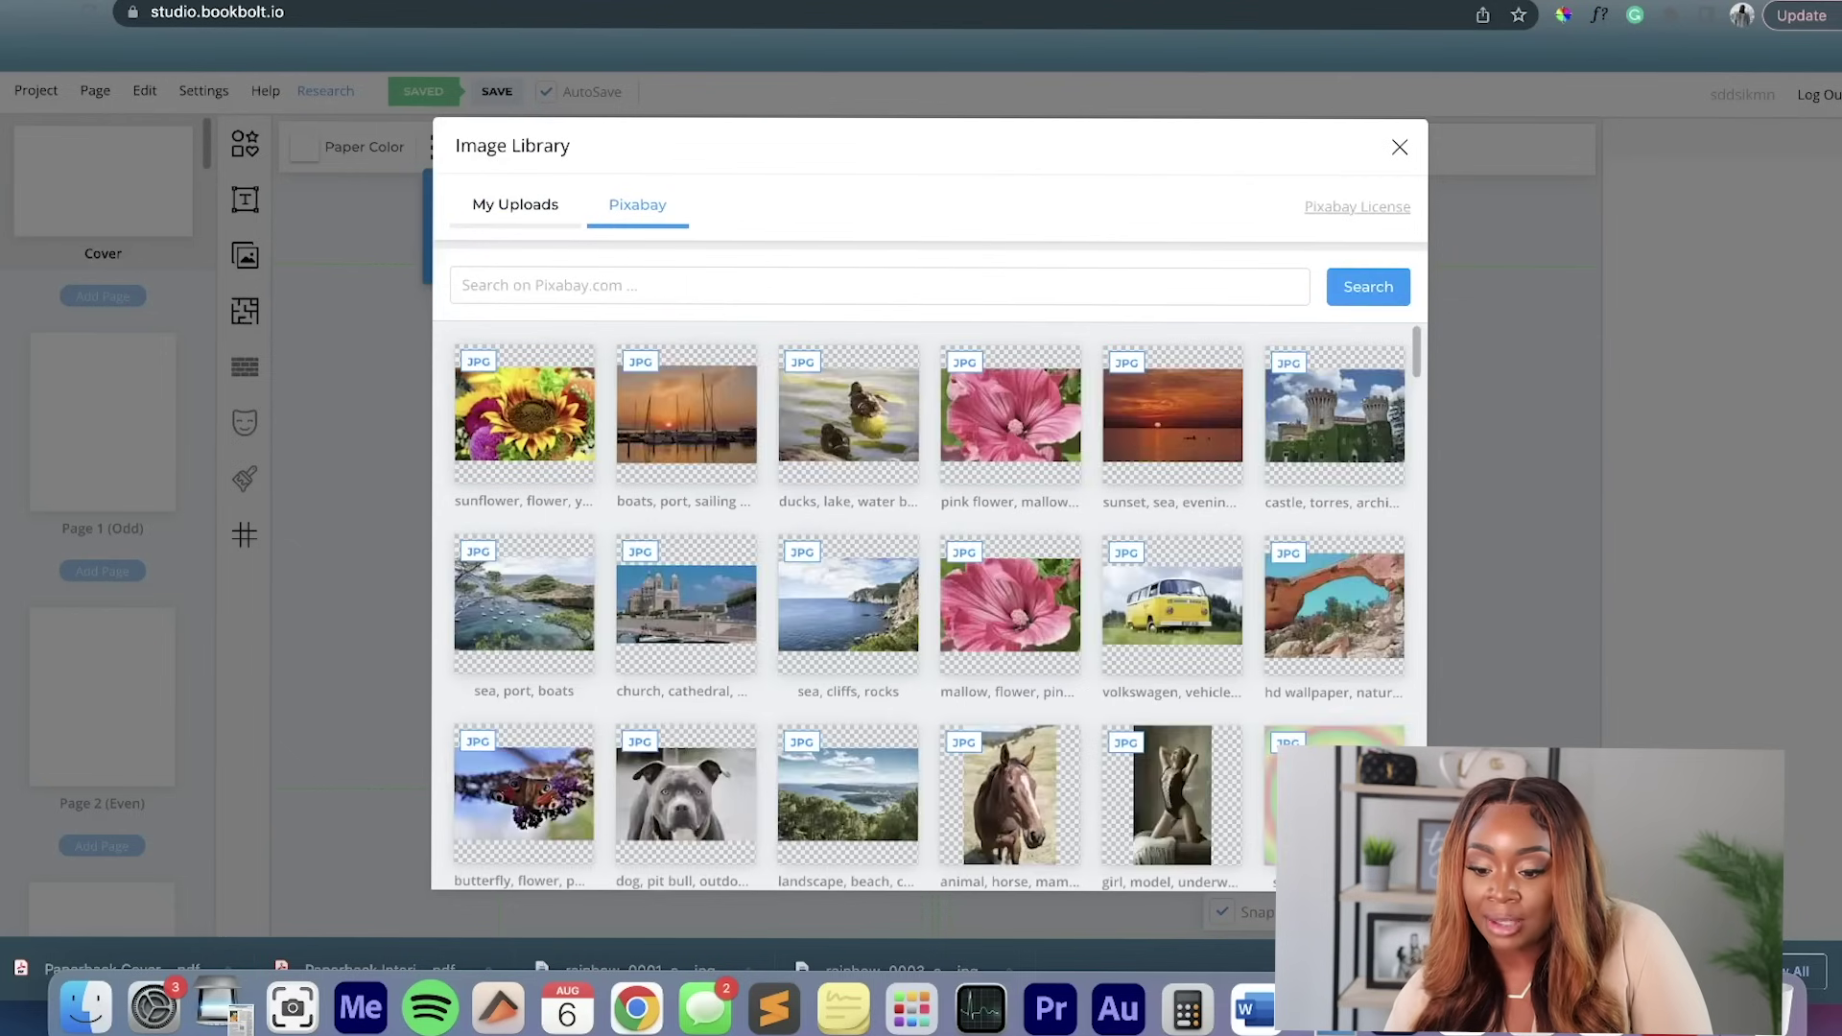
scroll(927, 604, "down", 15)
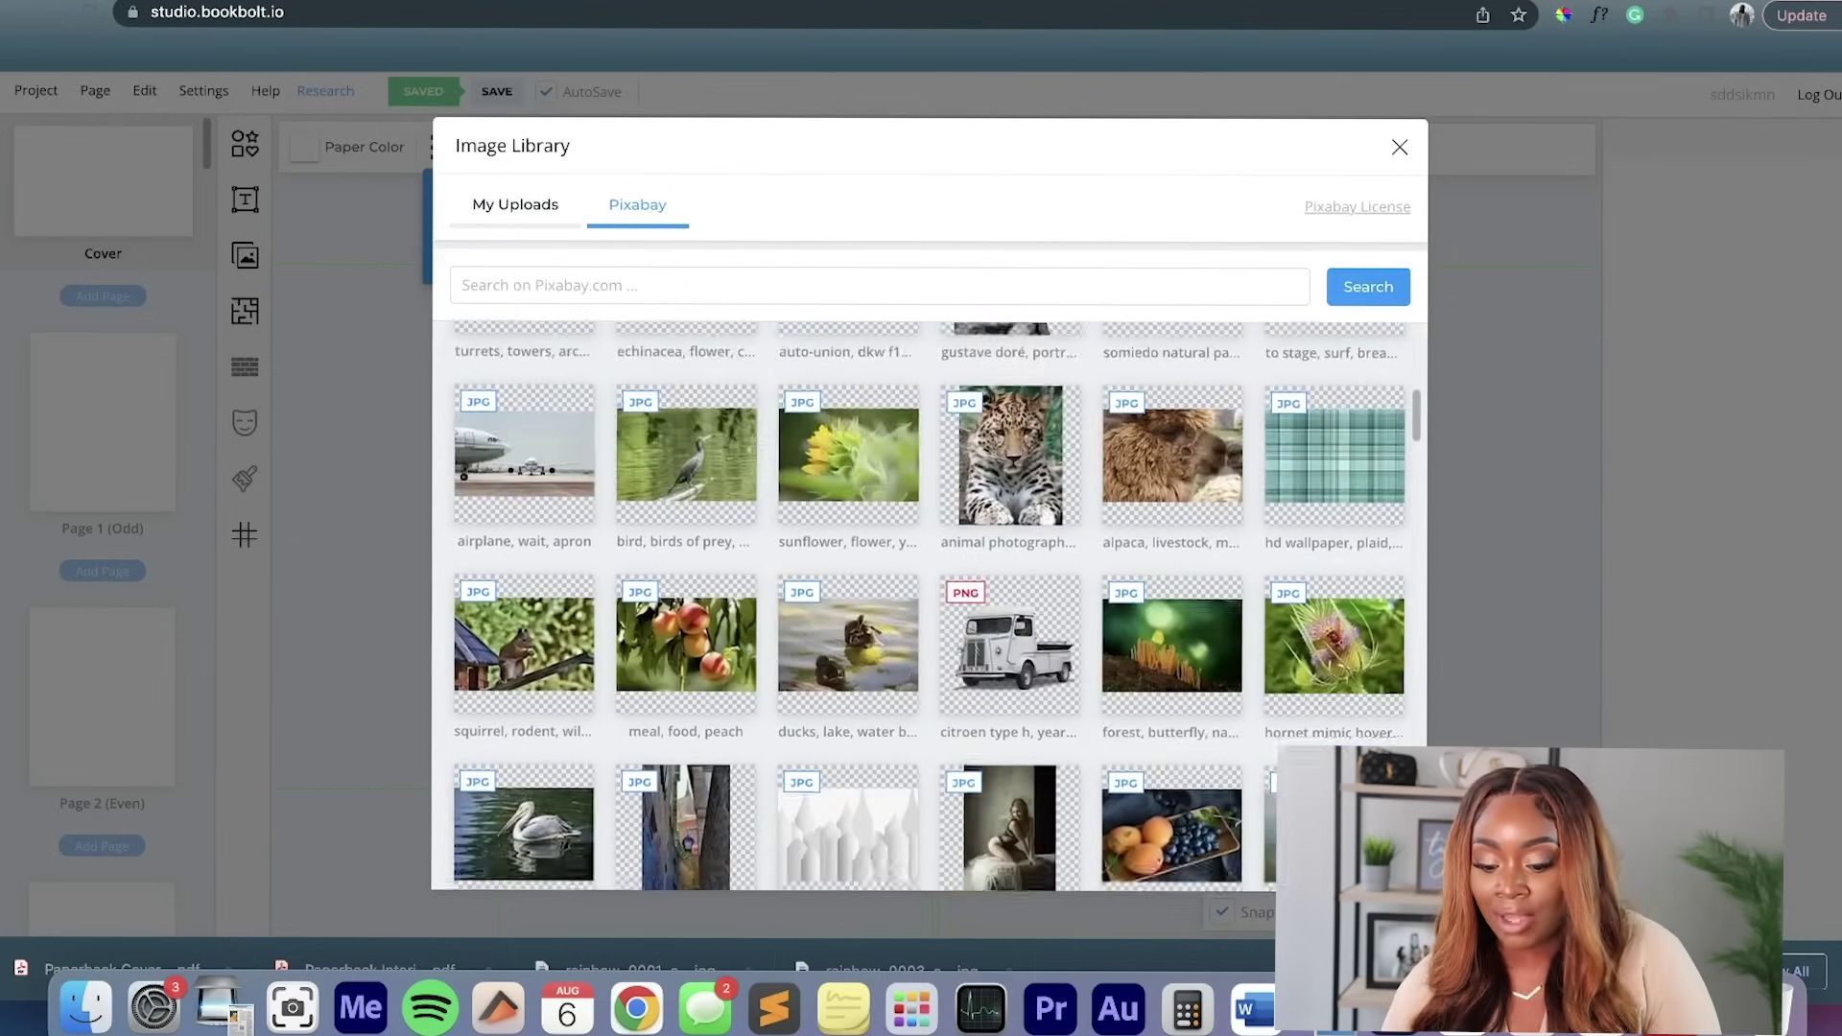
left_click(672, 286)
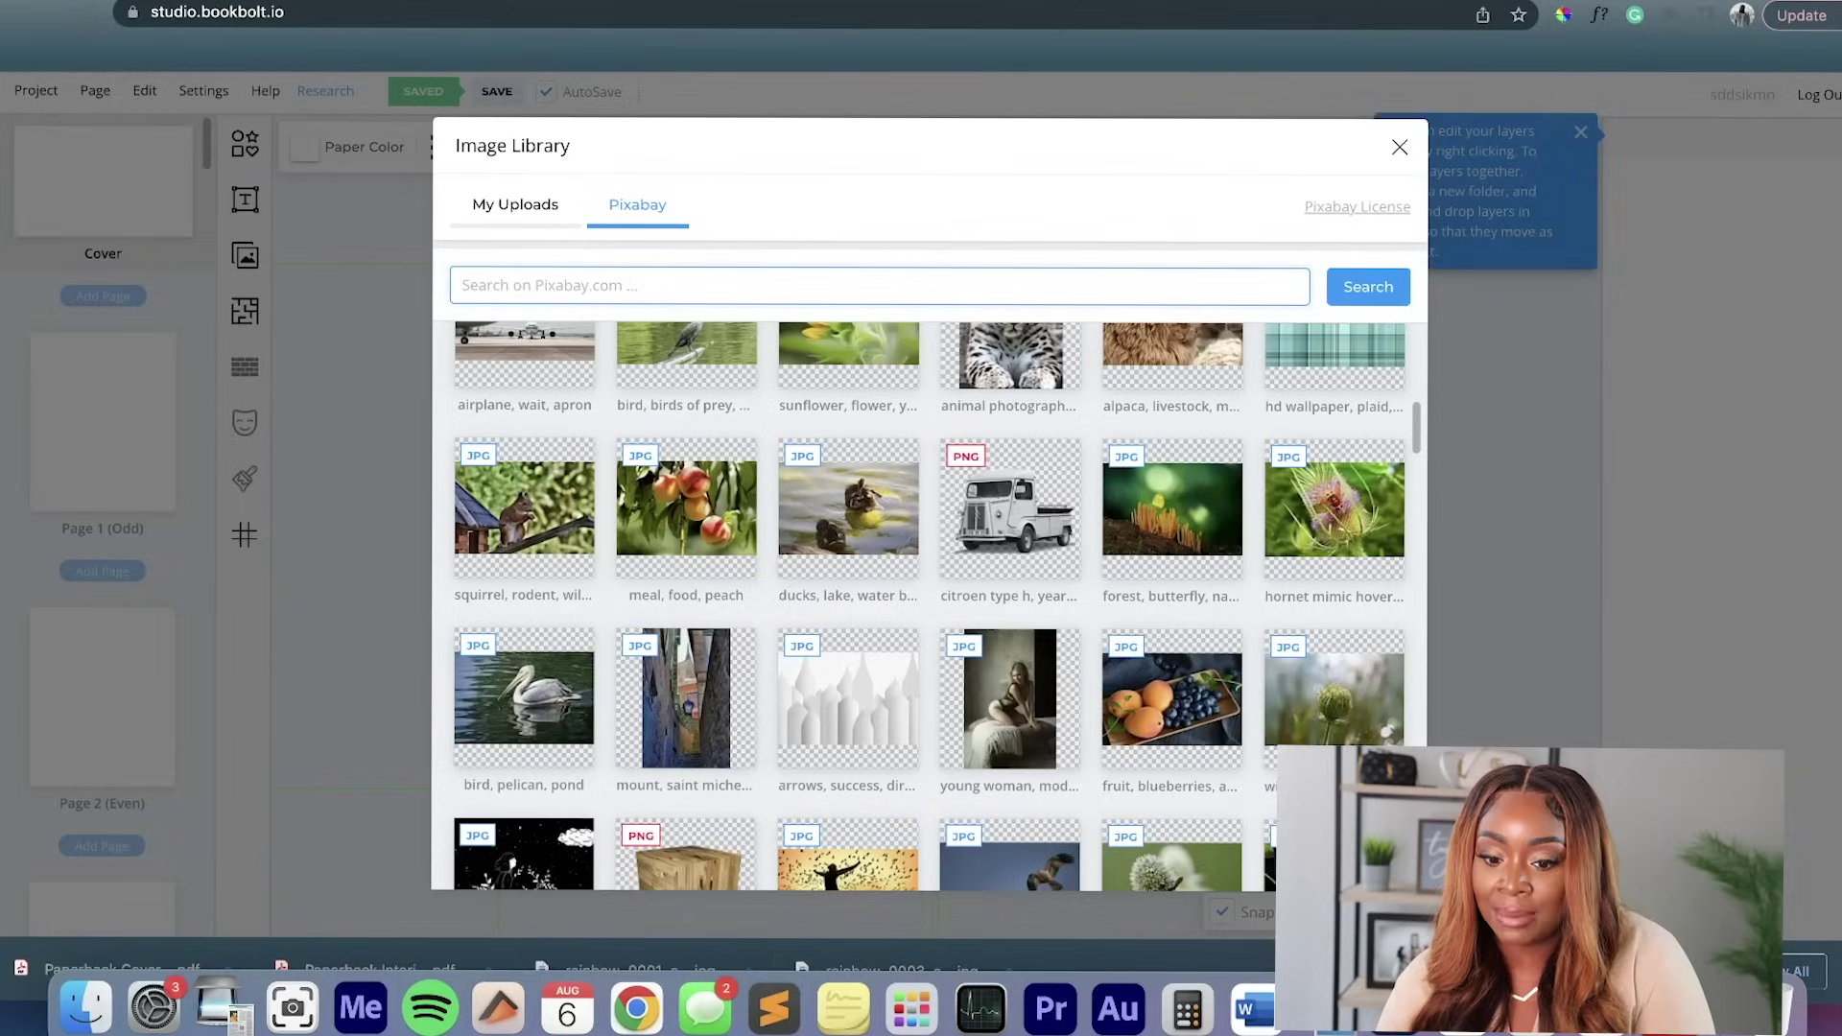
type("journal")
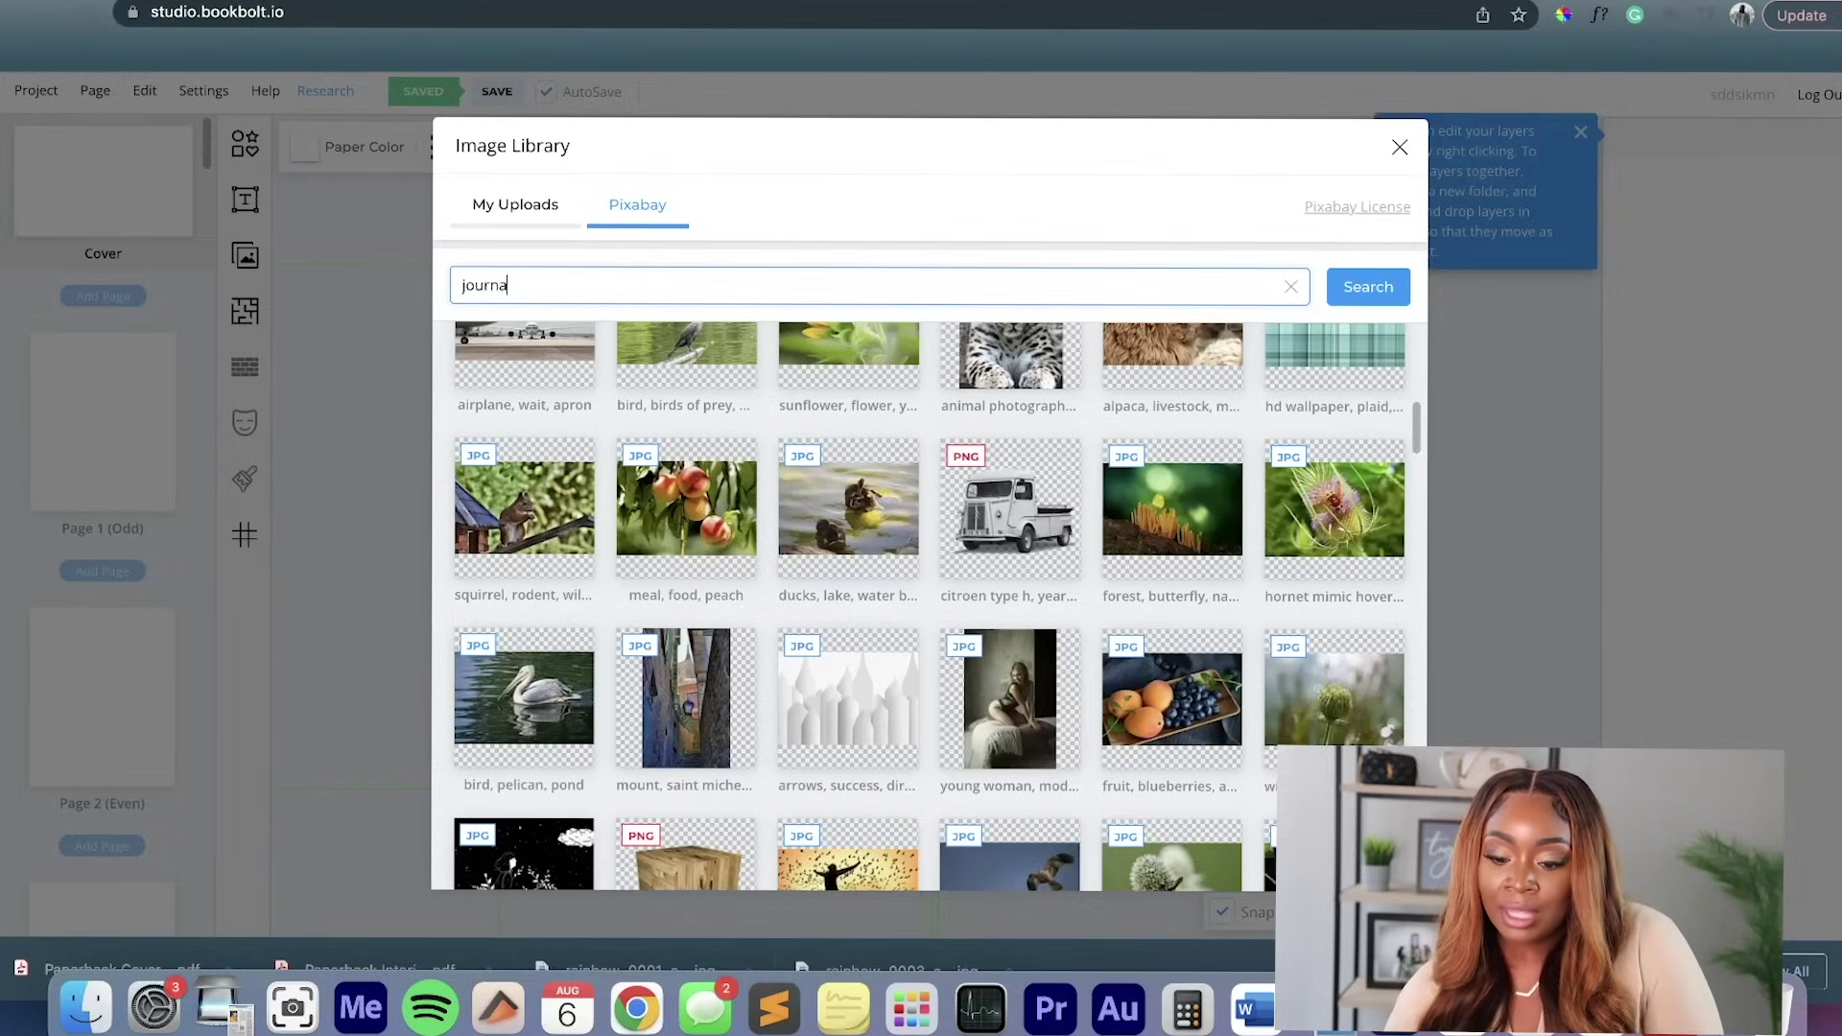
key("Return")
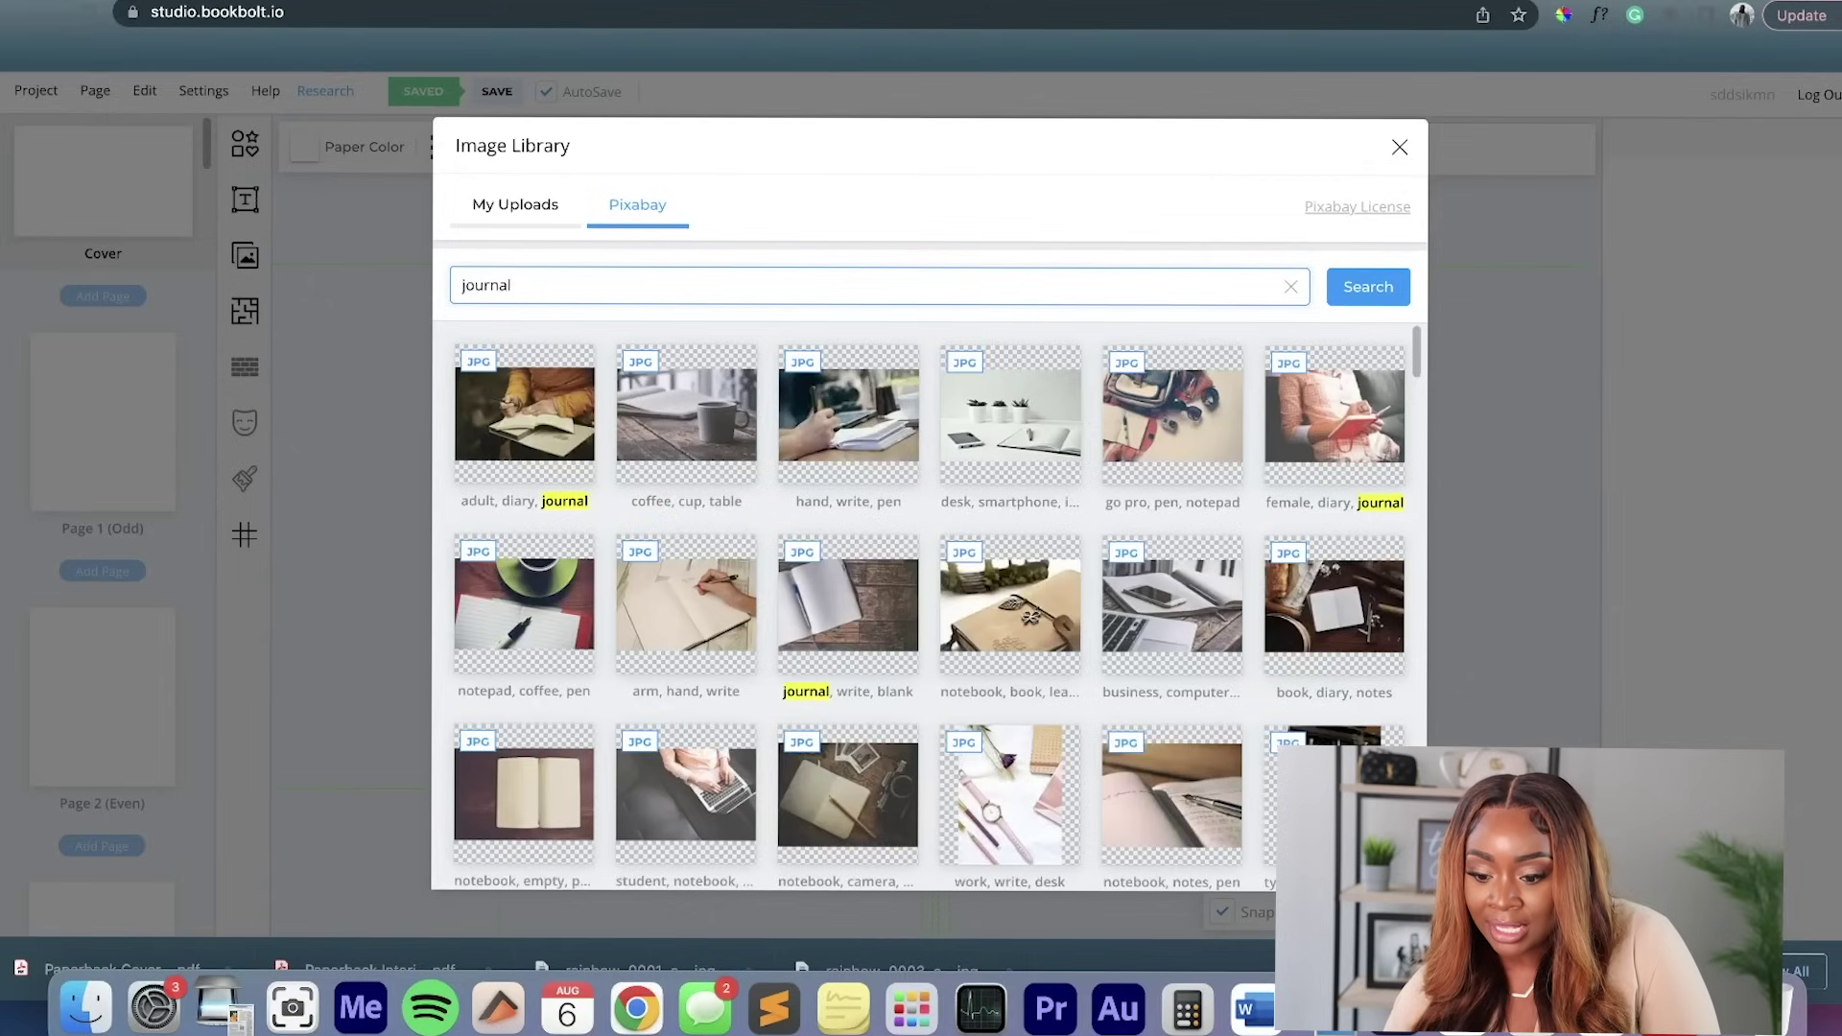
scroll(929, 604, "down", 3)
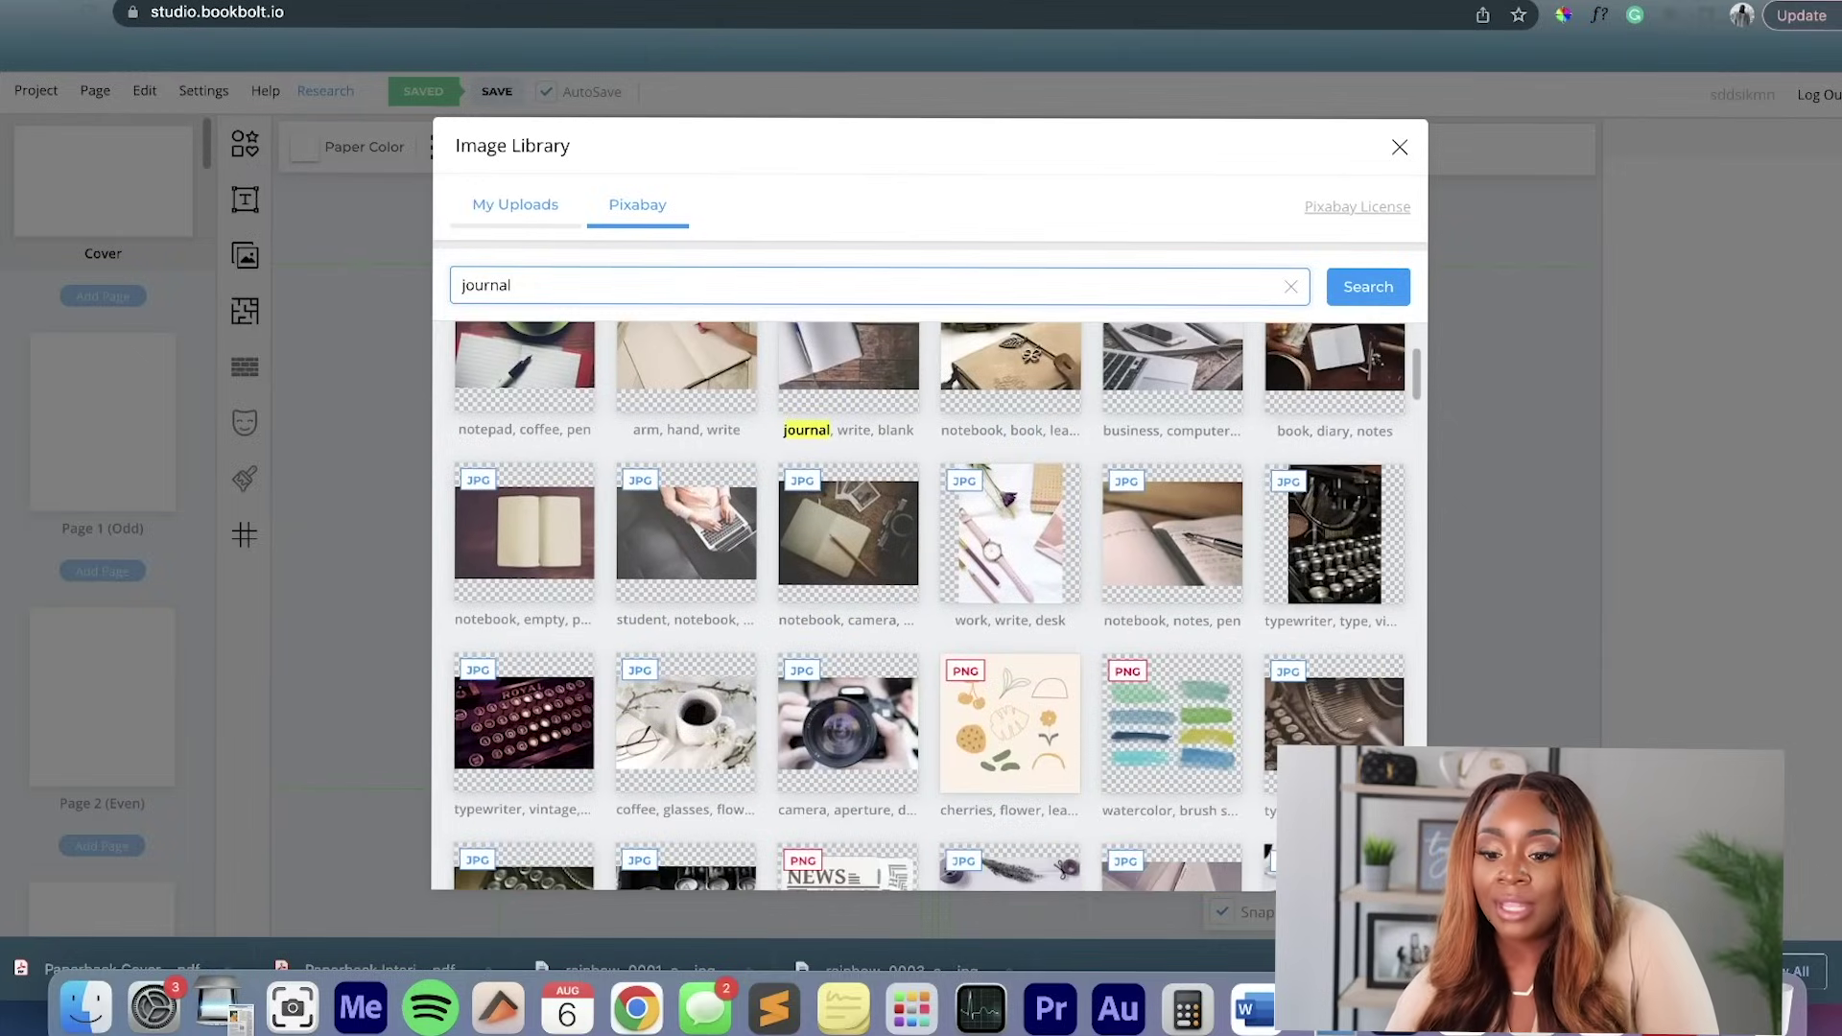
left_click(515, 204)
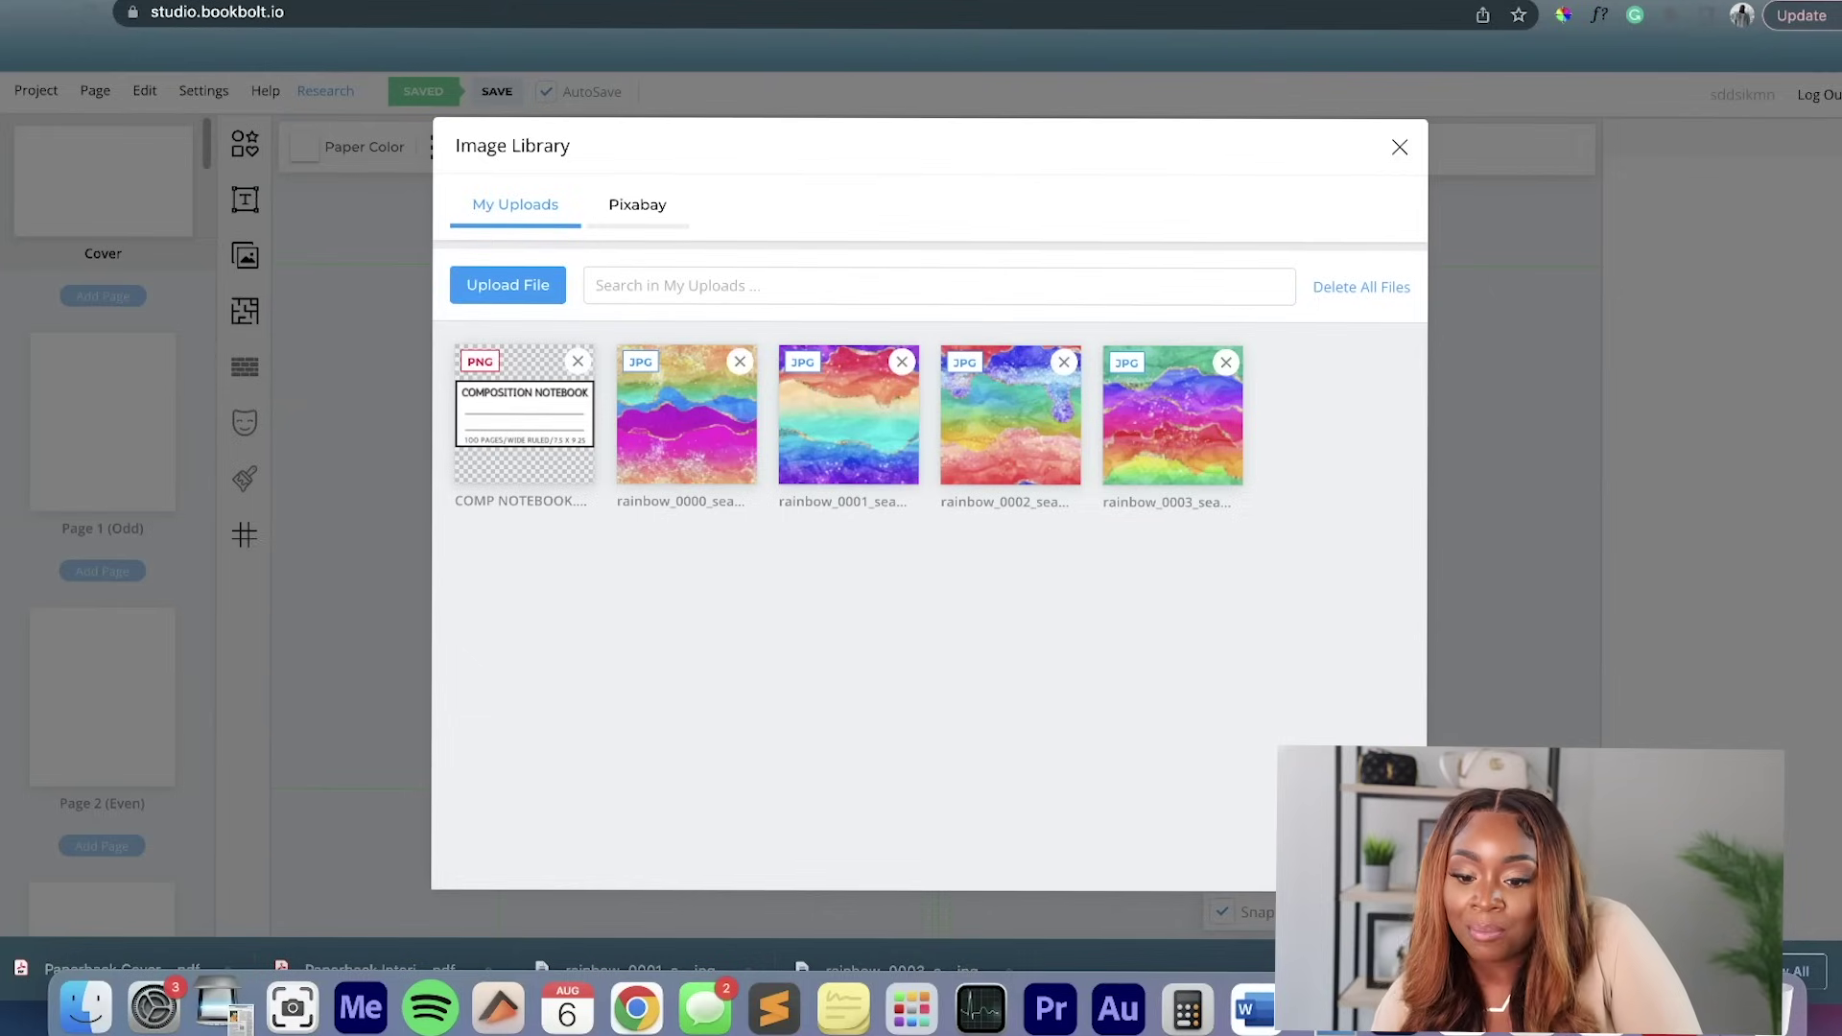
Place the rainbow_0000 marble image and enlarge it over the cover's front half.
left_click(686, 422)
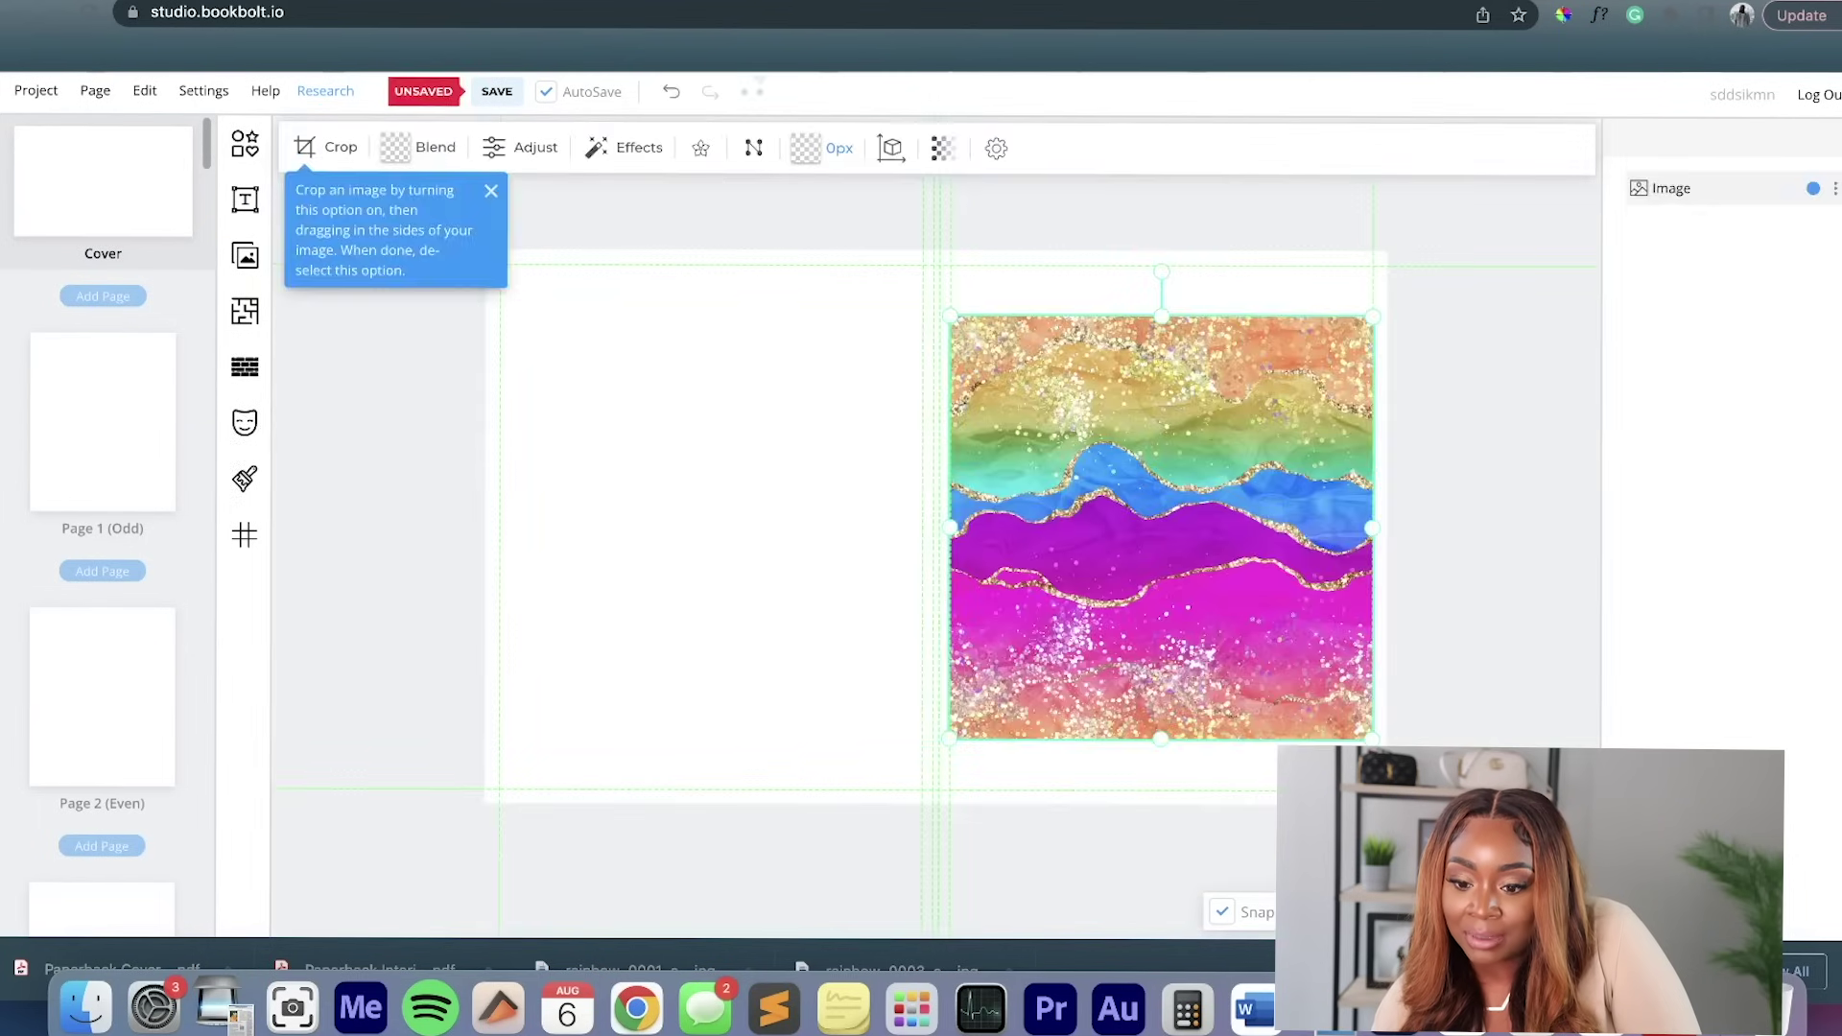
left_click_drag(1161, 528, 1134, 452)
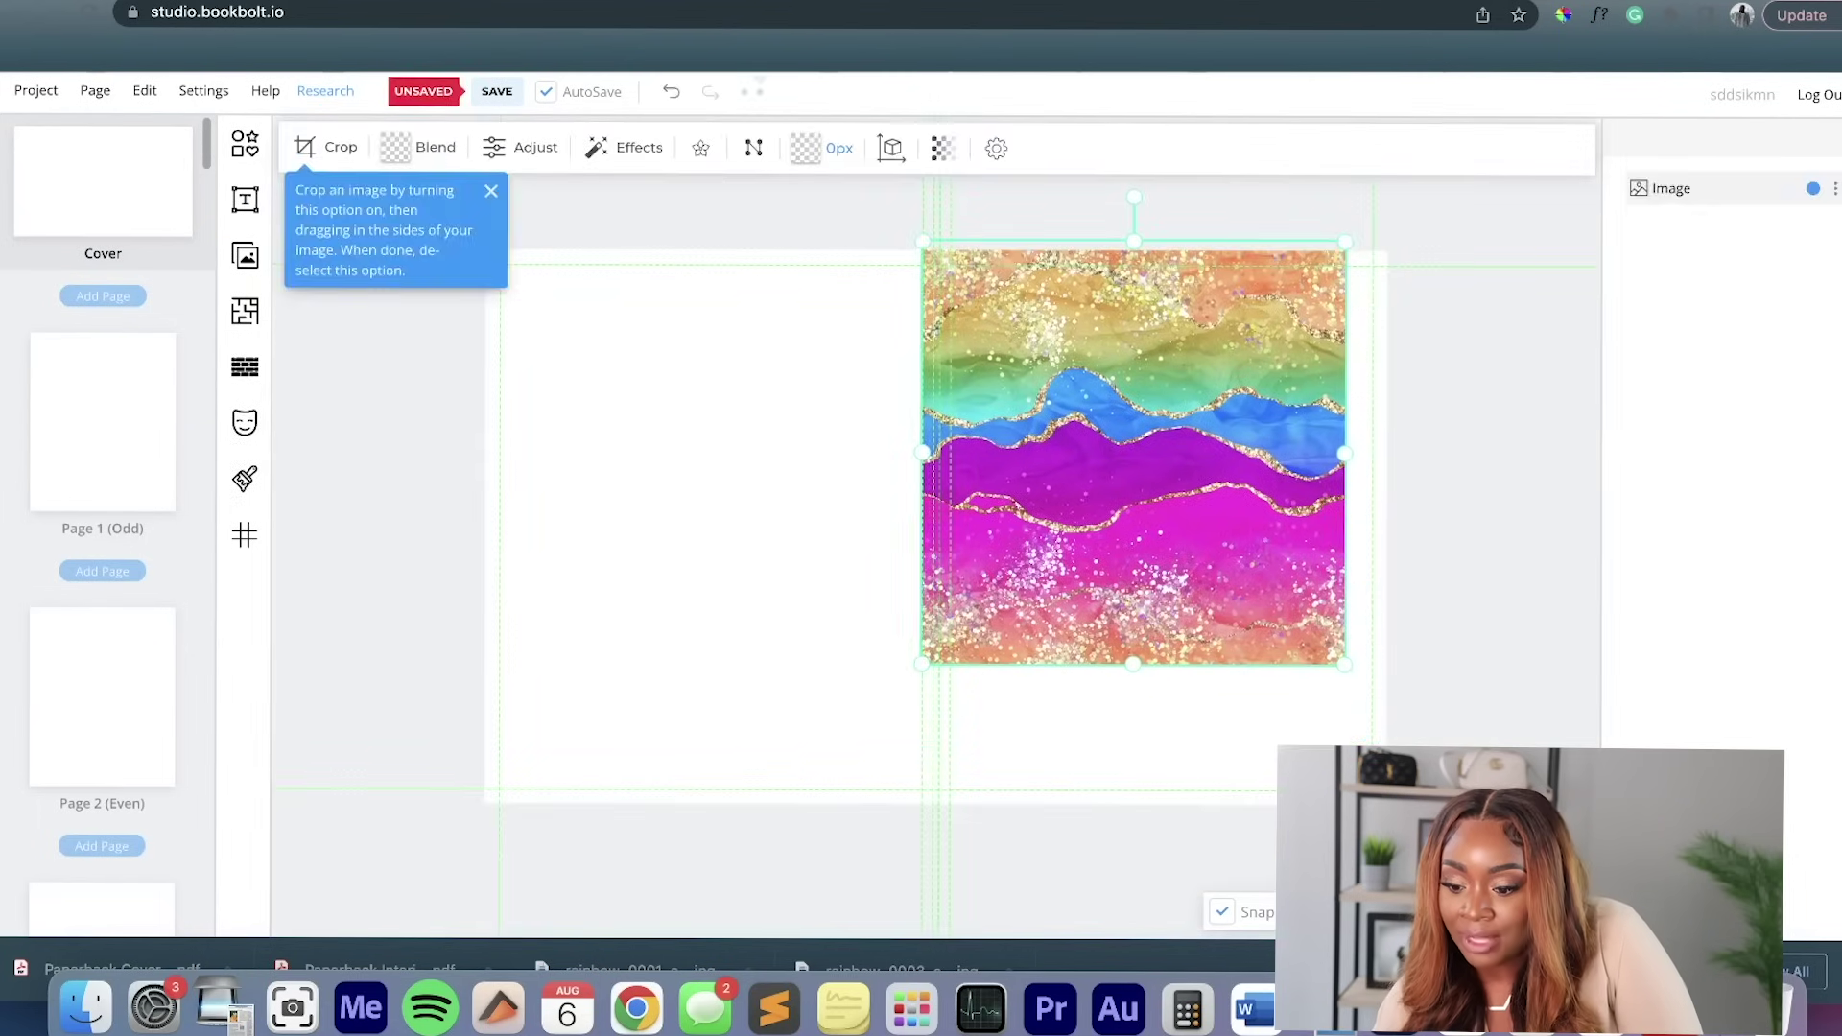
left_click_drag(1345, 662, 1490, 806)
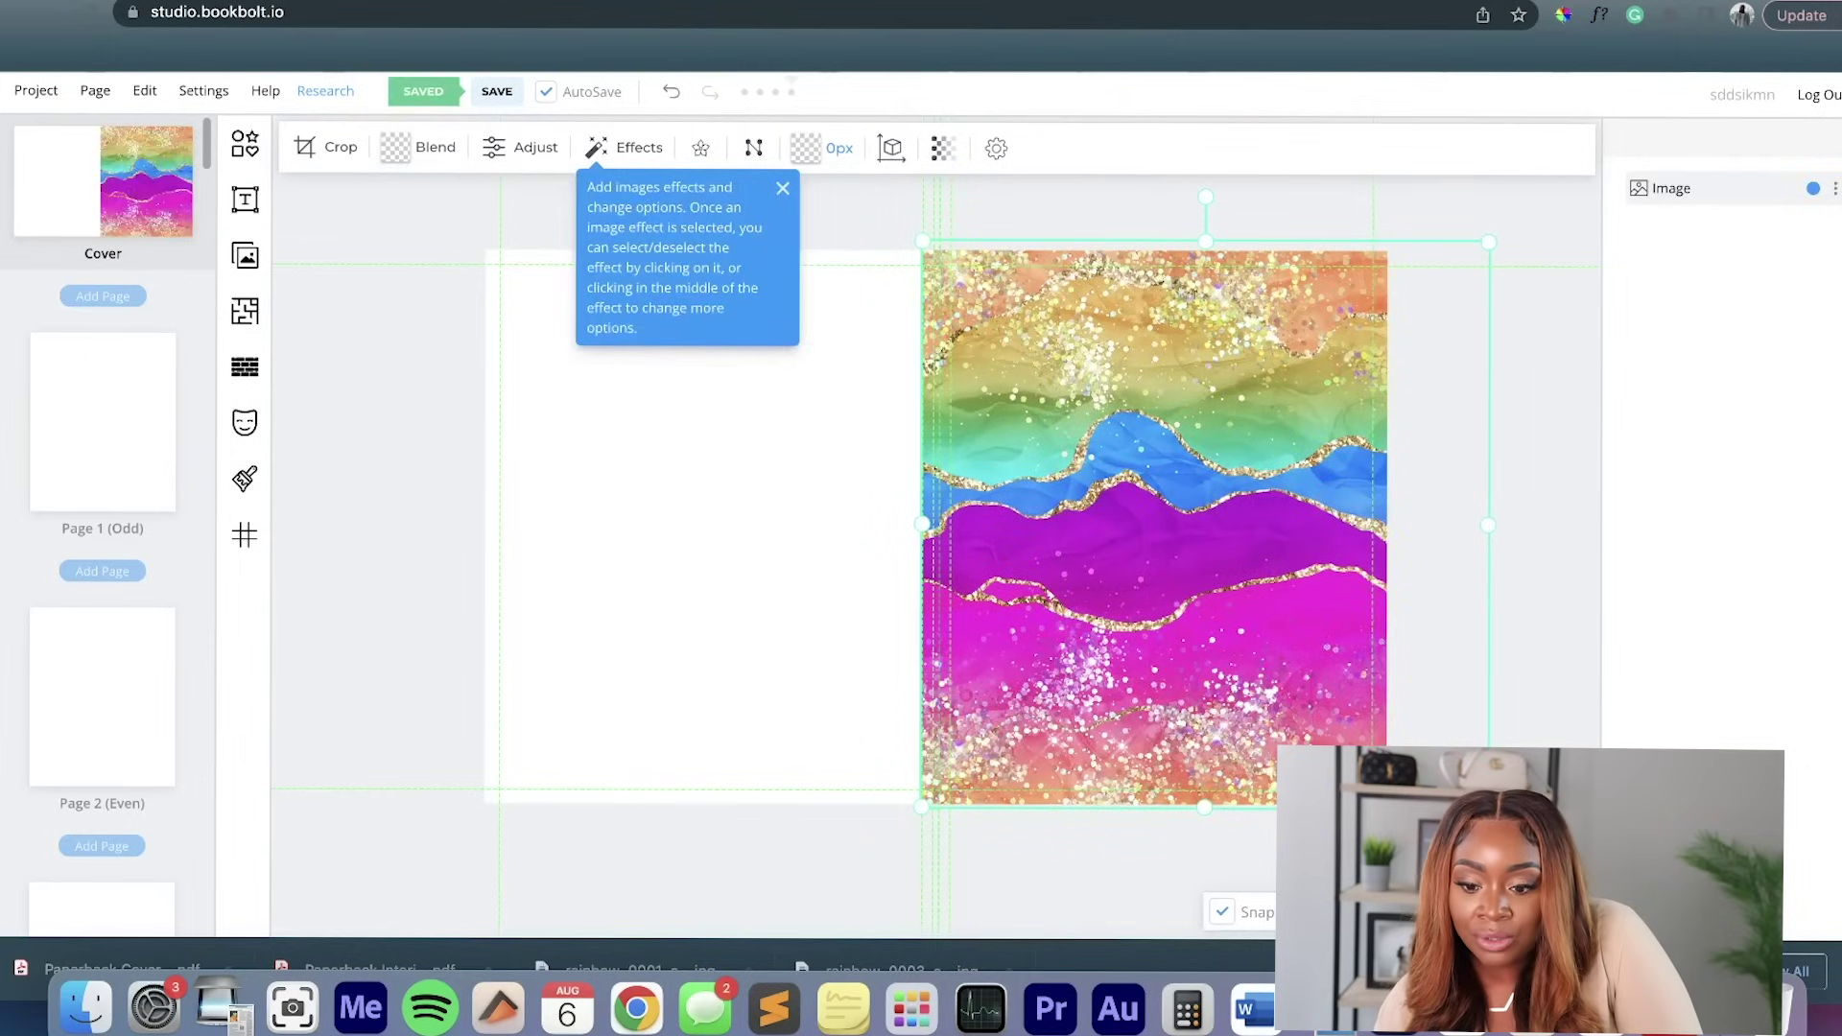
Add a second rainbow_0000 copy and fit it over the cover's back half.
left_click(244, 255)
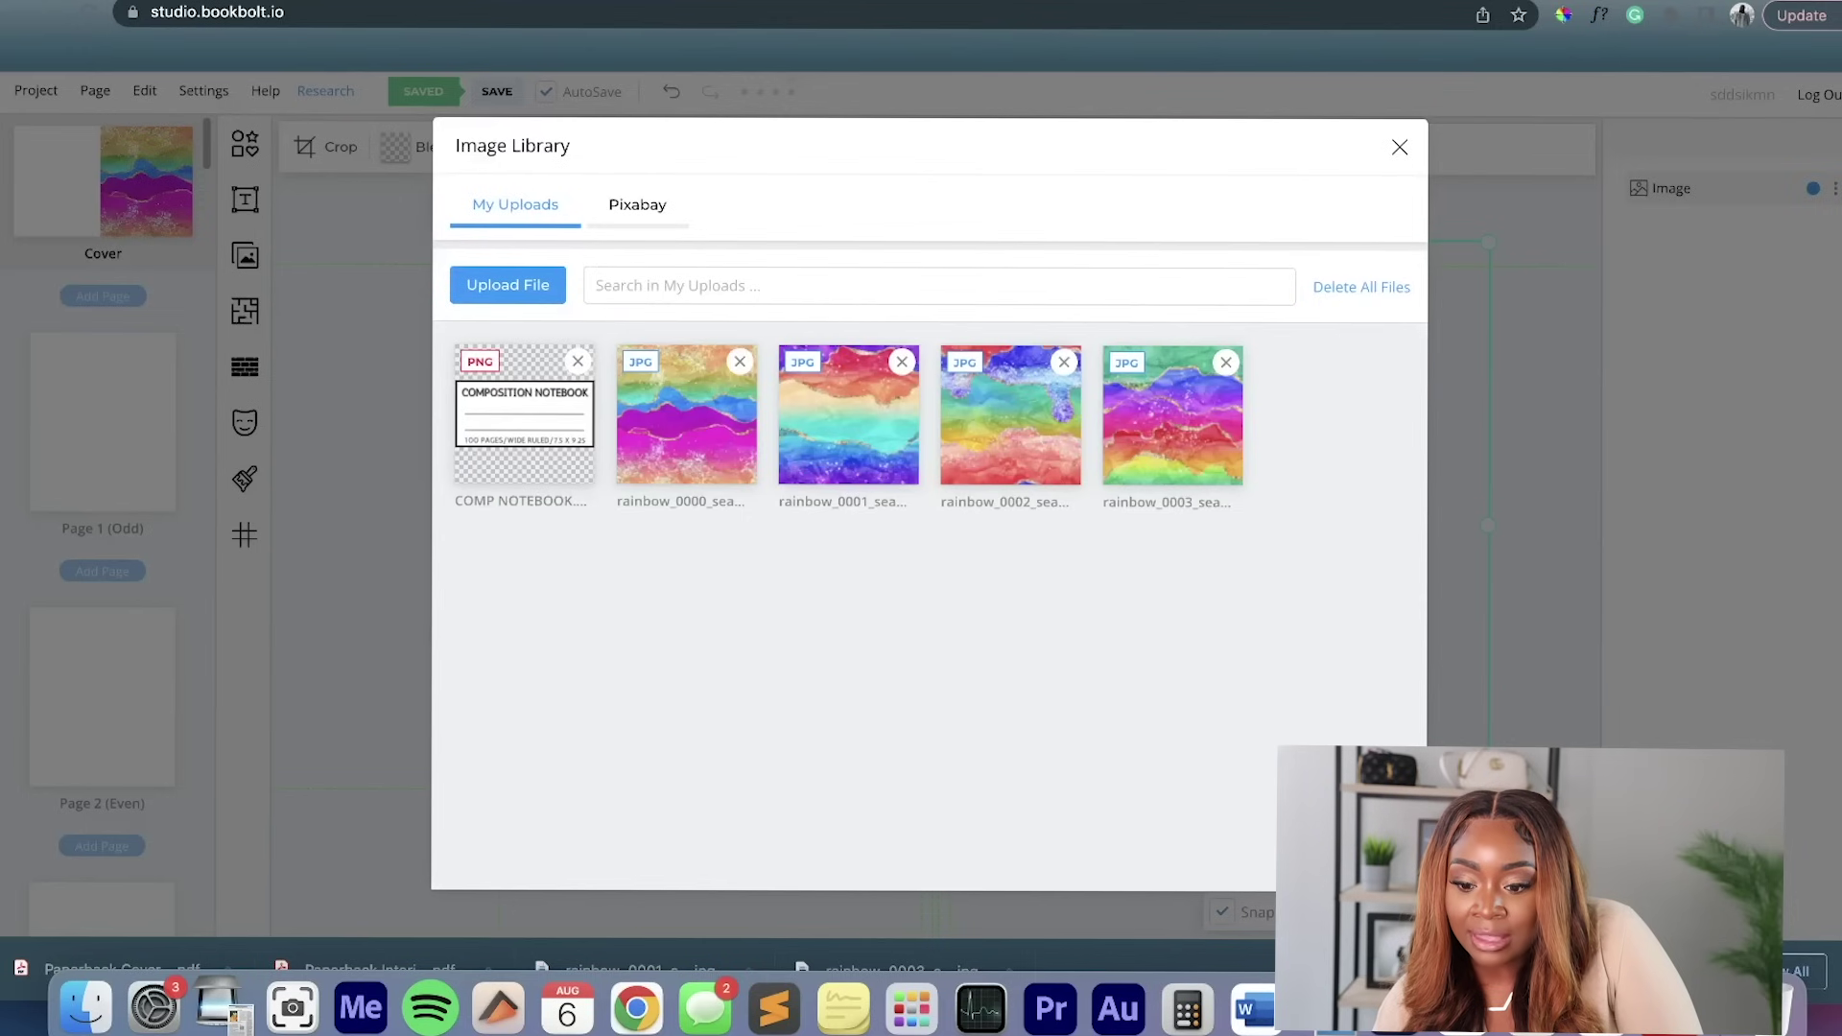
left_click(686, 414)
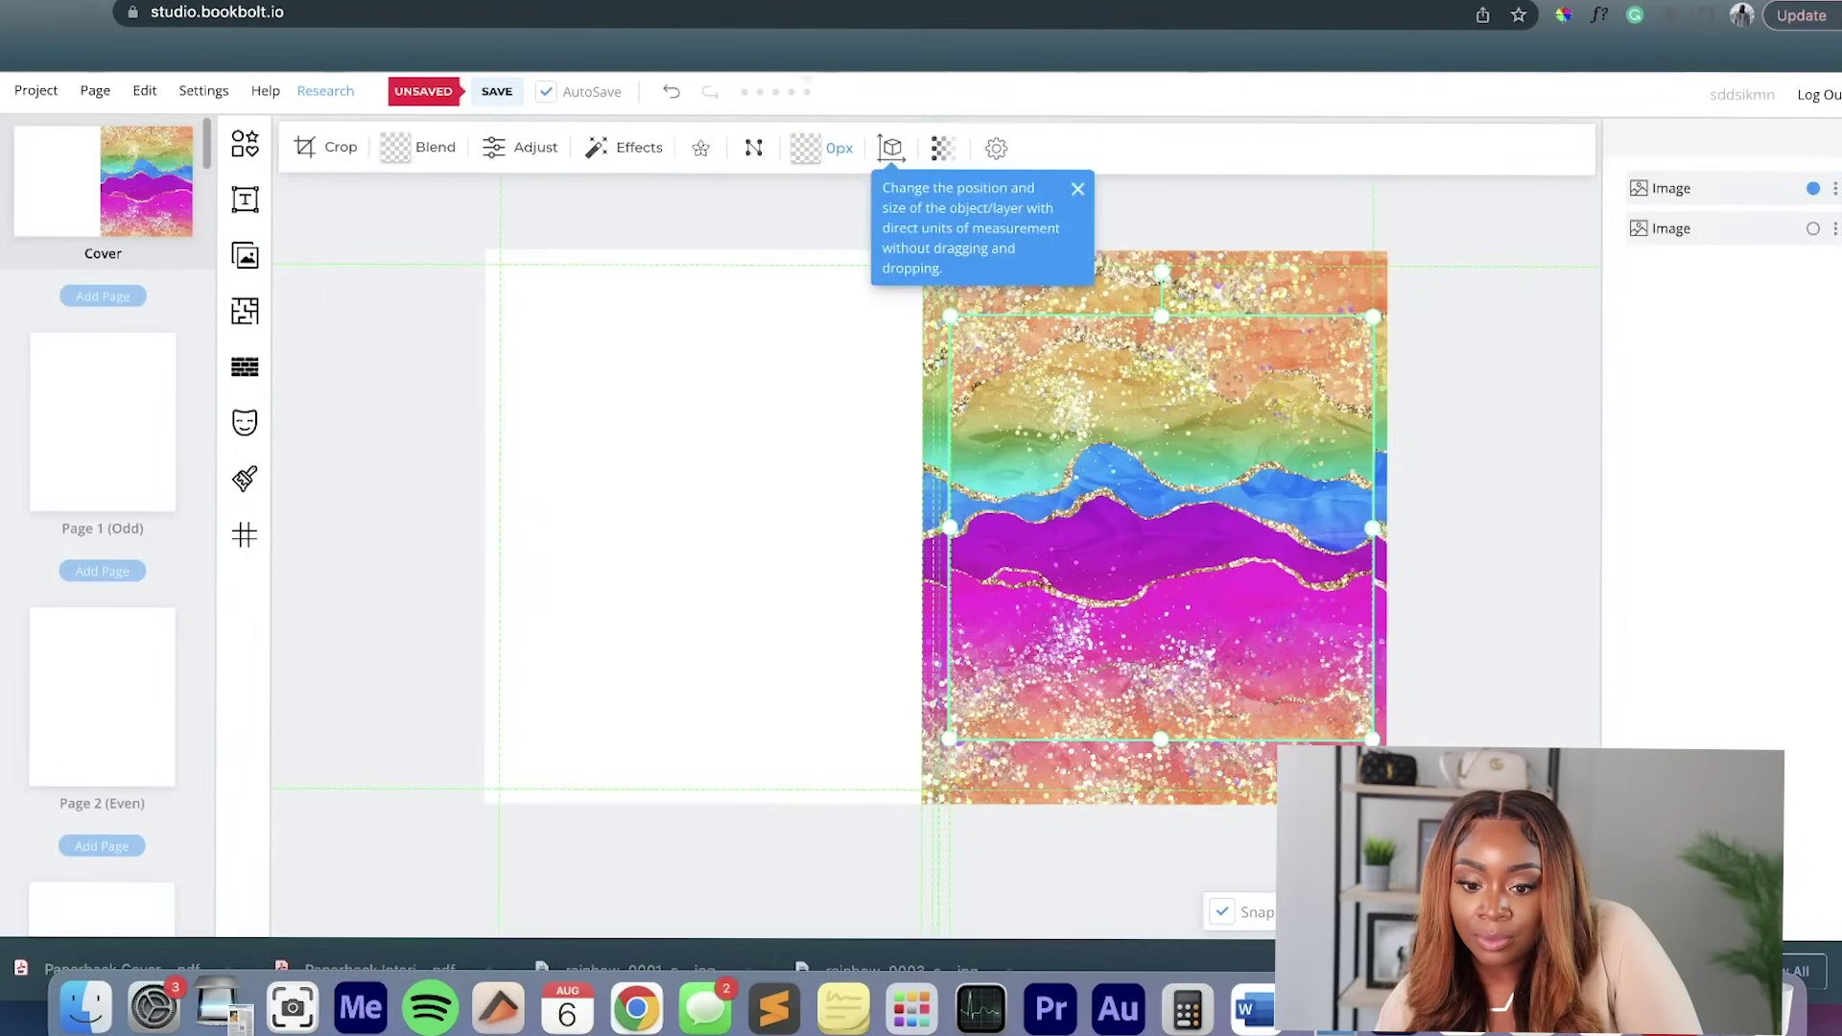
left_click_drag(1161, 527, 678, 442)
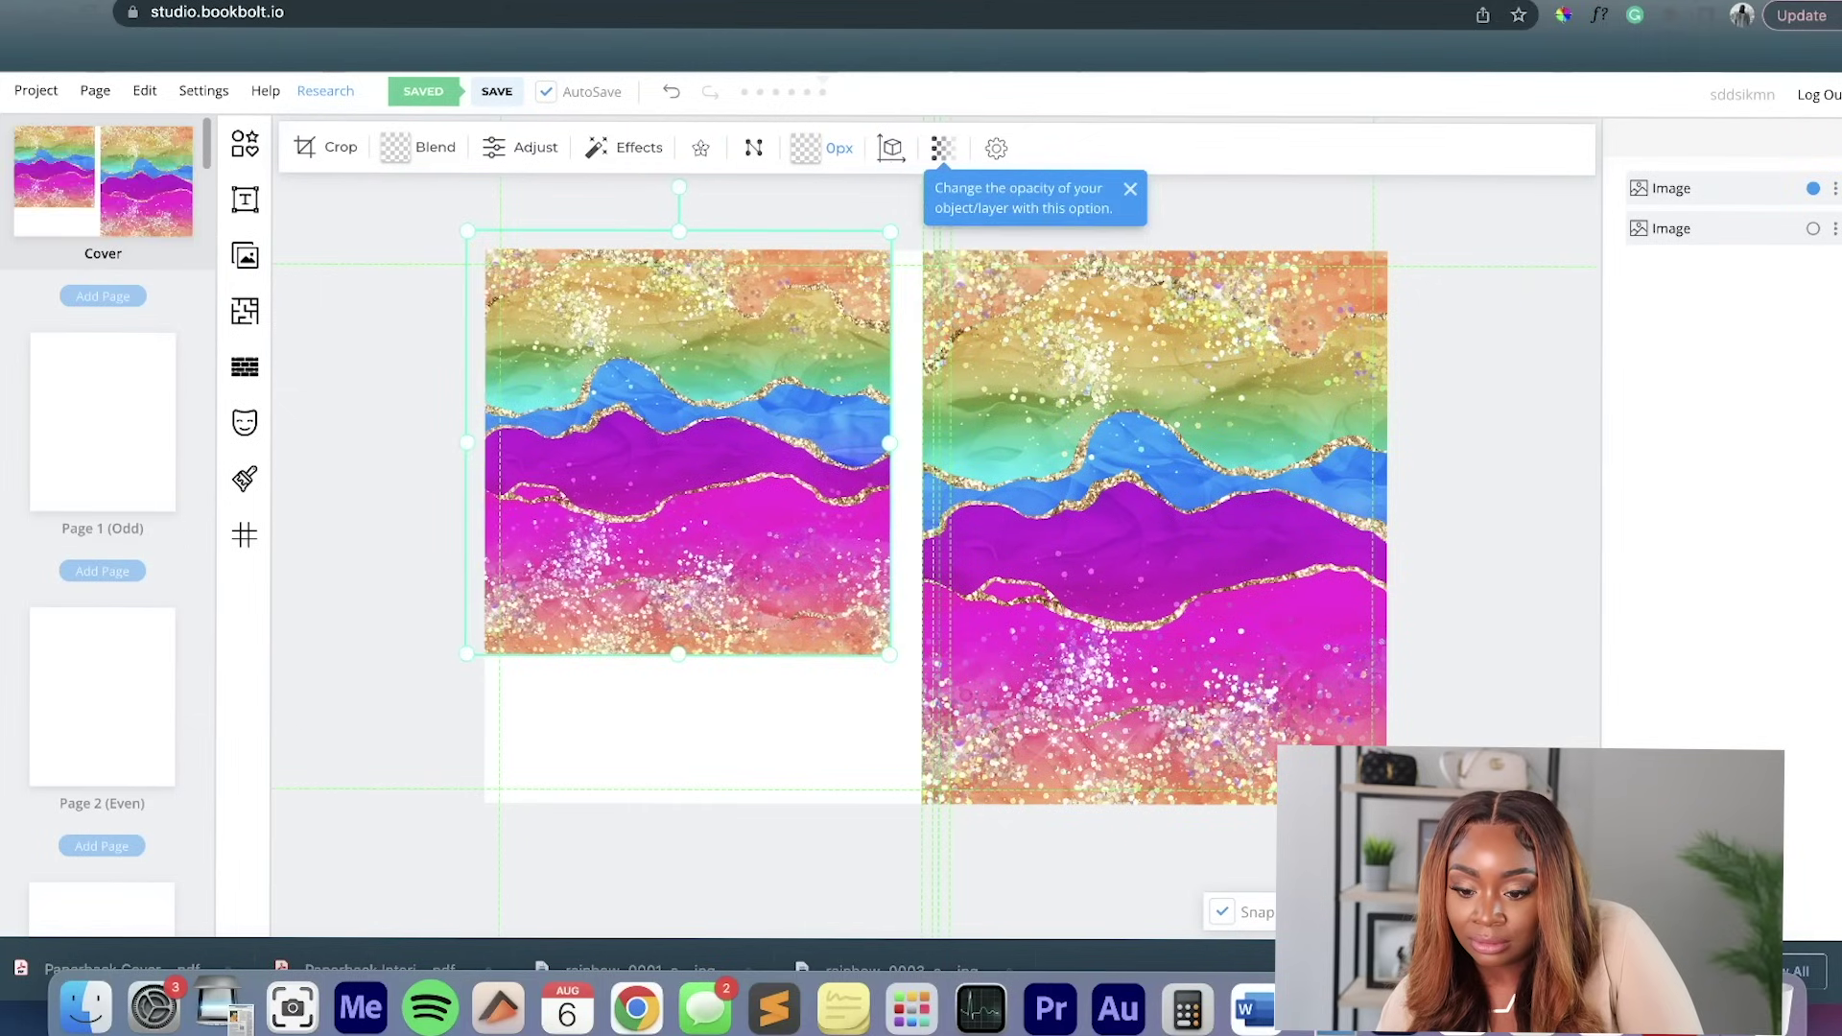
left_click_drag(890, 654, 972, 803)
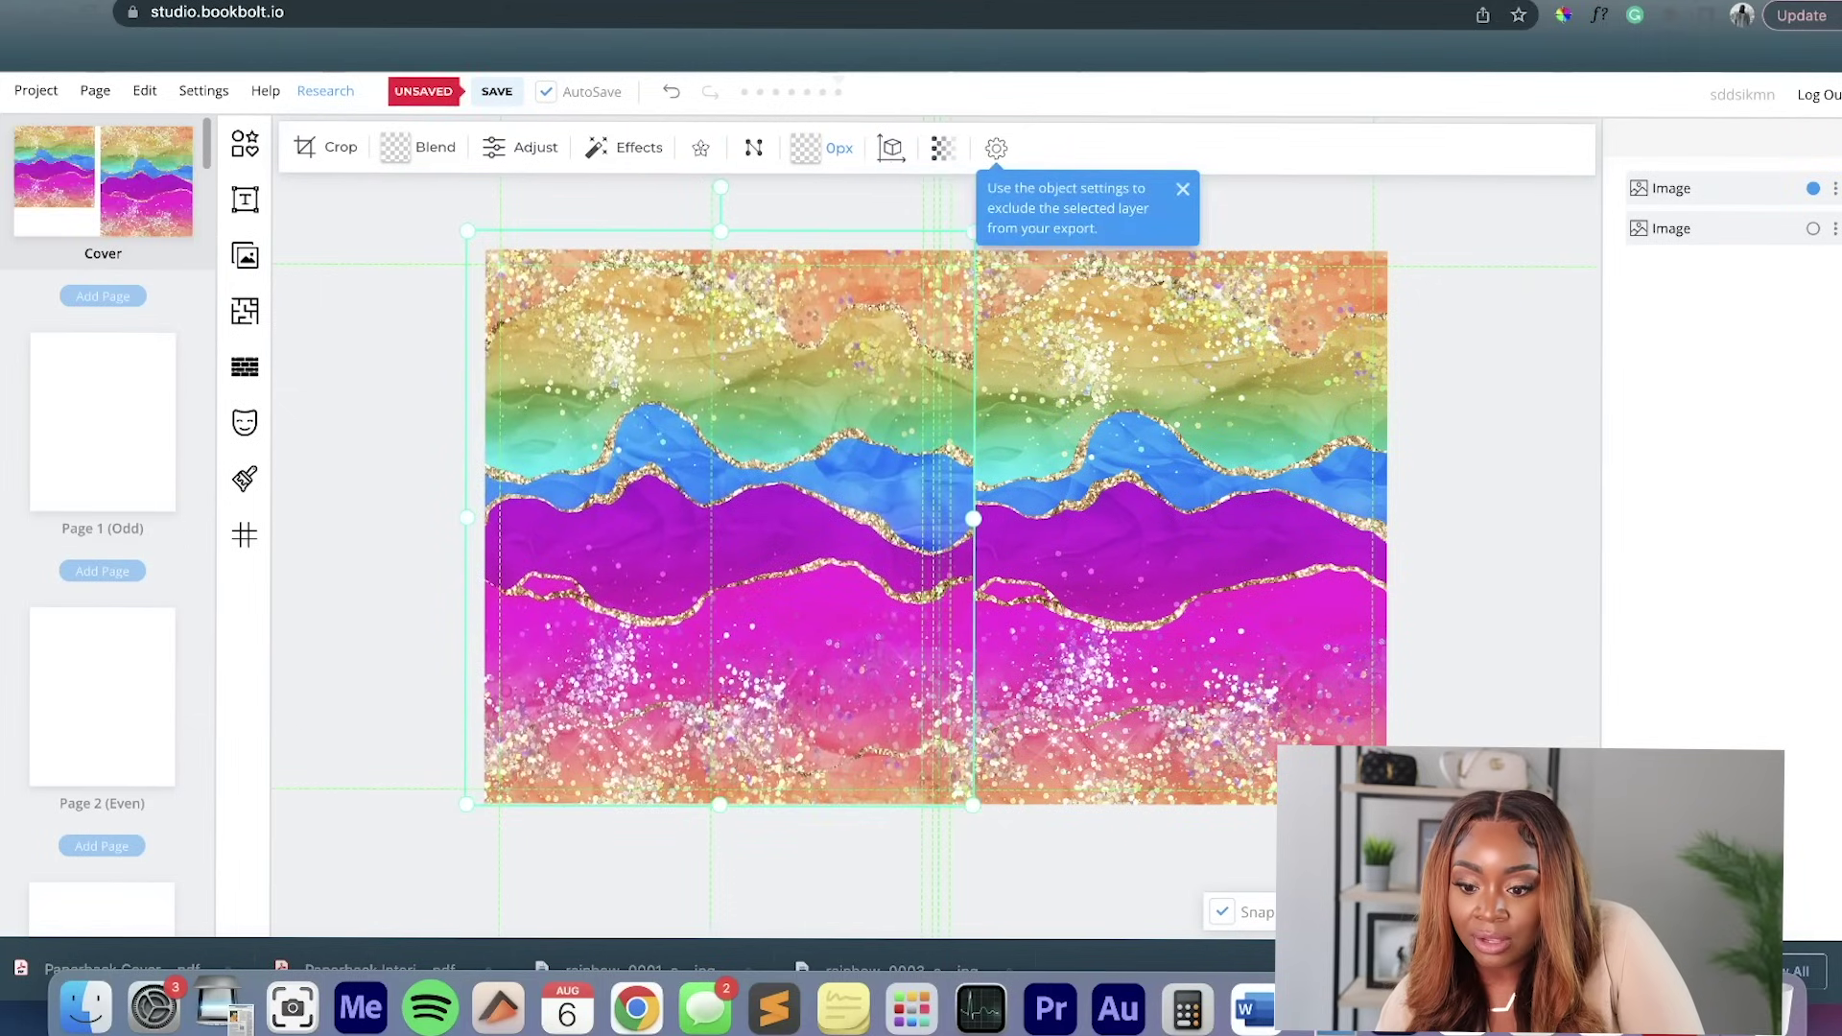
mouse_move(720, 518)
left_mouse_down()
mouse_move(704, 562)
mouse_move(695, 536)
left_mouse_up()
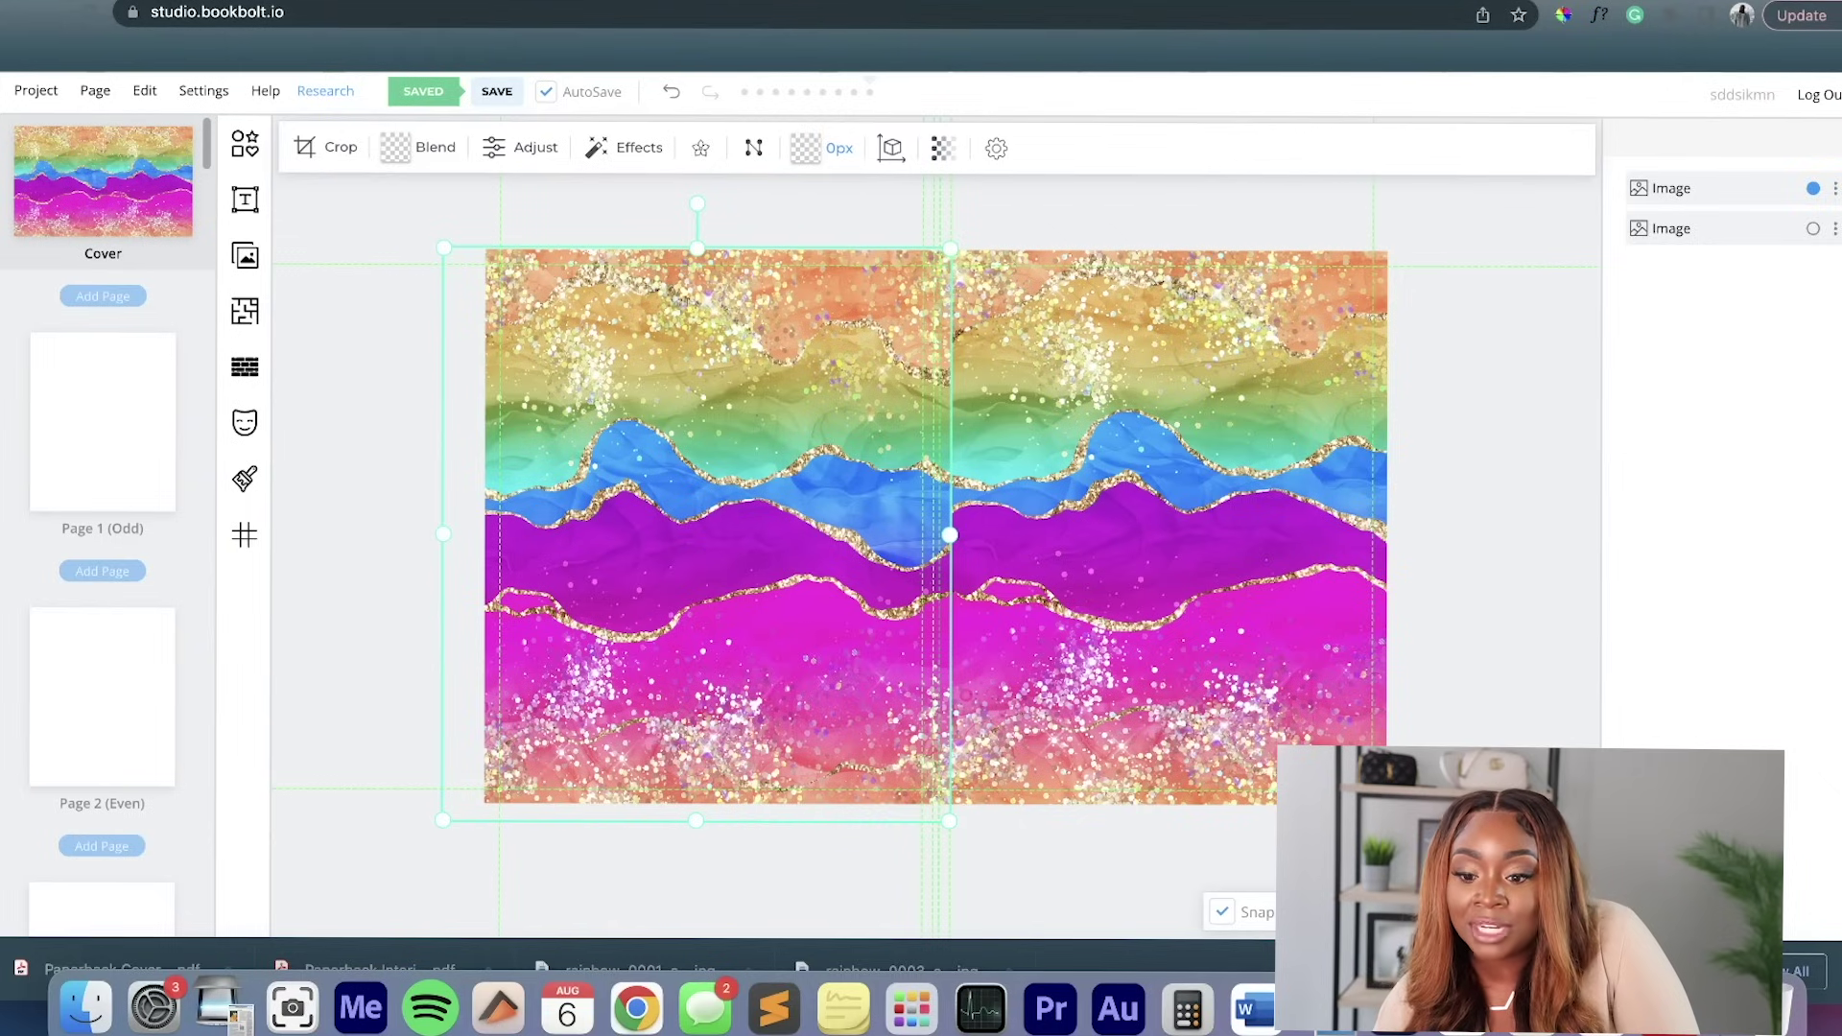
Add a Heading text box to the cover, delete it, and switch to the Amazon listing.
left_click(244, 199)
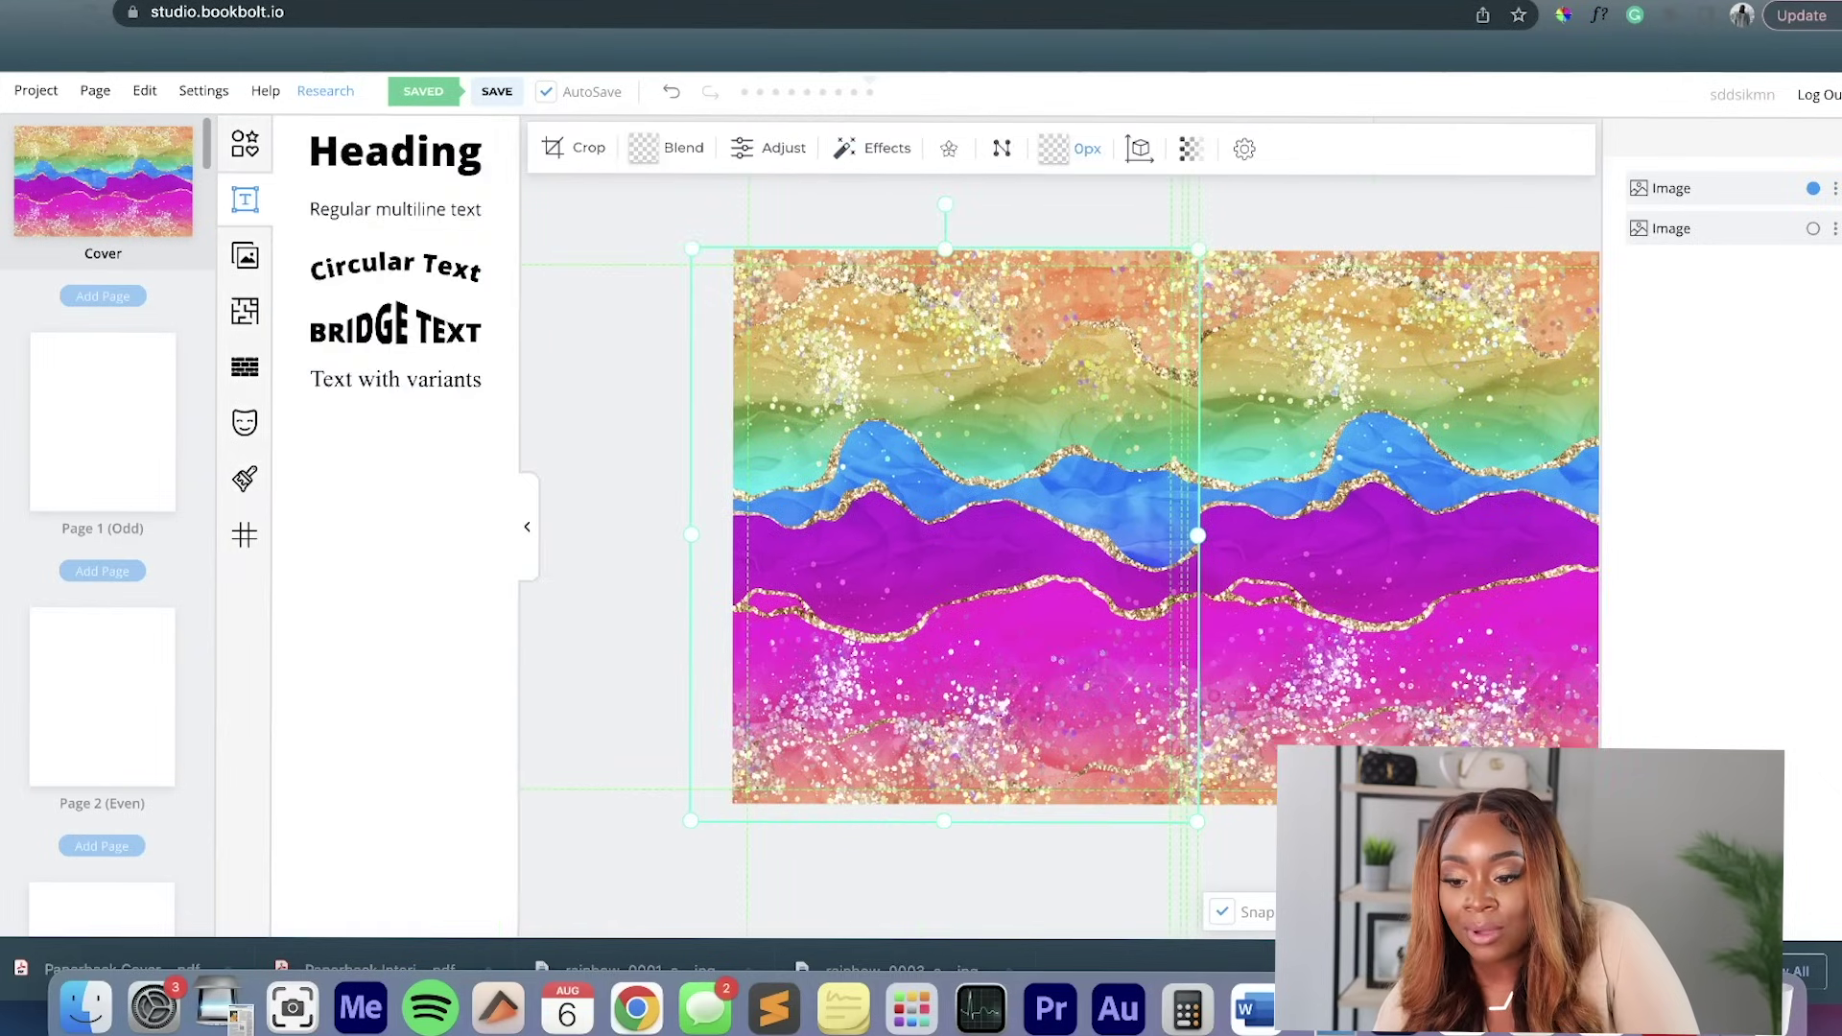
left_click(394, 151)
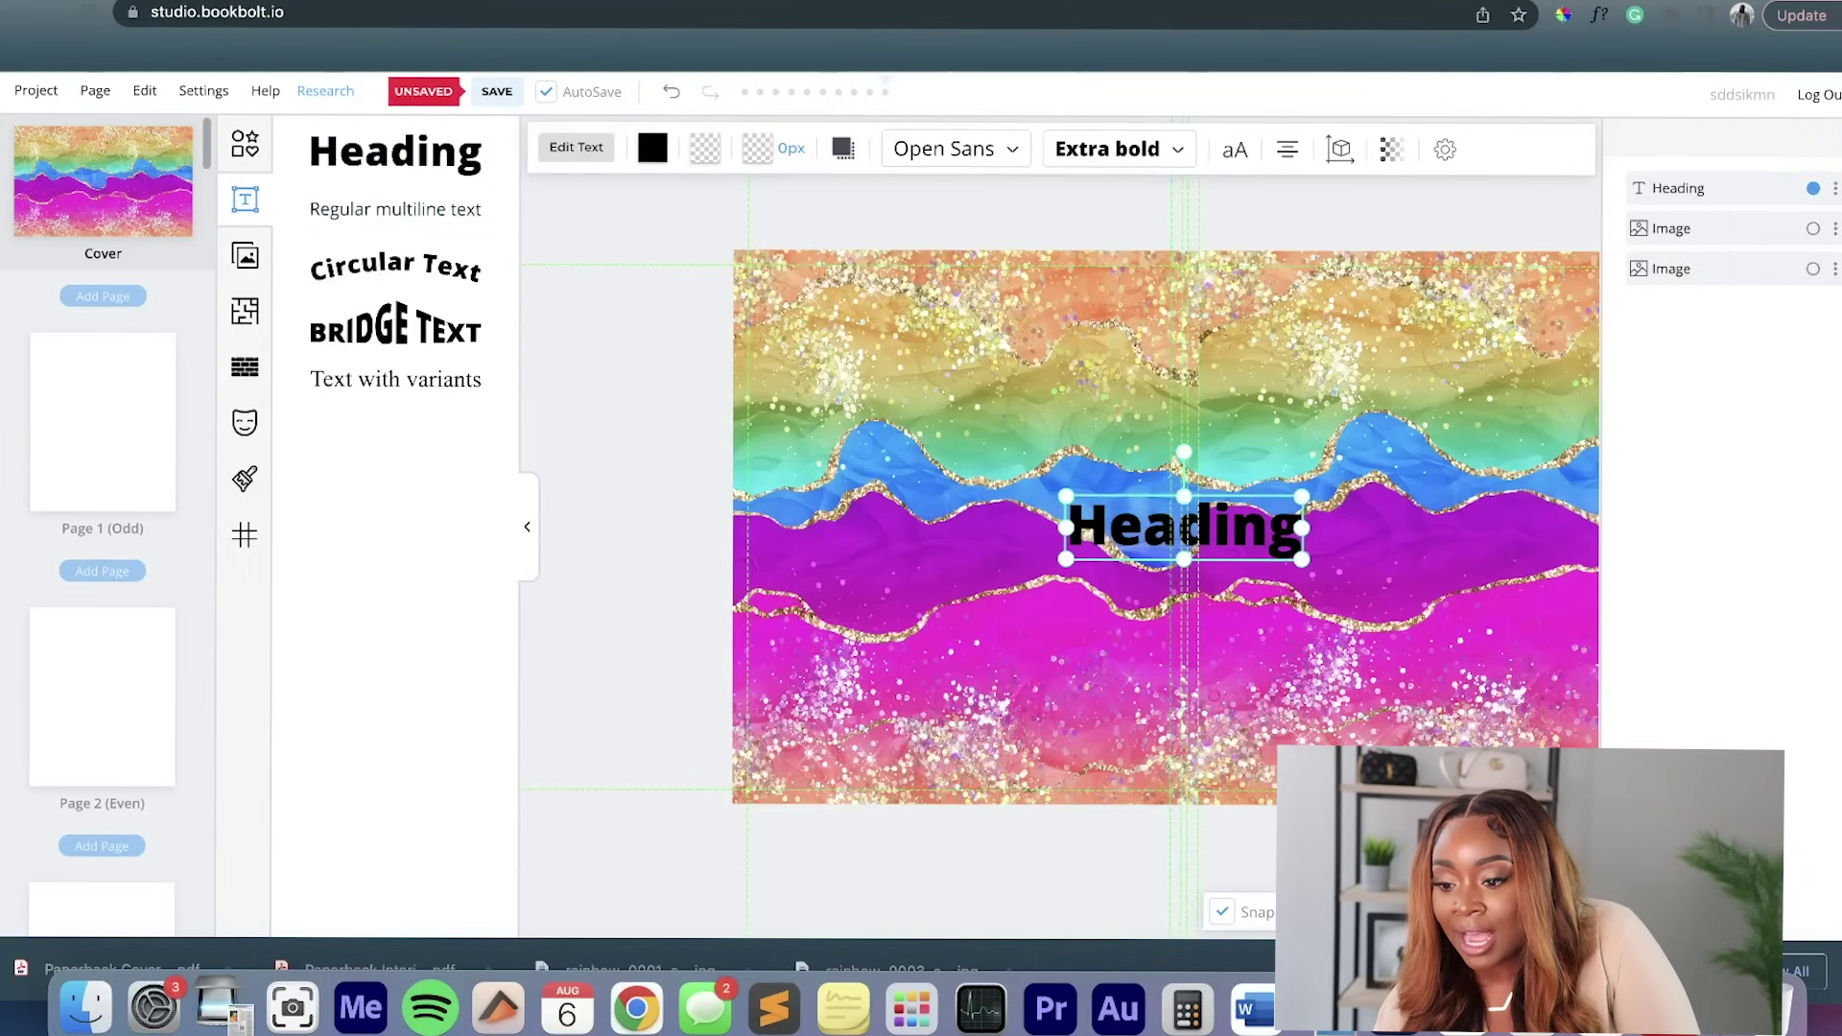
left_click_drag(1187, 527, 1369, 342)
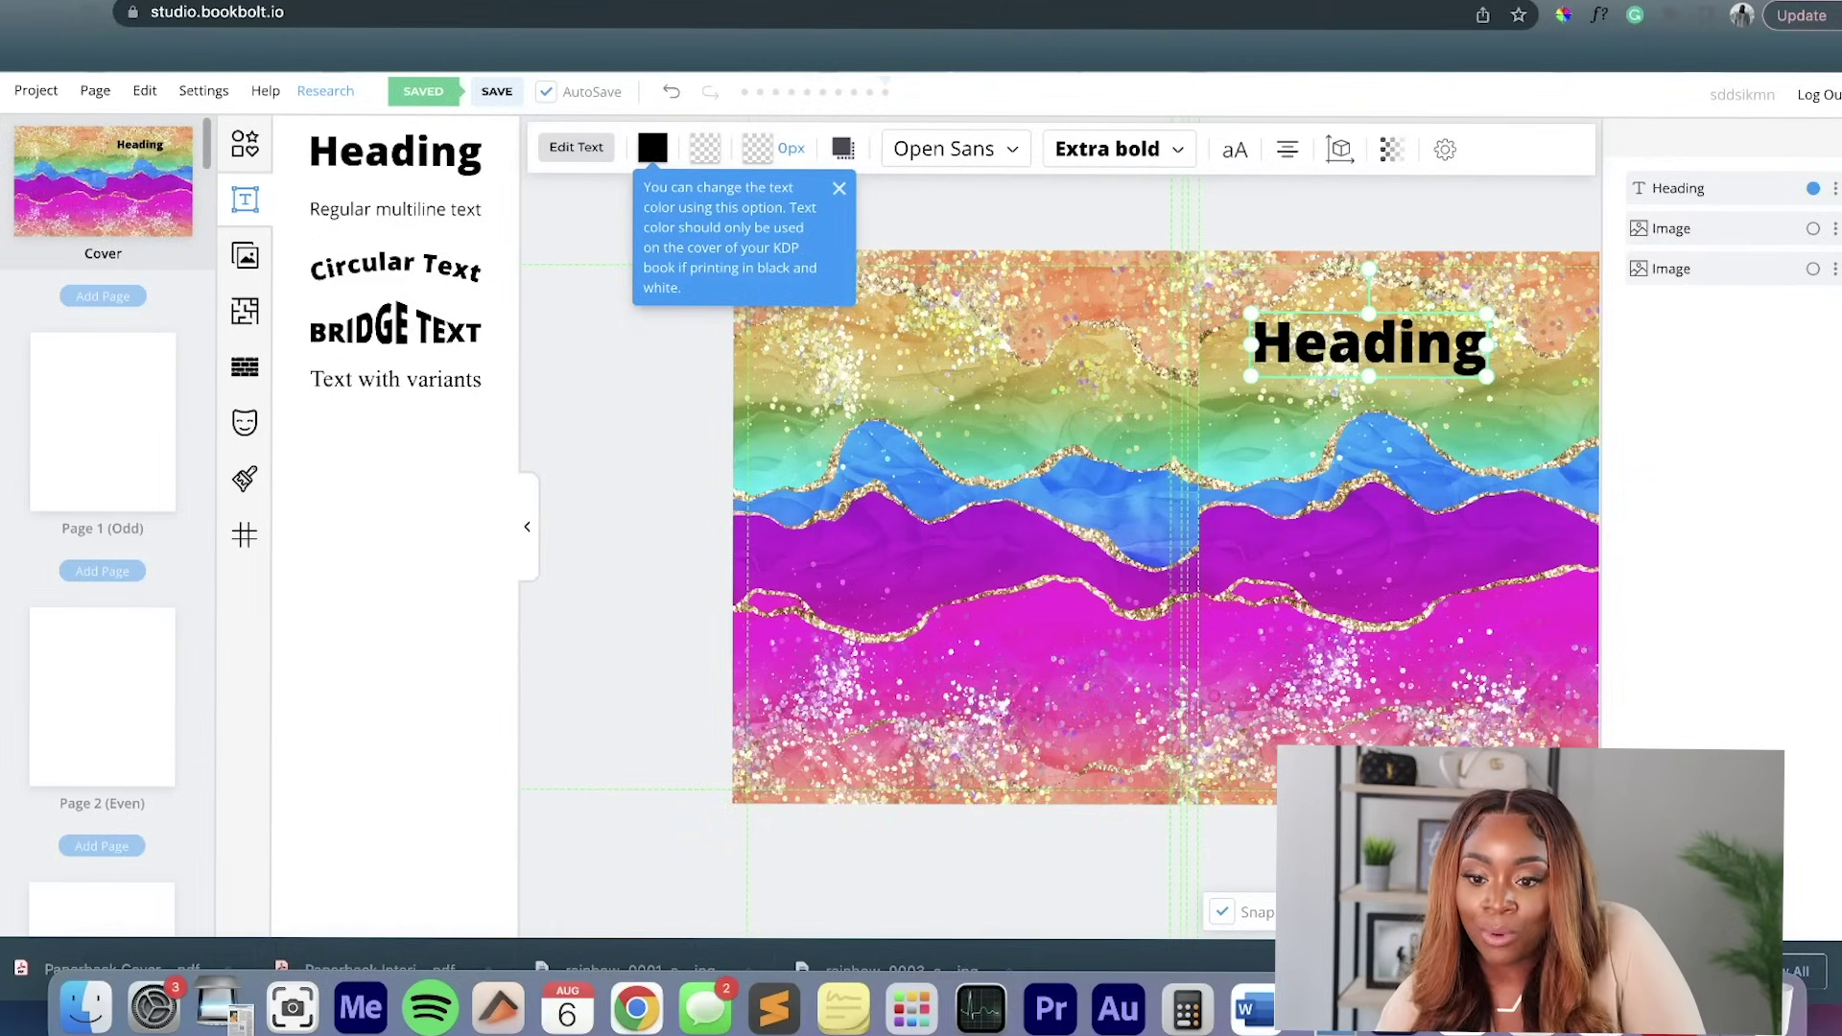
key("Delete")
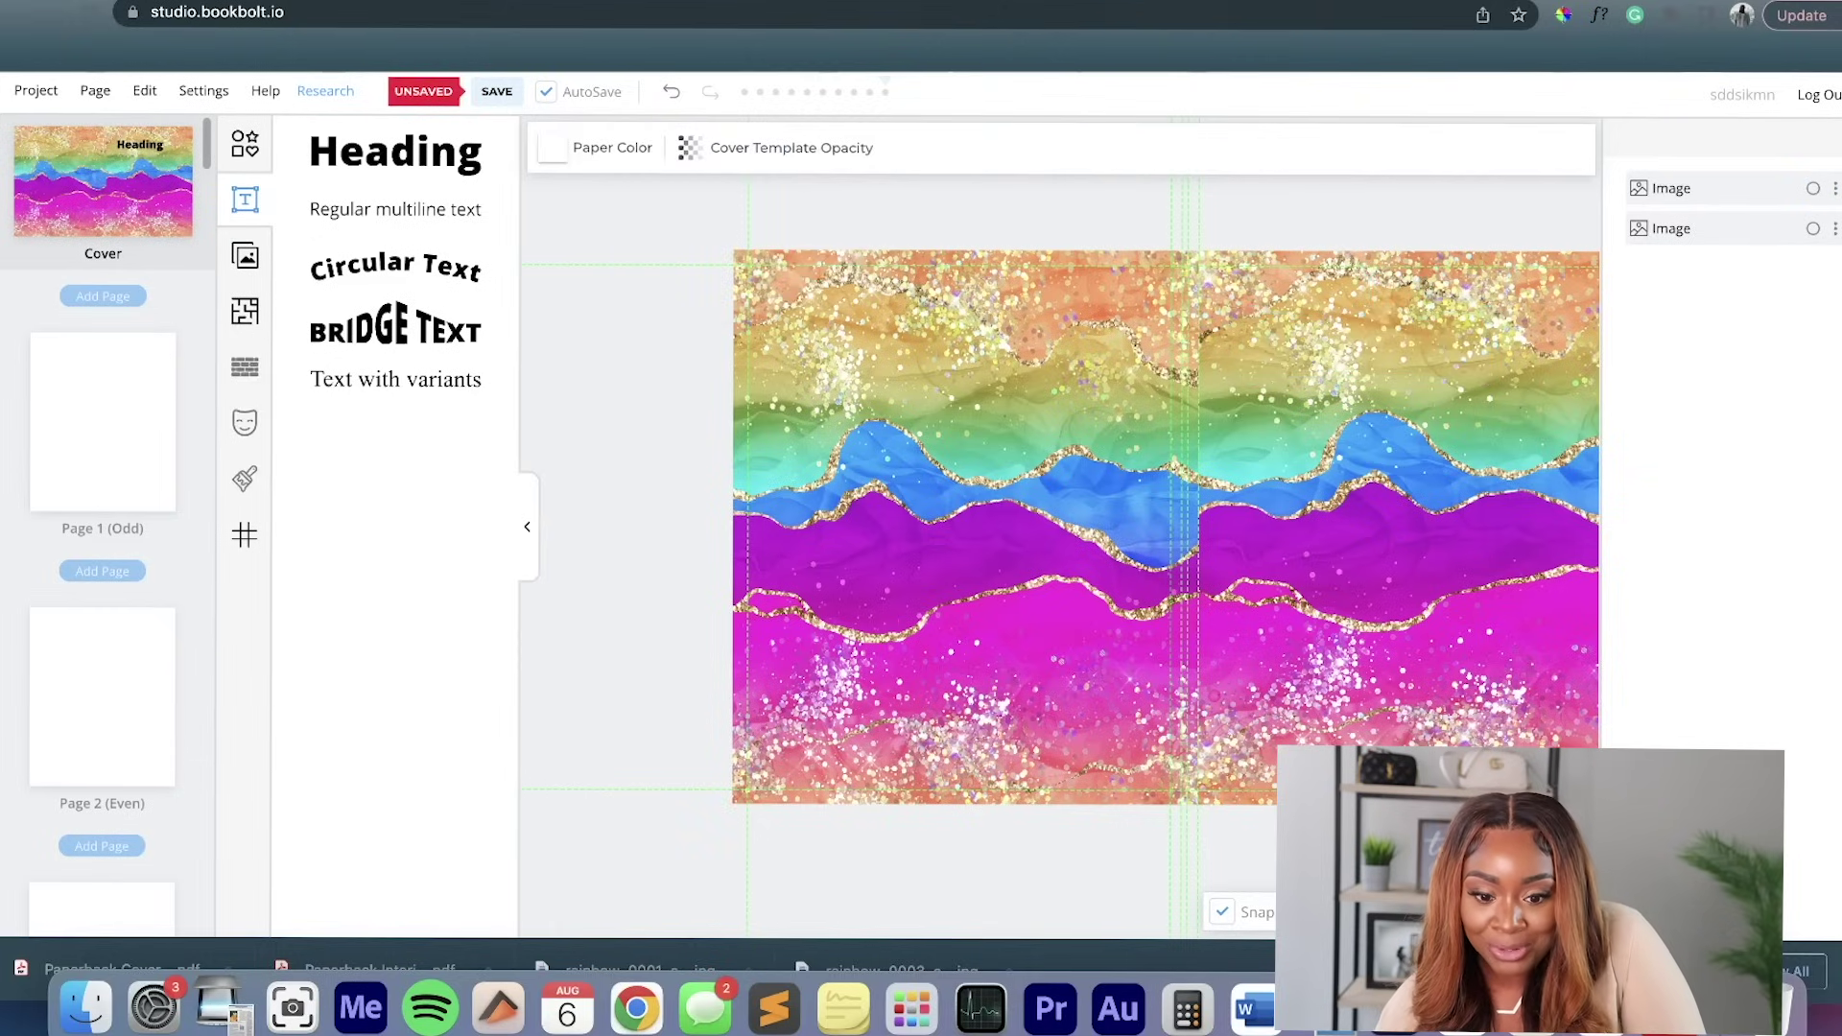
key("ctrl+Tab")
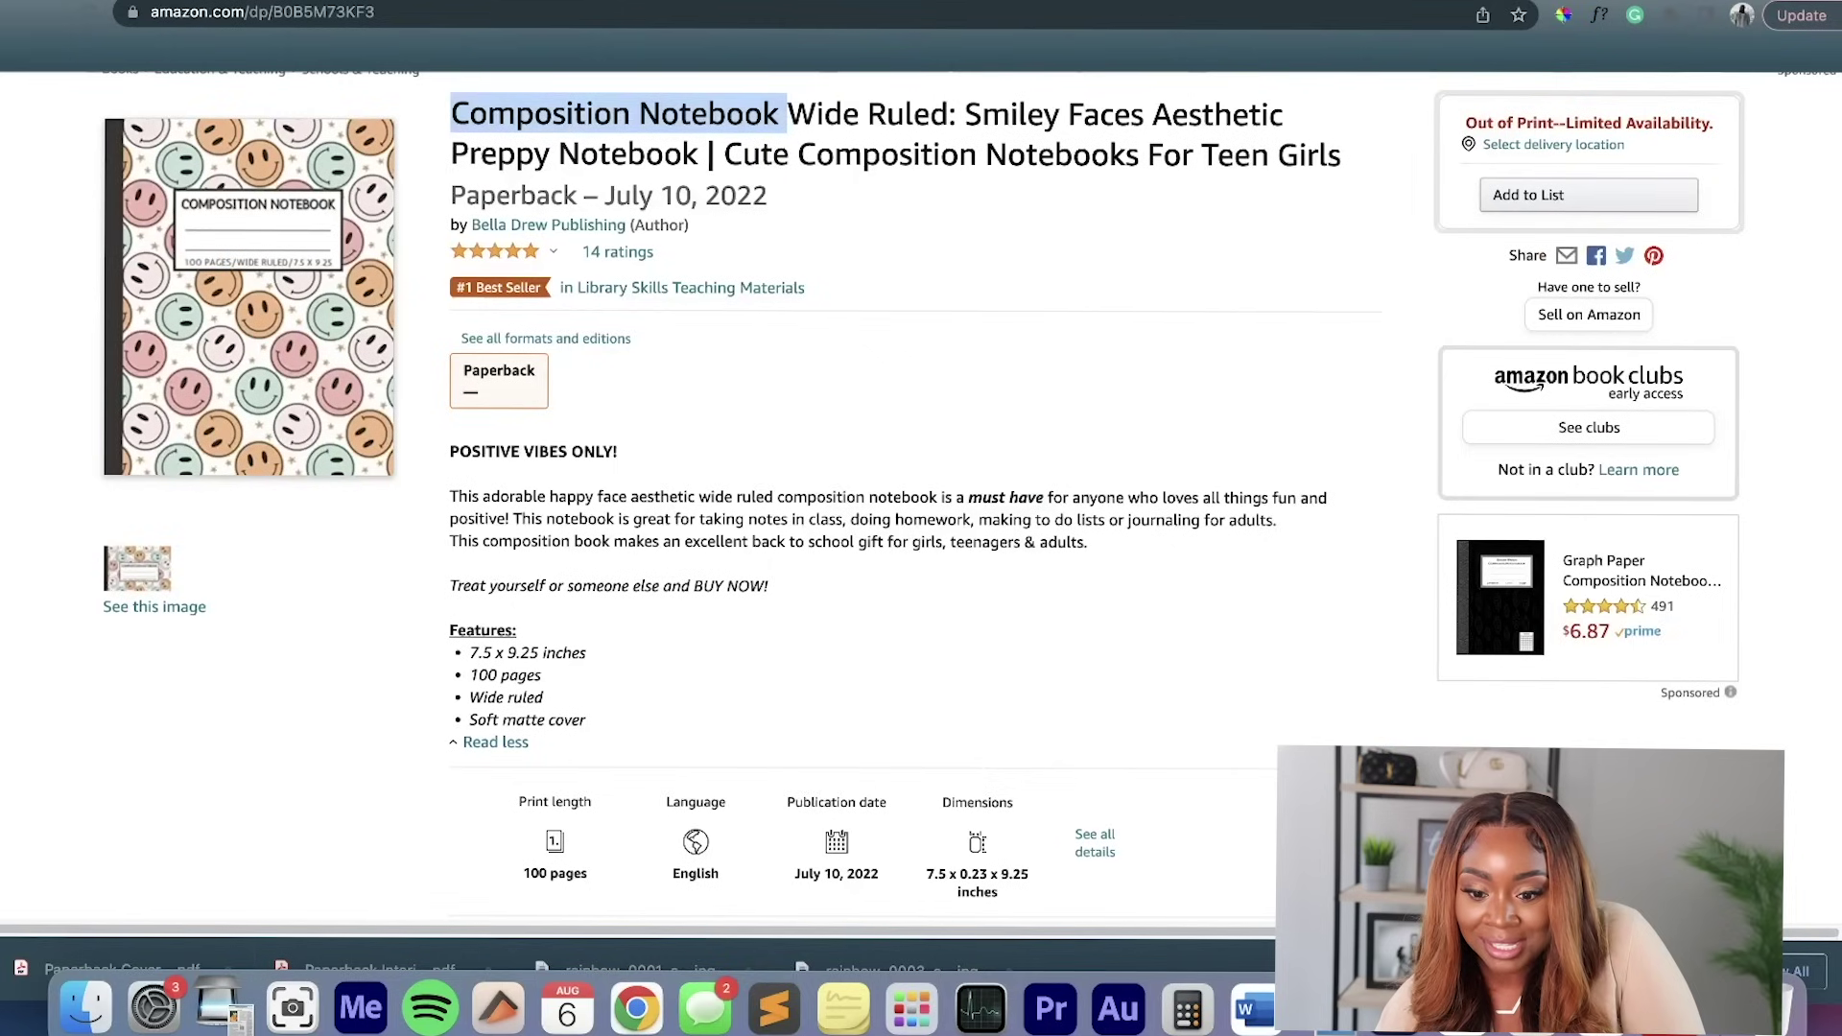
View the reference notebook's cover enlarged on Amazon, then close the enlarged image.
left_click(154, 606)
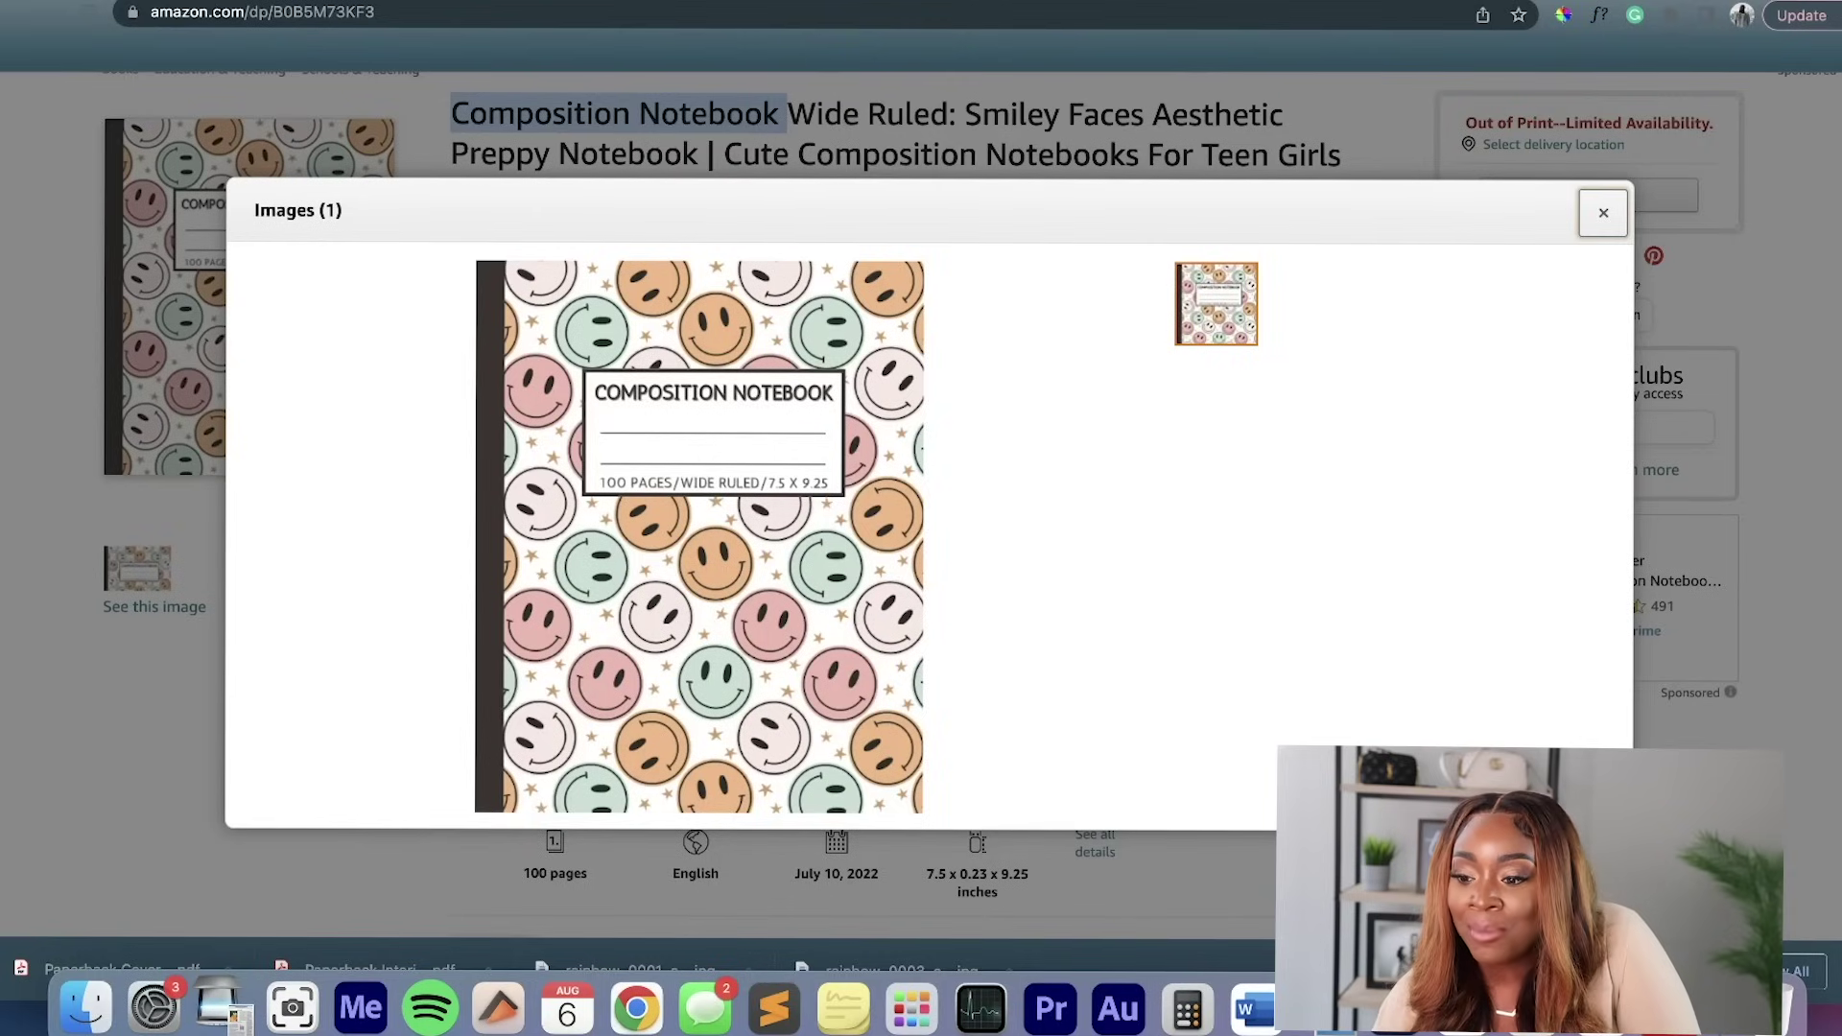
key("Escape")
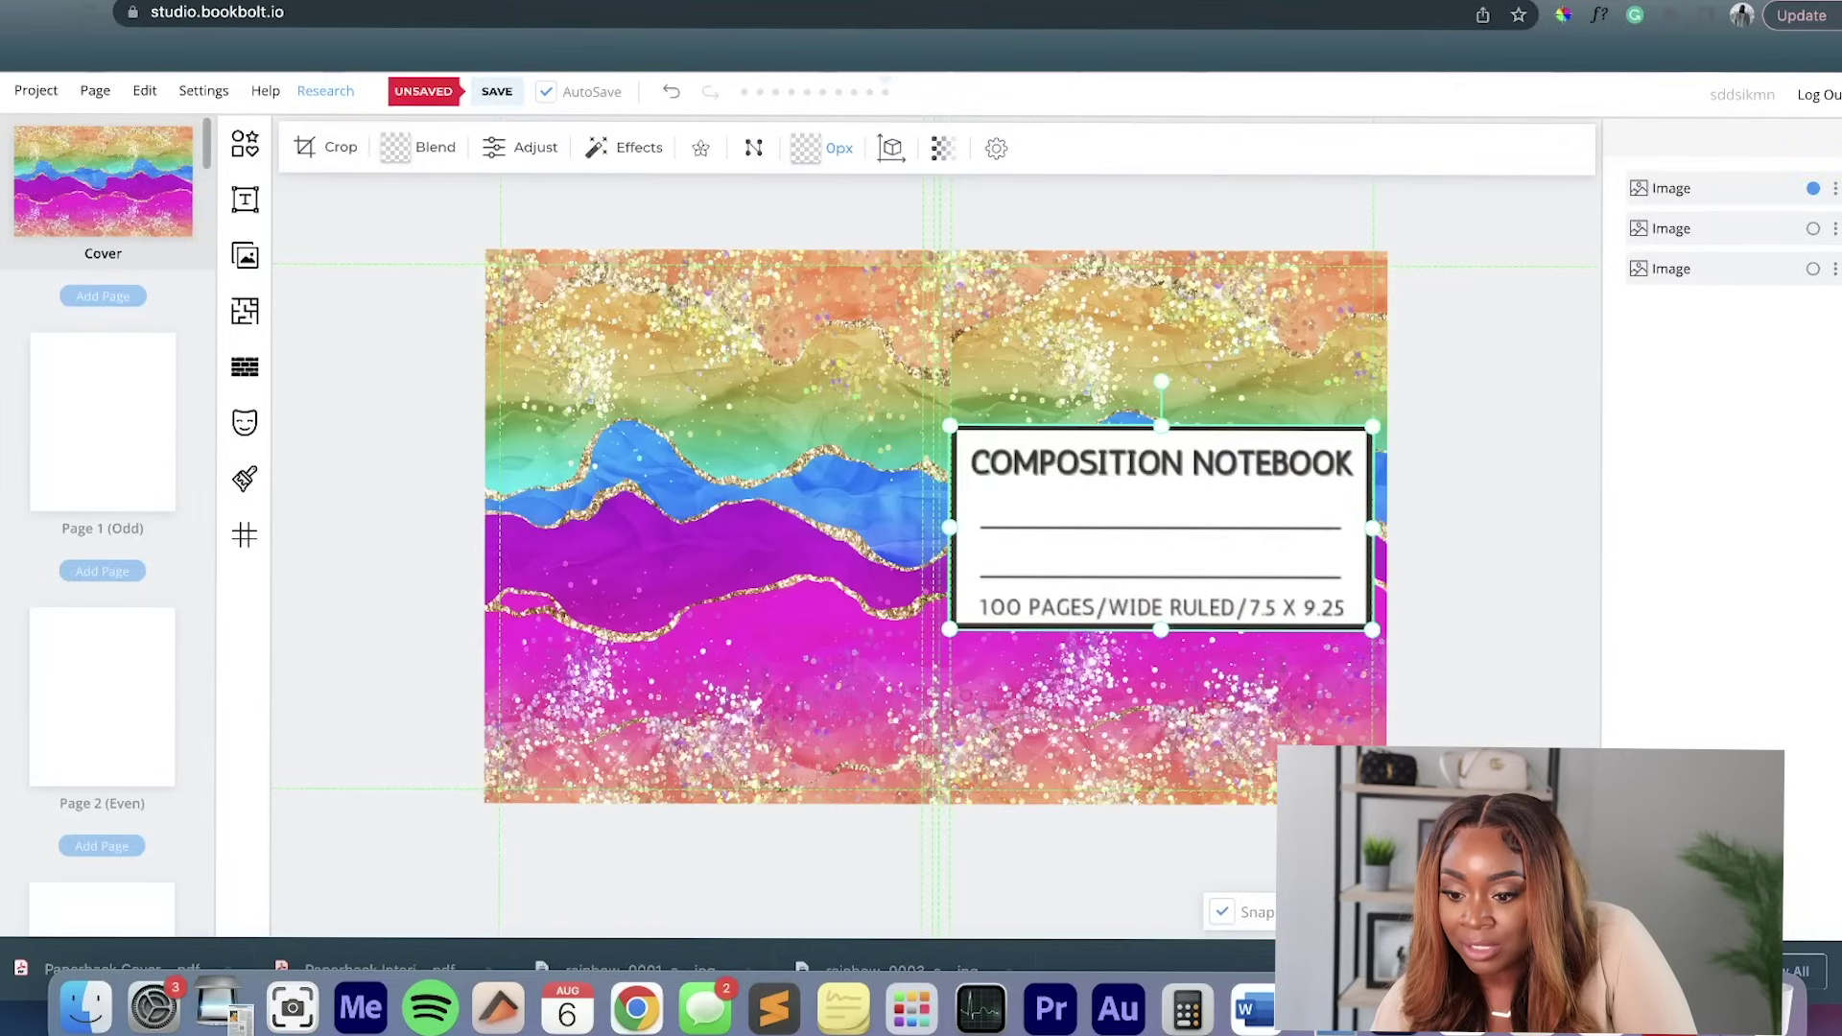
Shrink the Composition Notebook label and position it at the upper right of the front cover.
left_click_drag(949, 629, 1181, 519)
left_click_drag(1277, 473, 1162, 404)
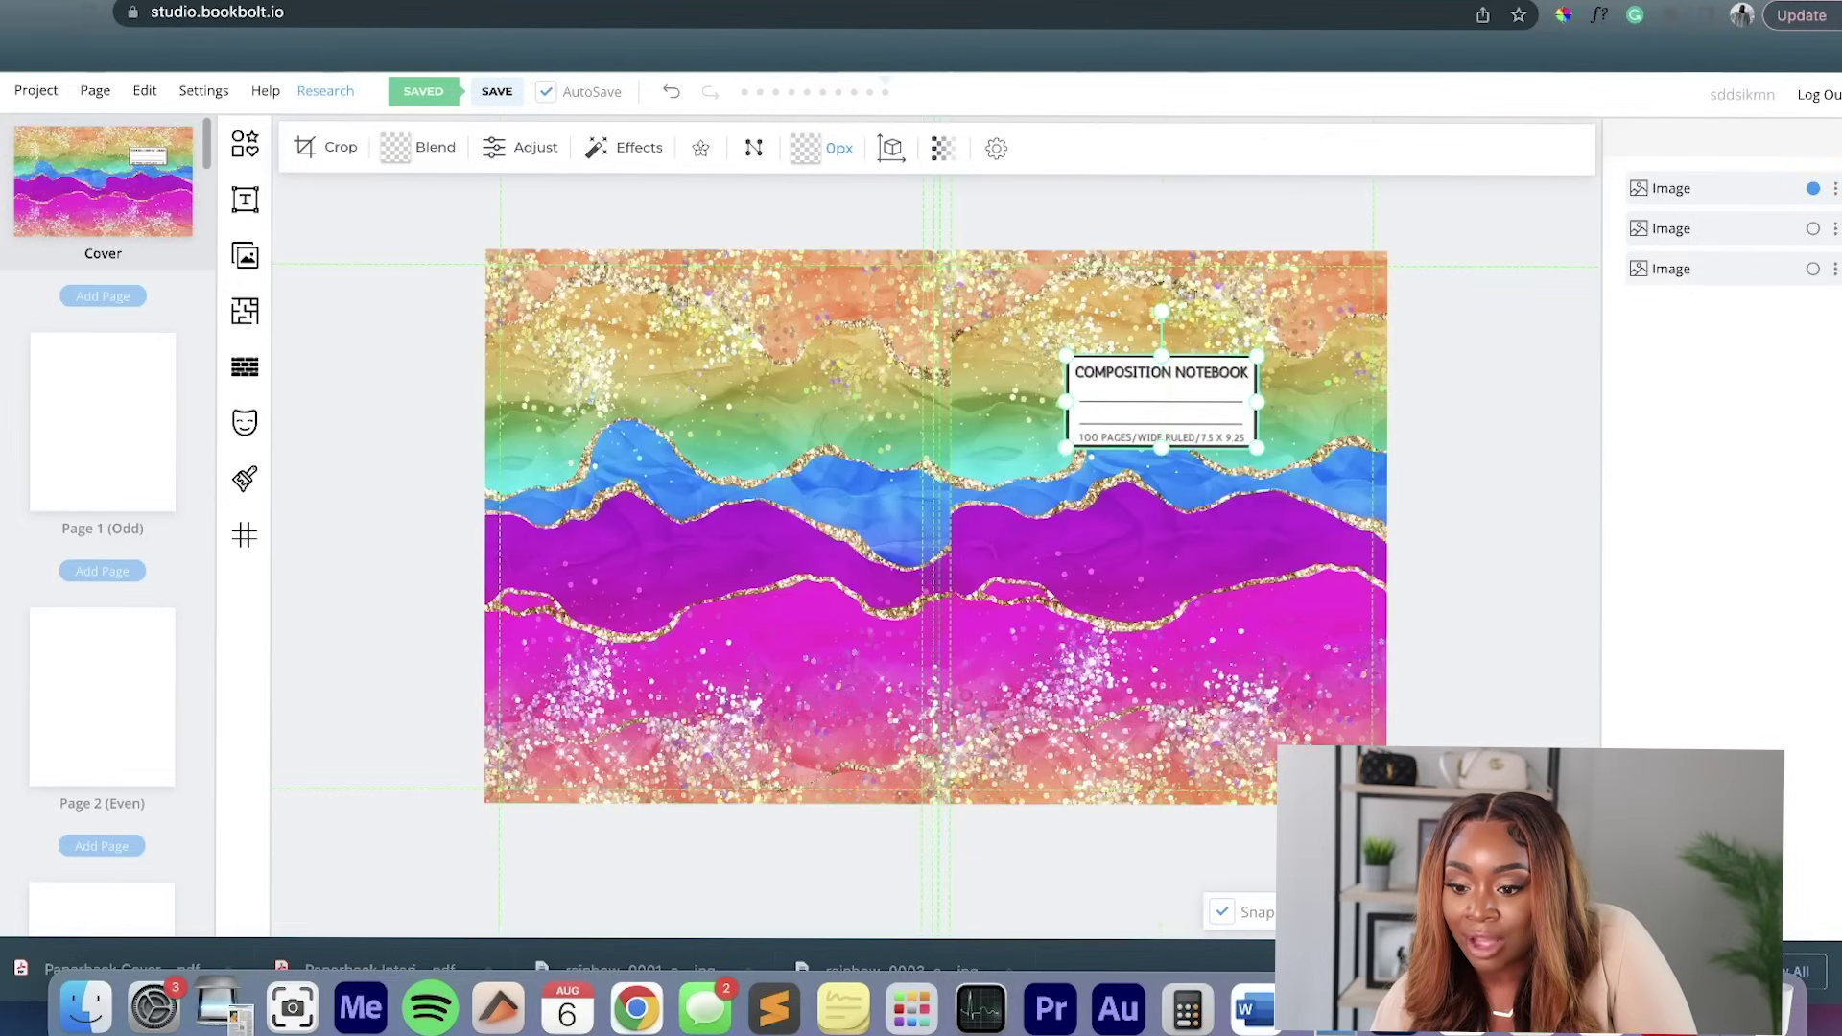
left_click_drag(1067, 448, 1013, 473)
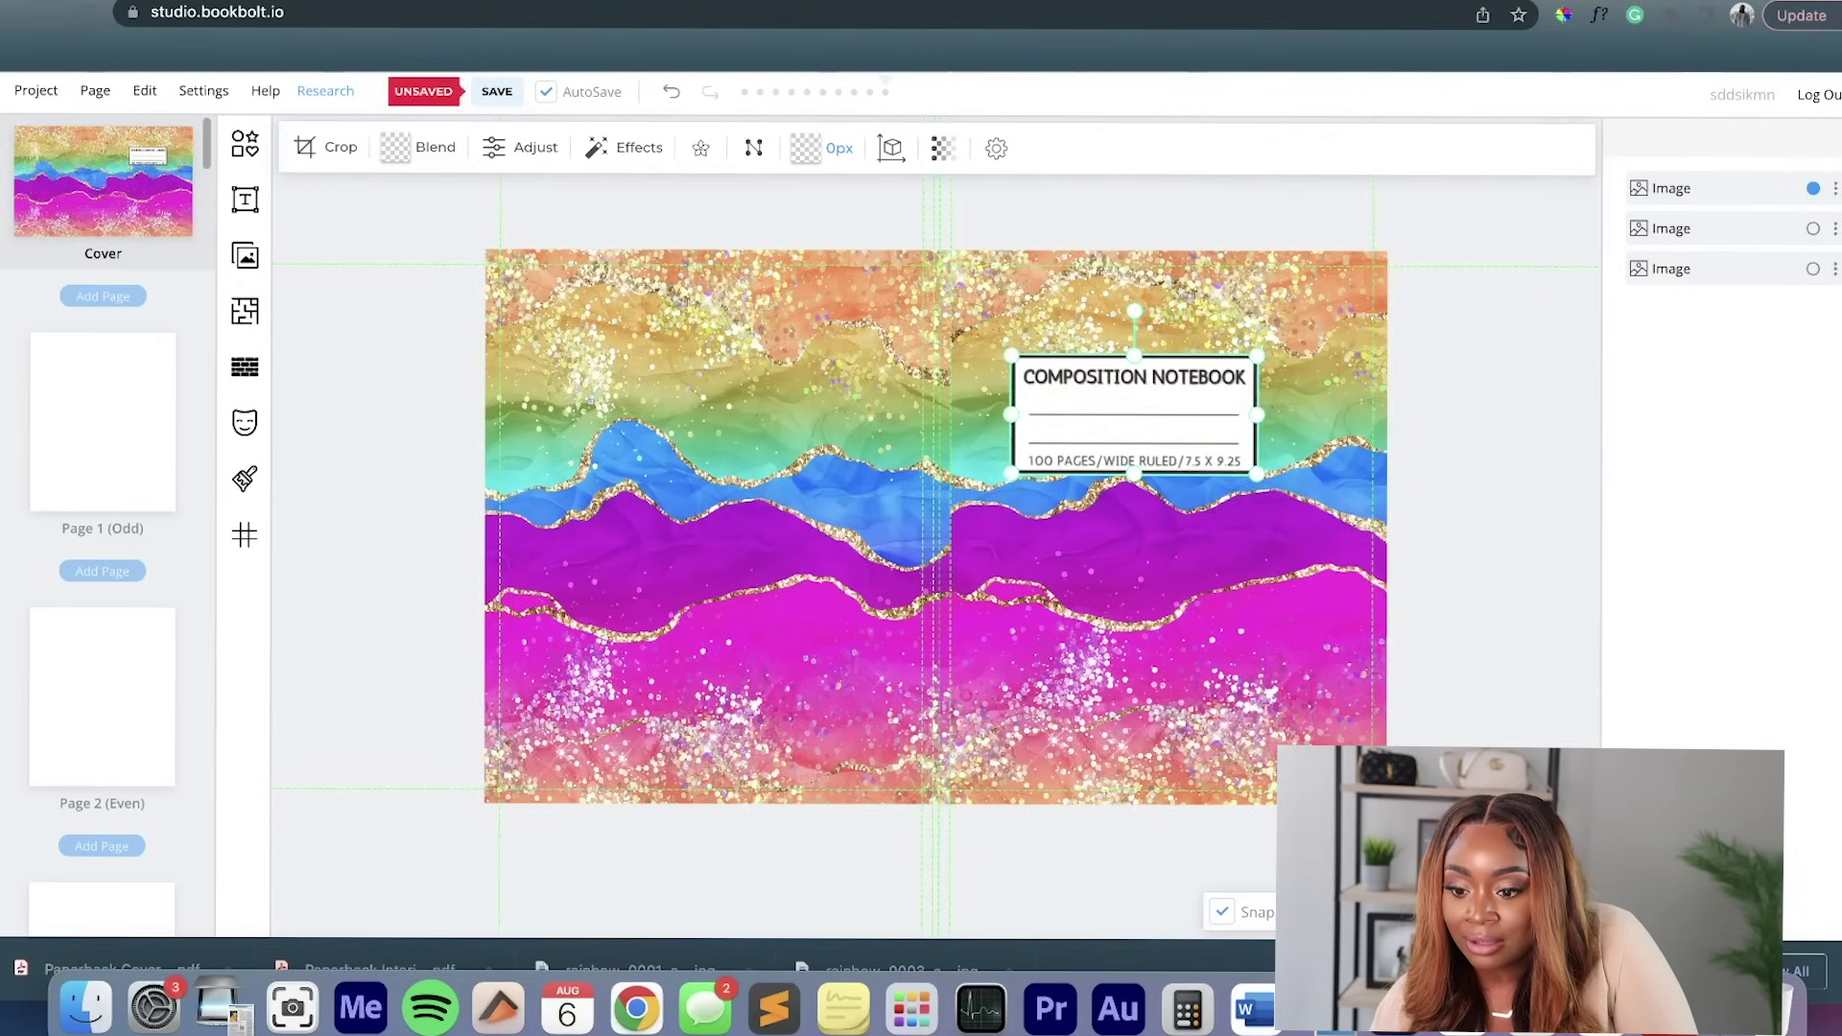
left_click_drag(1134, 415, 1161, 420)
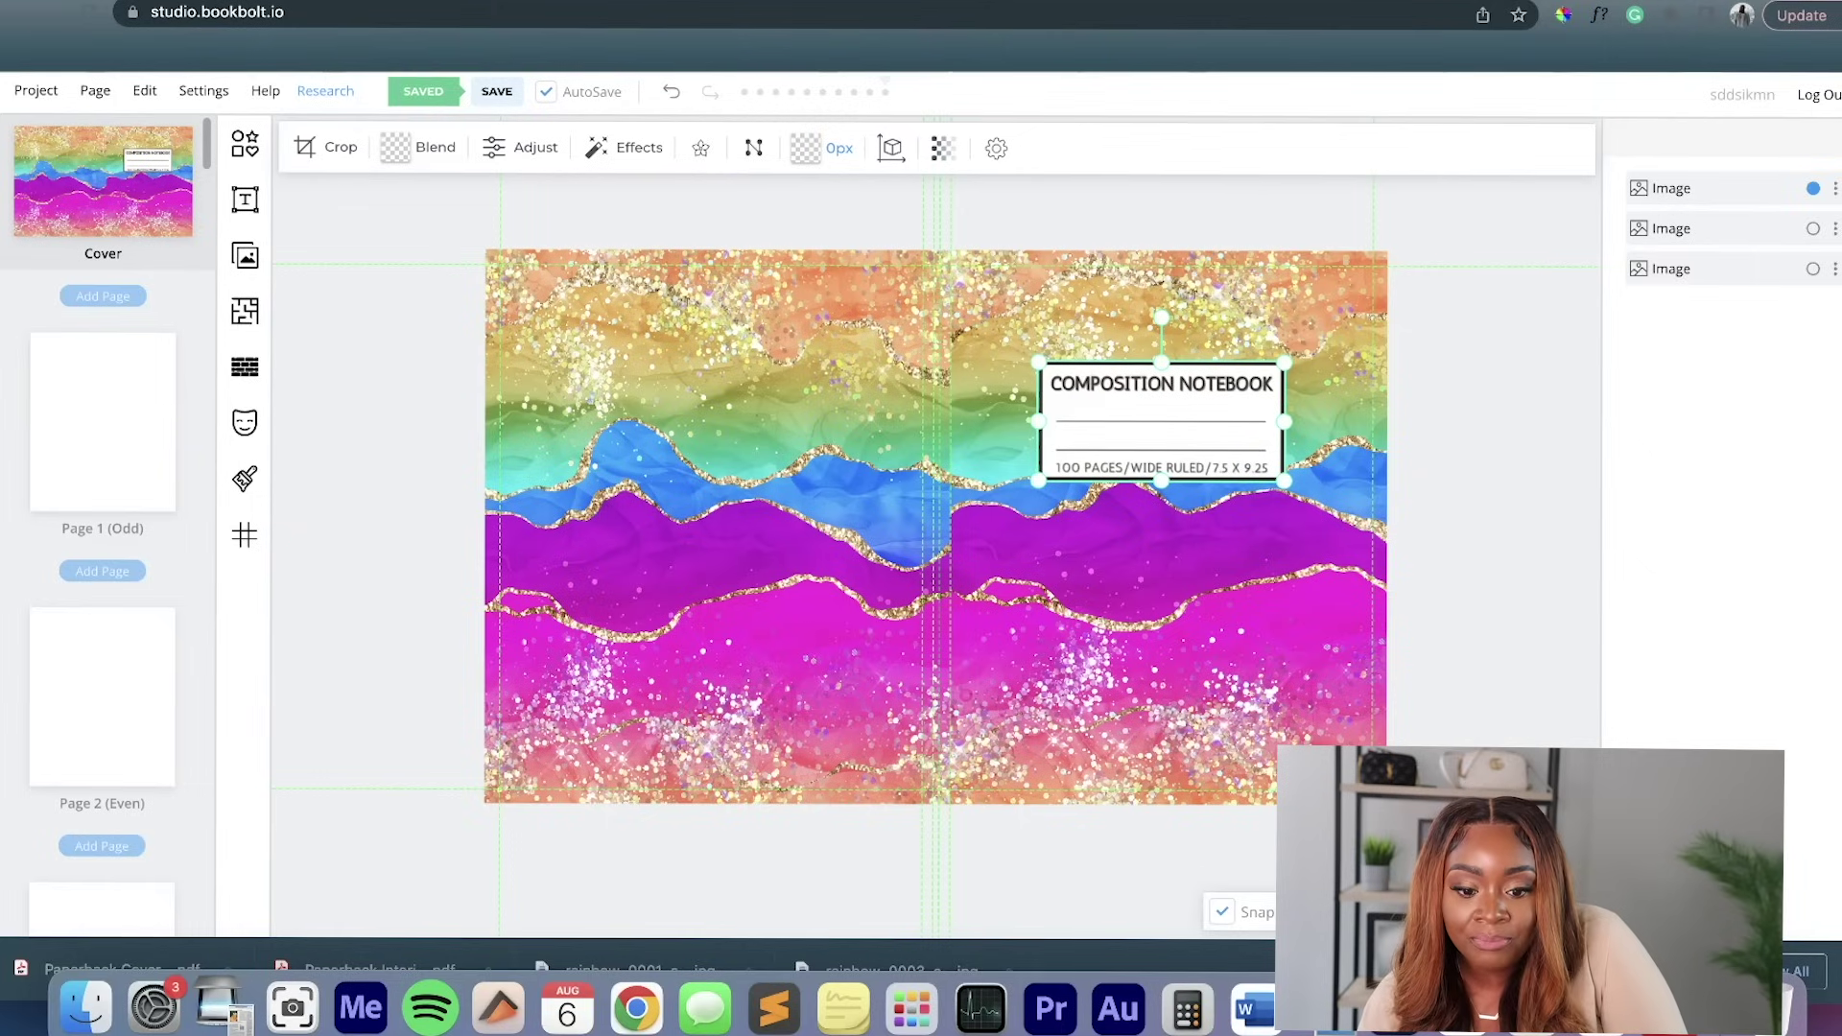
left_click(245, 310)
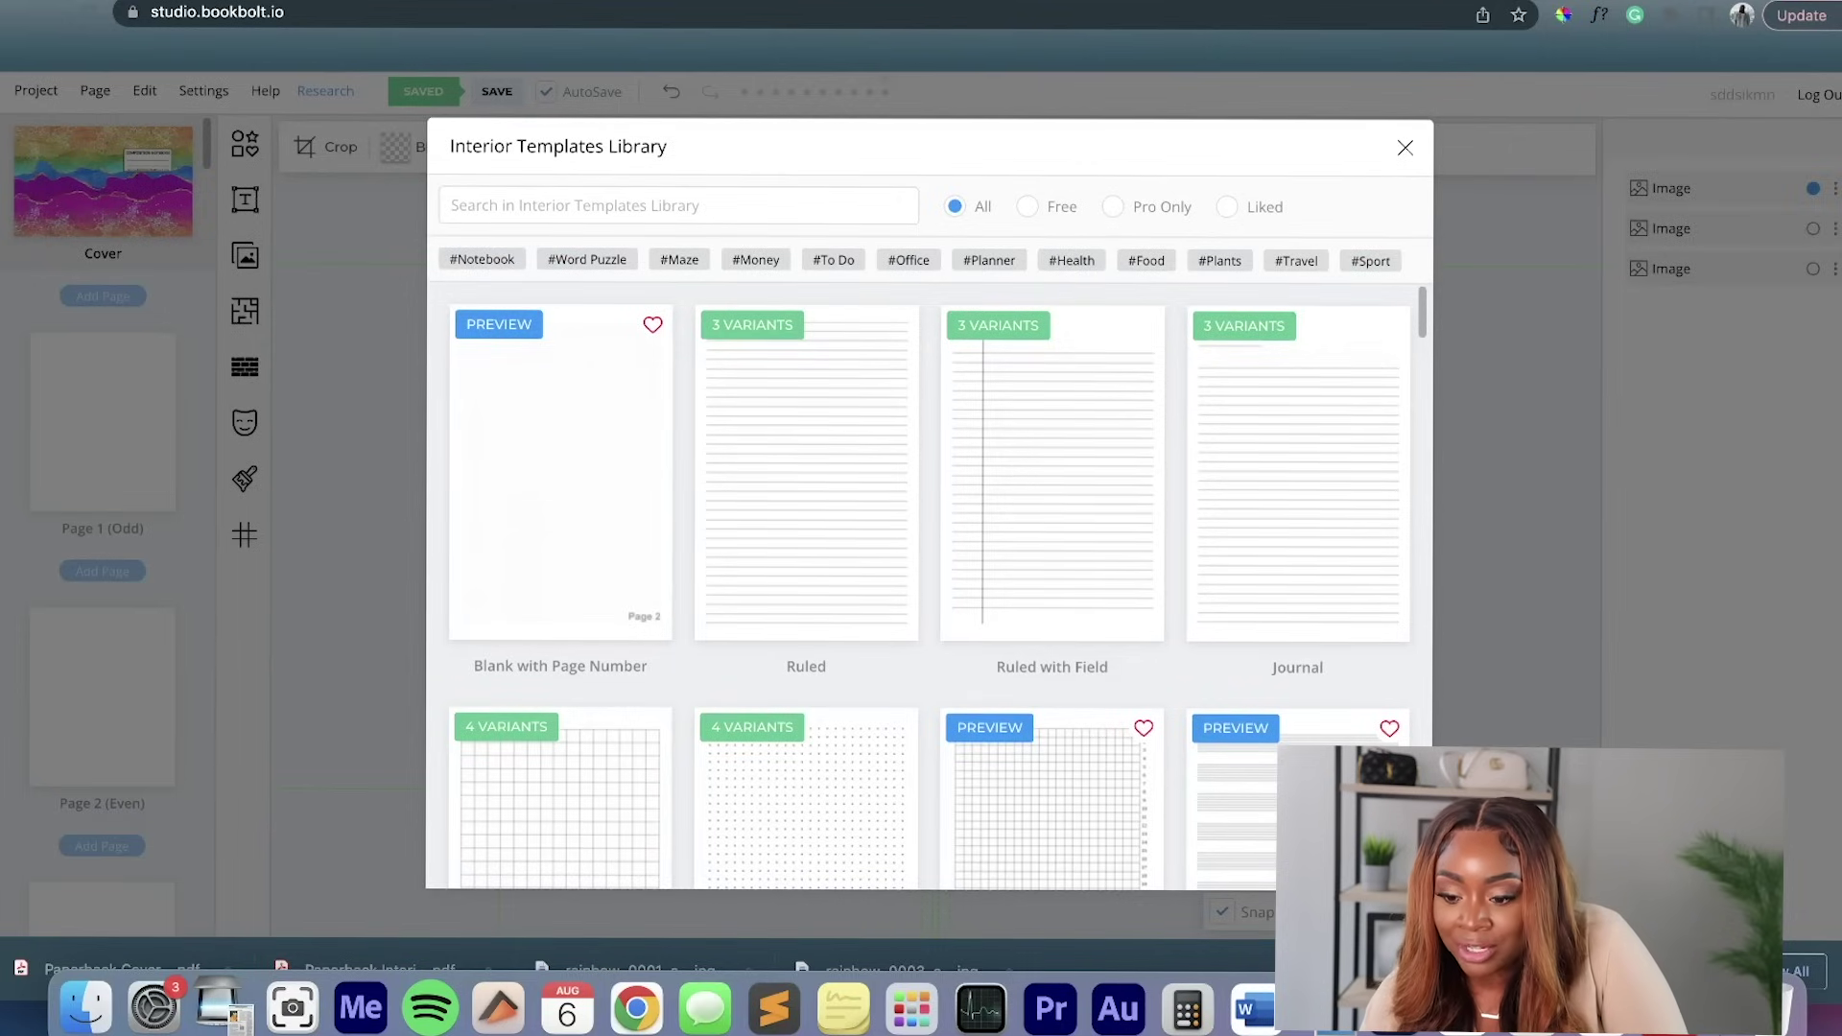
Pick the Wide Ruled template from the Ruled interior templates.
scroll(929, 586, "down", 8)
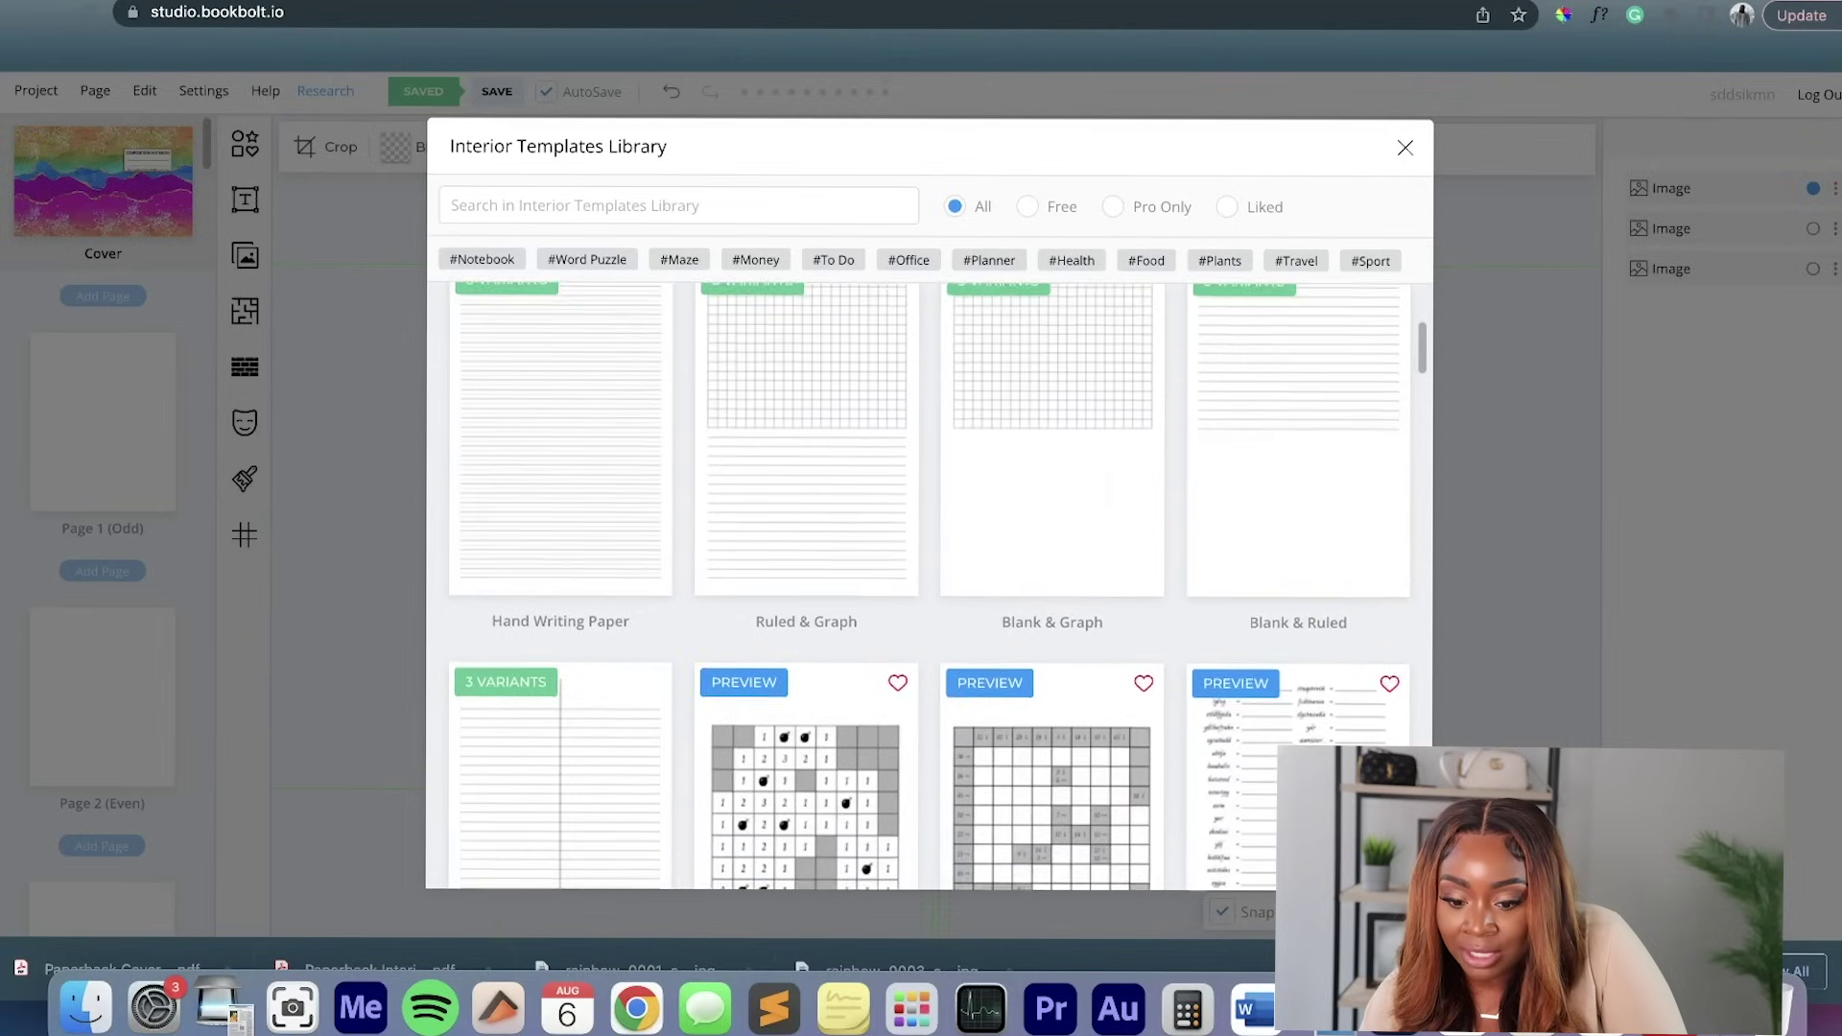
scroll(928, 585, "up", 8)
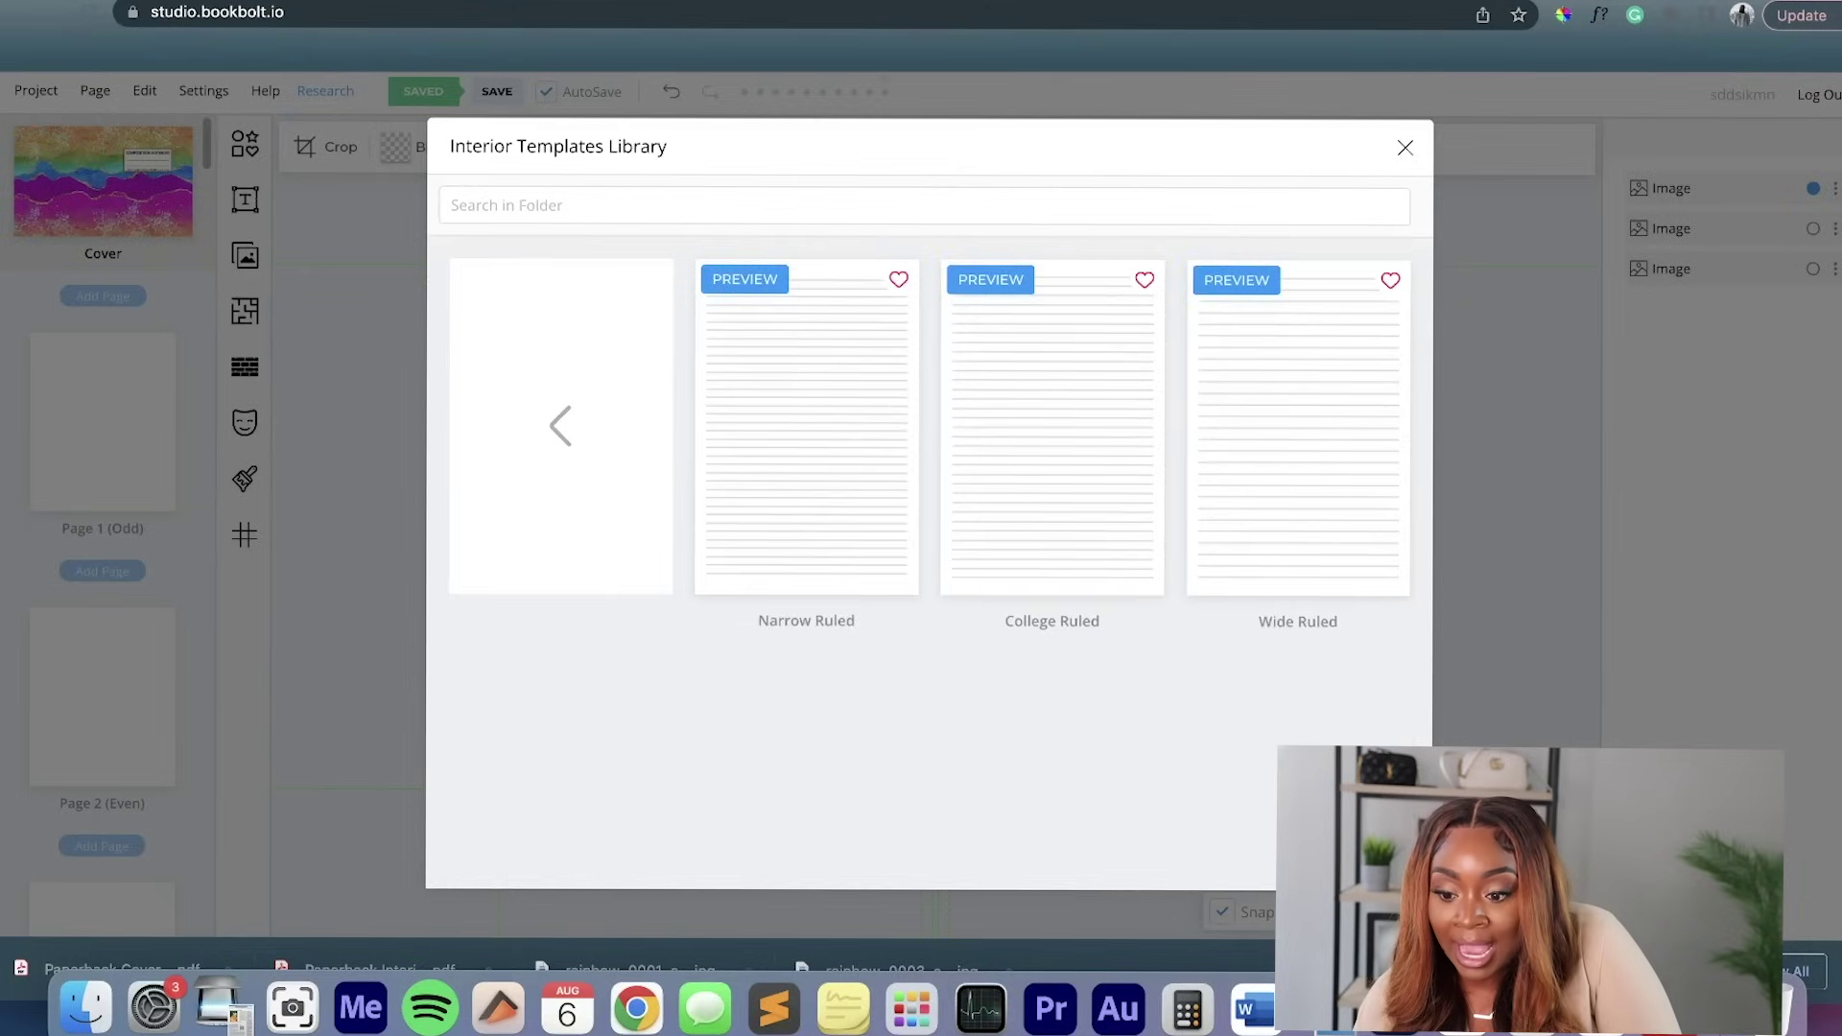
left_click(1297, 431)
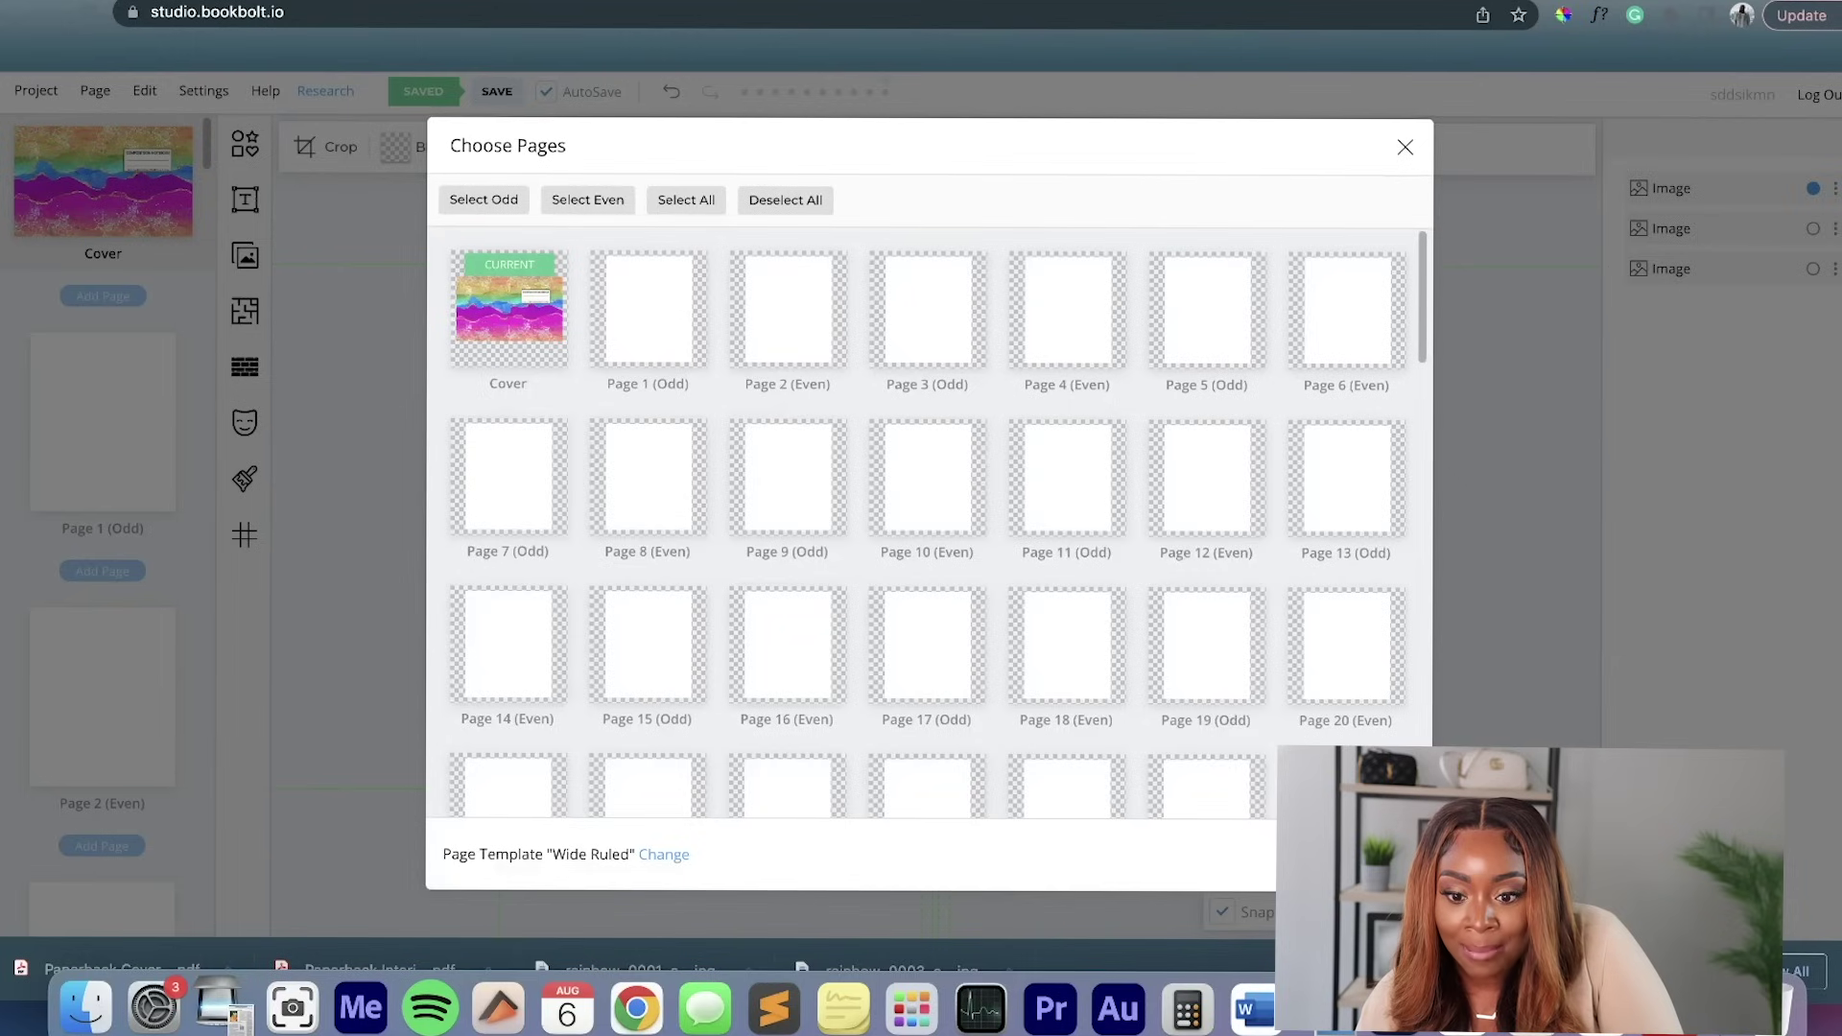
Apply the Wide Ruled template to every page except the cover, accepting the default line options.
left_click(686, 199)
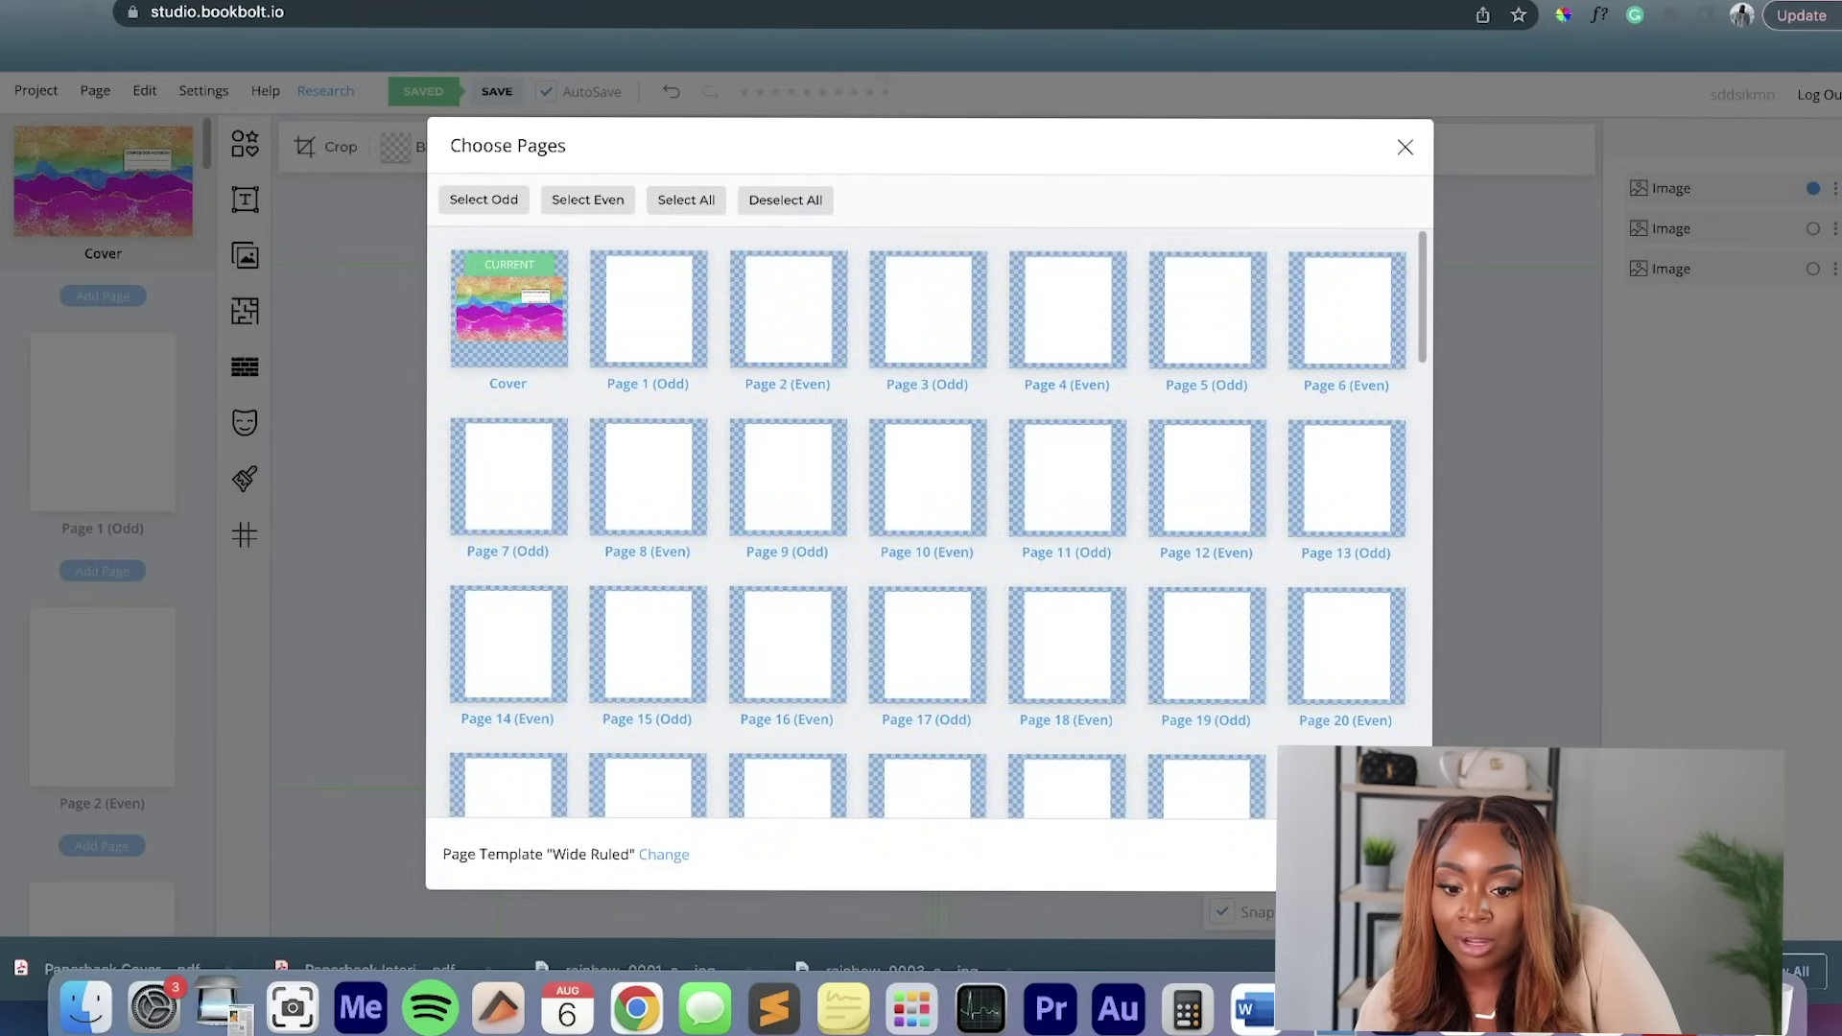
left_click(508, 309)
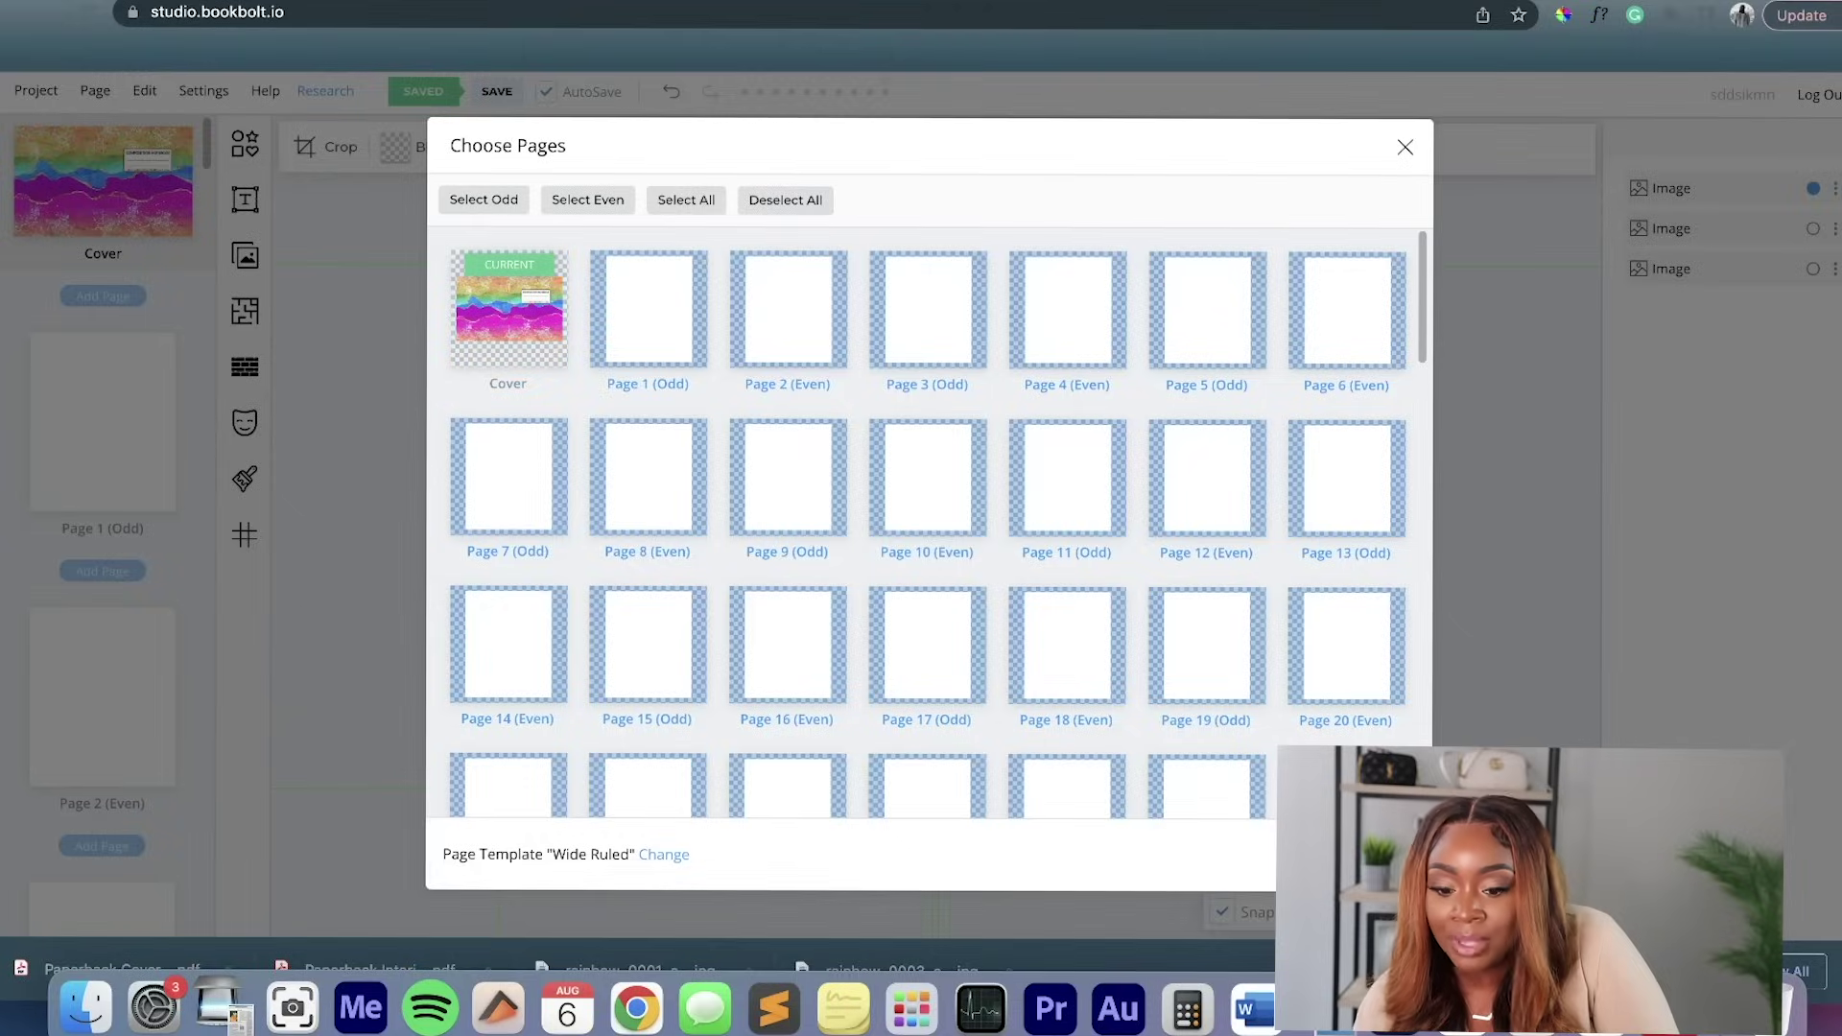
key("Return")
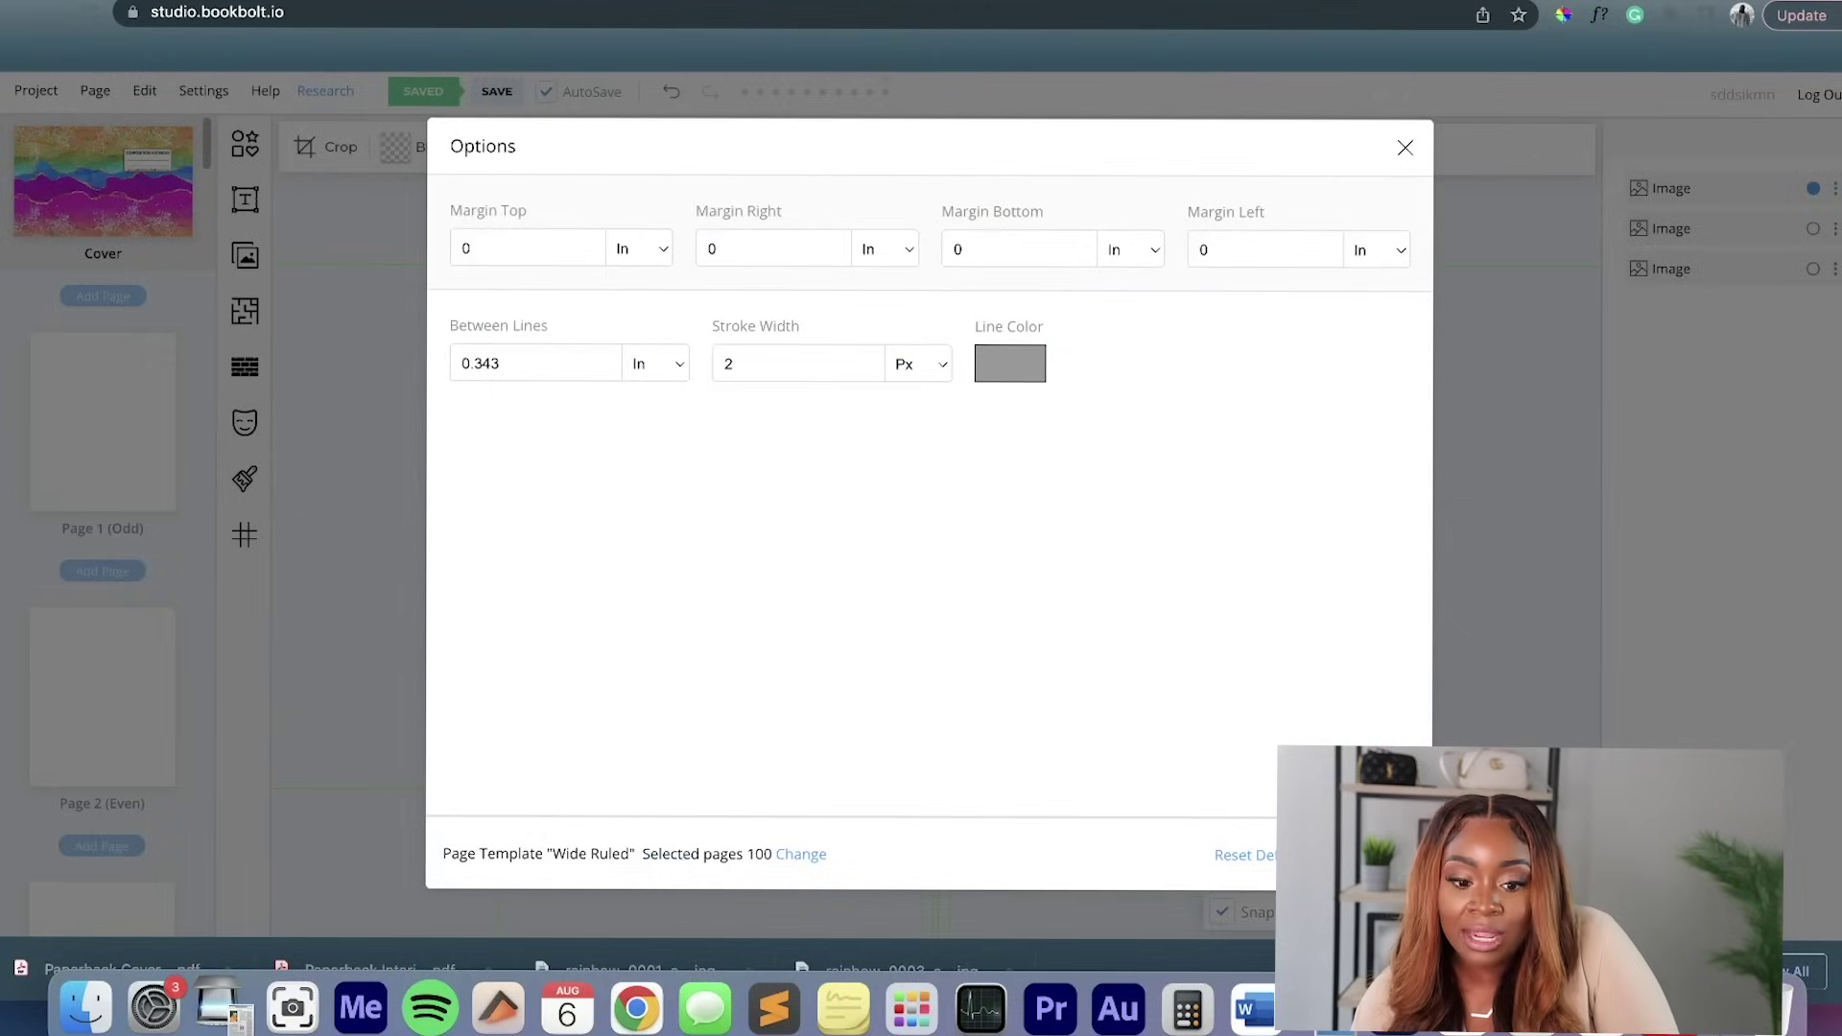
key("Return")
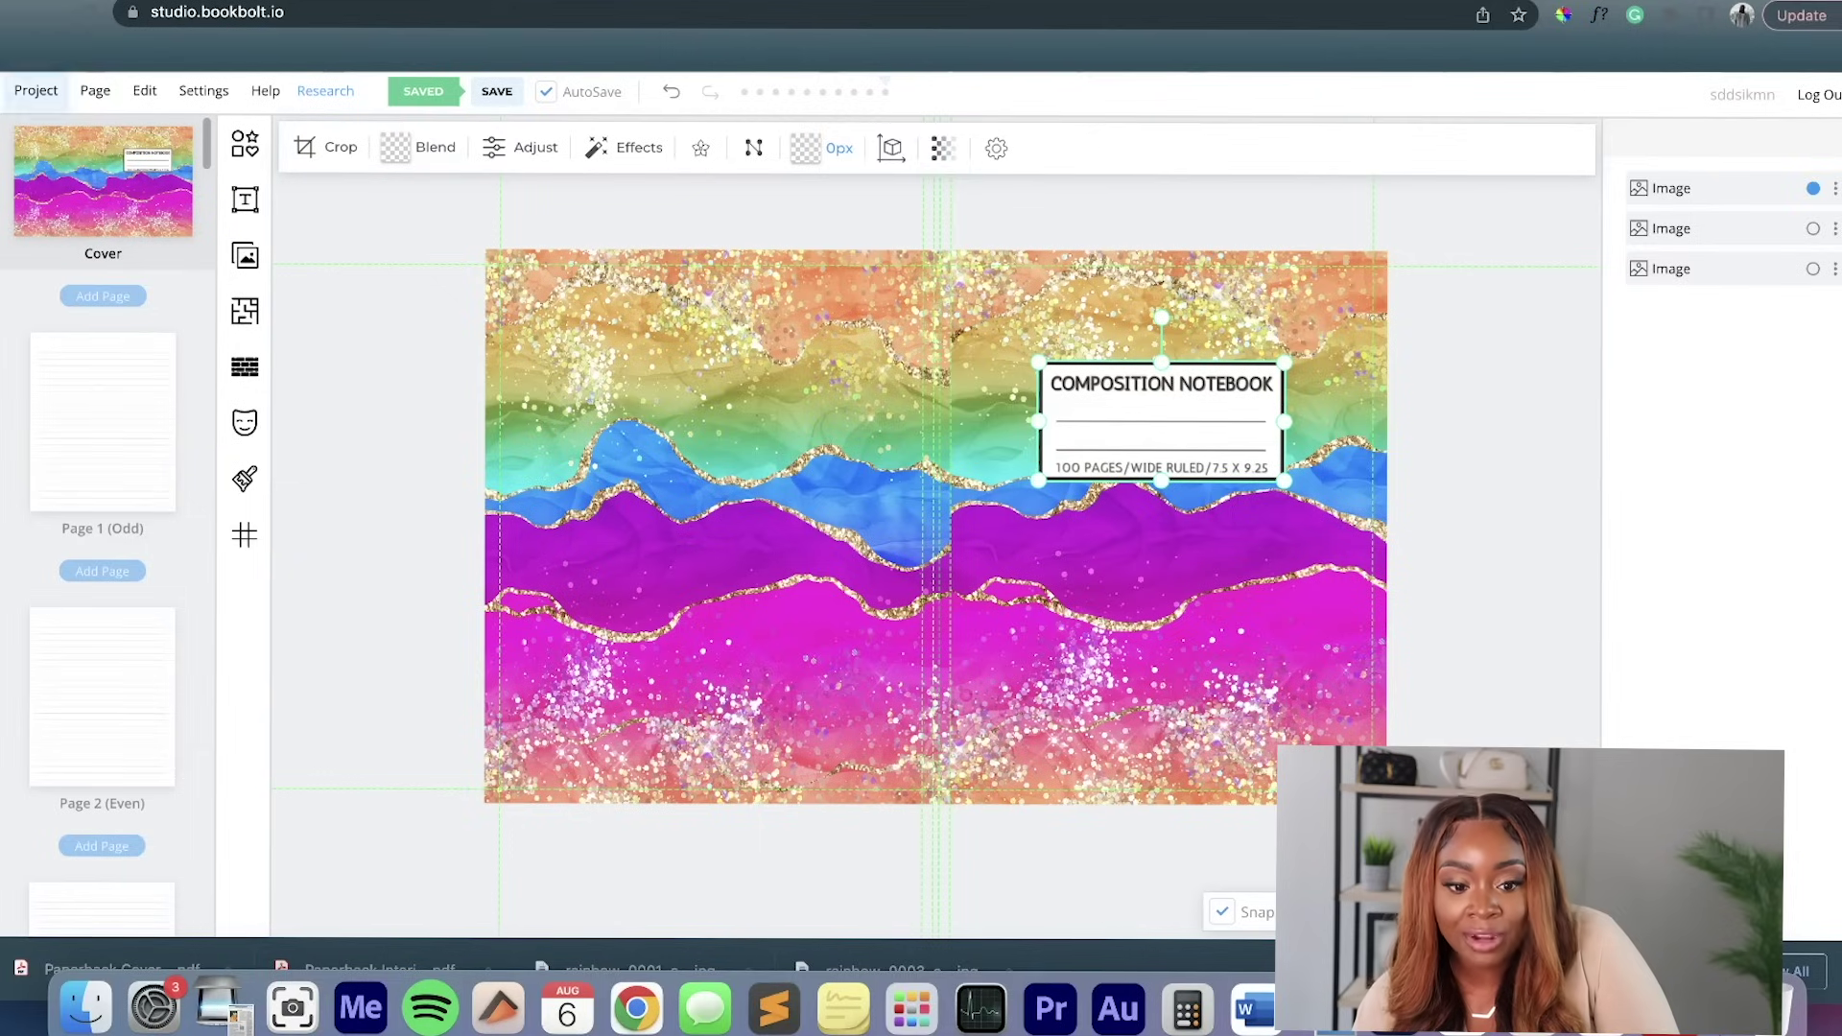
Download the project as RGB PDFs from the Project menu.
left_click(35, 90)
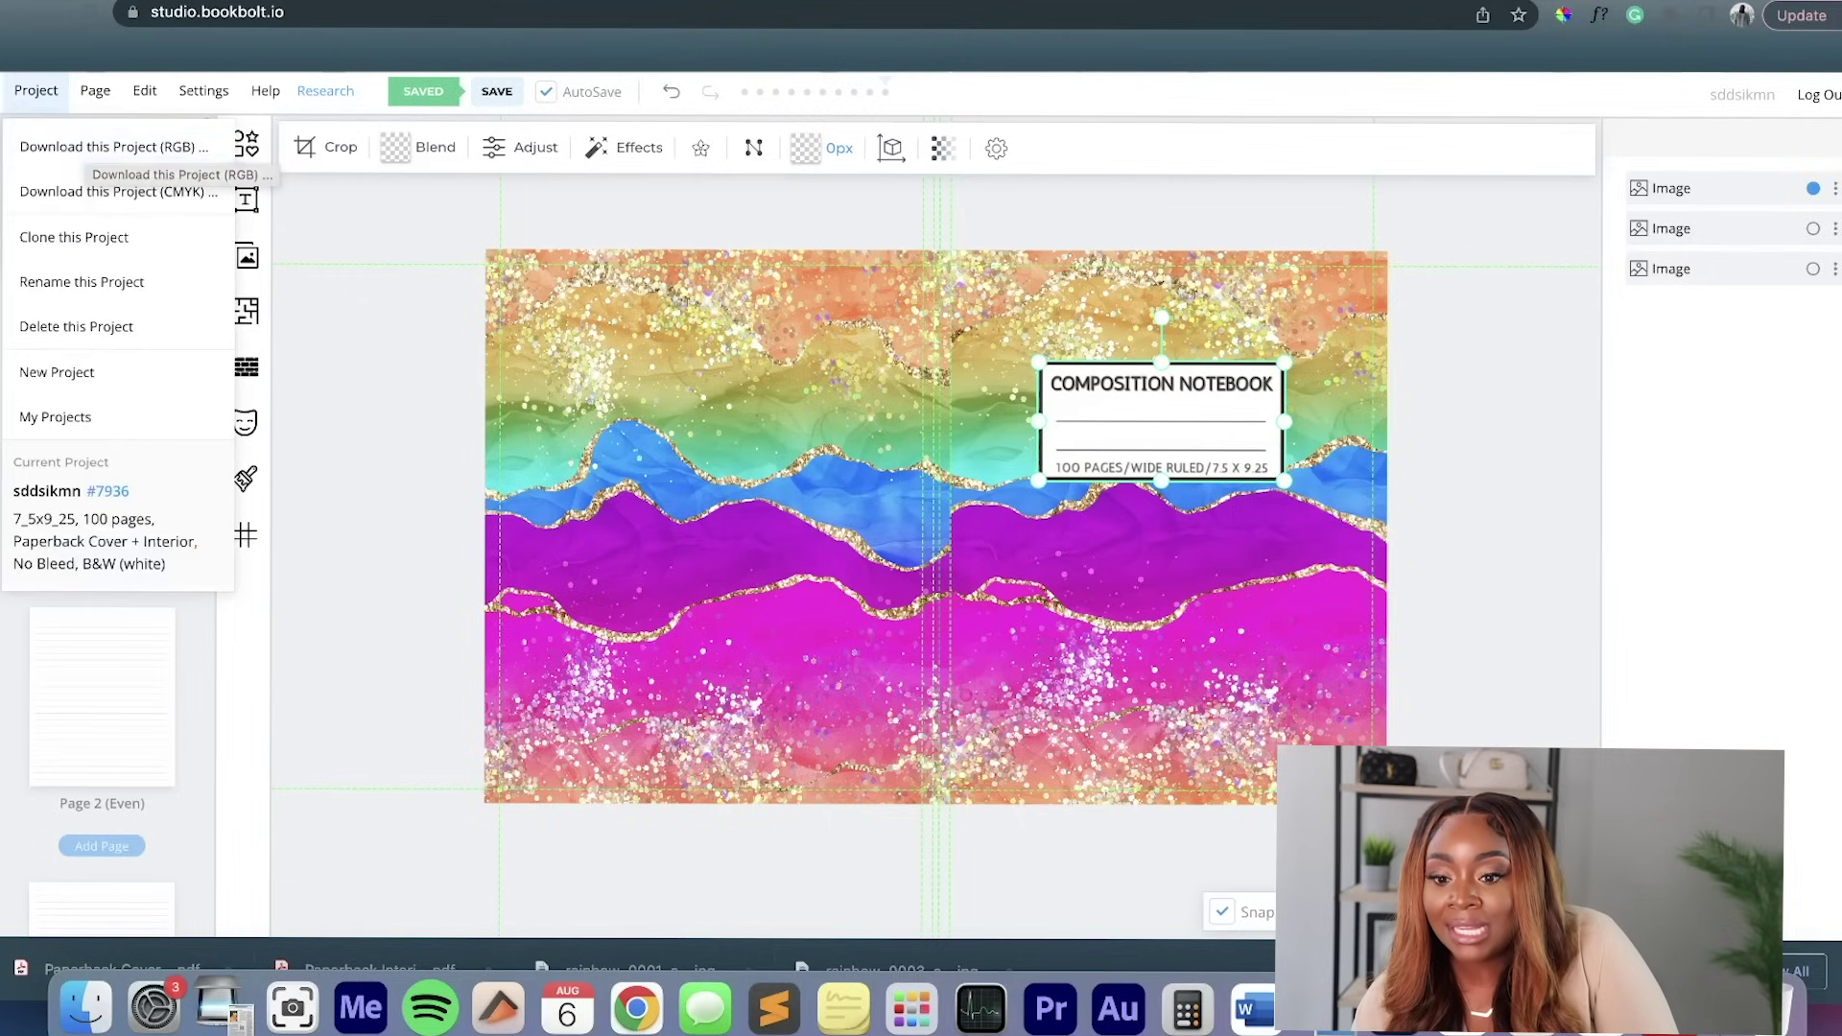
left_click(107, 147)
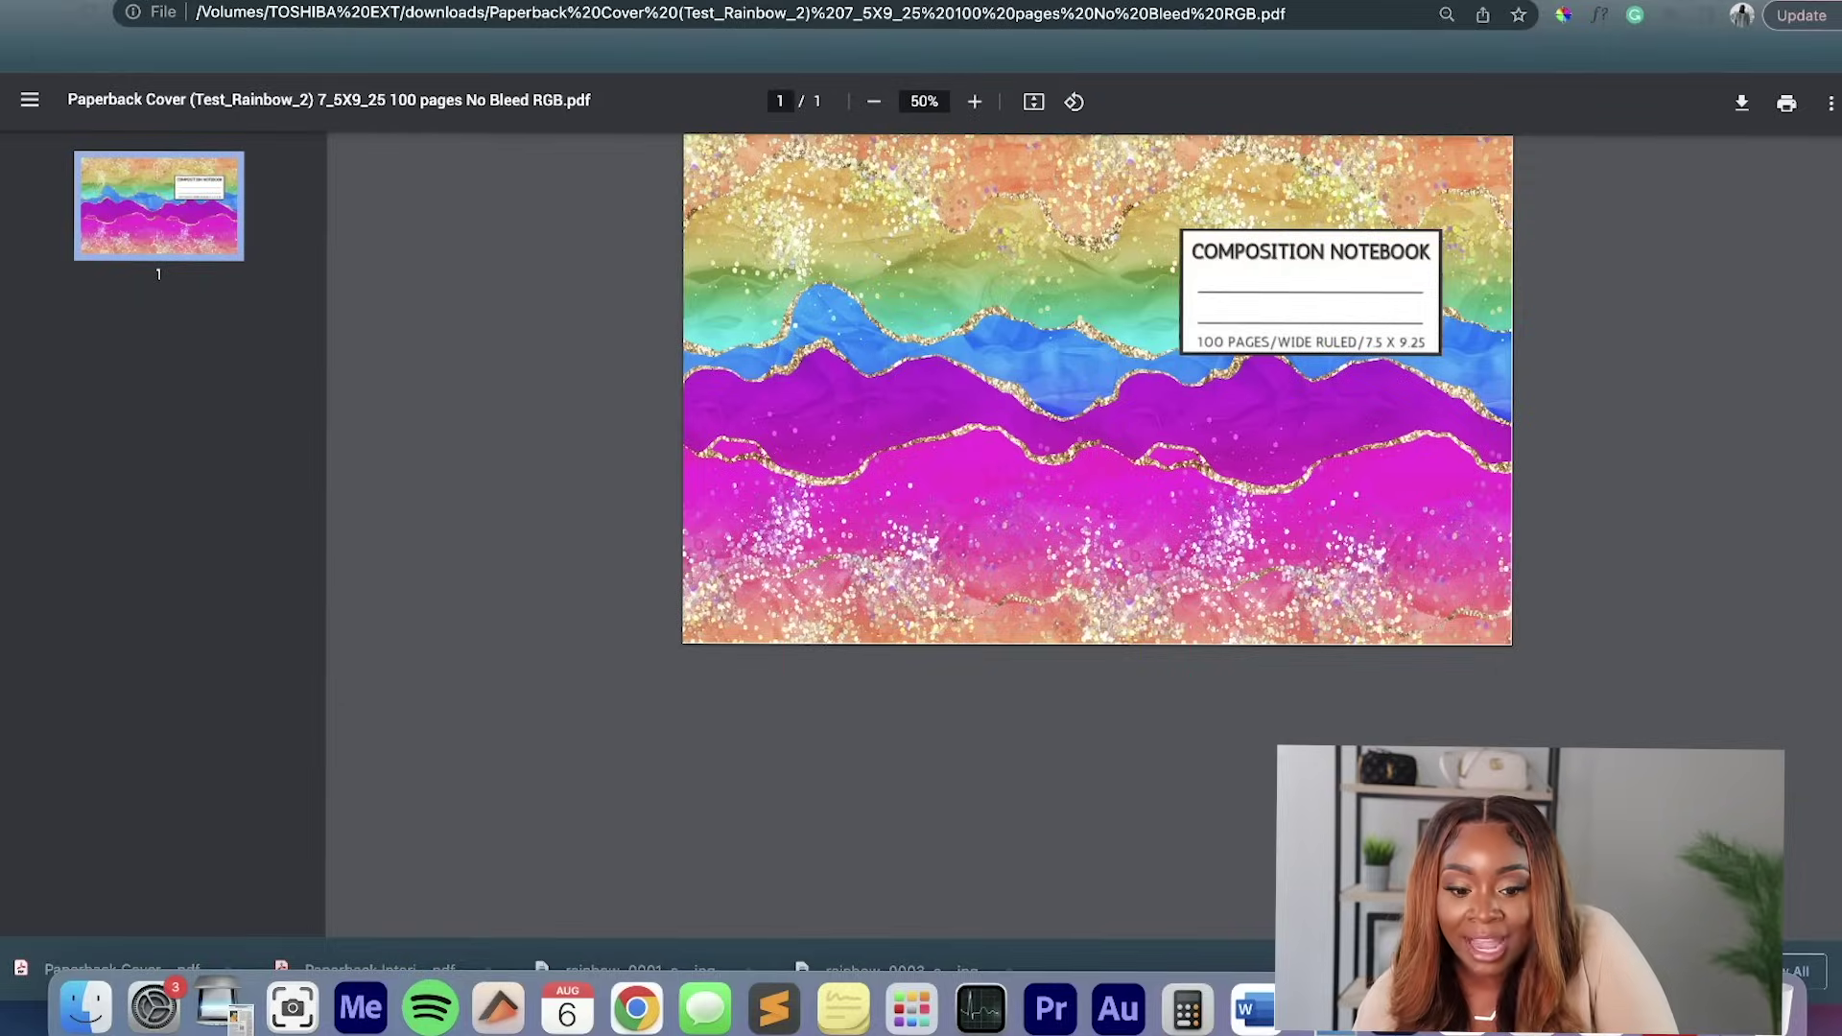
Check the 100-page wide-ruled interior PDF zoomed out, then return to the KDP details.
key("ctrl+Tab")
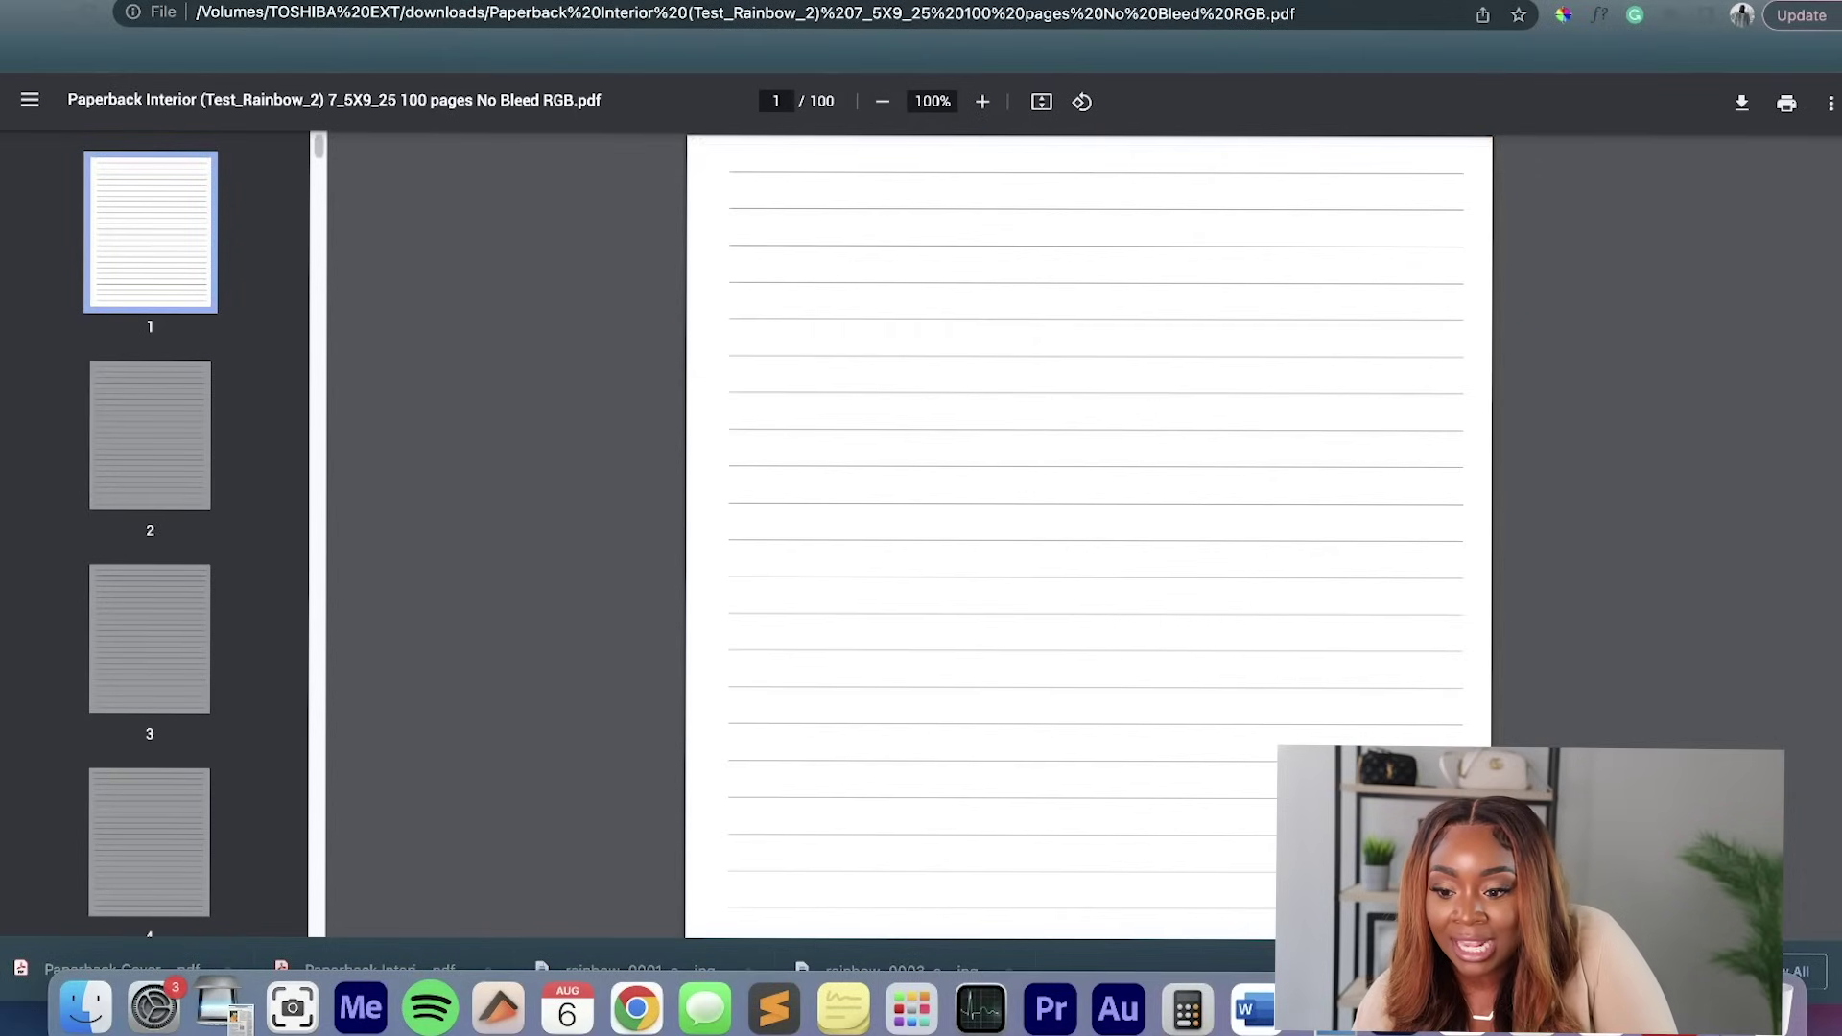
left_click(882, 102)
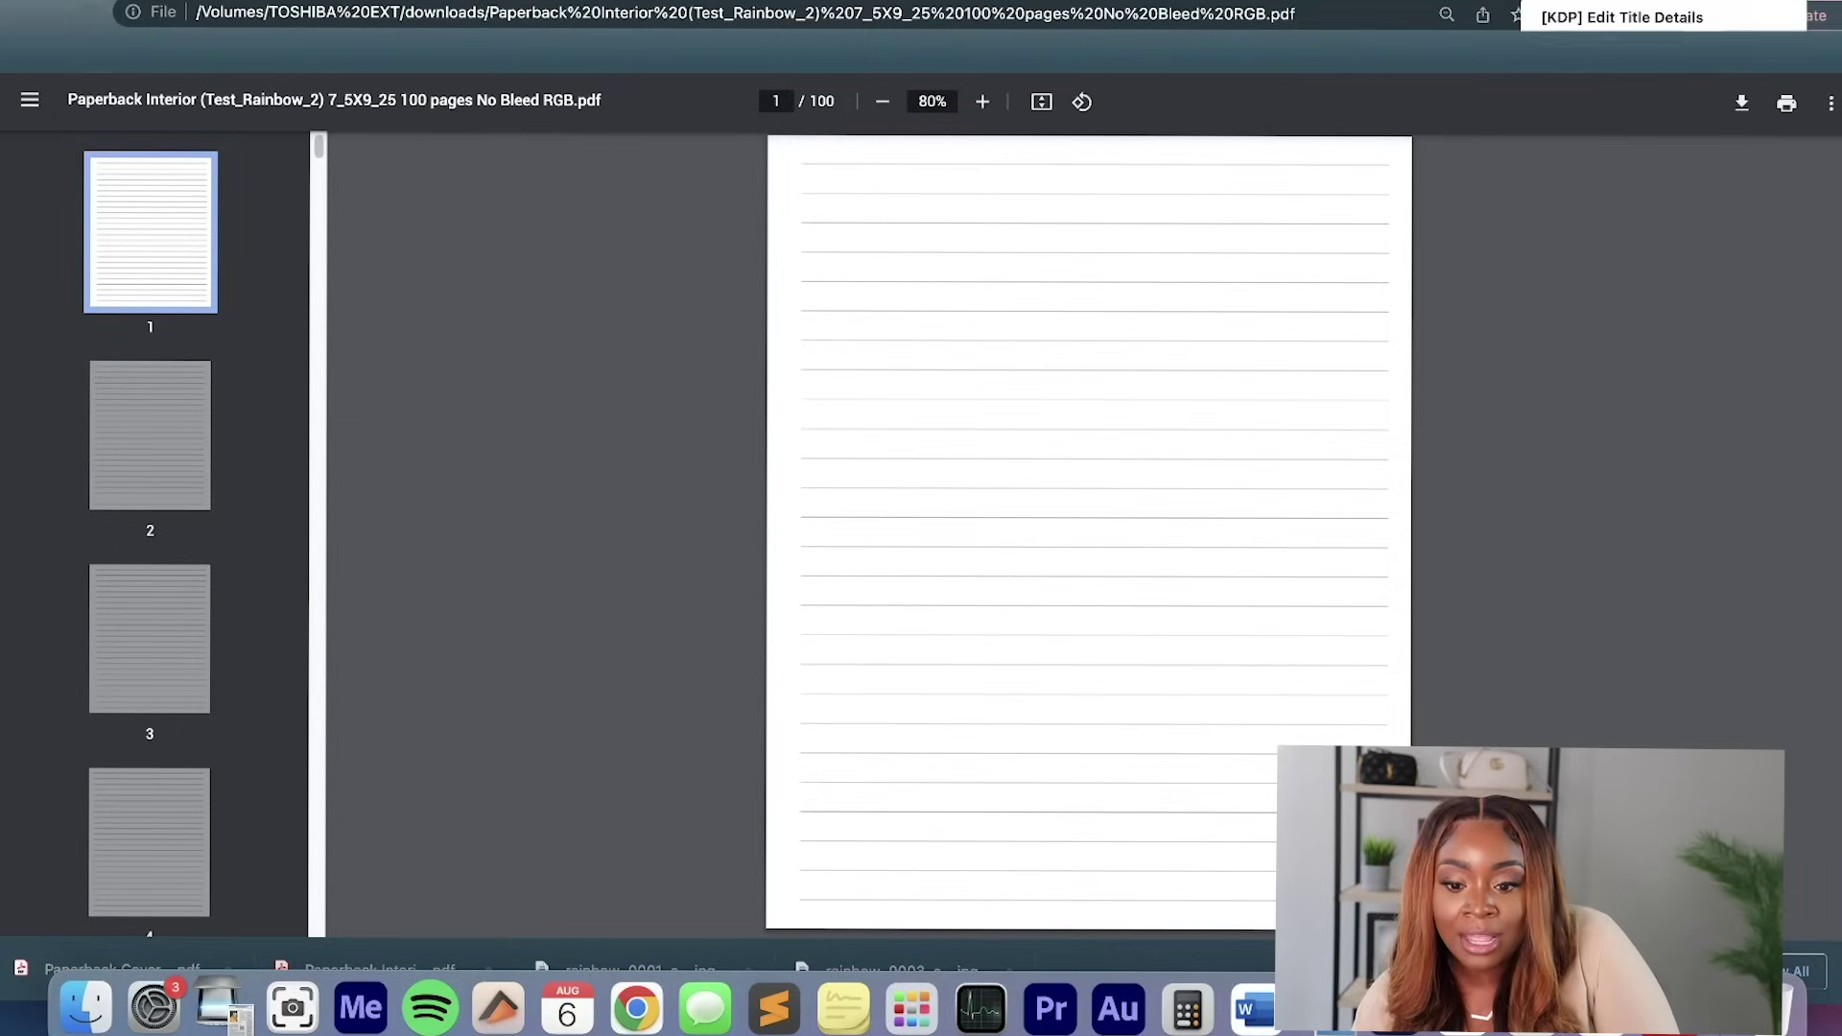
key("ctrl+Tab")
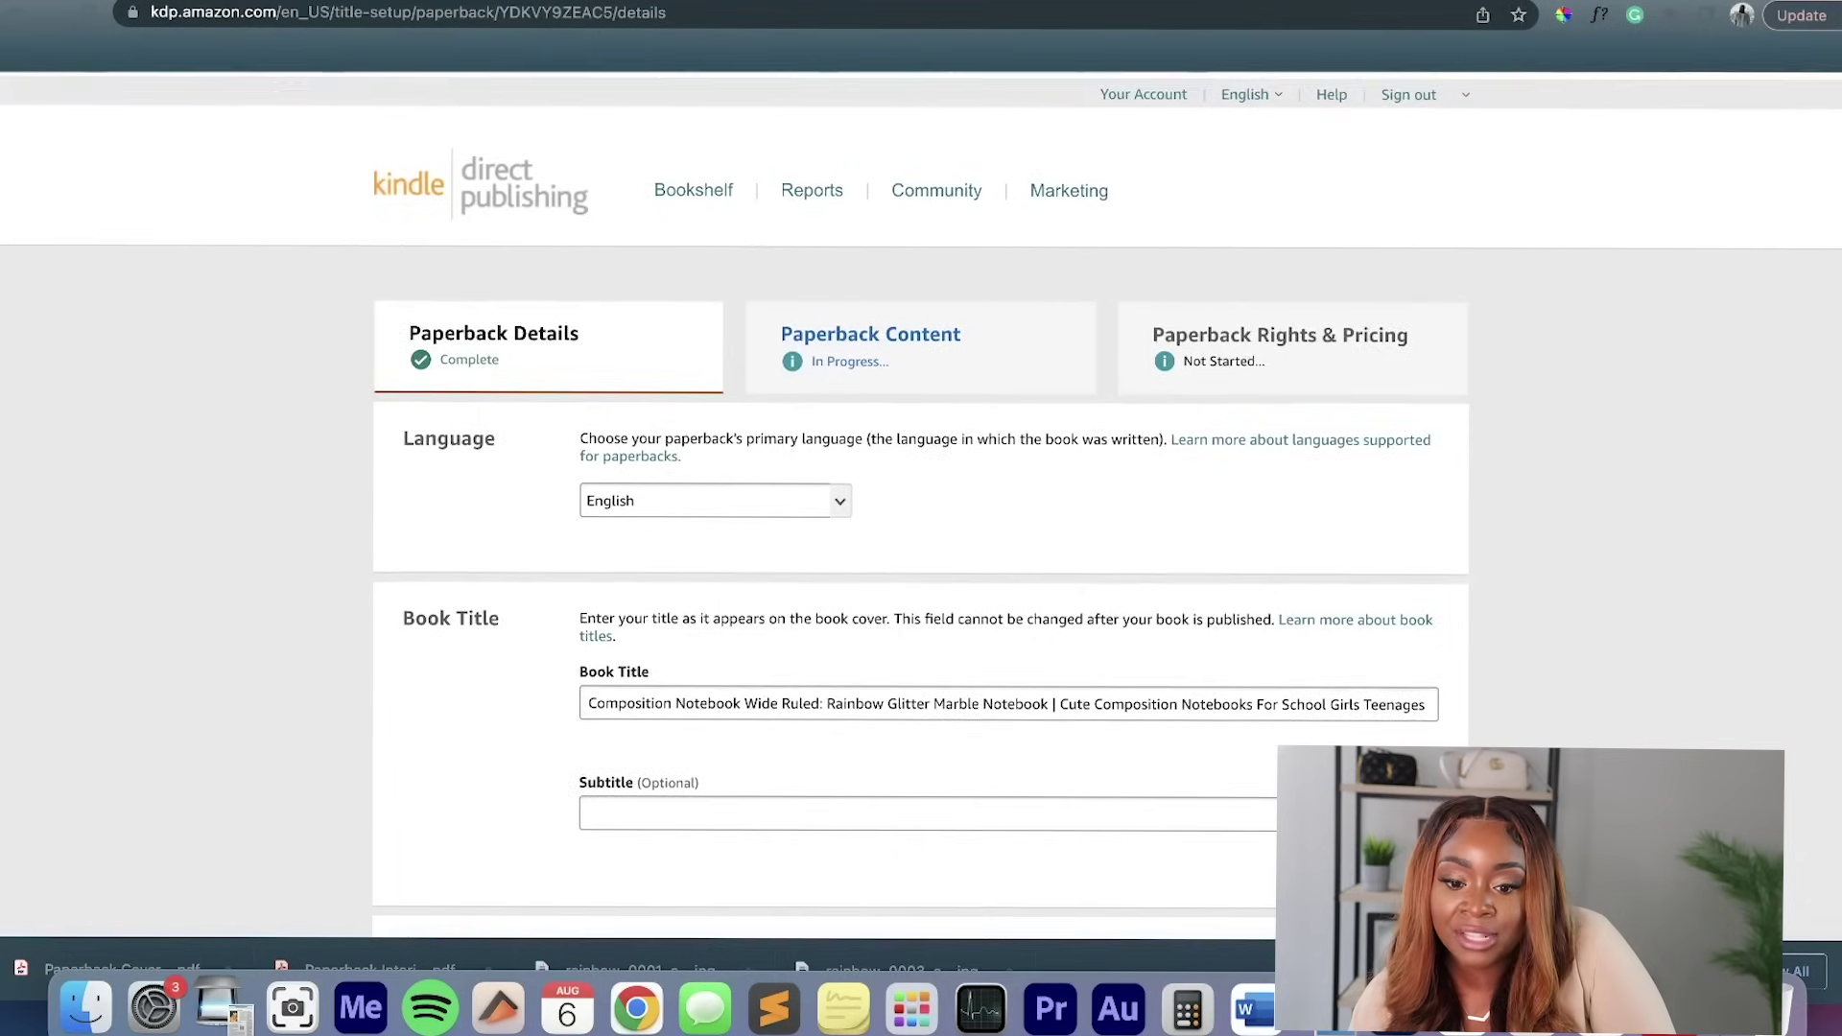
Compare the title with the reference Amazon listing and correct 'Teenages' to 'Teenagers' in KDP's Book Title.
scroll(921, 499, "down", 3)
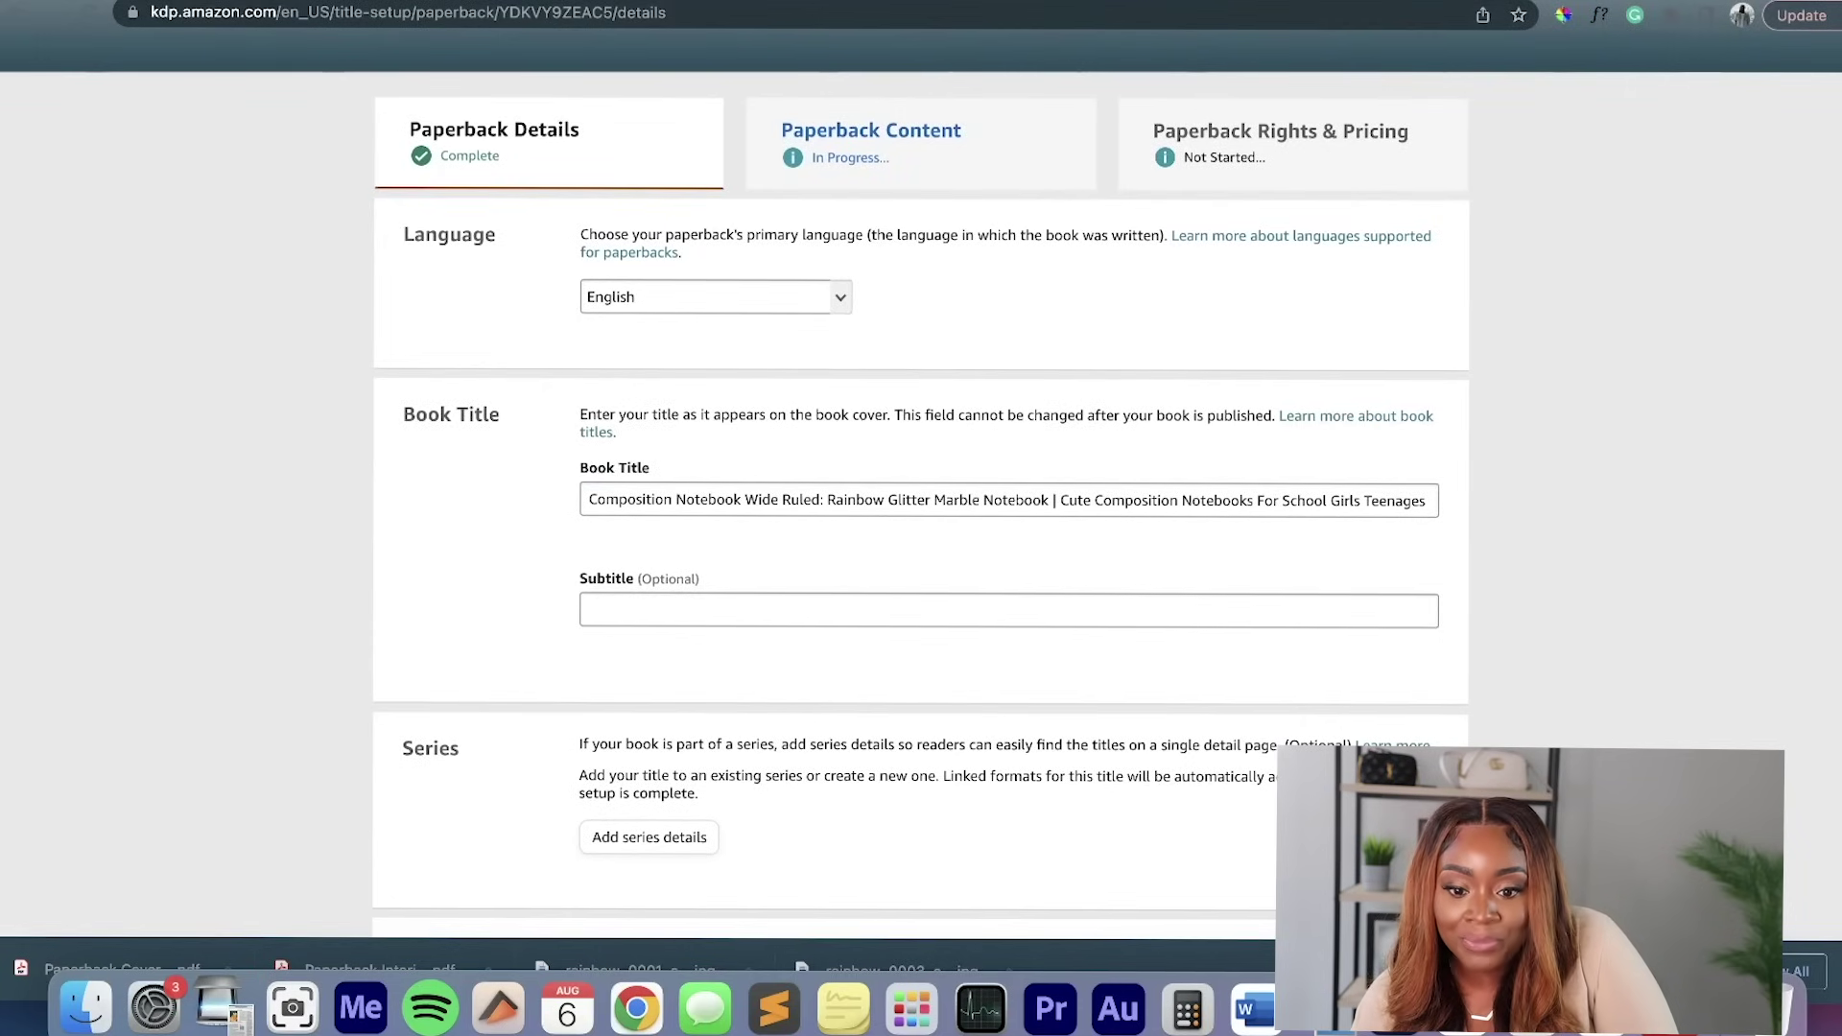
key("ctrl+Tab")
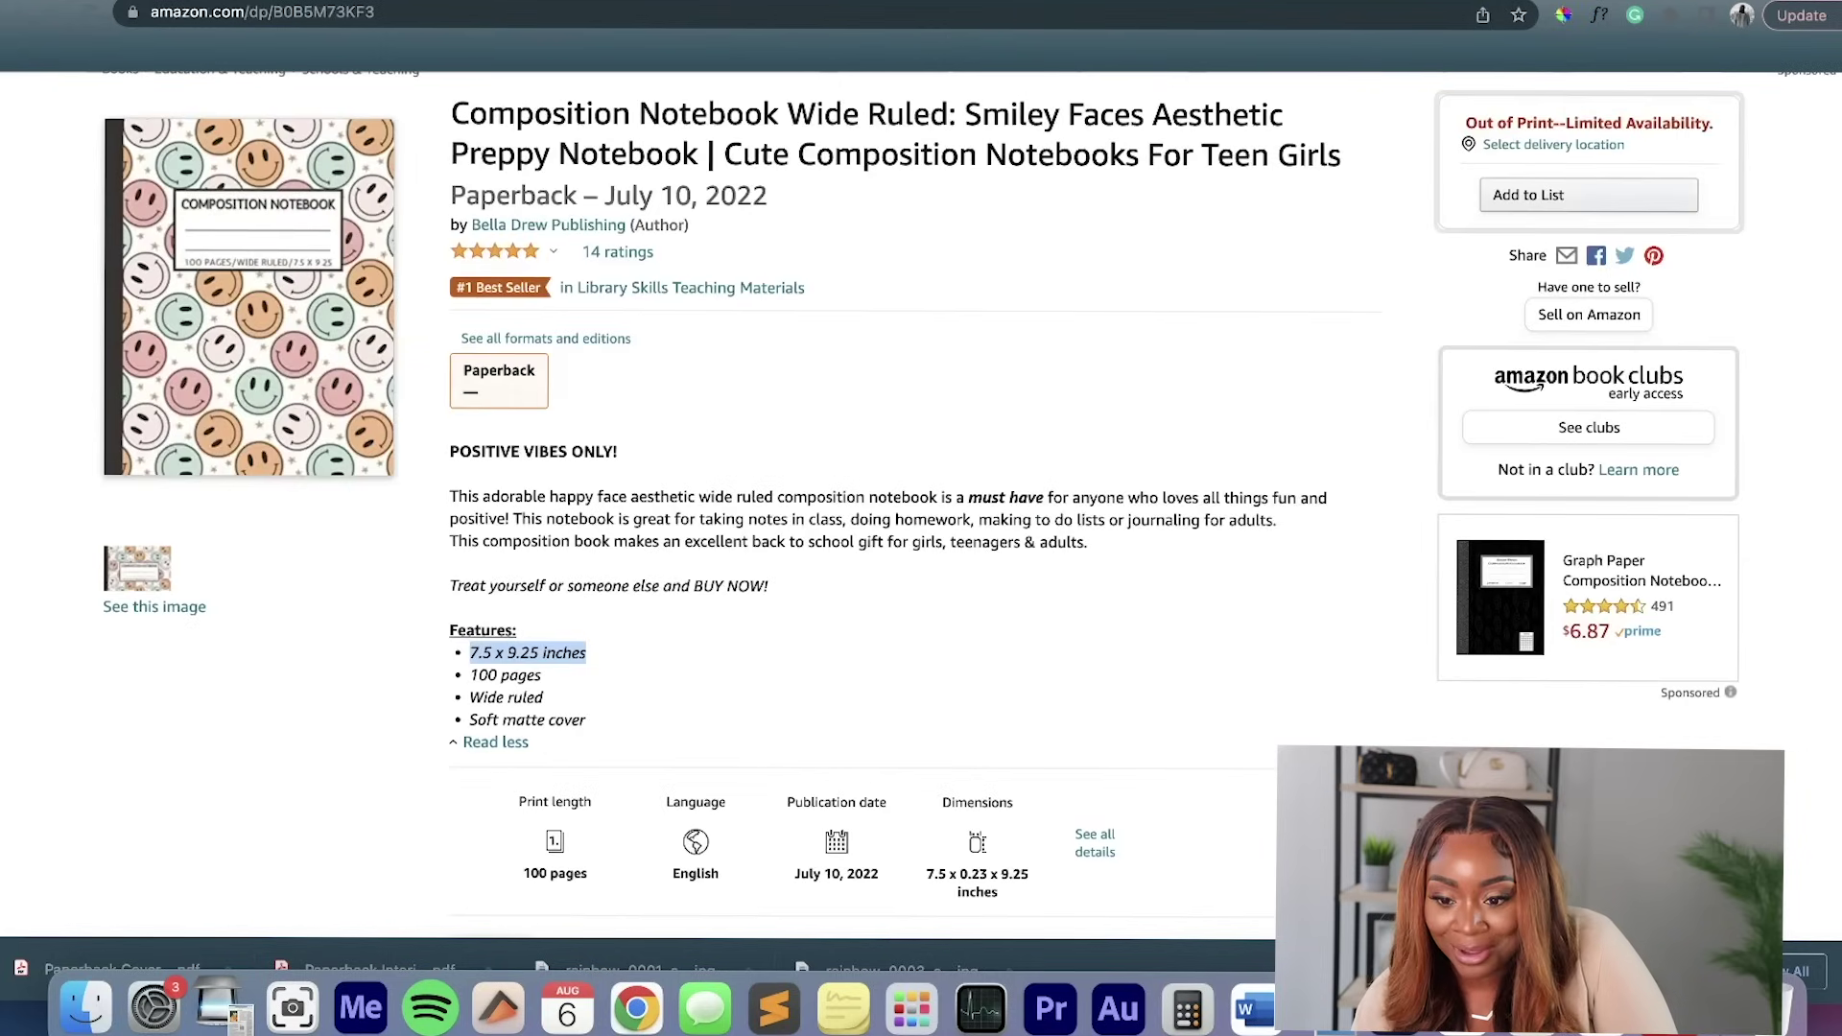
left_click_drag(451, 113, 1276, 154)
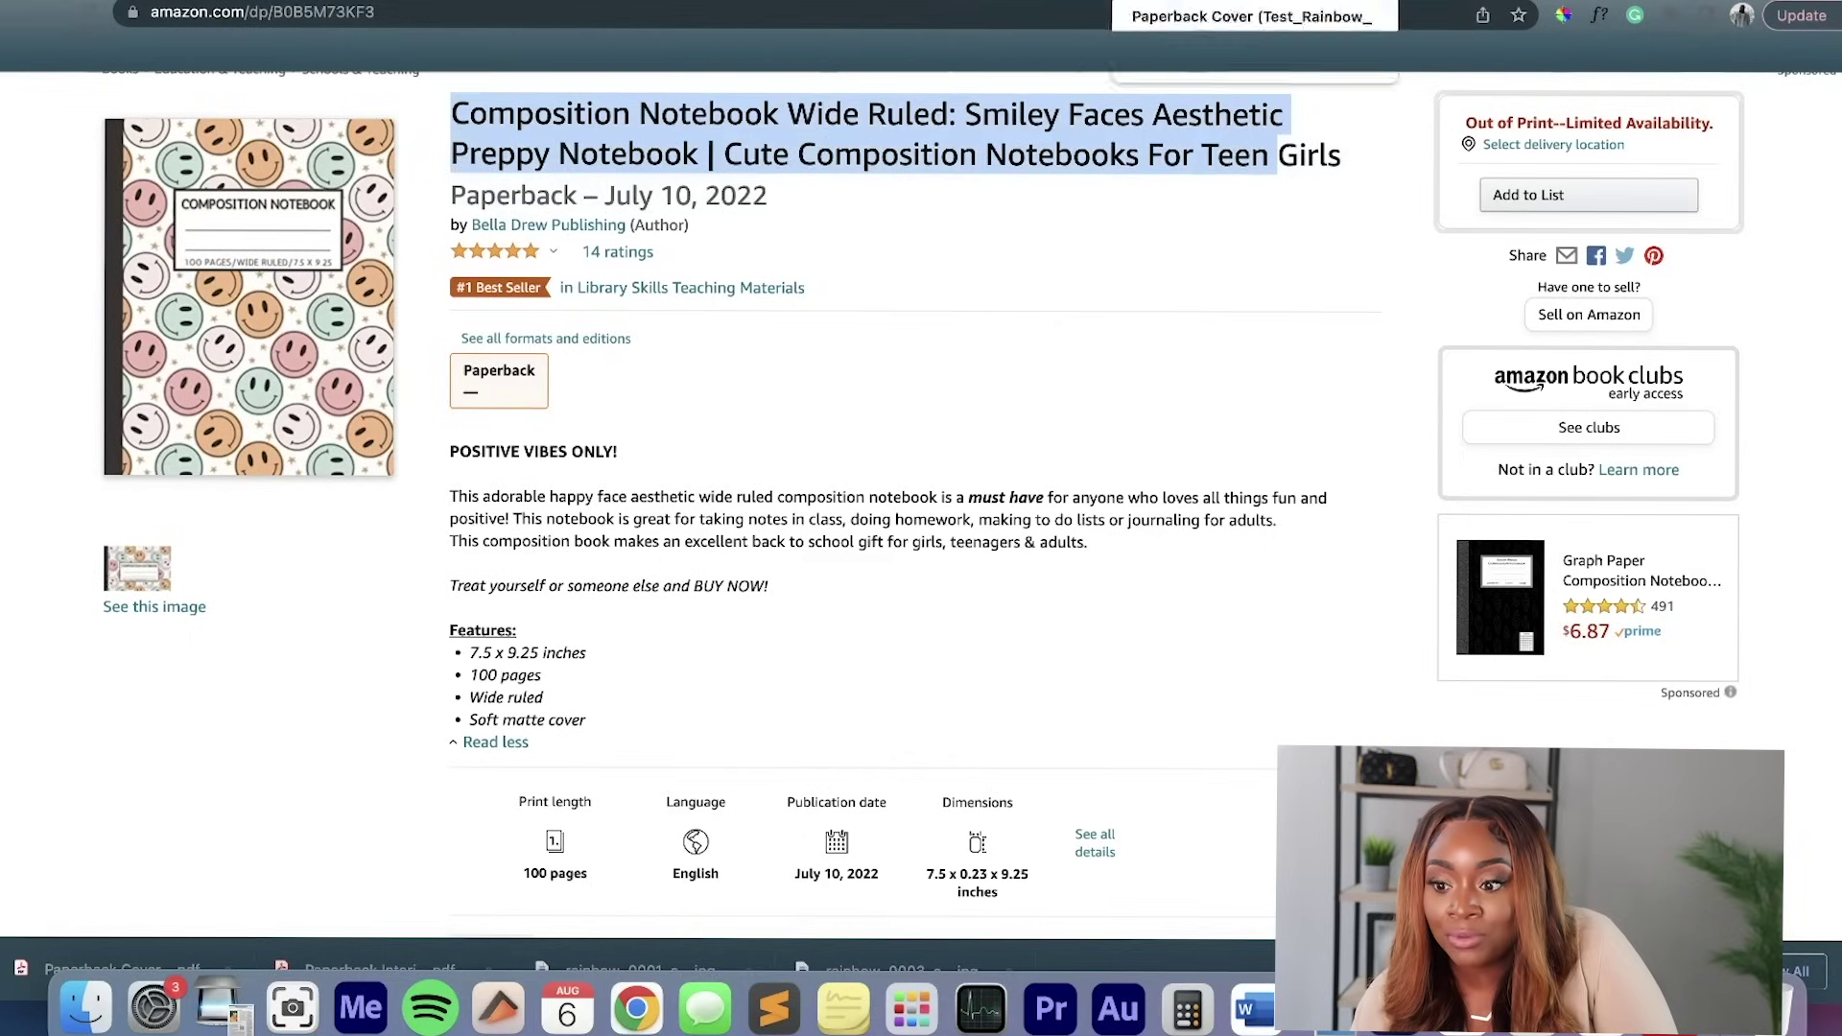
key("super+alt+Right")
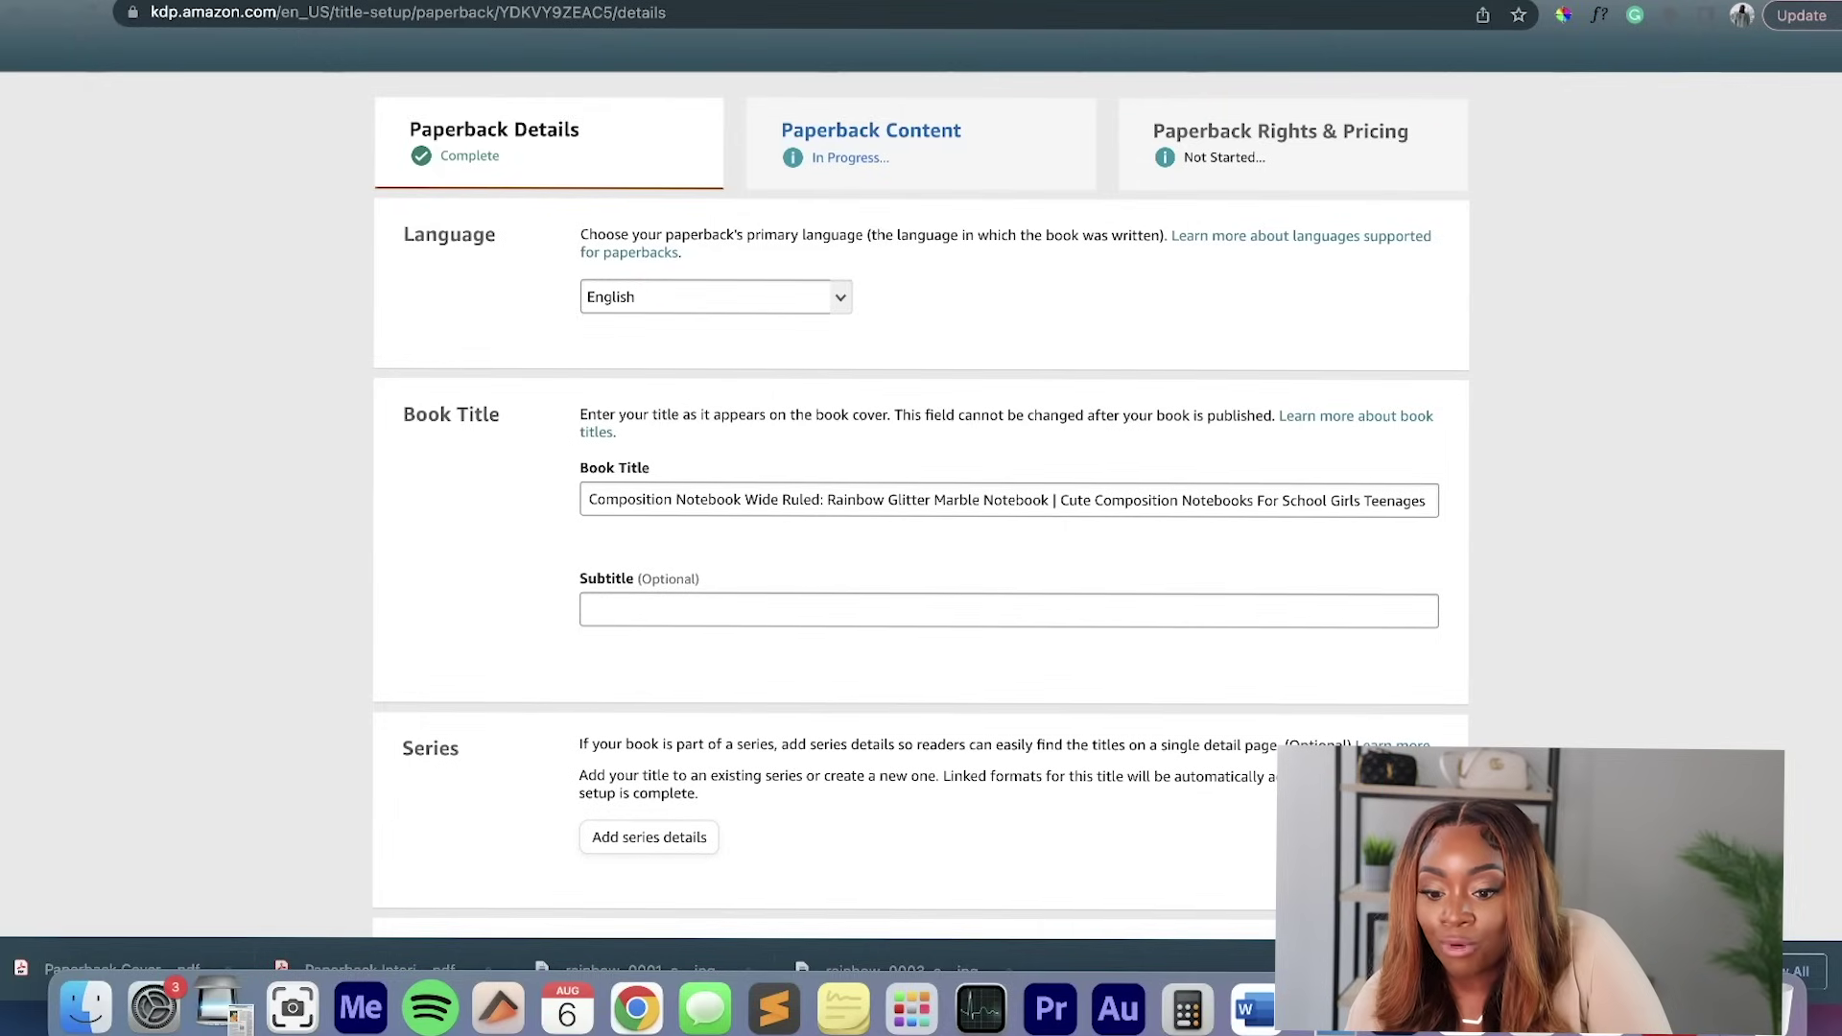
left_click_drag(823, 500, 981, 500)
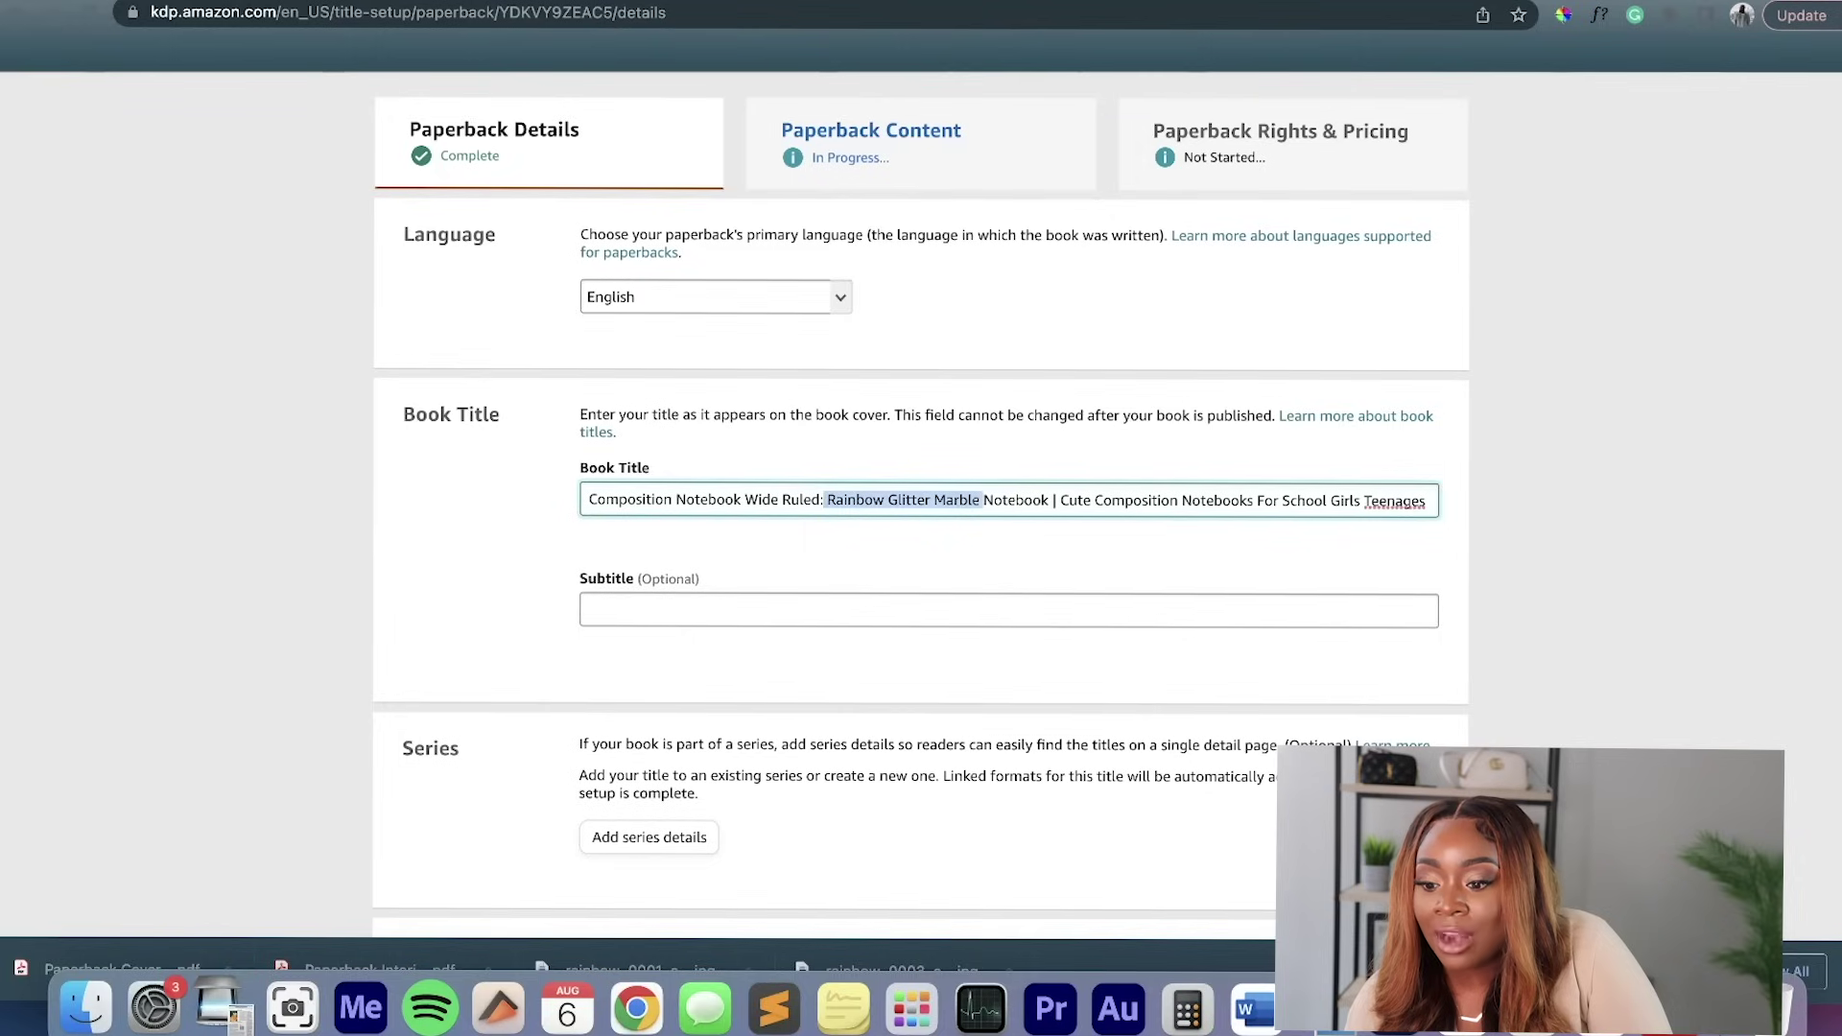
left_click(1411, 500)
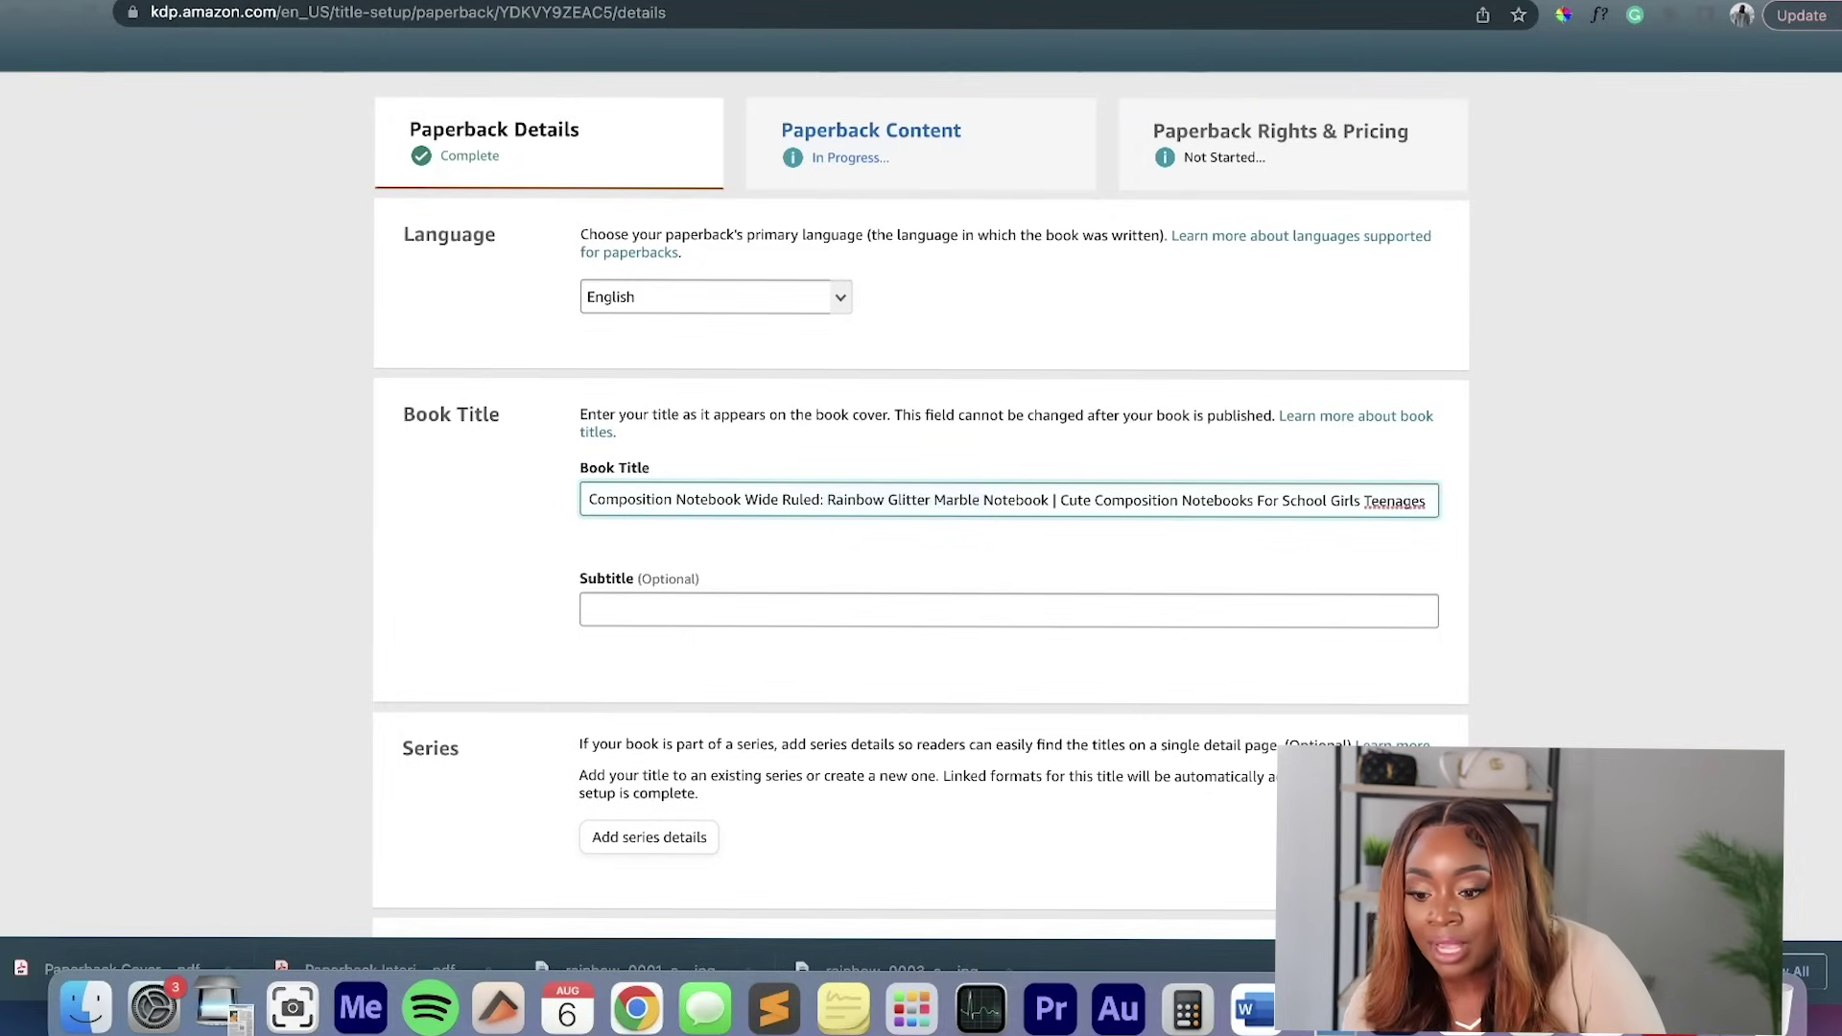
type("r")
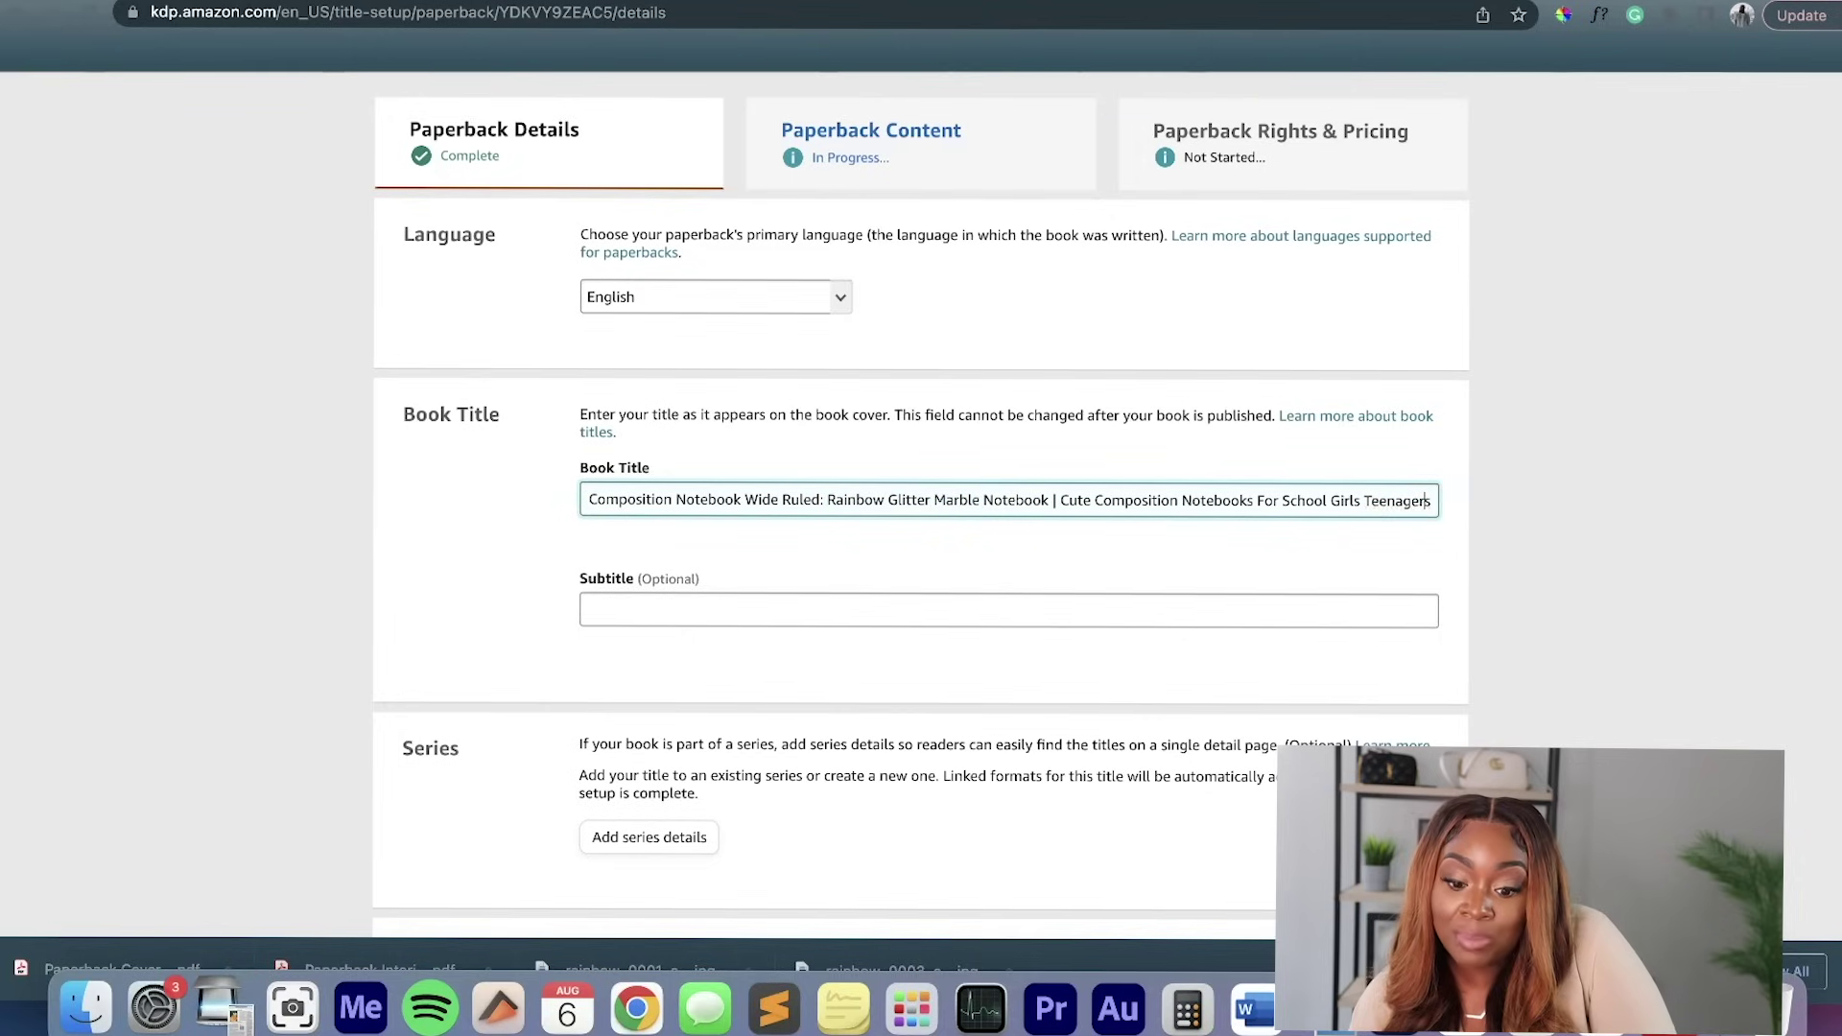
scroll(921, 499, "down", 5)
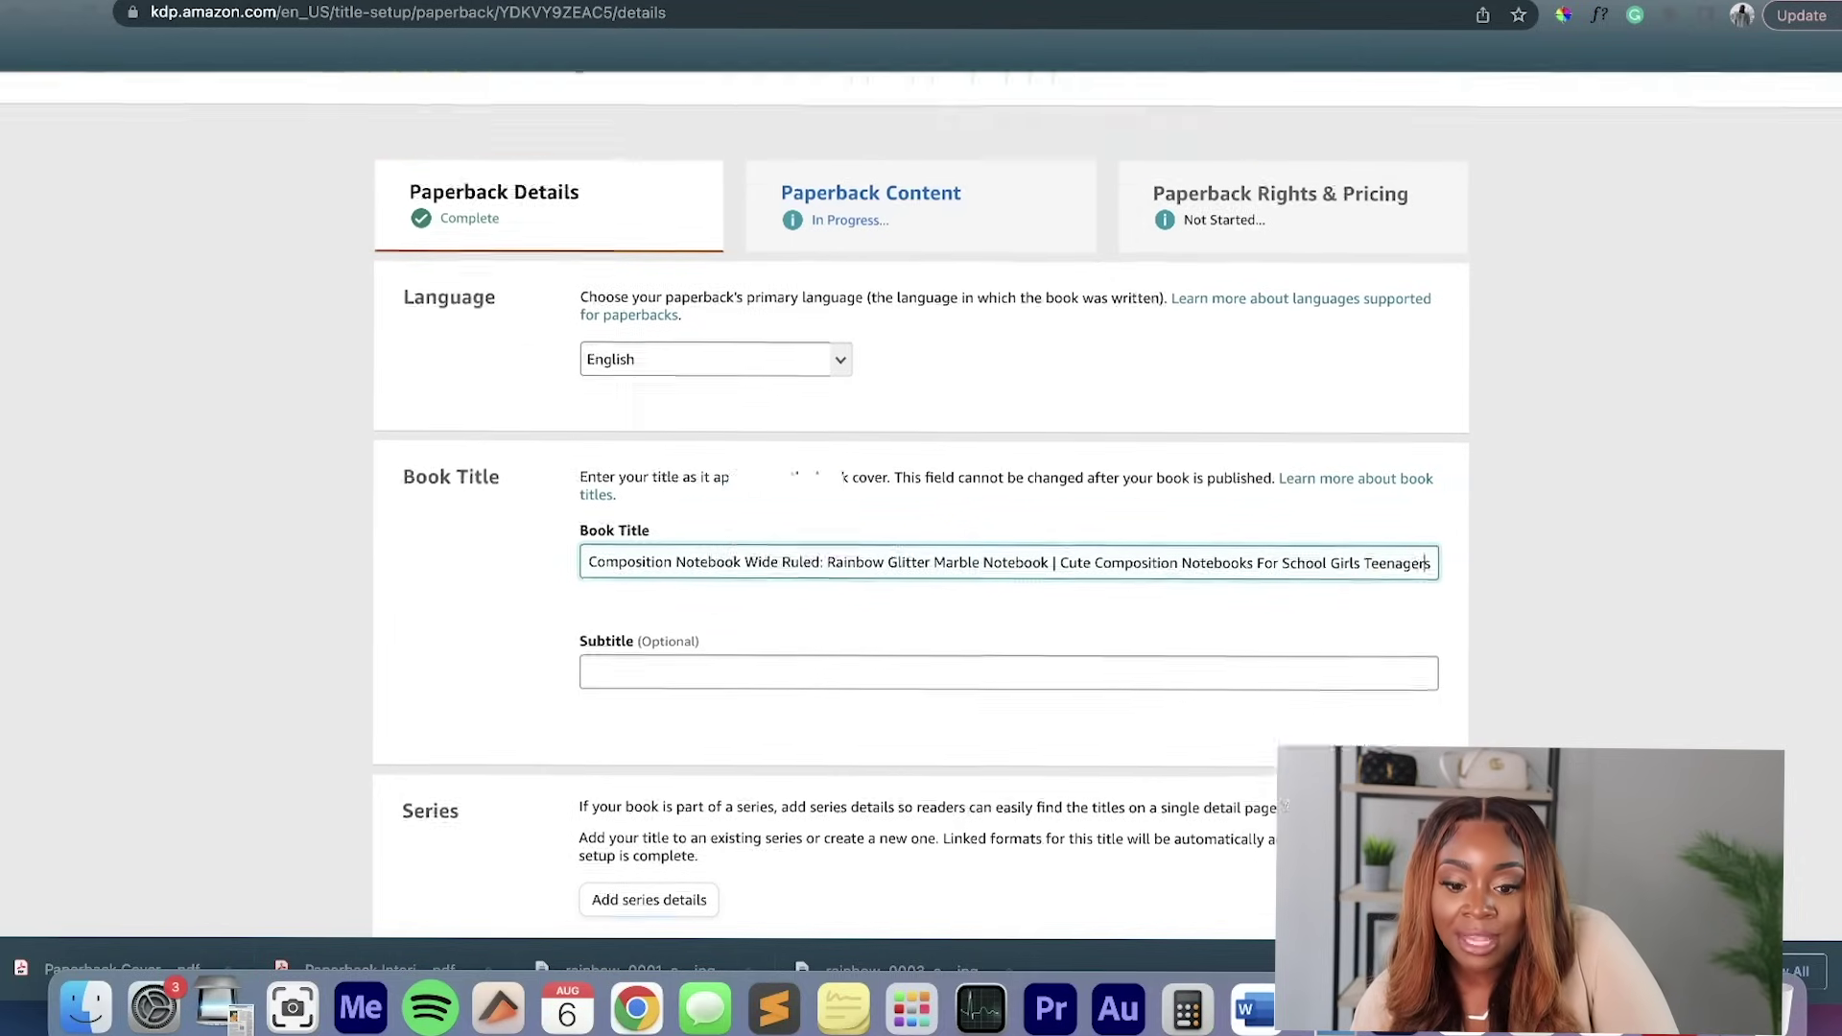
scroll(921, 499, "down", 3)
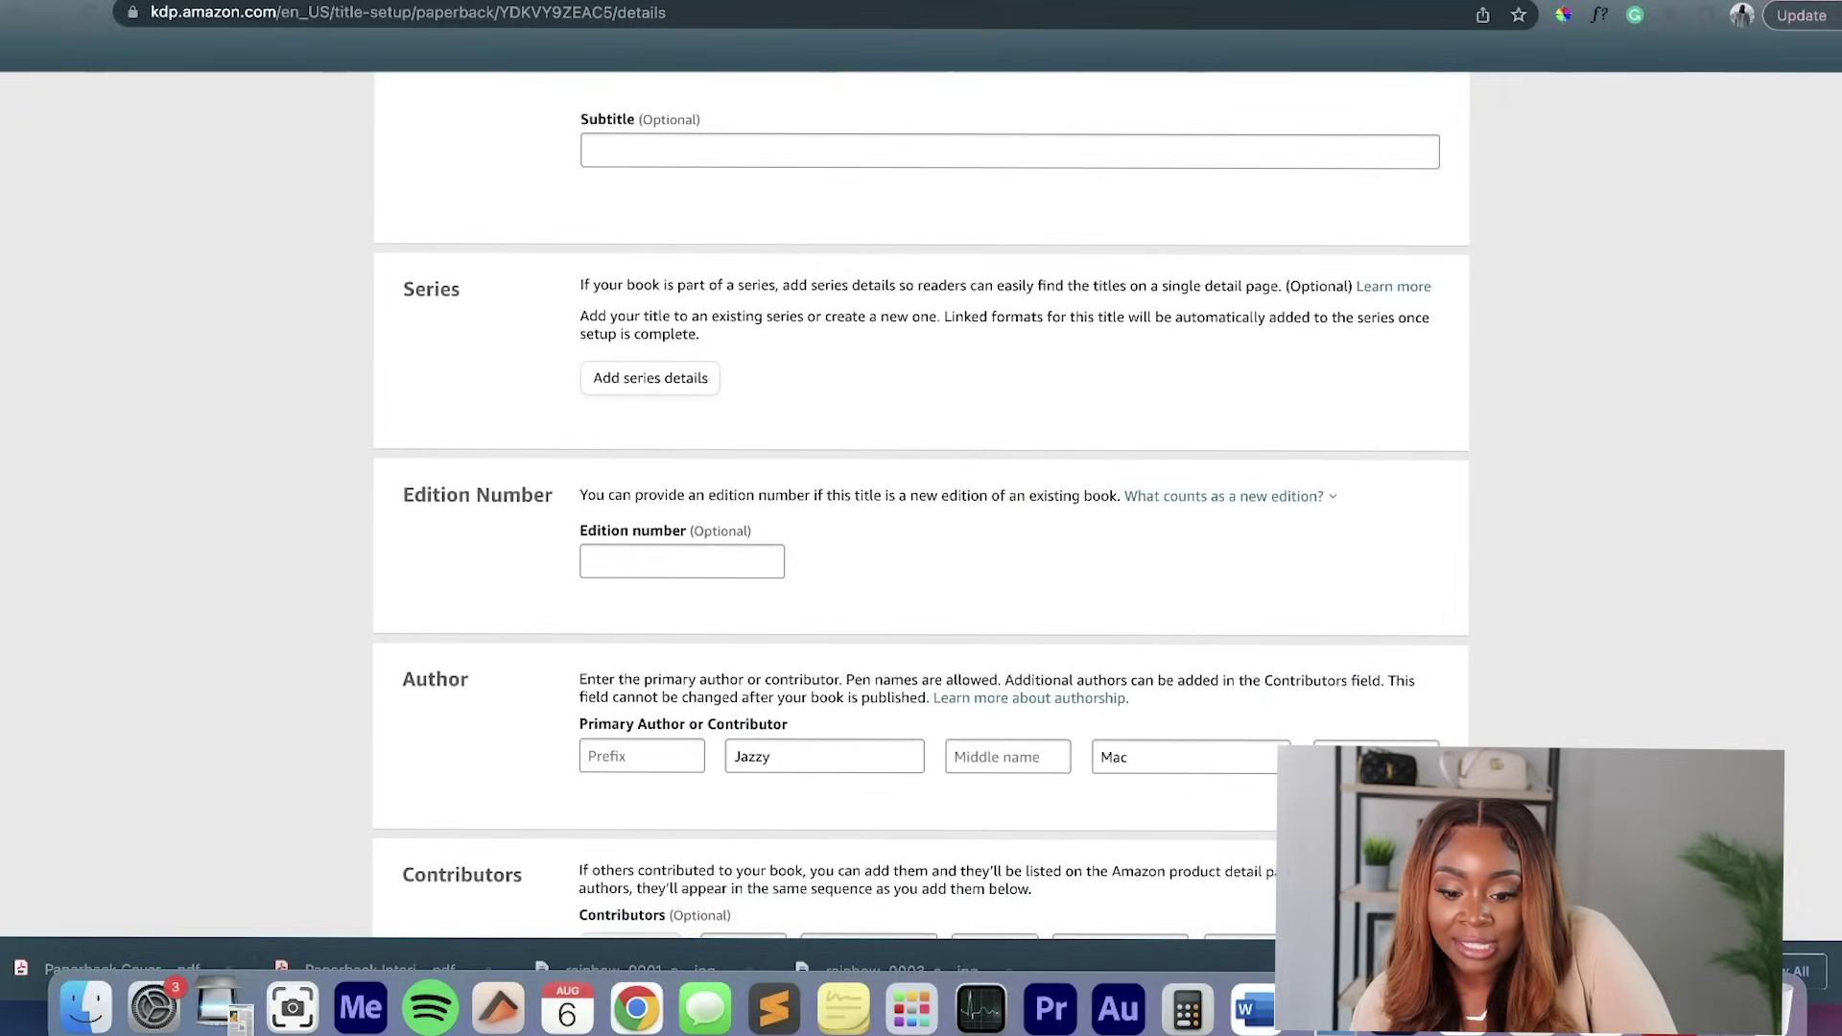
scroll(921, 499, "down", 3)
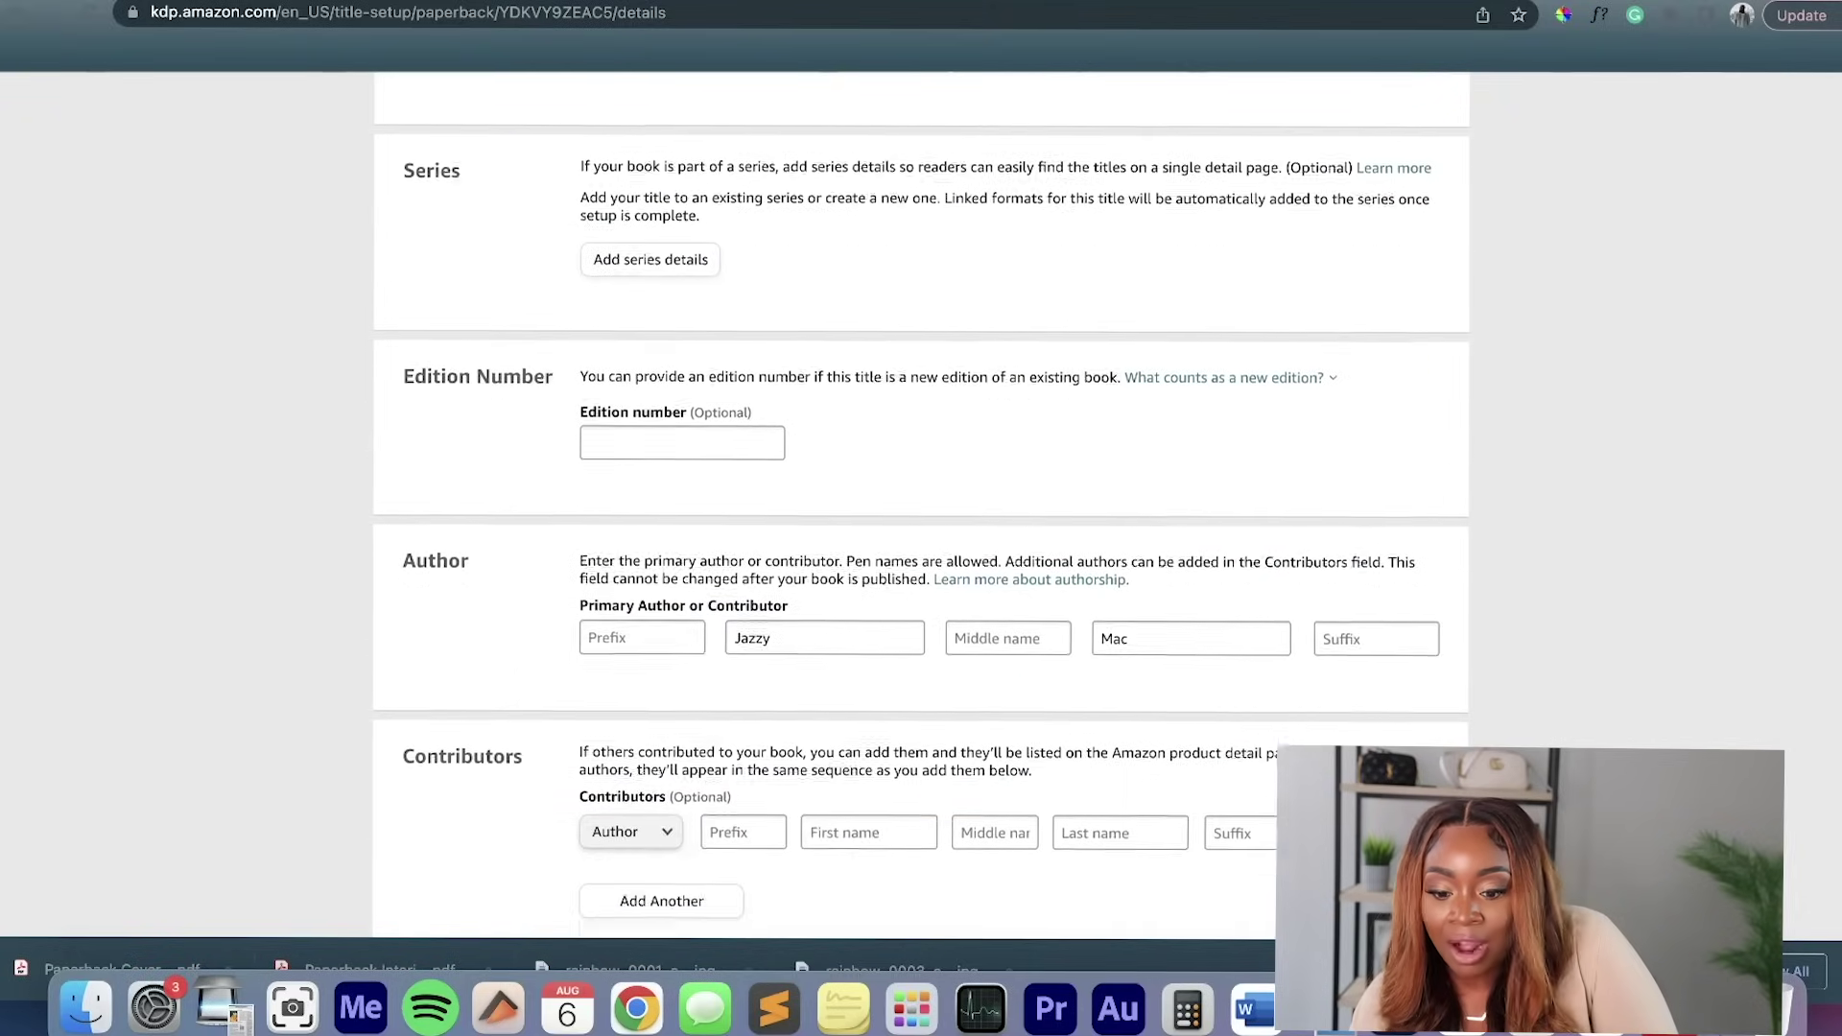
scroll(921, 499, "down", 10)
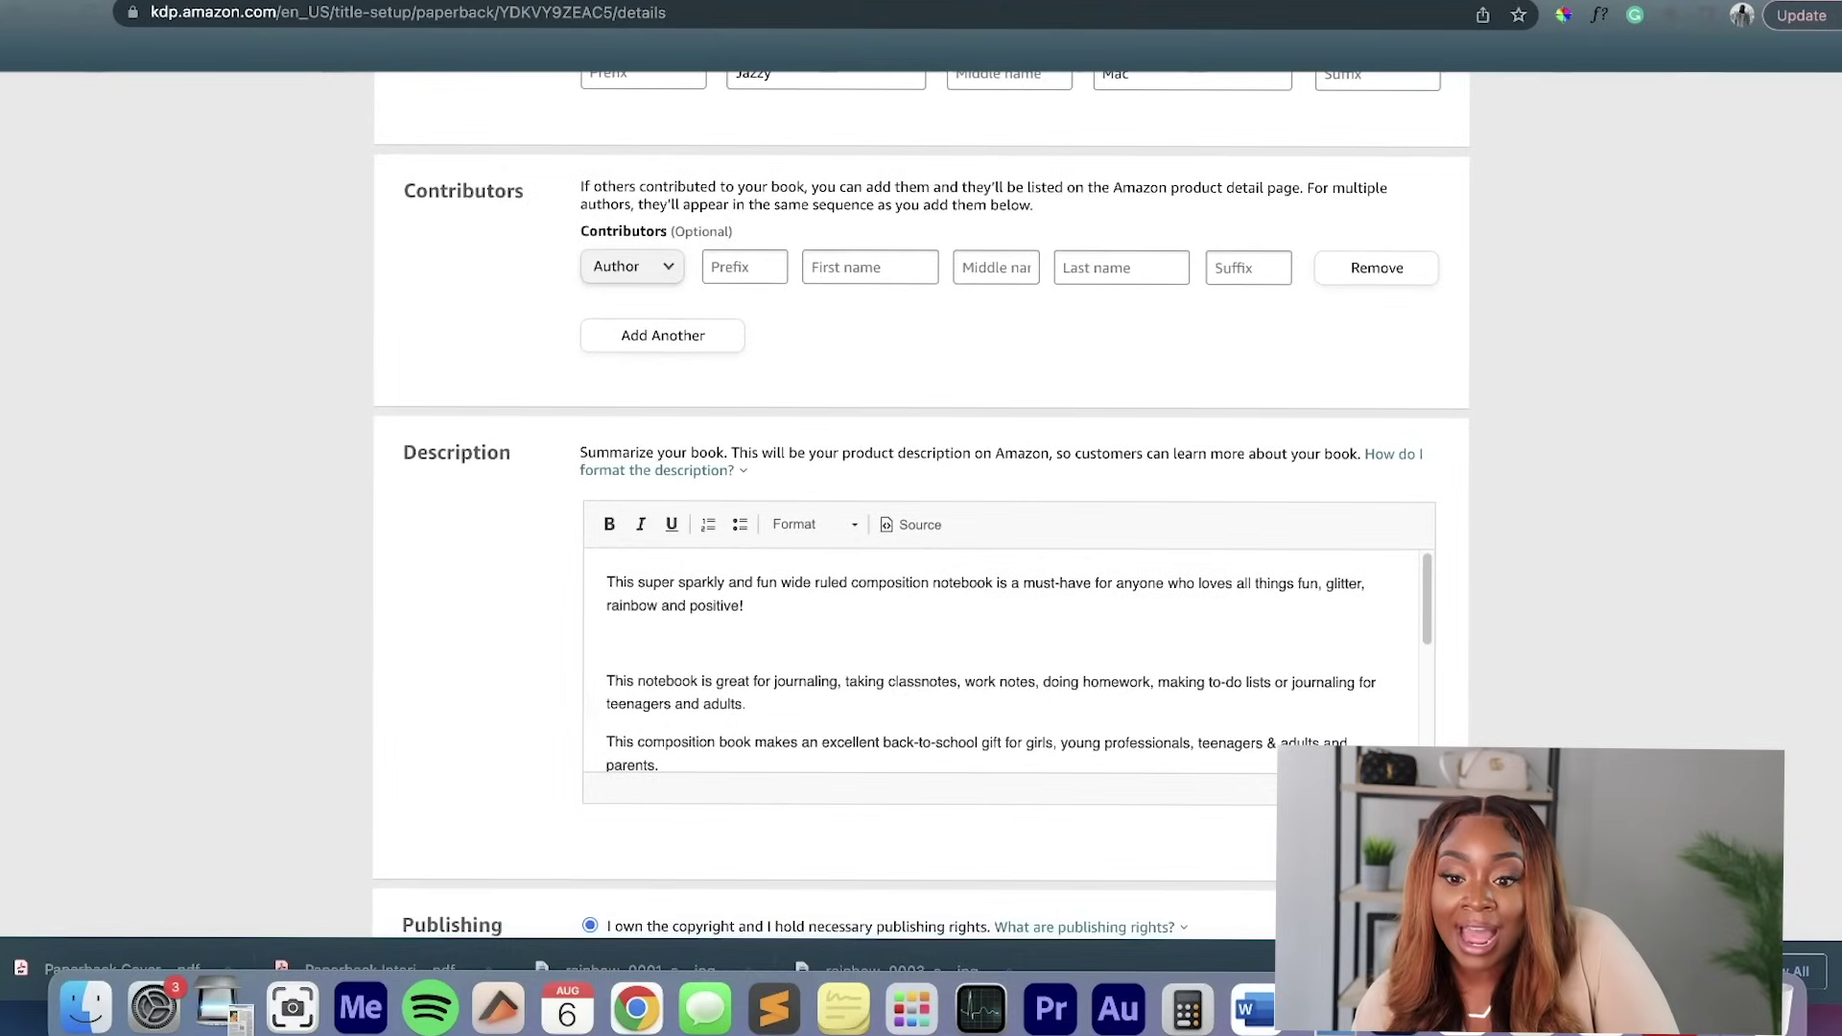
key("ctrl+Tab")
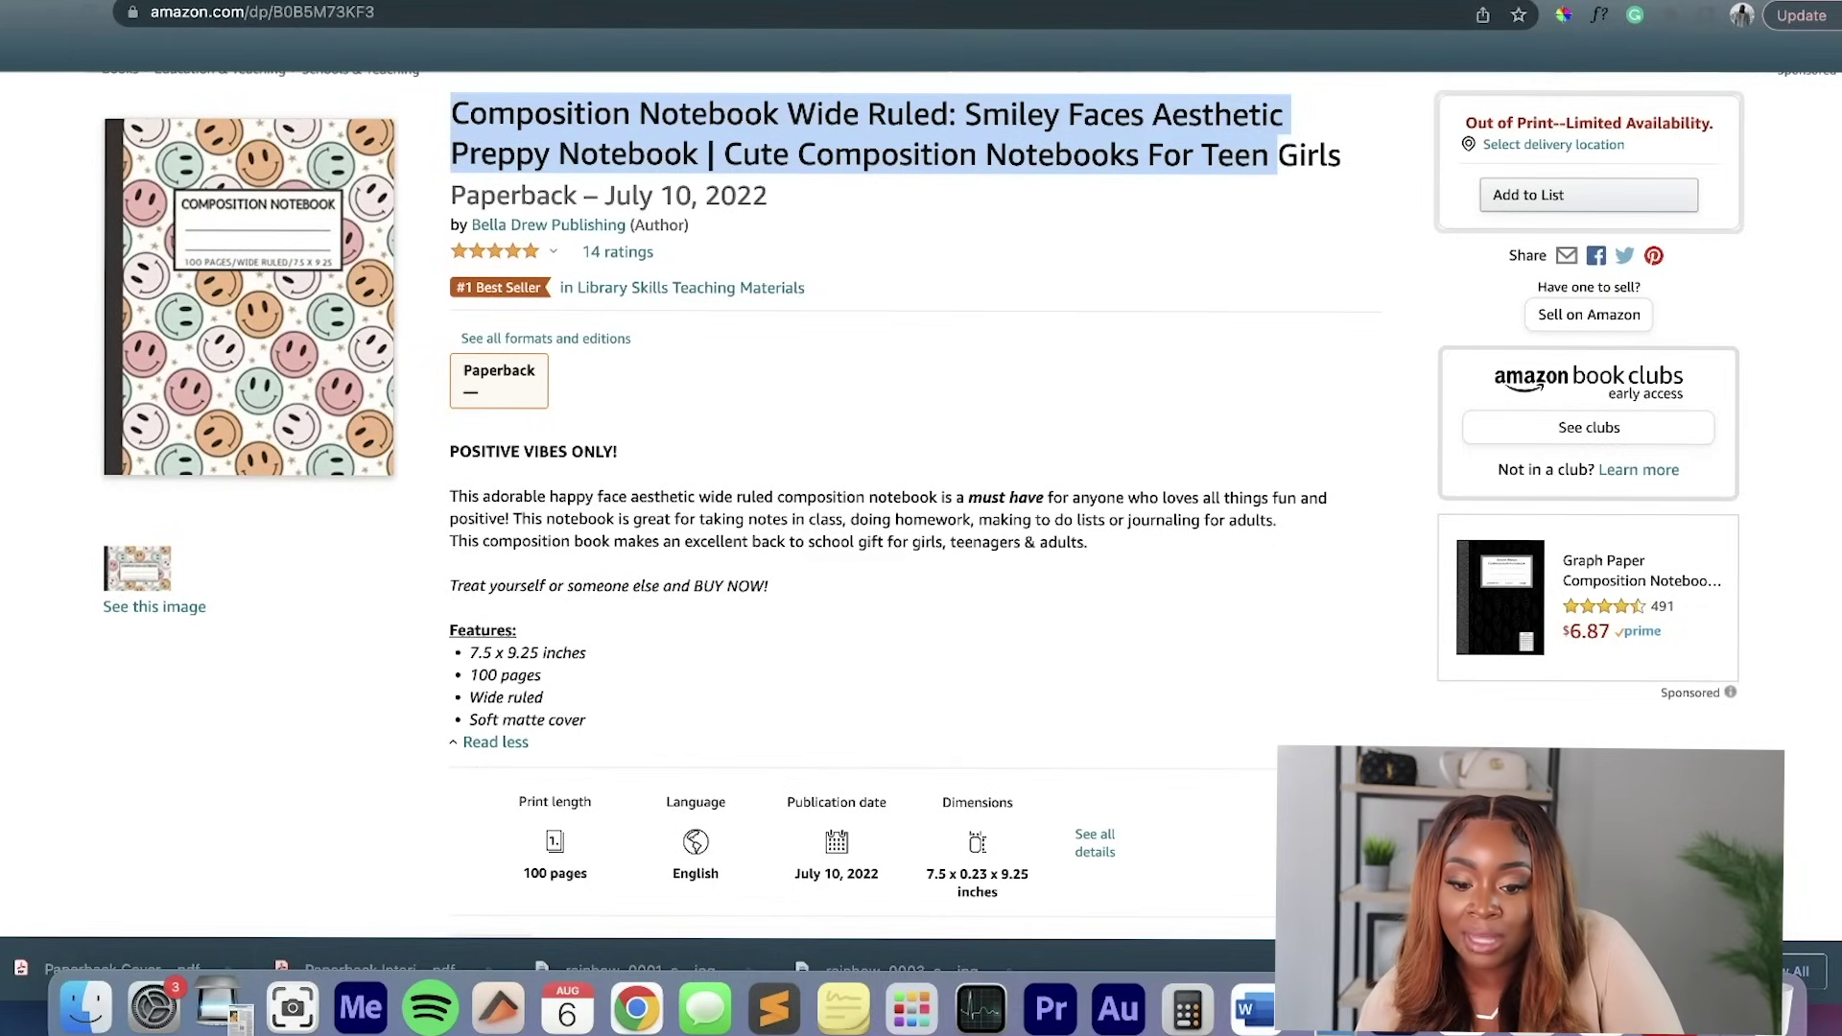
left_click_drag(1088, 543, 450, 449)
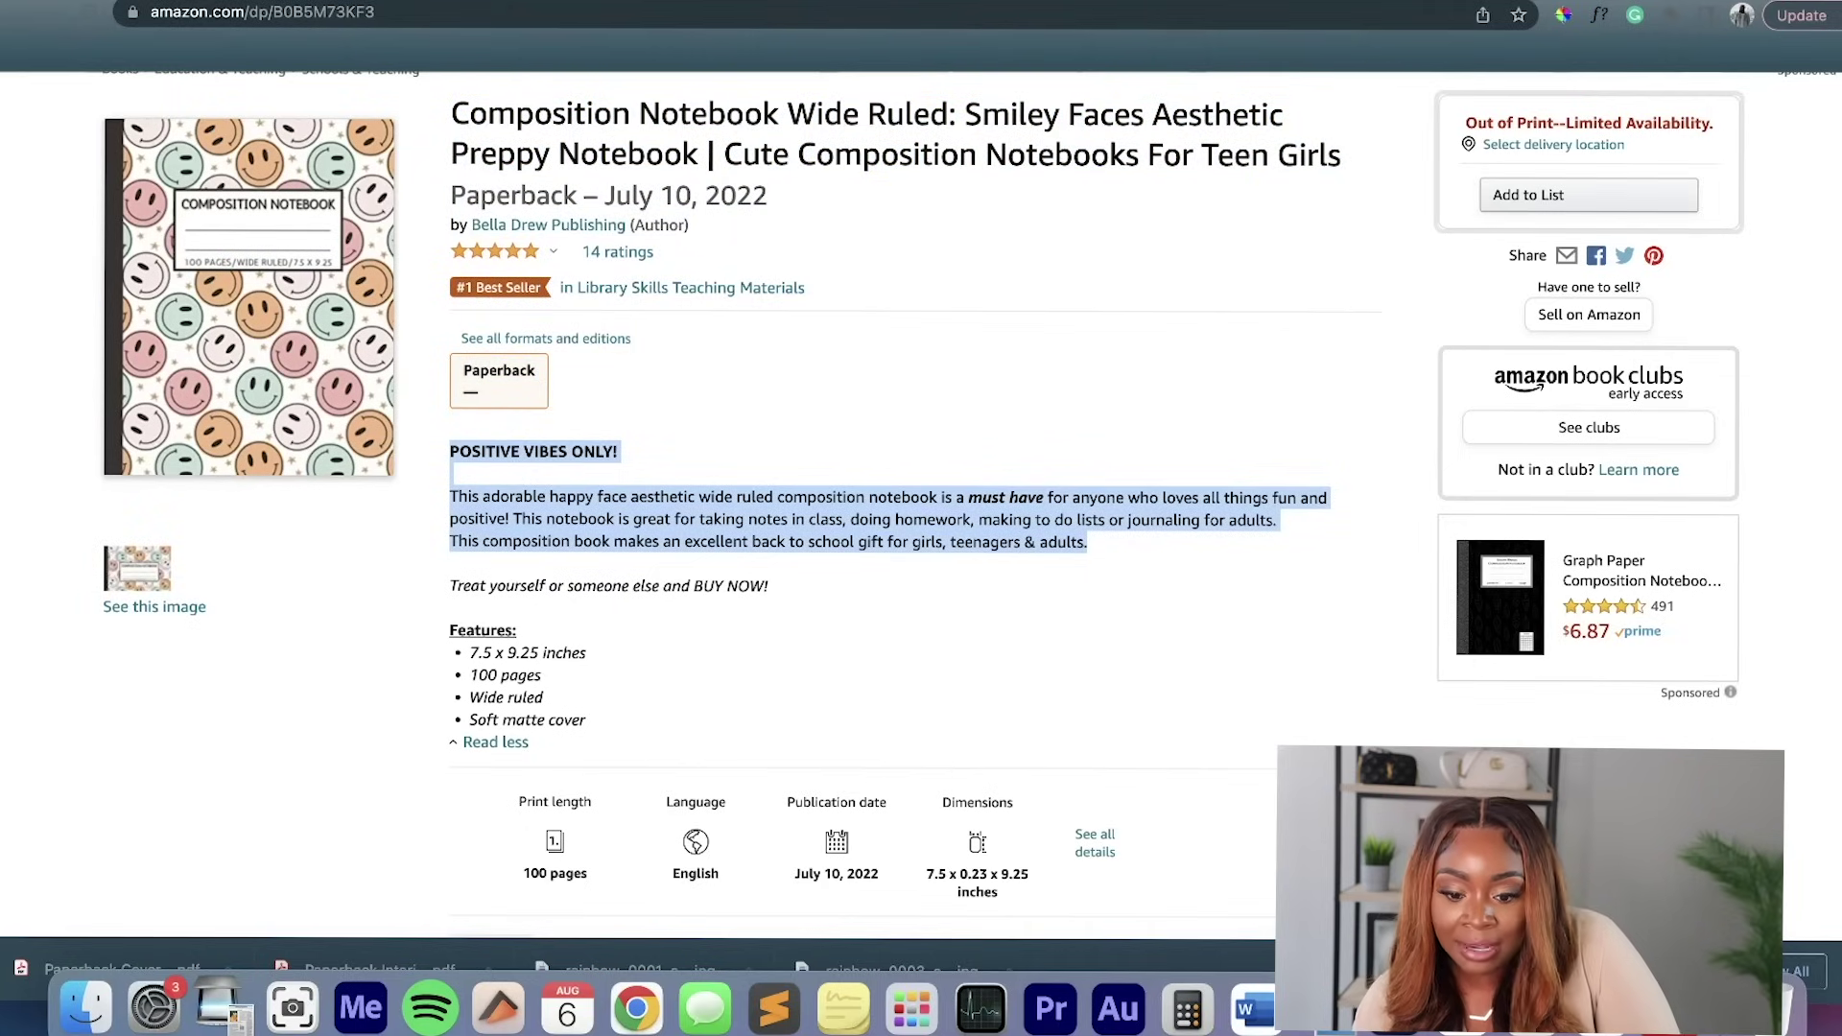
key("ctrl+Tab")
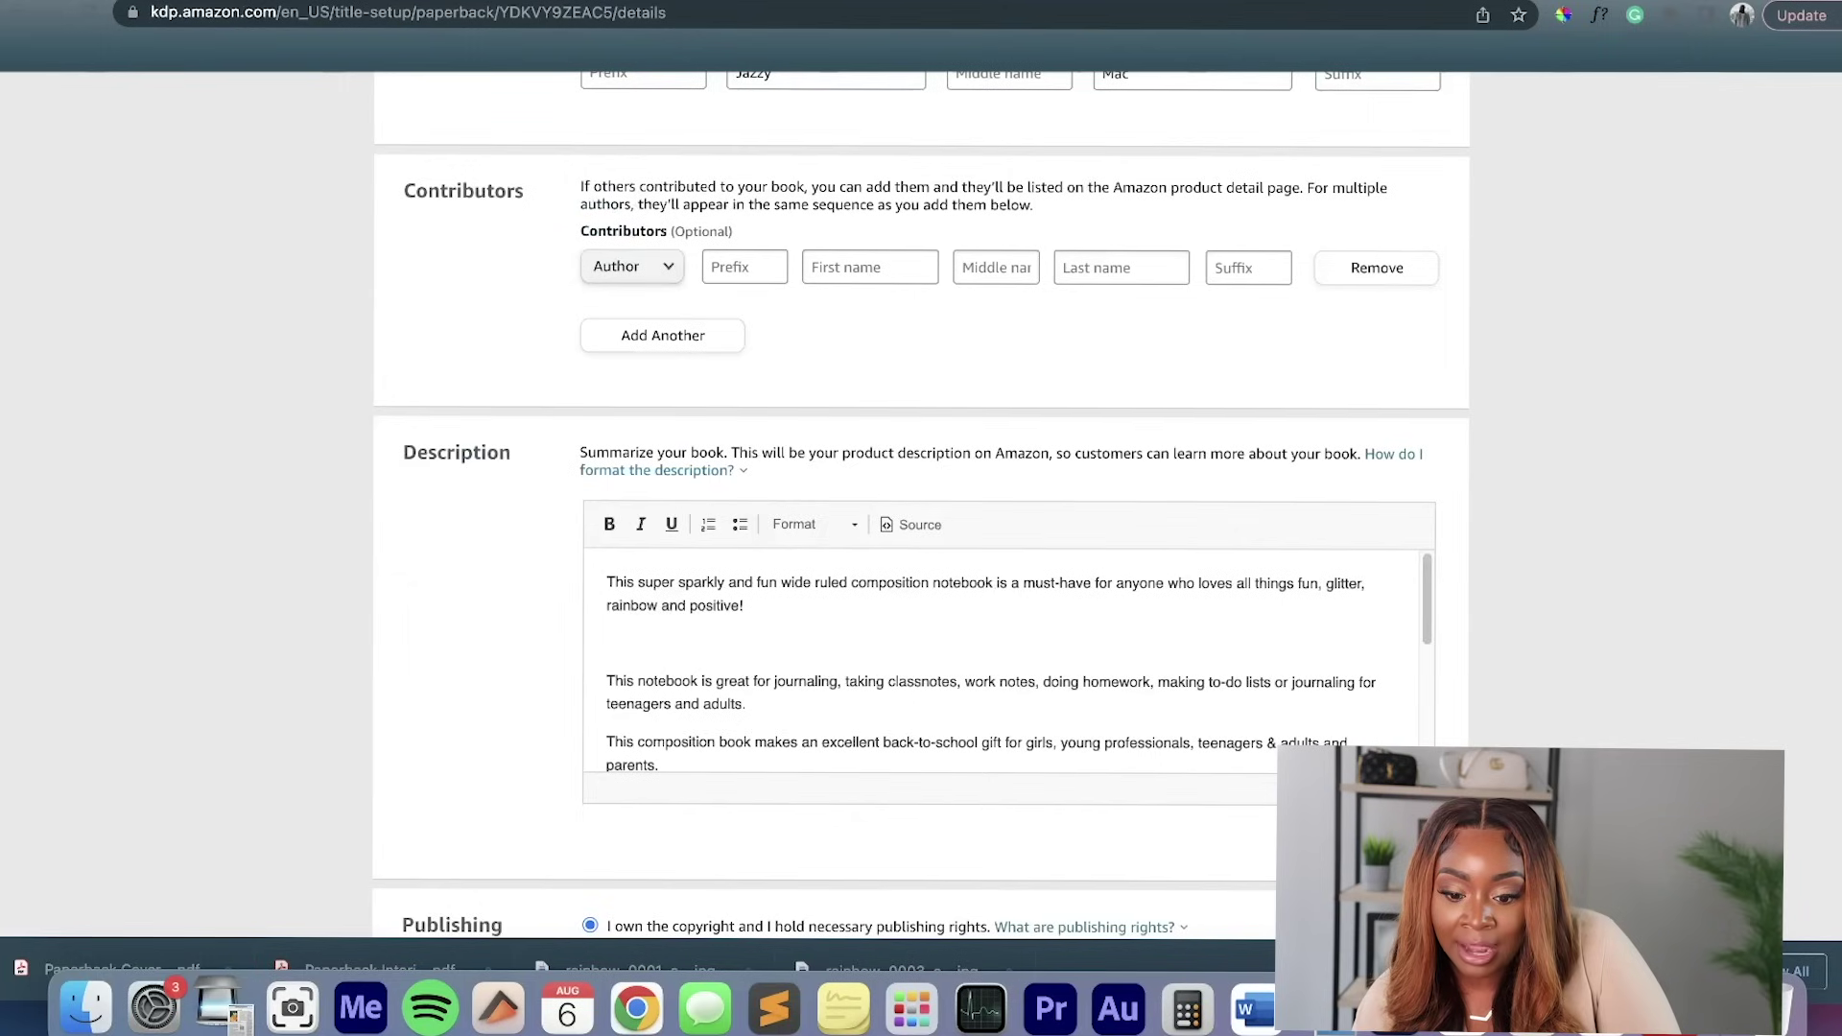
scroll(1019, 662, "down", 1)
scroll(1007, 652, "down", 8)
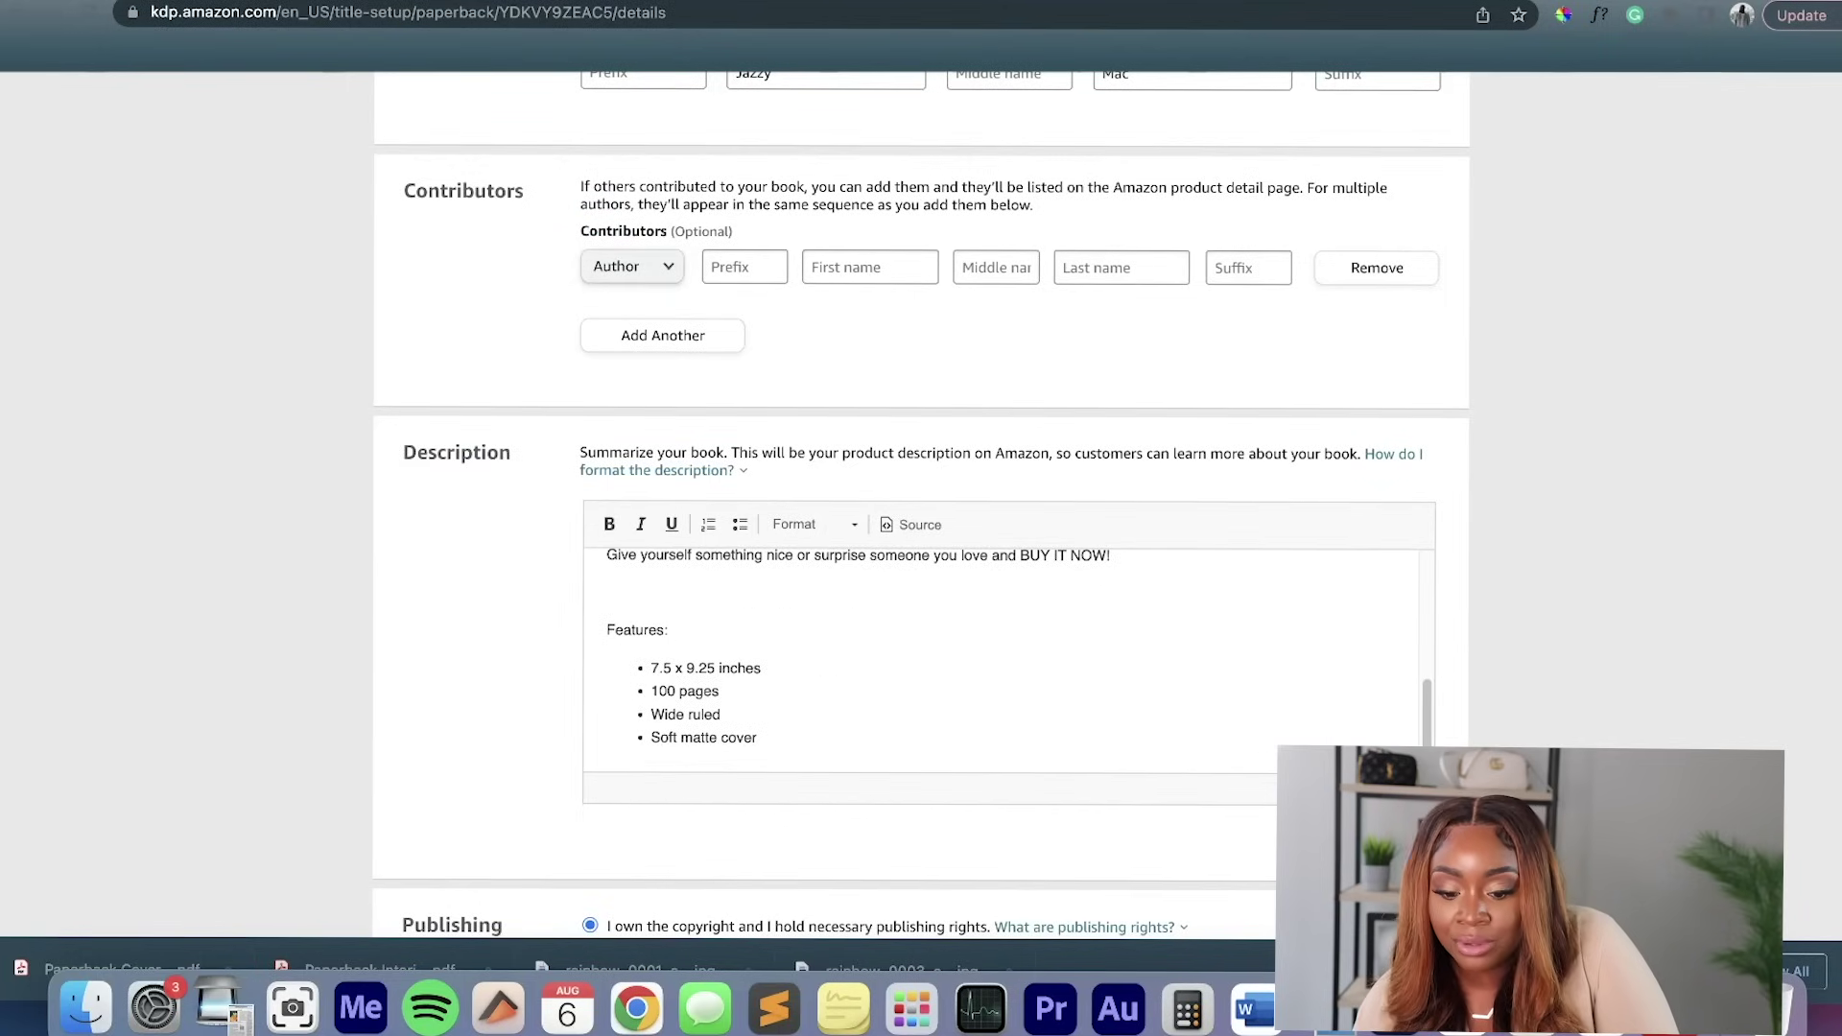
scroll(921, 504, "down", 6)
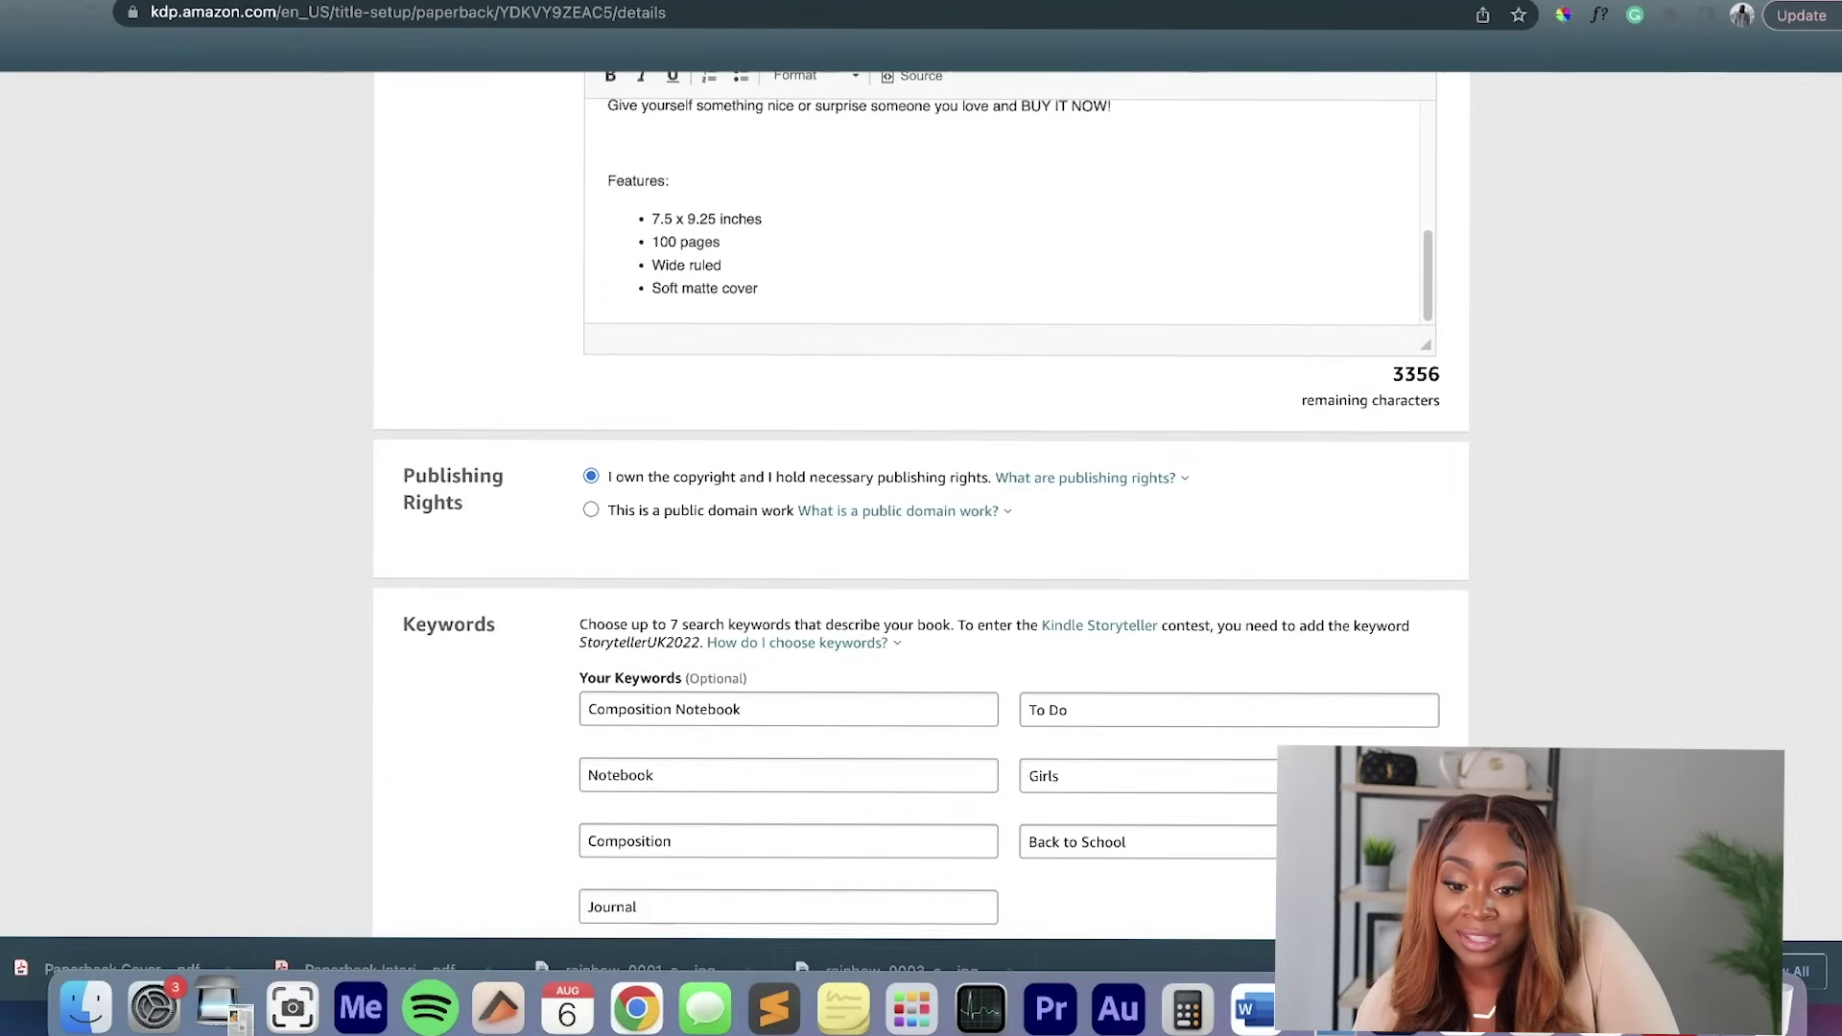
Mark the book as a public domain work and briefly view the keyword-choosing help.
left_click(590, 510)
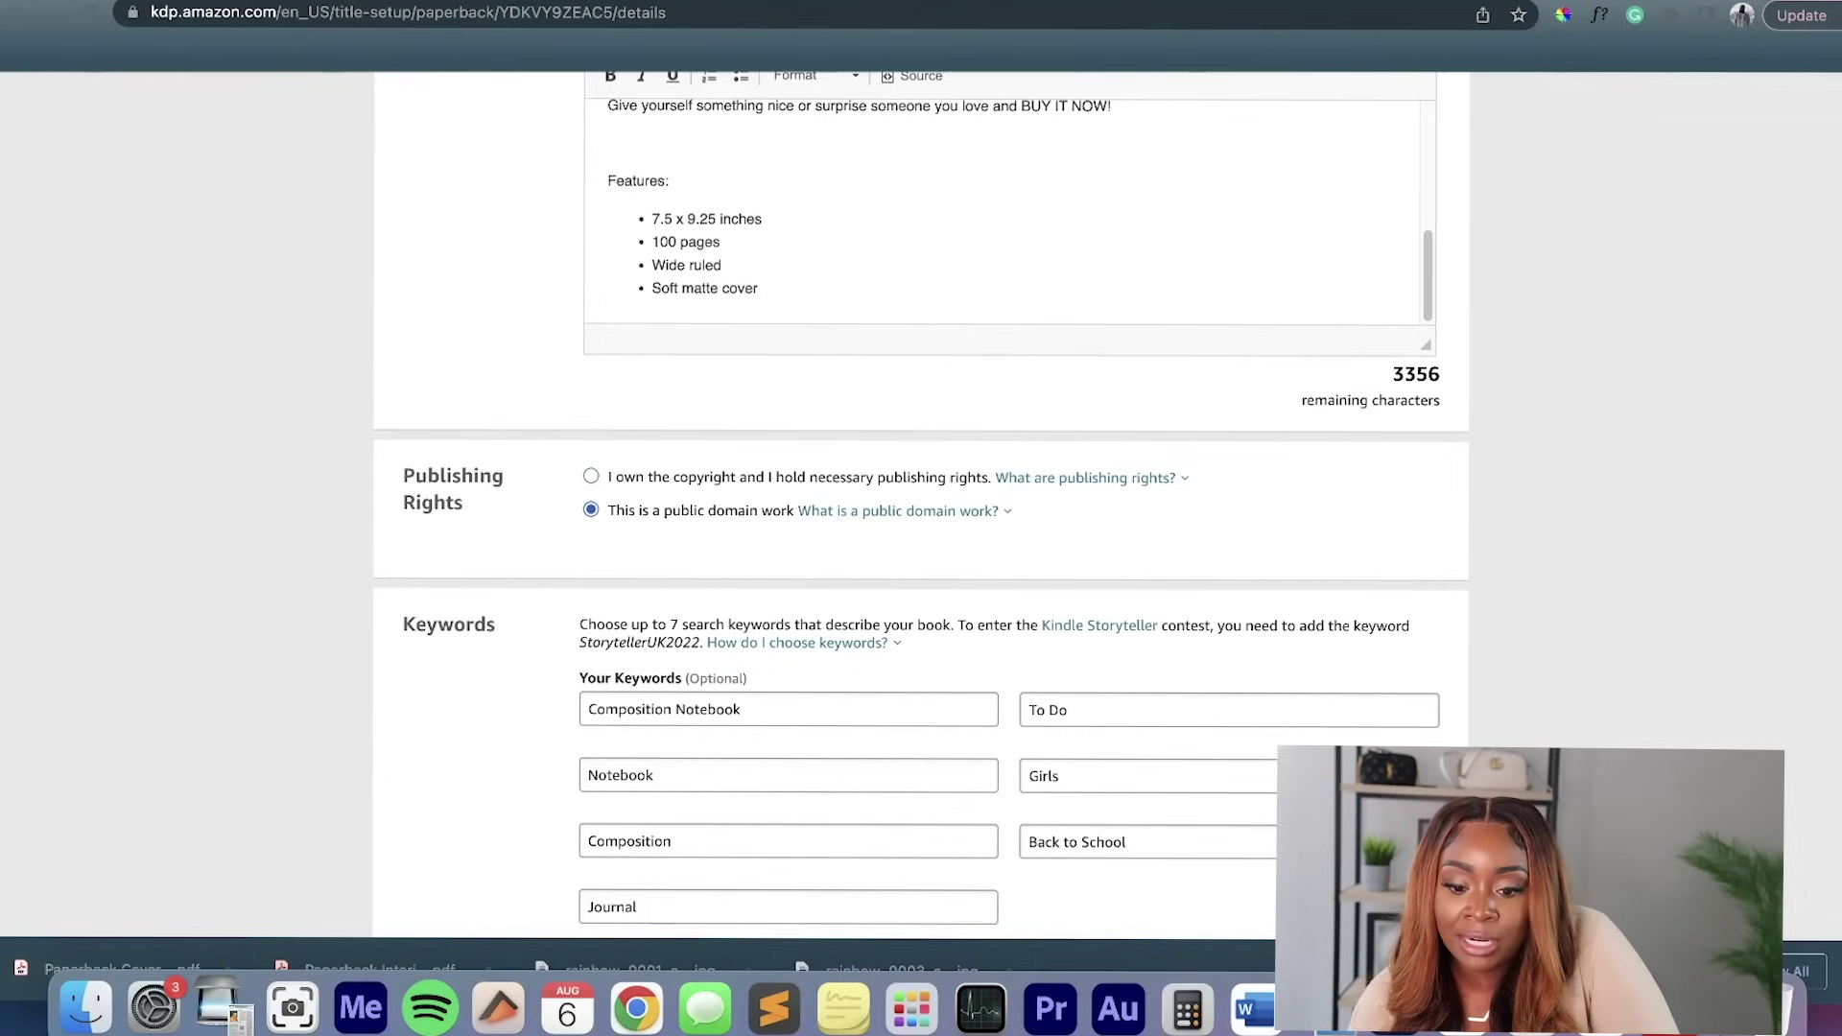
scroll(921, 499, "down", 1)
scroll(921, 499, "down", 4)
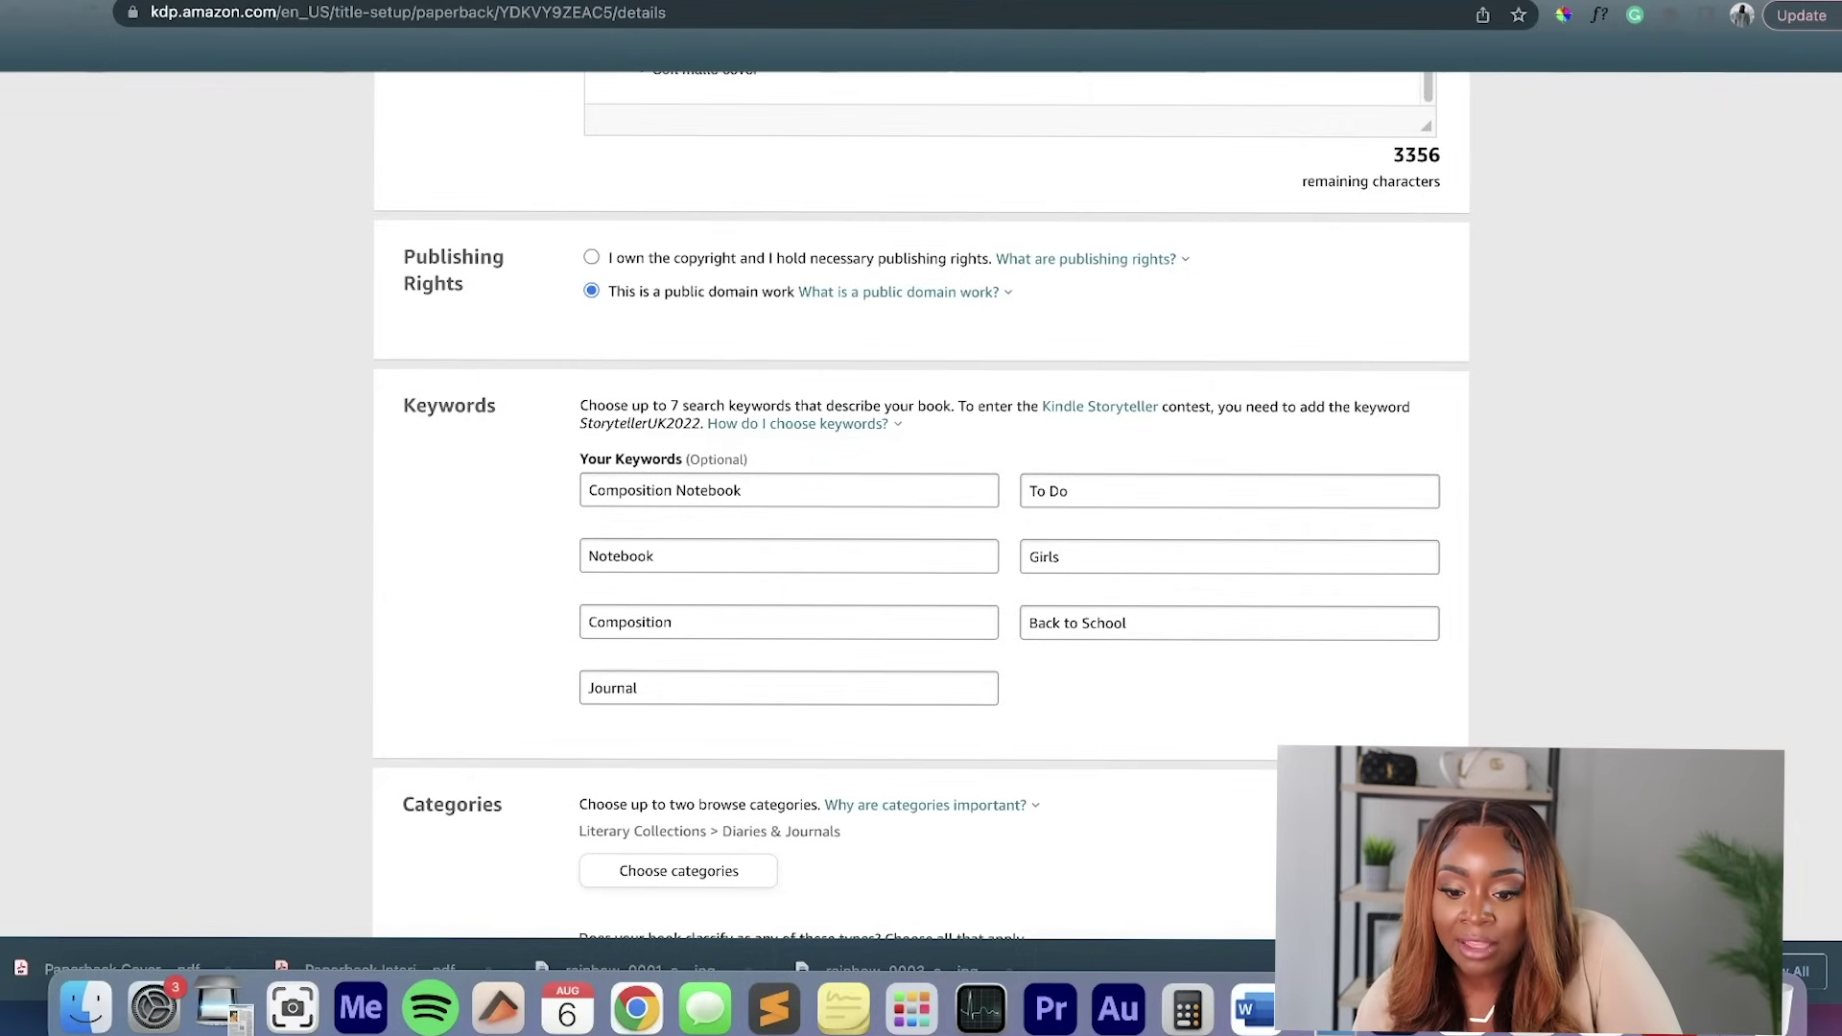
left_click(797, 424)
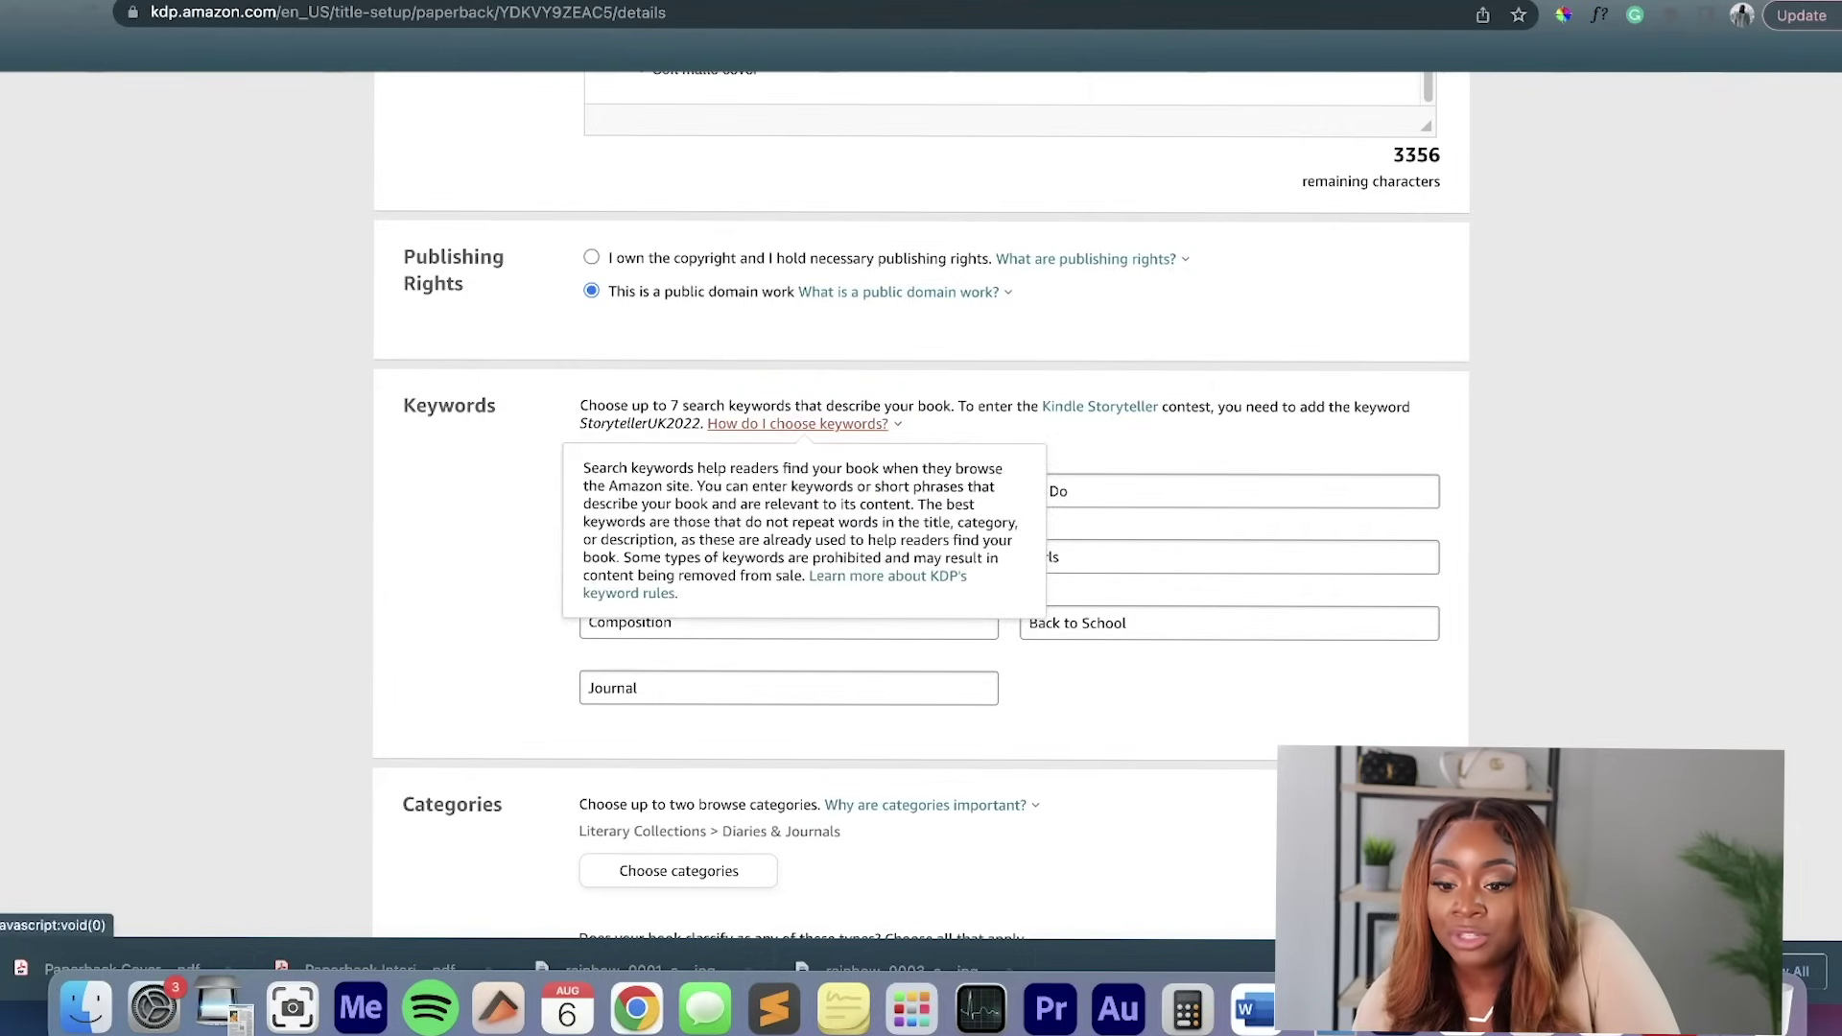
key("Escape")
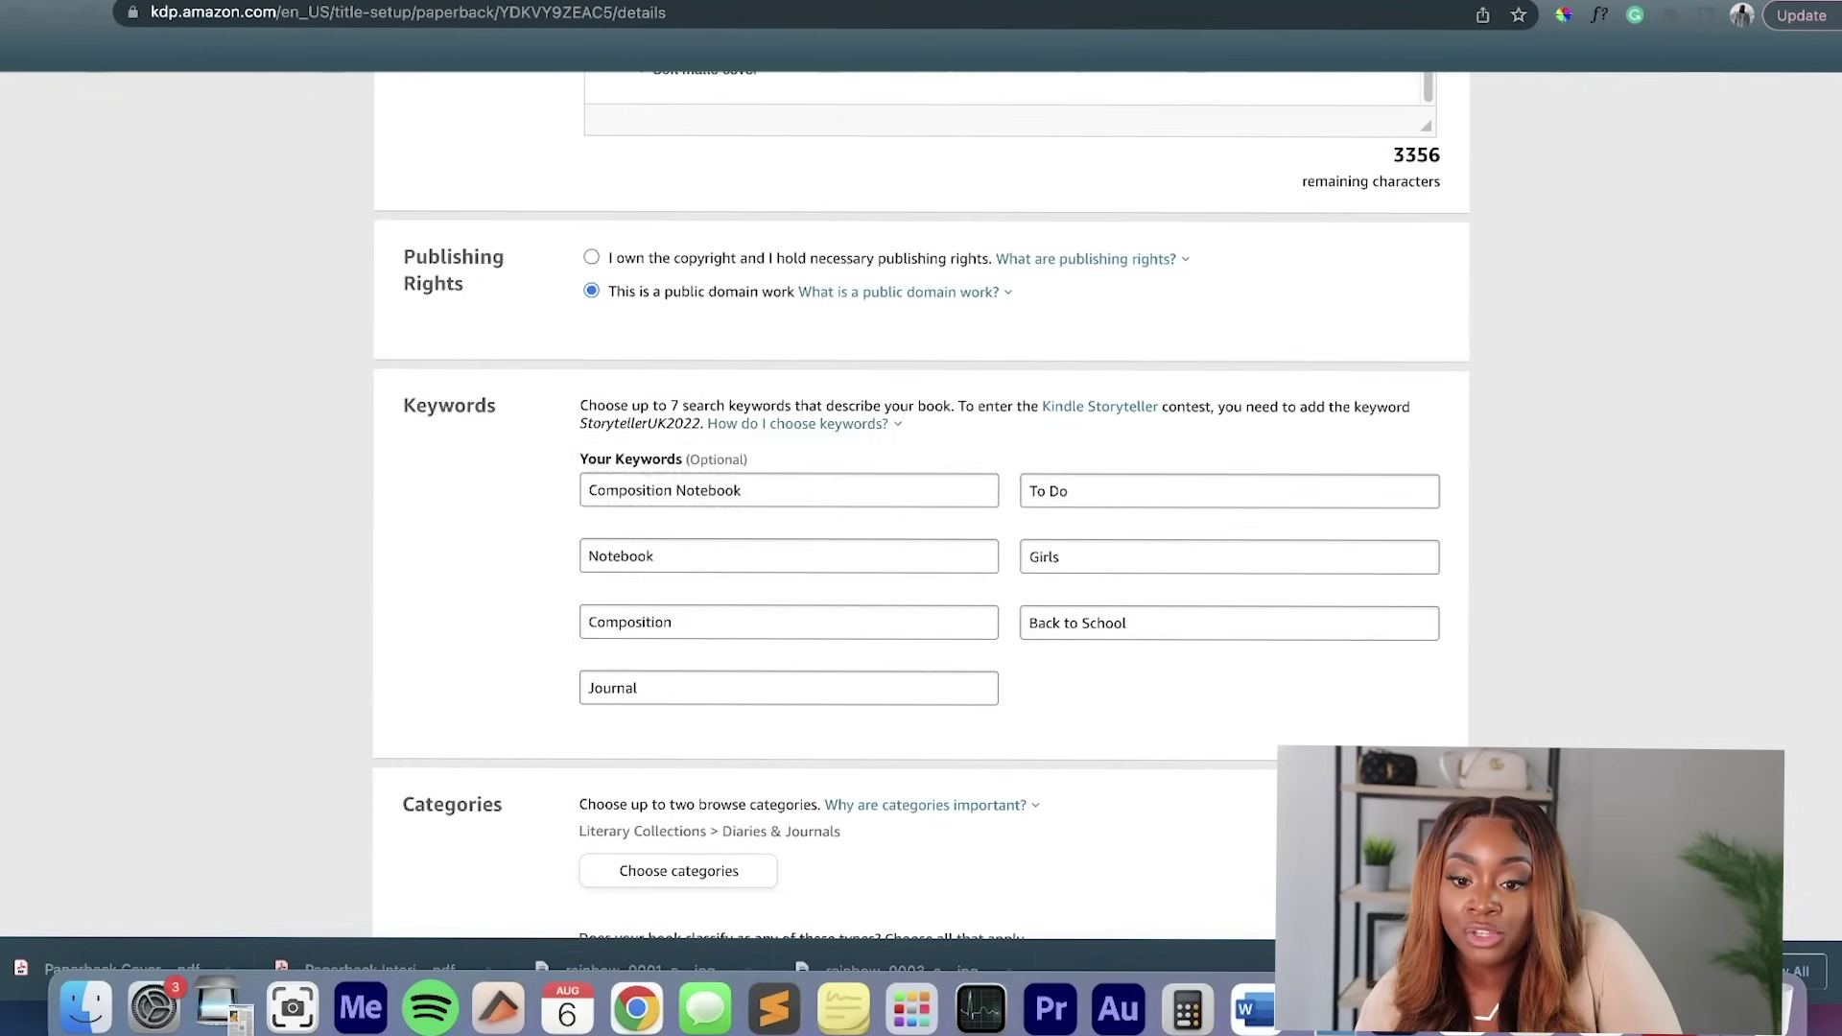
Review competing composition notebook prices ($5.98, $5.95) in the BookBolt Cloud results.
key("ctrl+Tab")
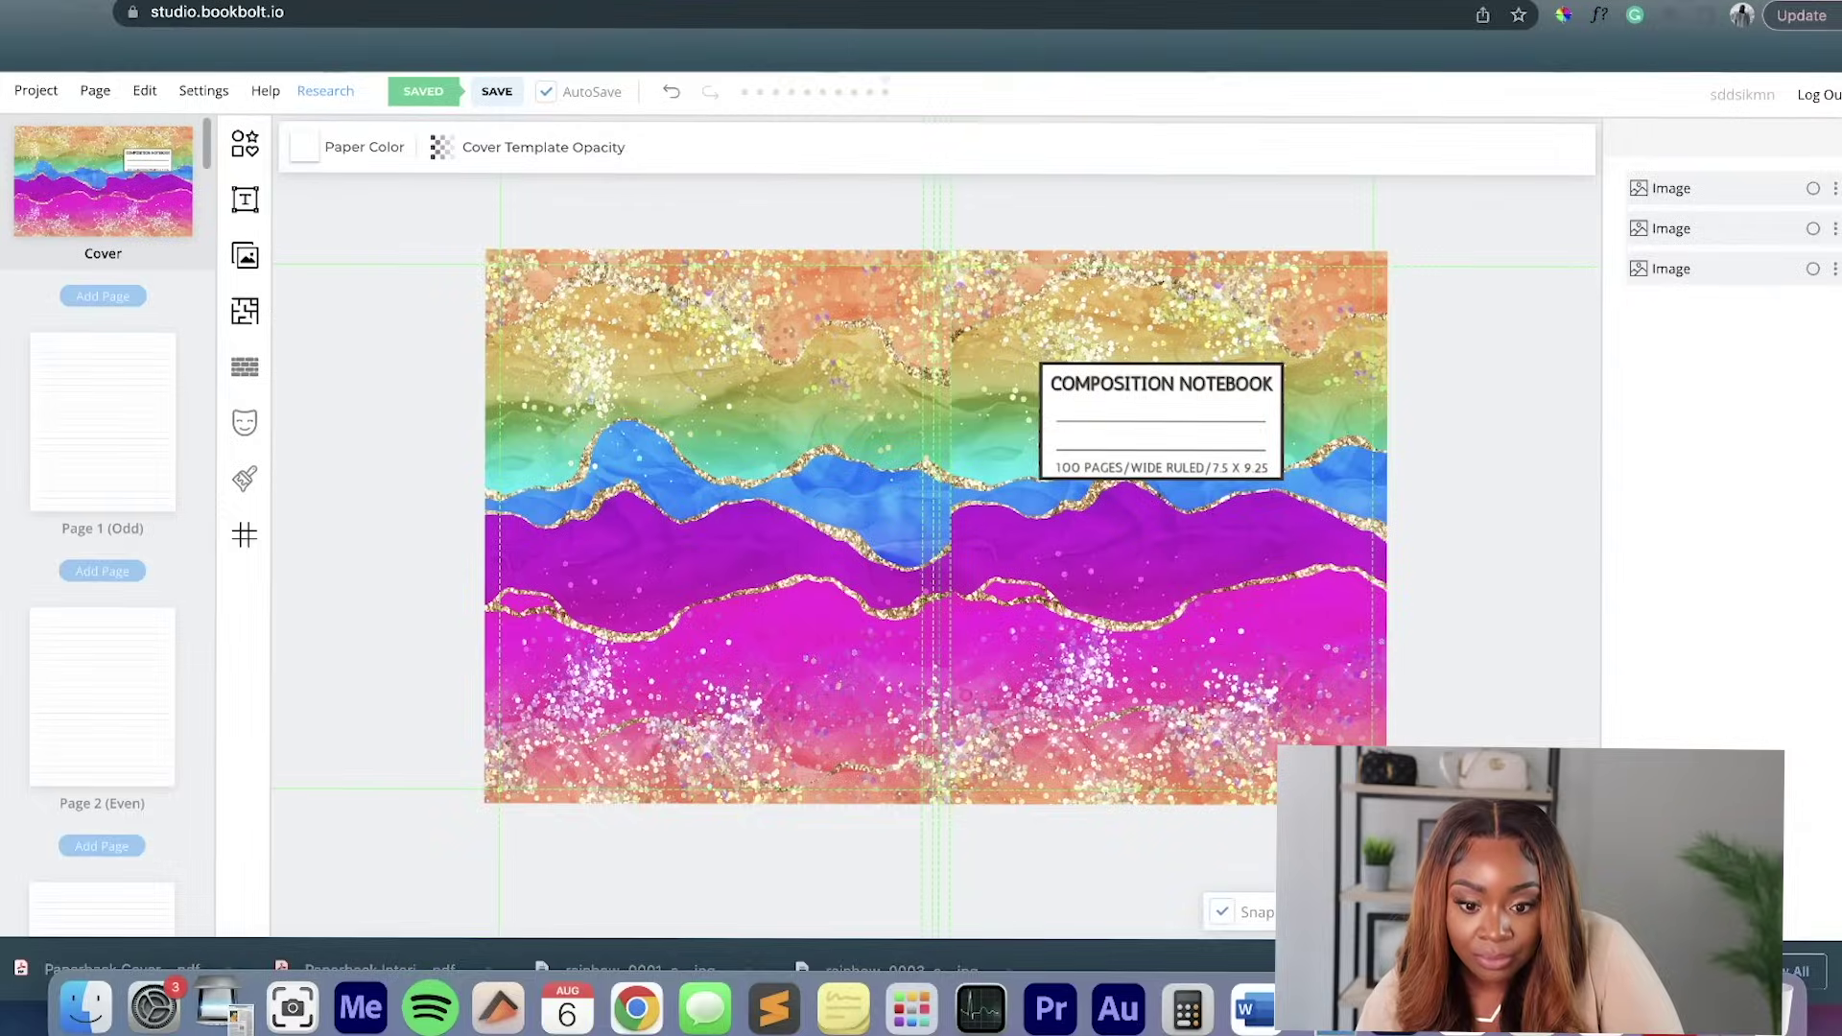
key("ctrl+Tab")
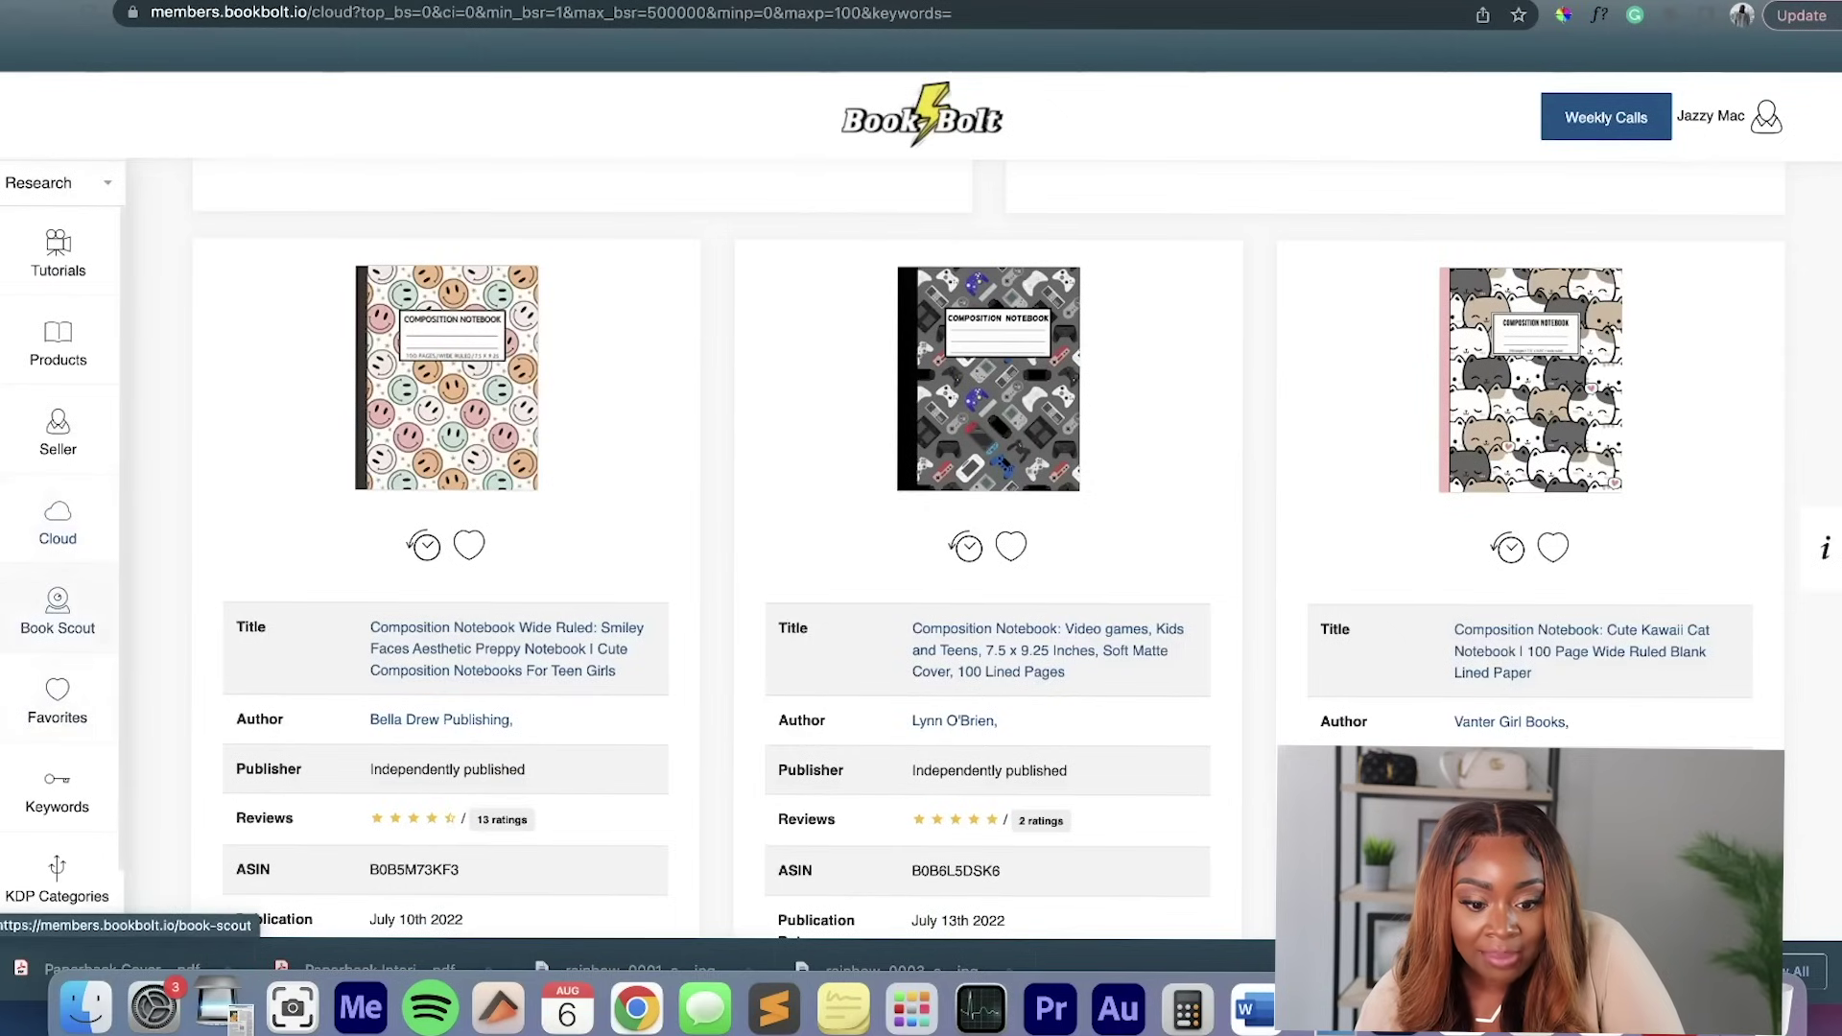
scroll(57, 595, "down", 3)
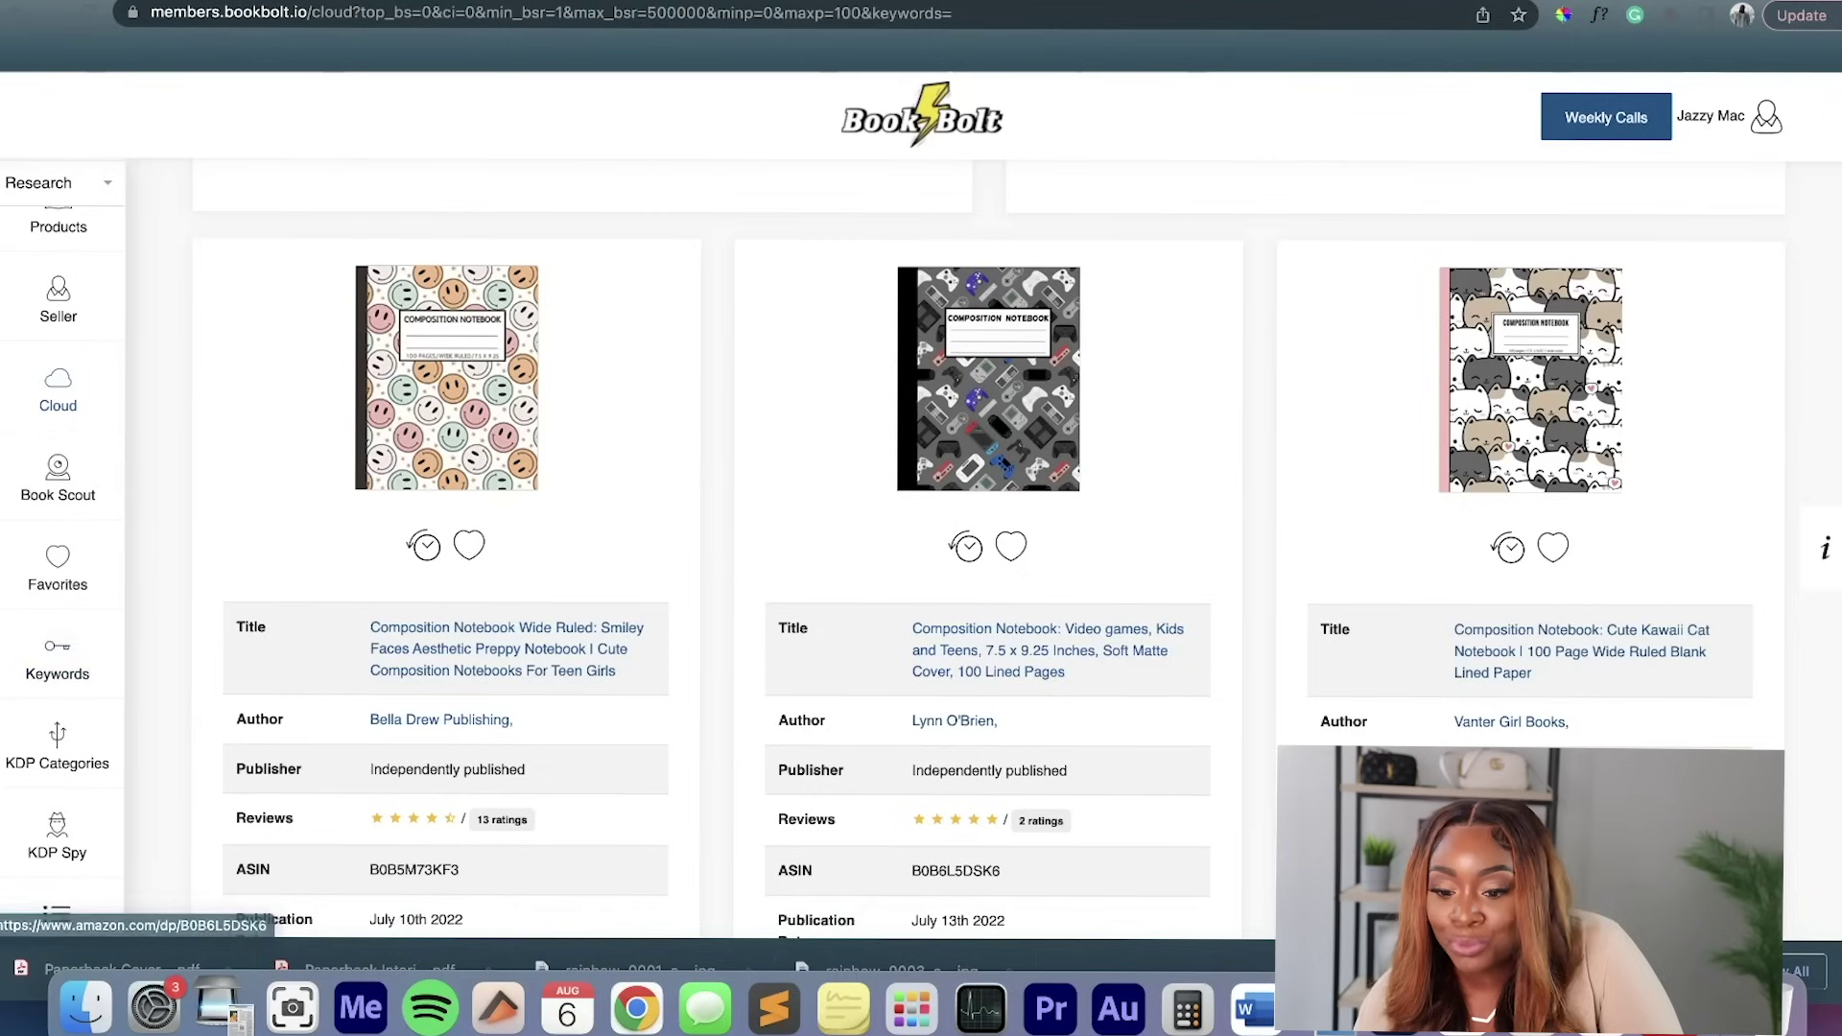
scroll(988, 384, "down", 2)
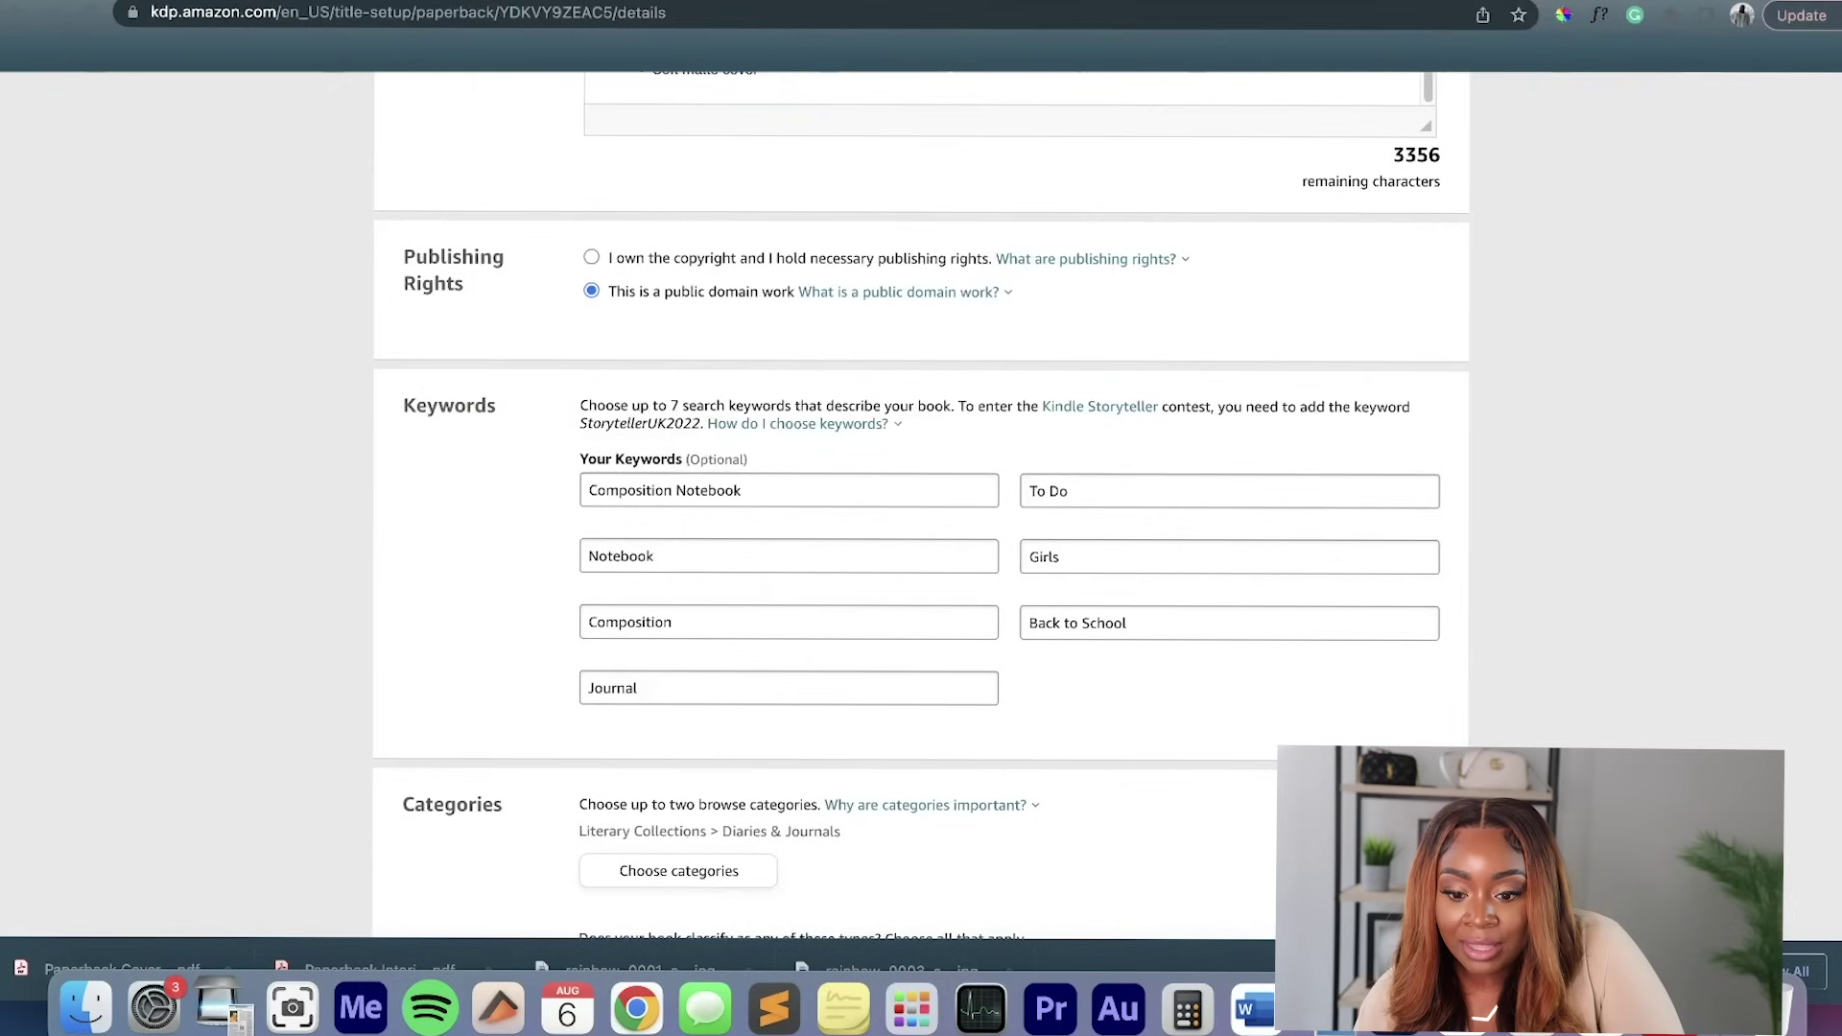
scroll(921, 506, "down", 5)
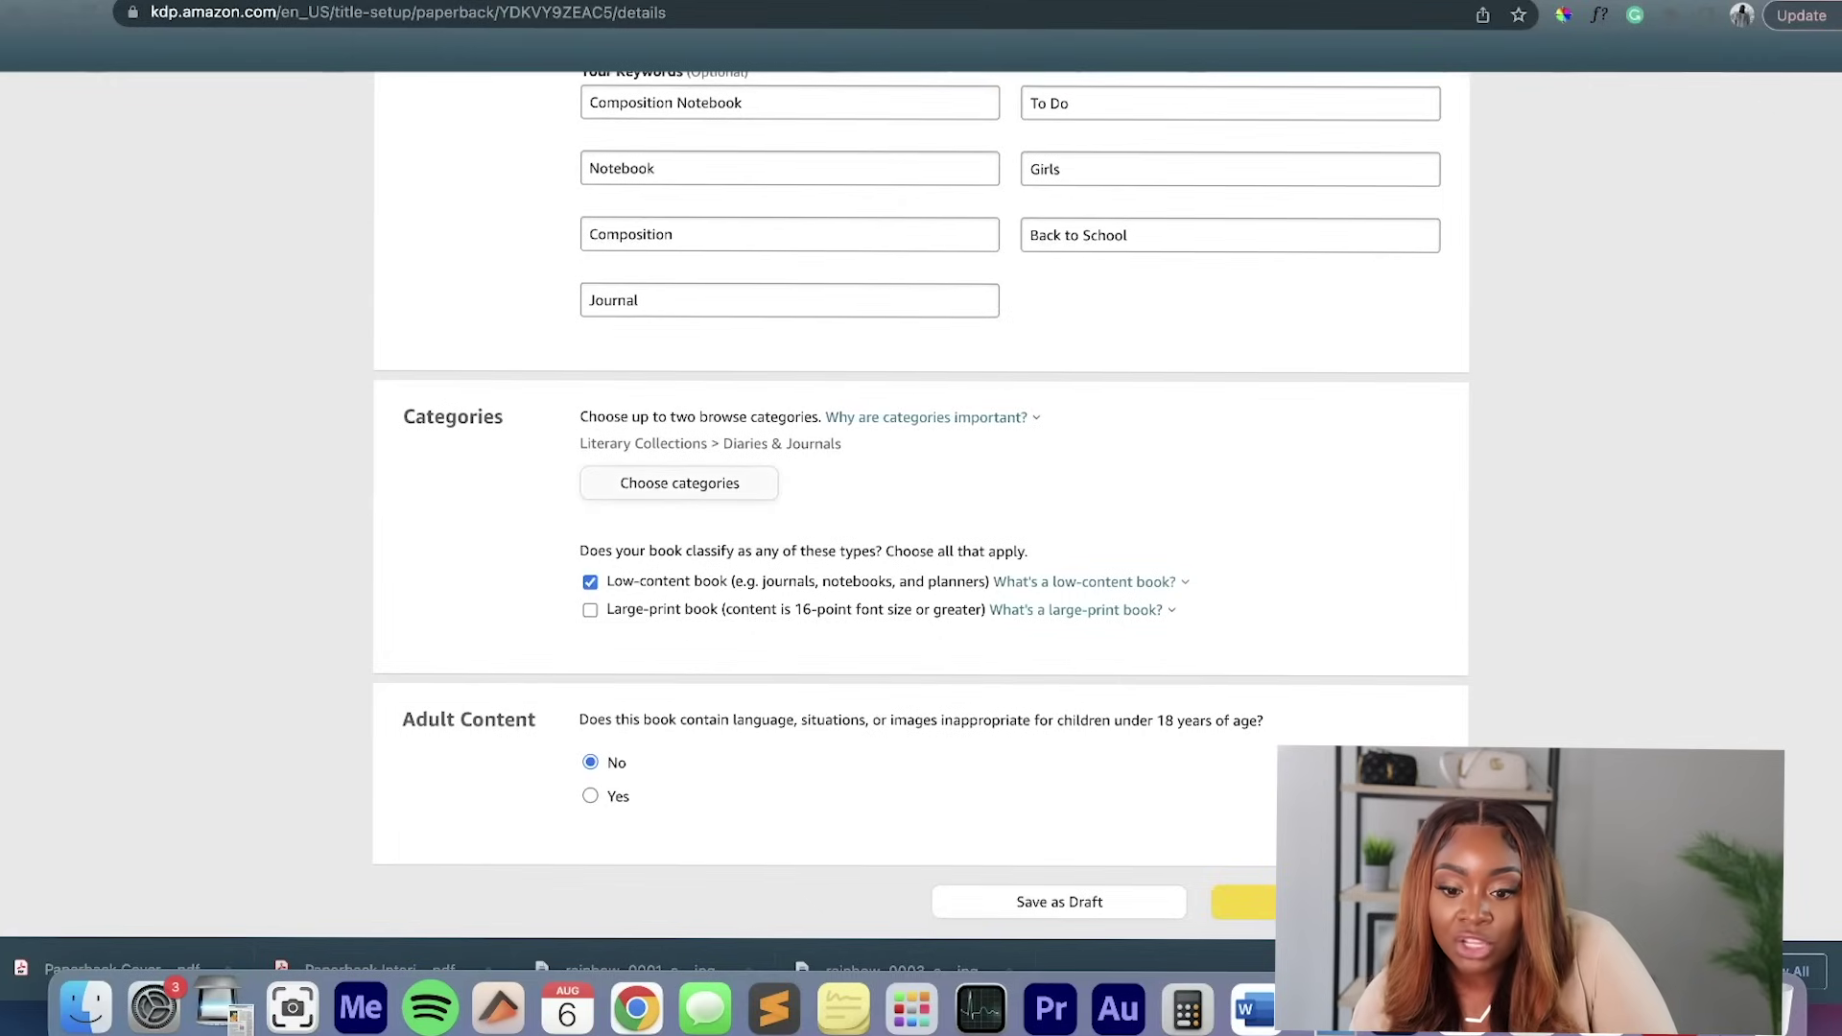
Keep the Literary Collections > Diaries & Journals category and save the paperback details.
left_click(680, 483)
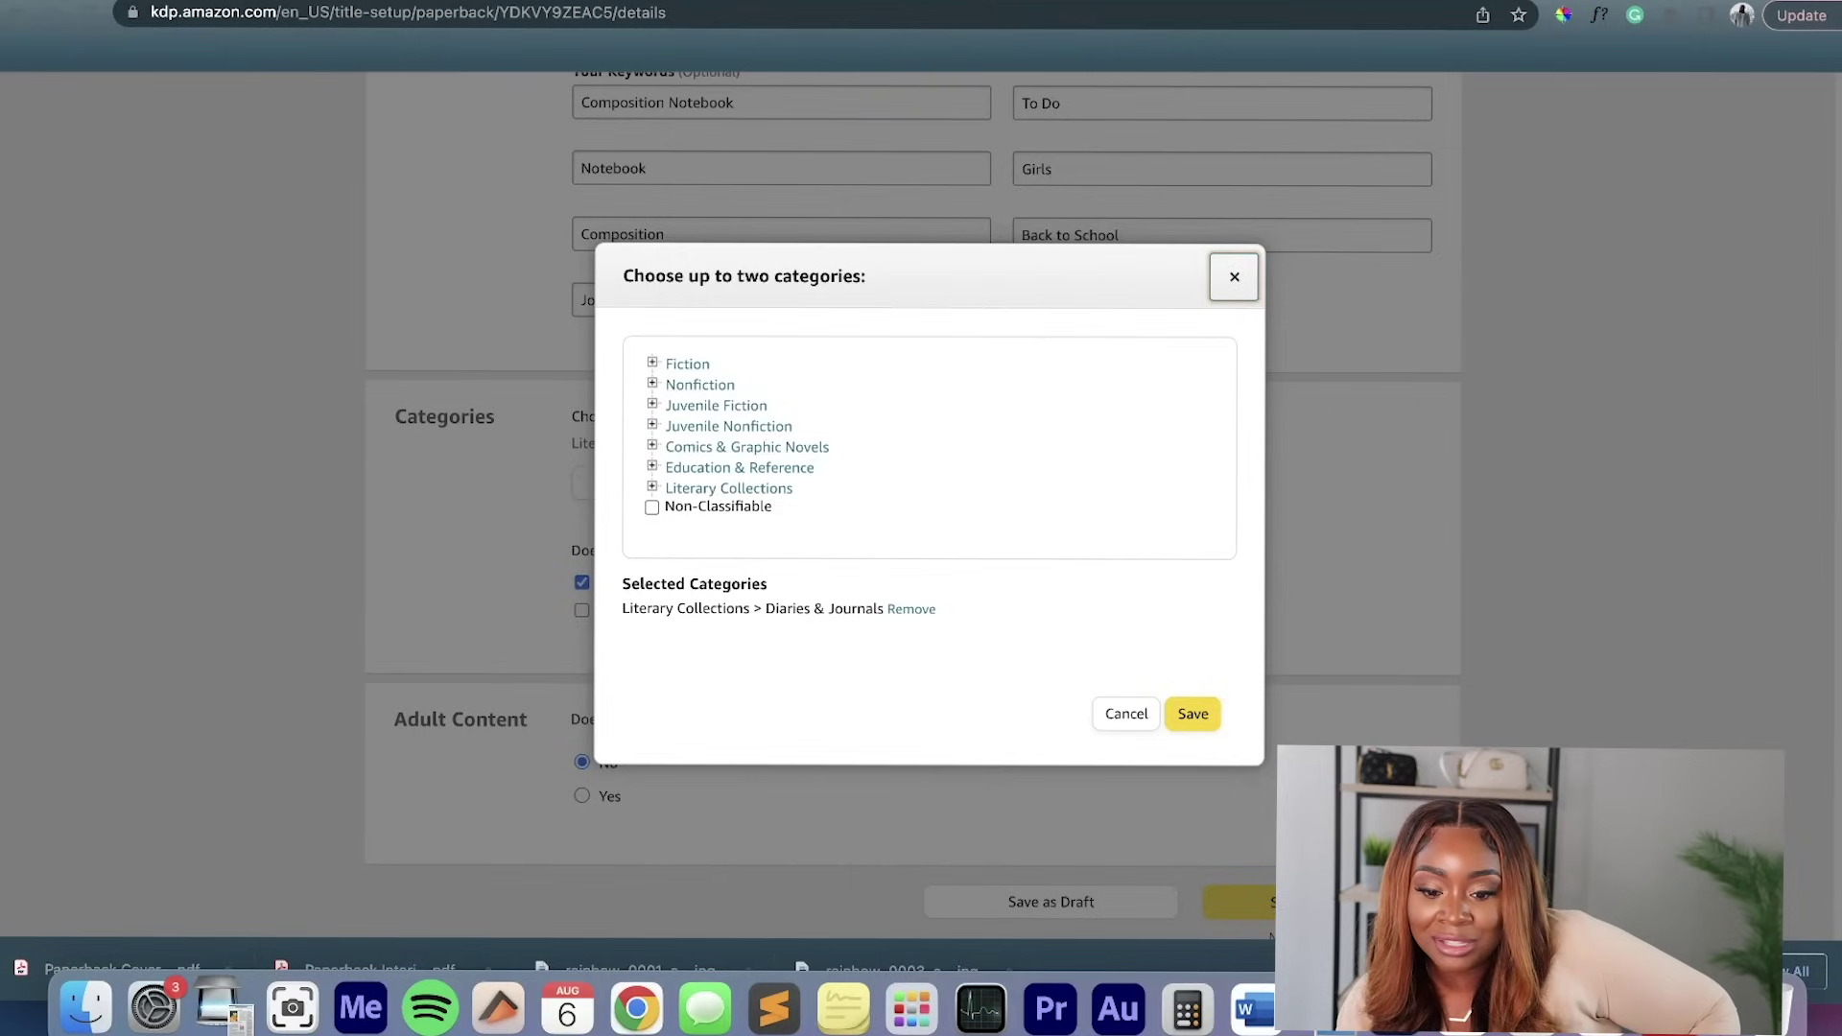
key("Escape")
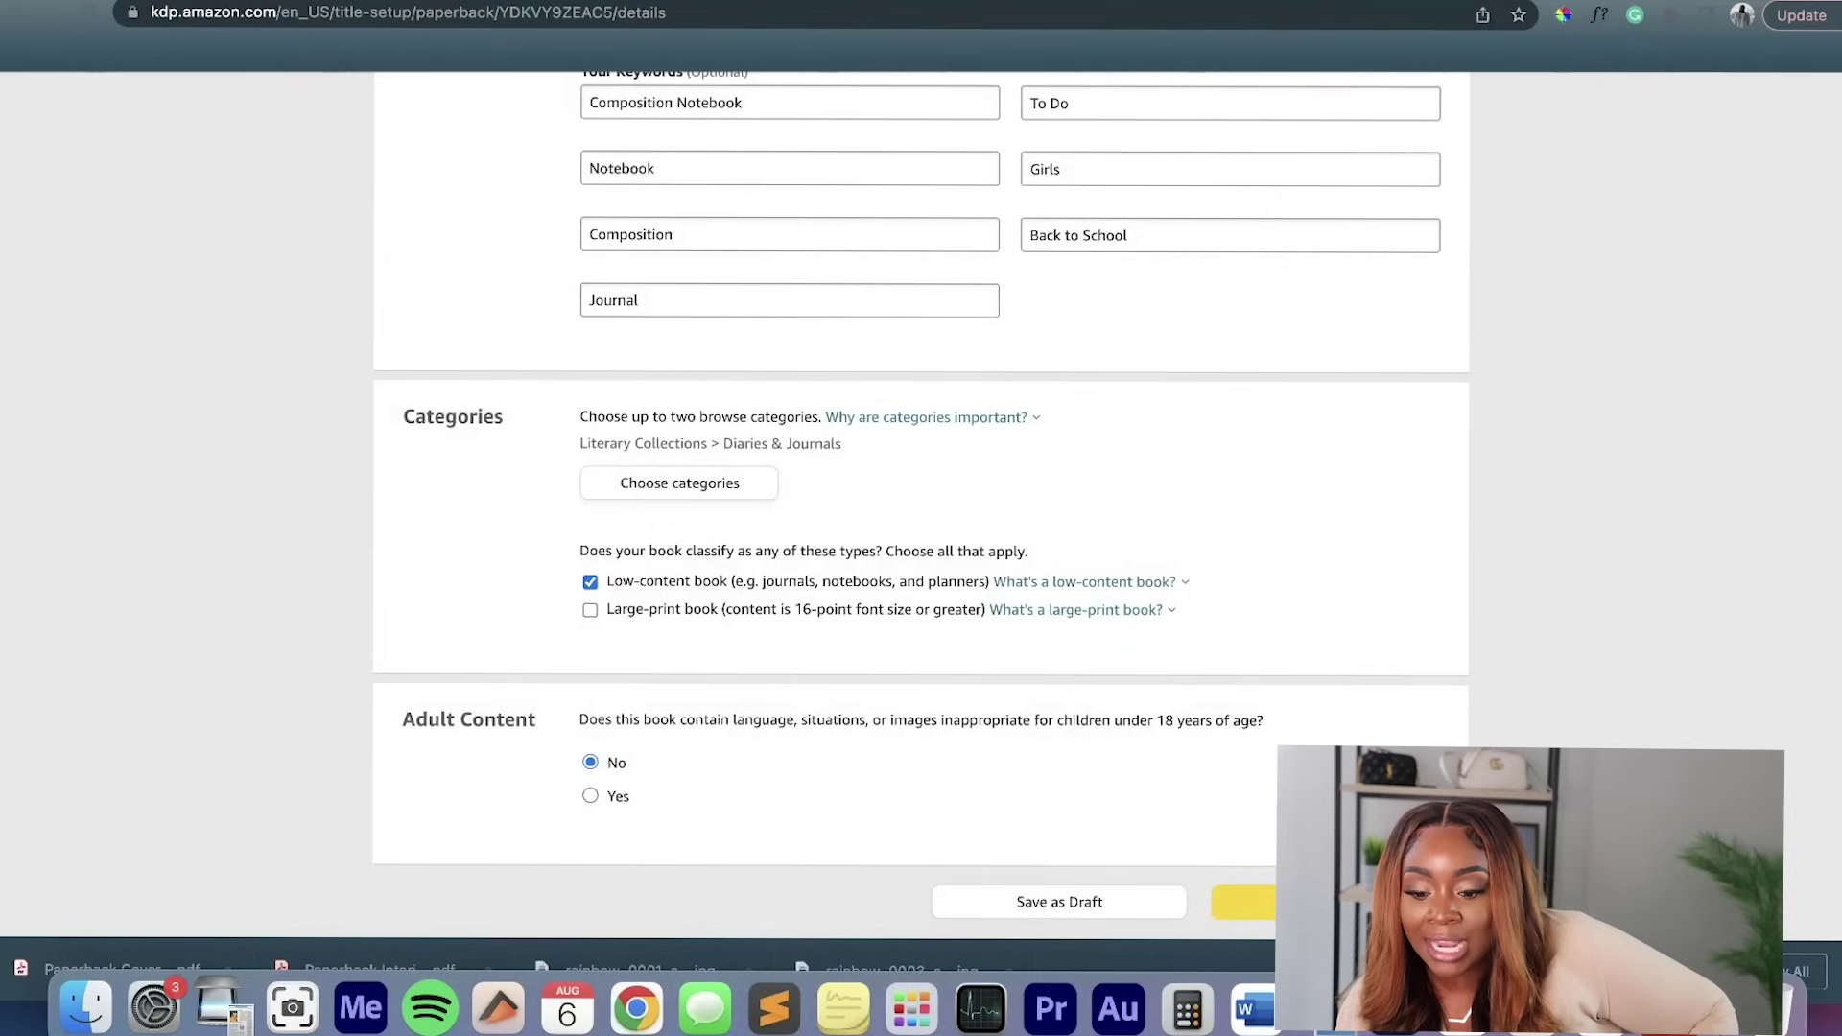
scroll(921, 506, "down", 3)
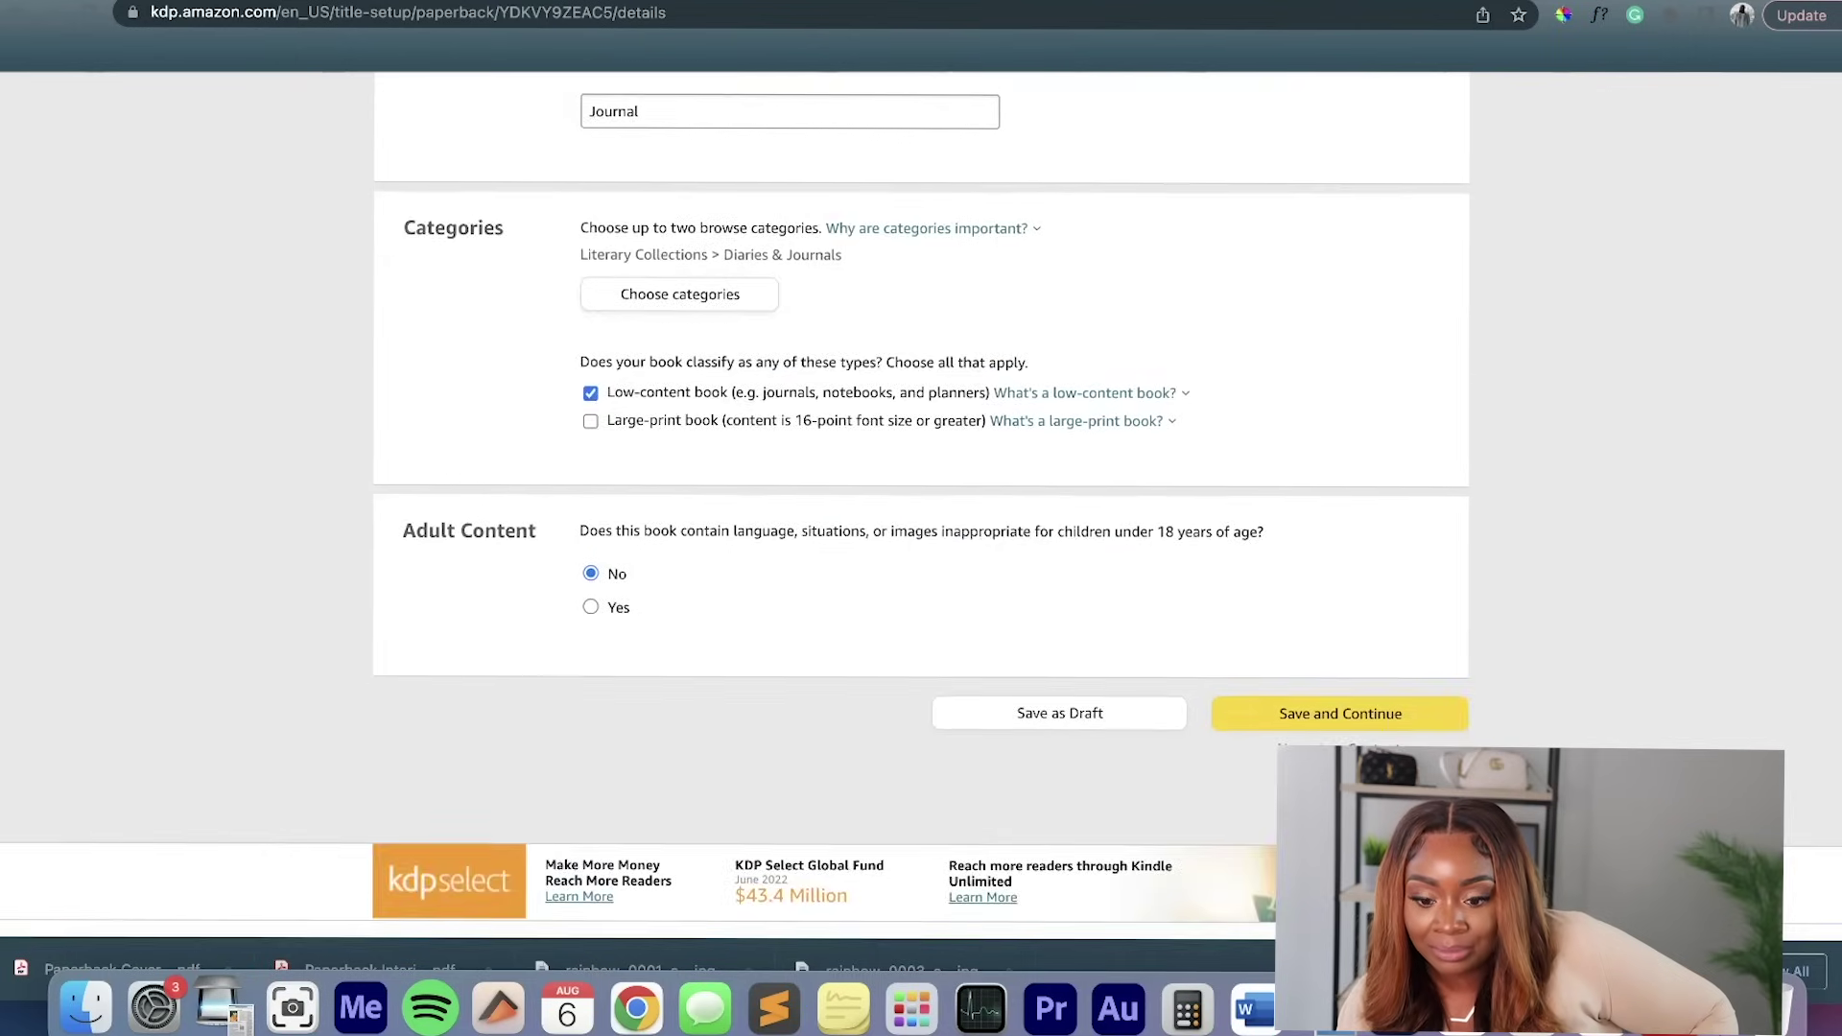
left_click(1332, 713)
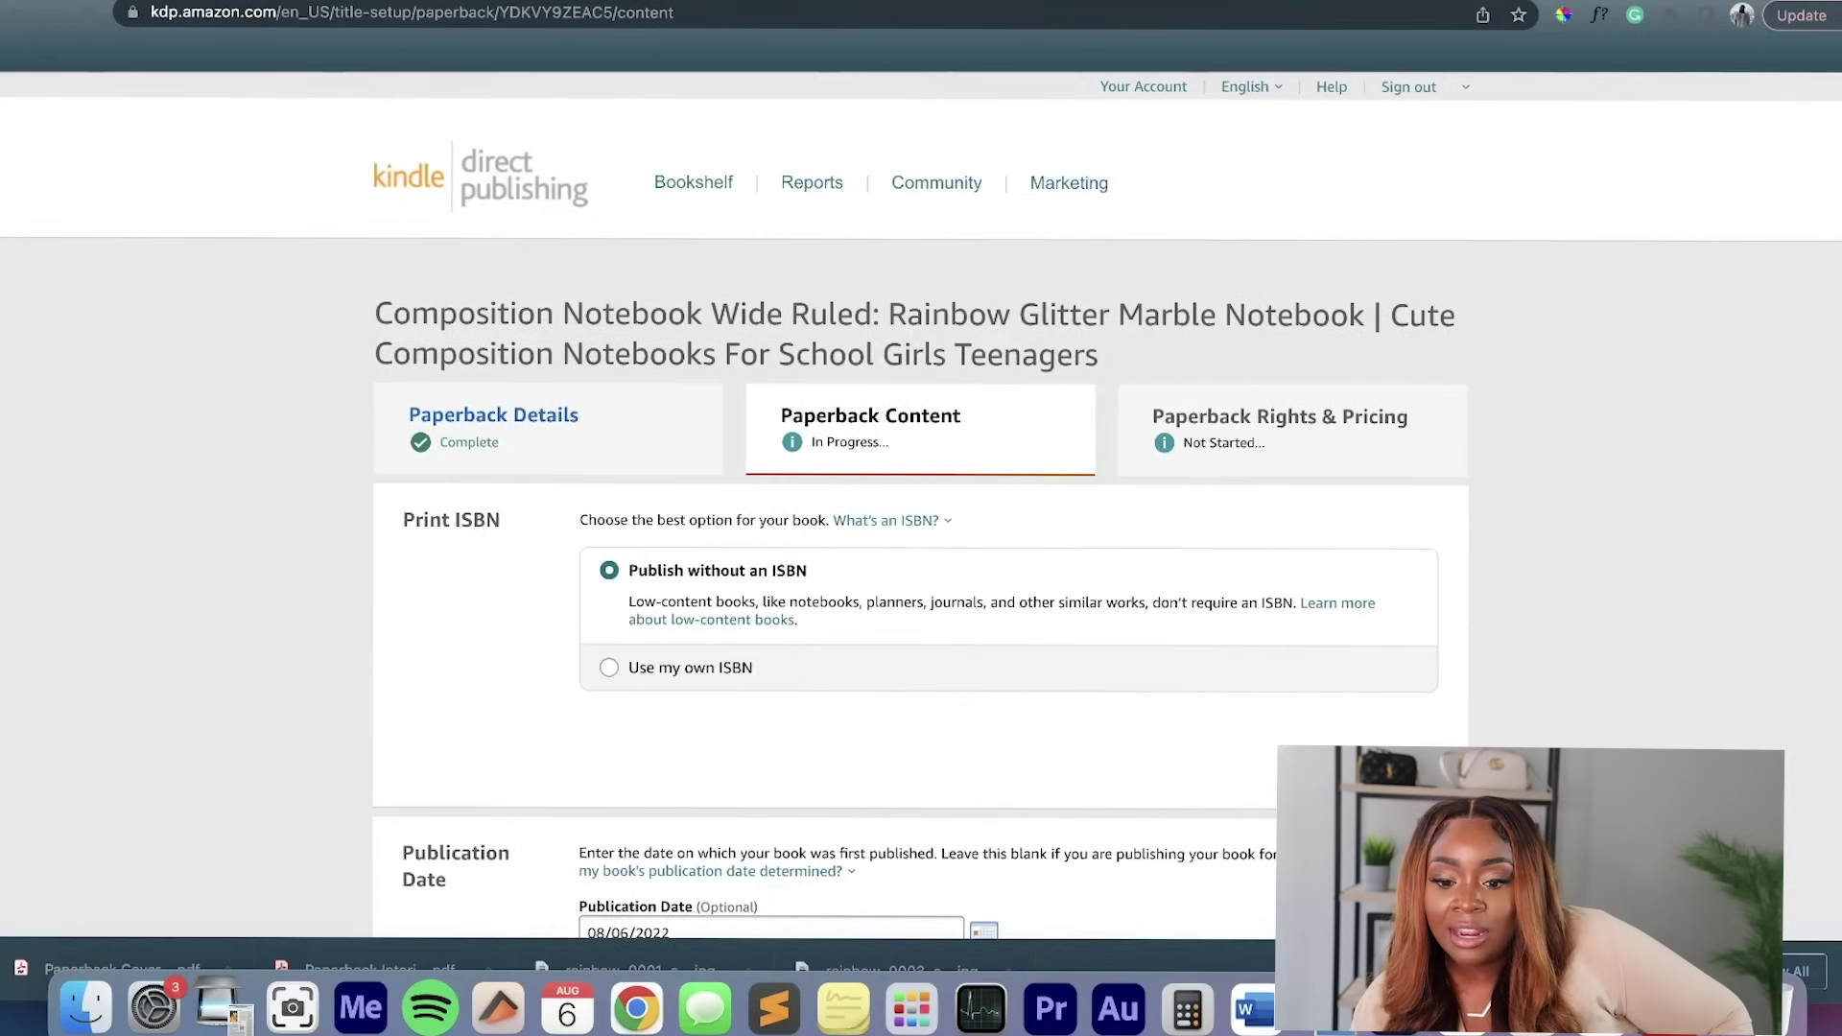
Keep the paperback set to publish without an ISBN instead of supplying your own.
scroll(921, 513, "down", 3)
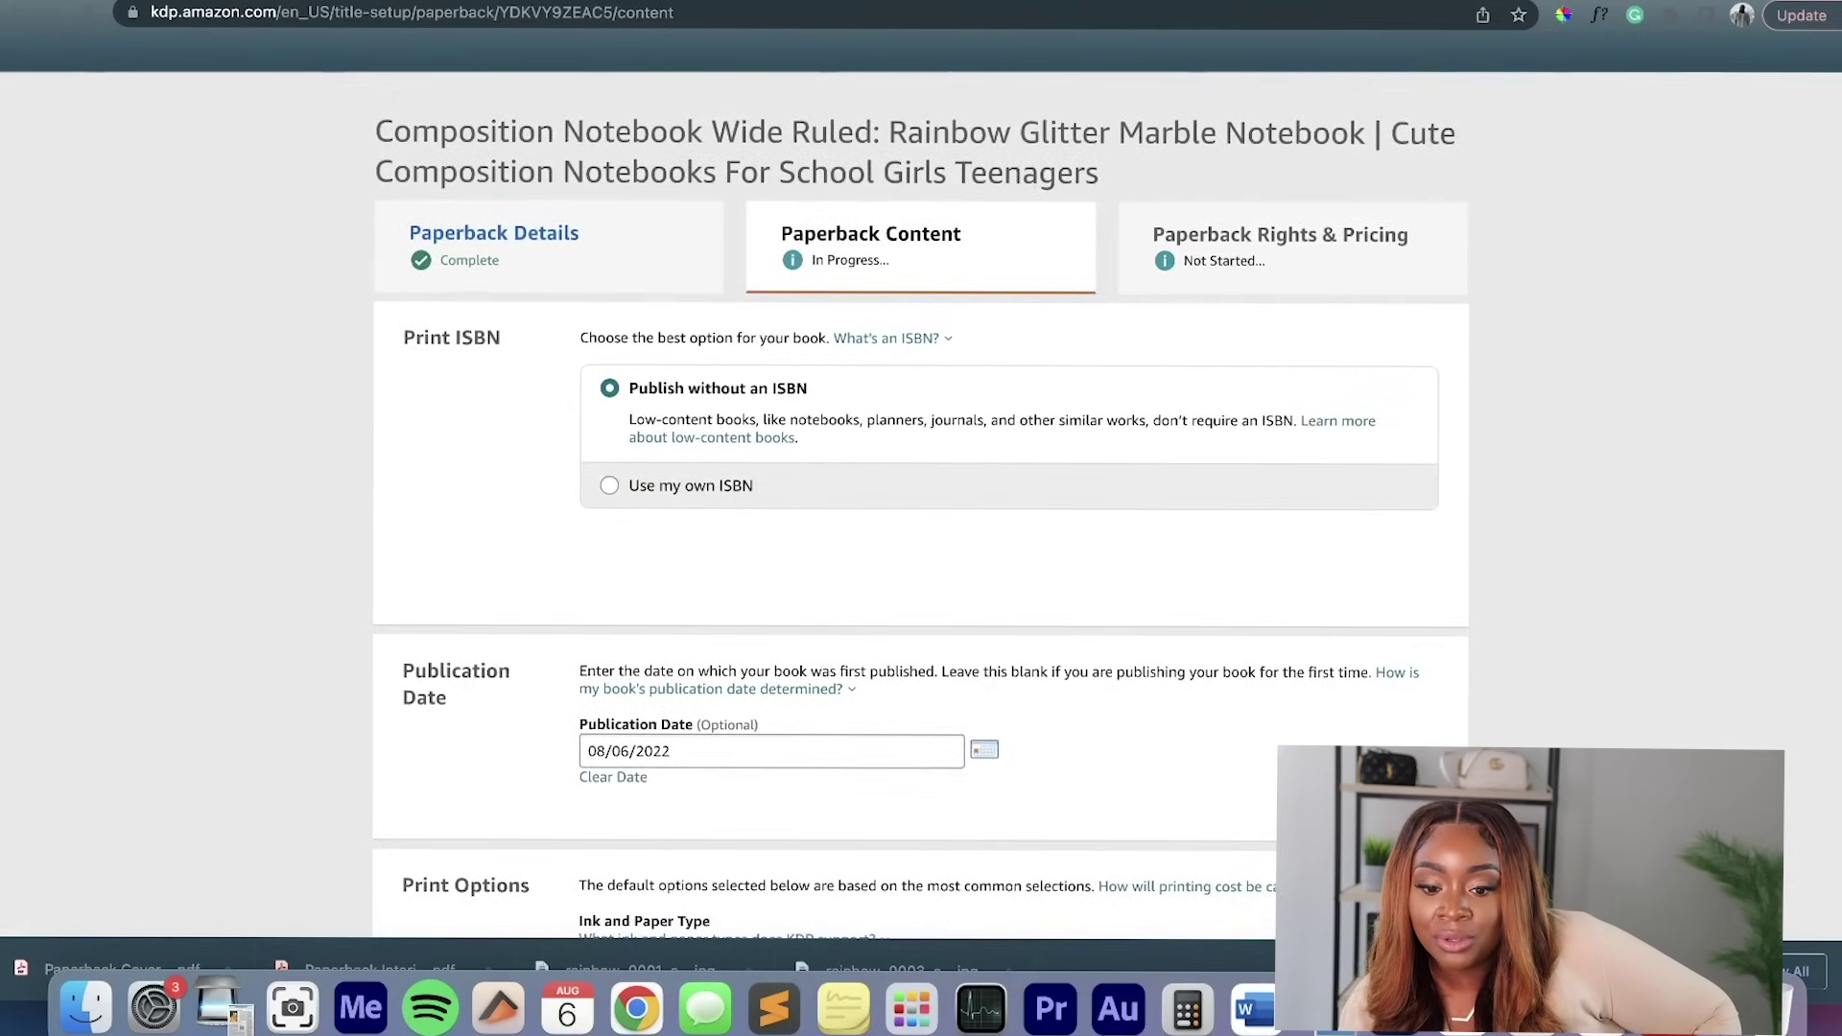
left_click(610, 485)
left_click(609, 388)
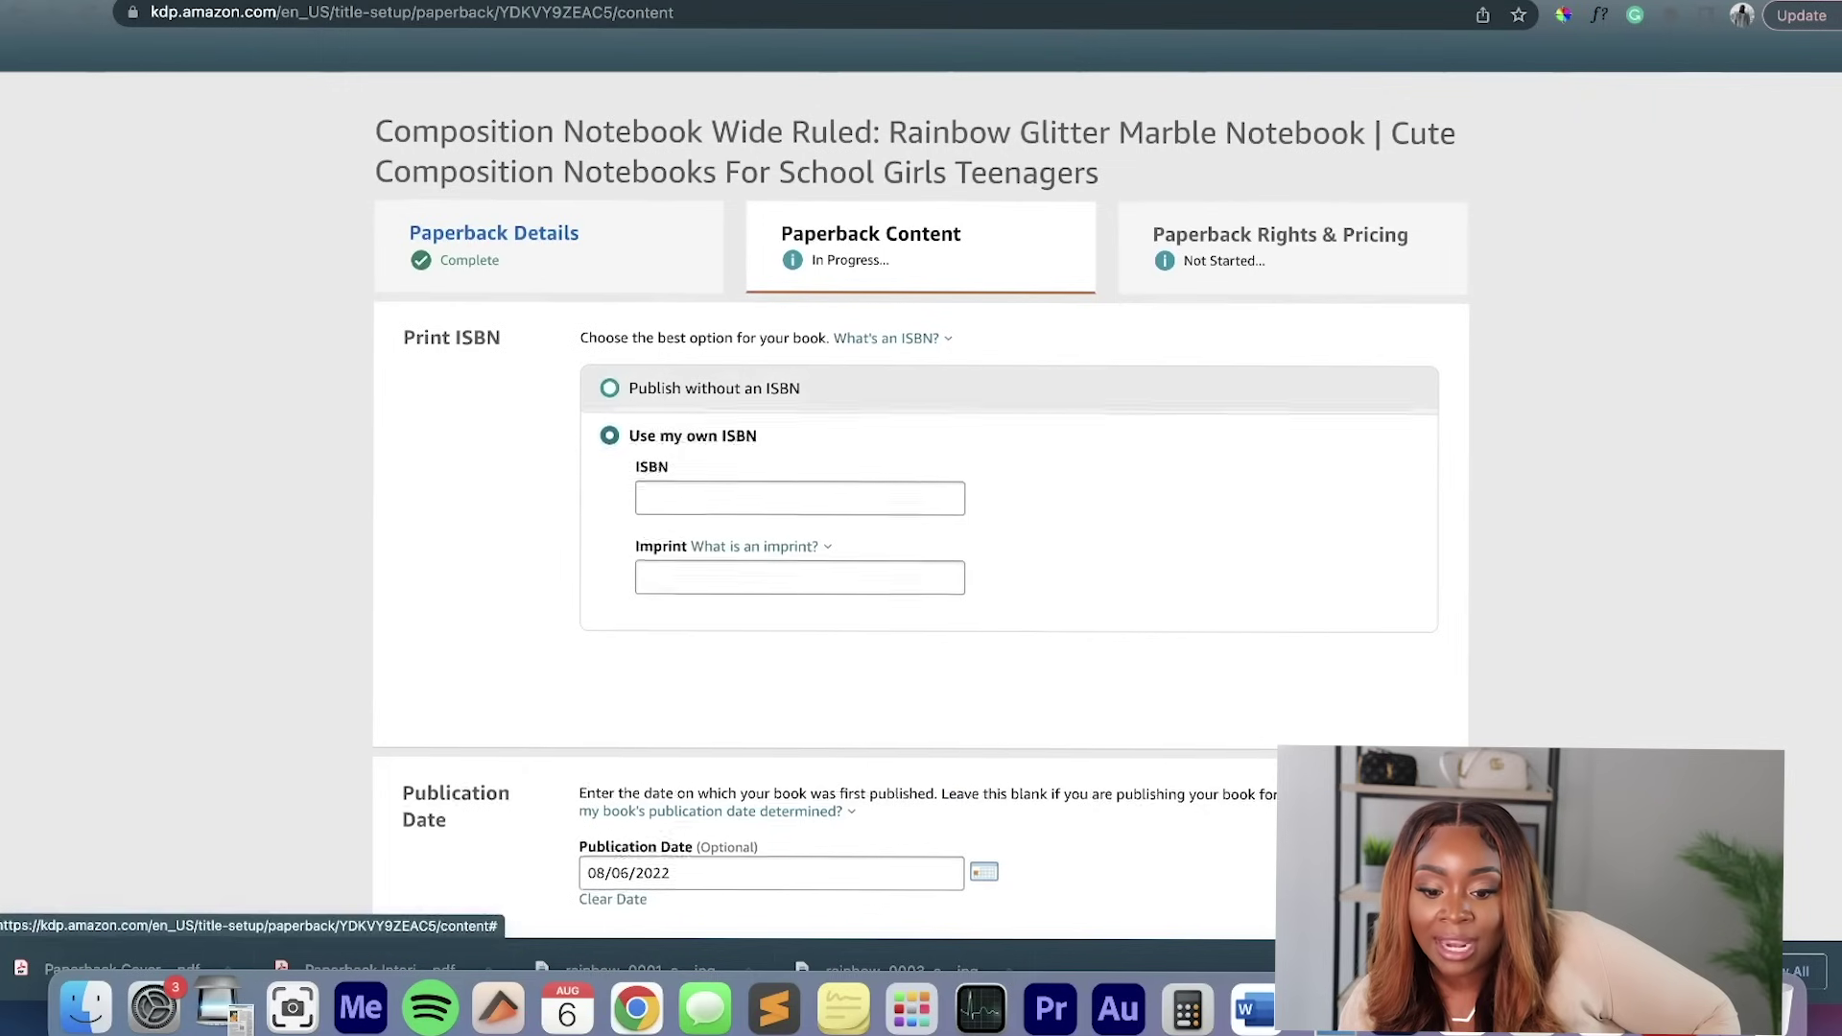
Choose the Glossy cover finish below the 7.5 x 9.25 in trim and bleed settings.
scroll(921, 518, "down", 5)
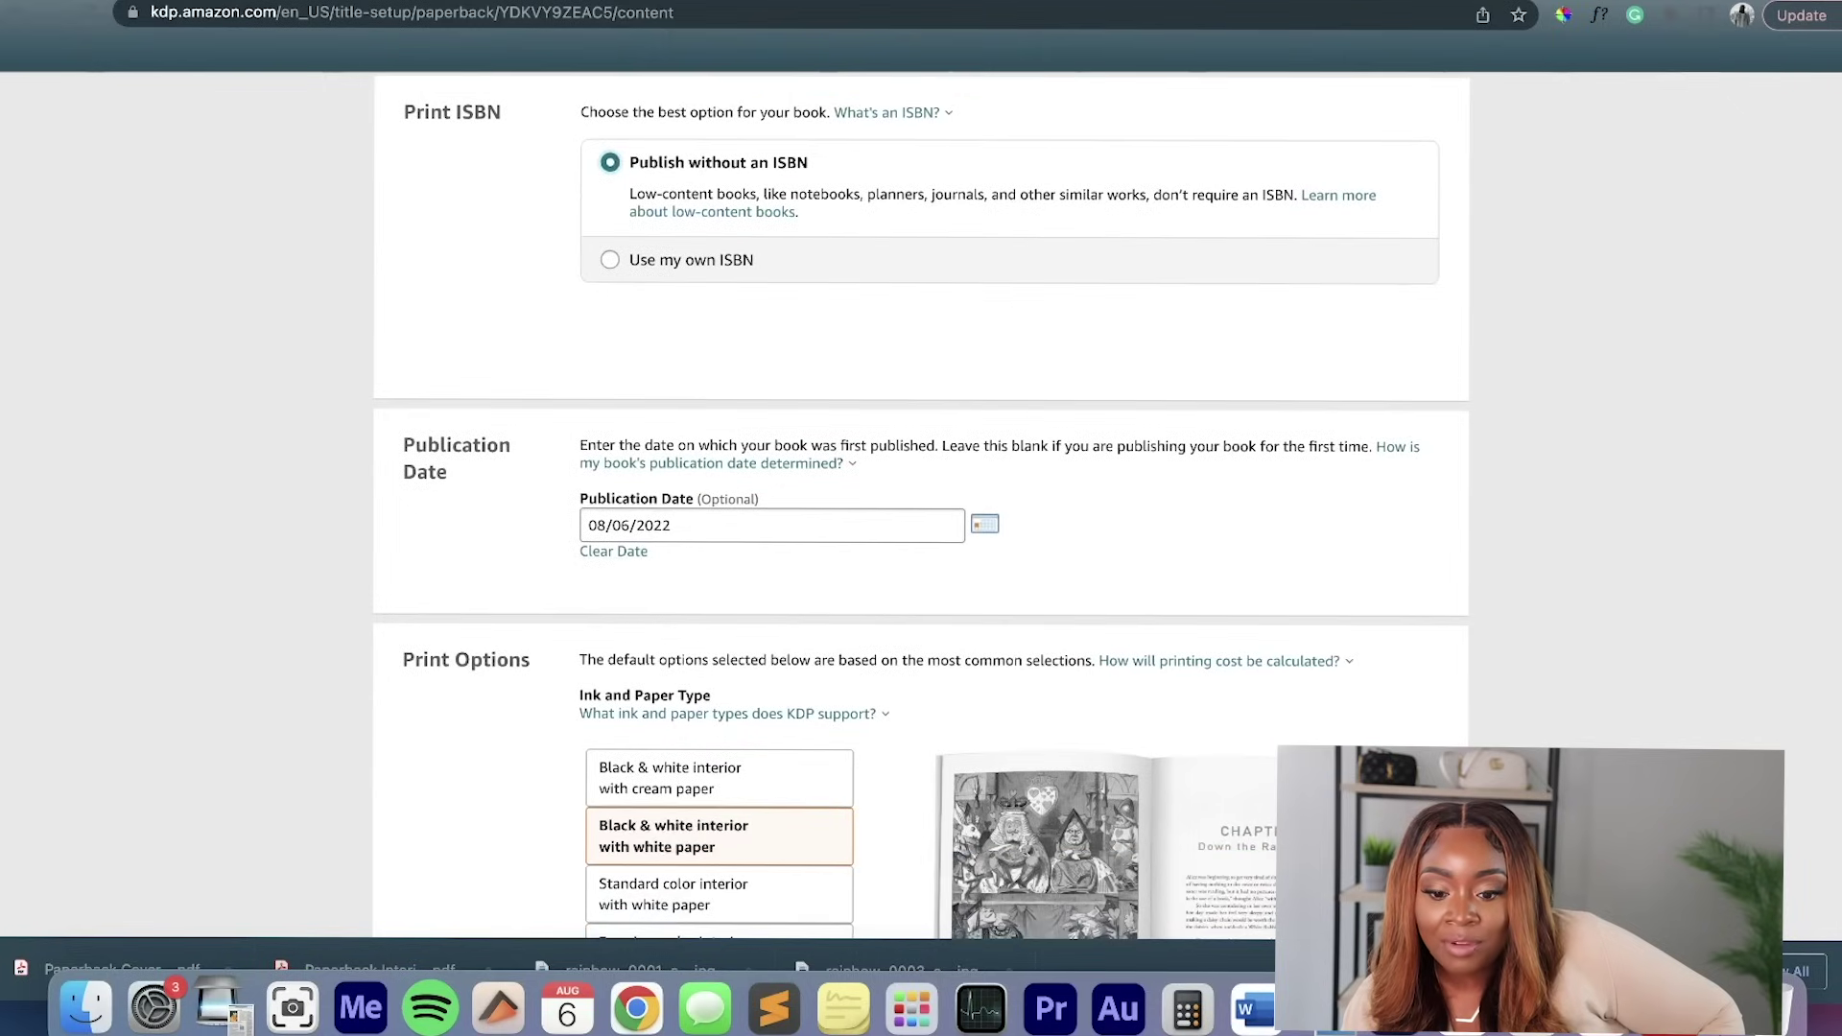
scroll(921, 509, "down", 7)
scroll(921, 508, "down", 8)
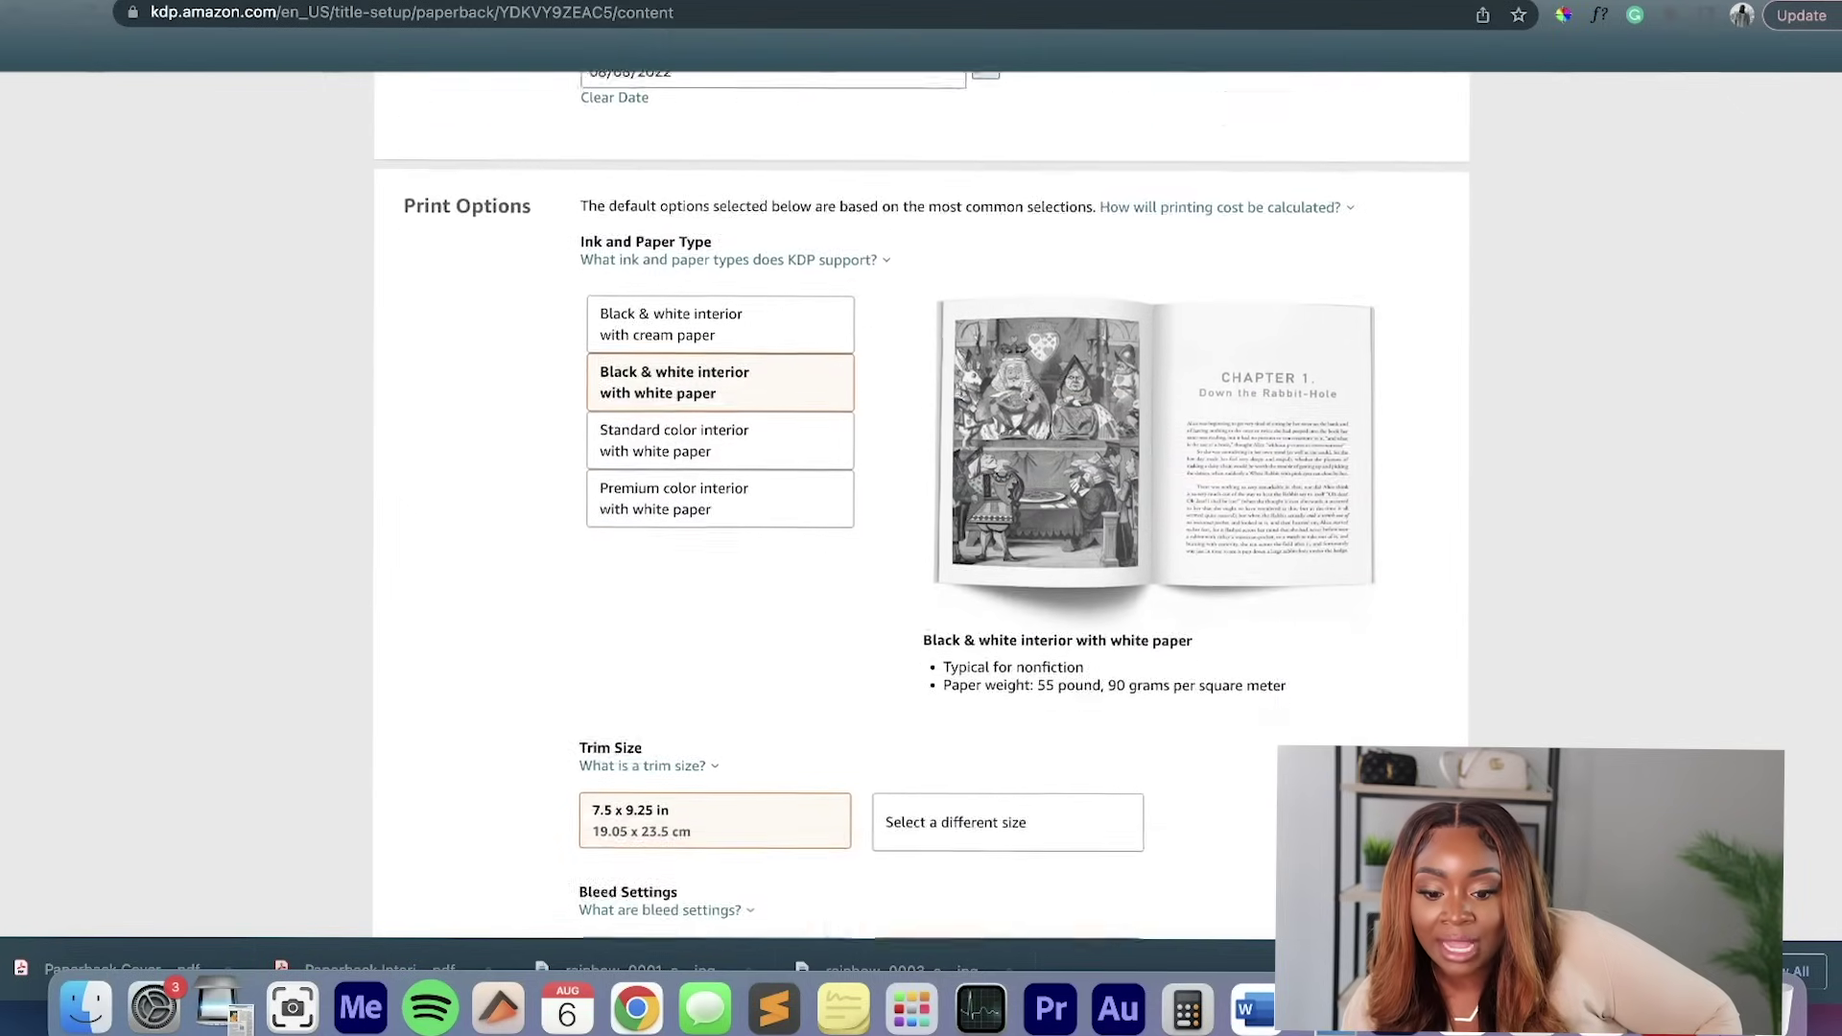
scroll(921, 509, "down", 1)
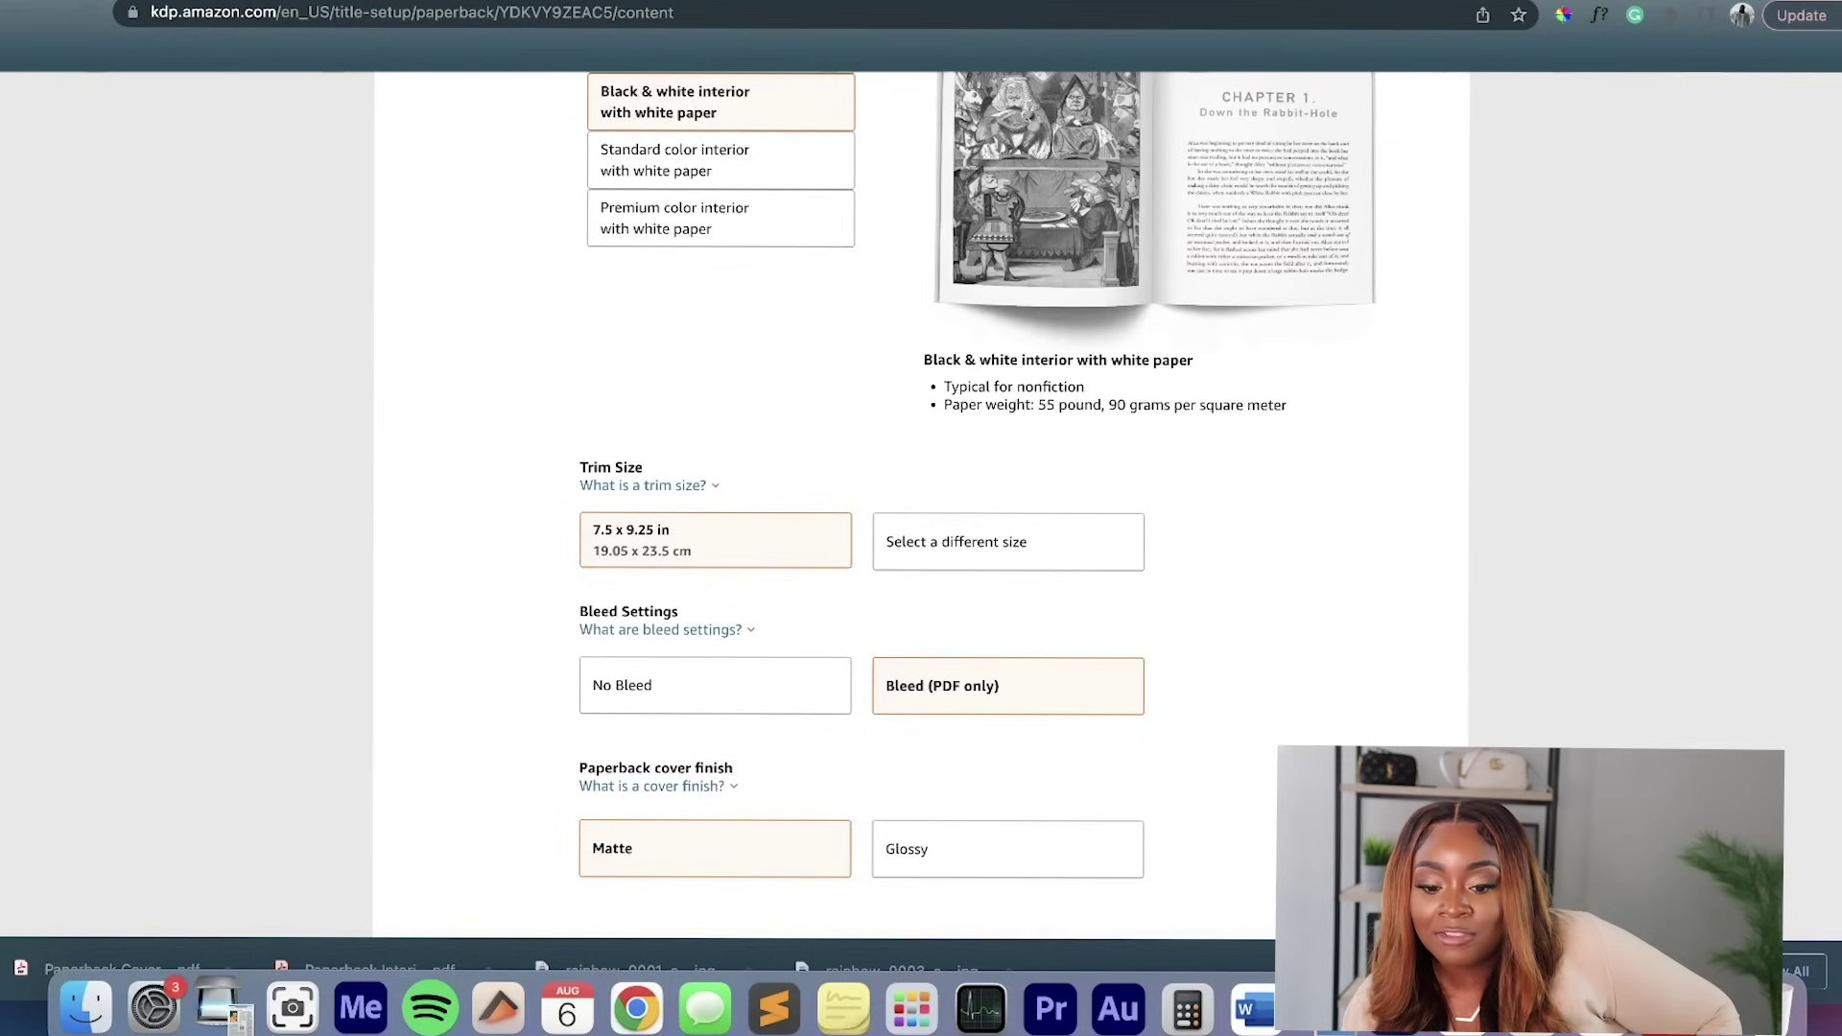
scroll(921, 508, "down", 4)
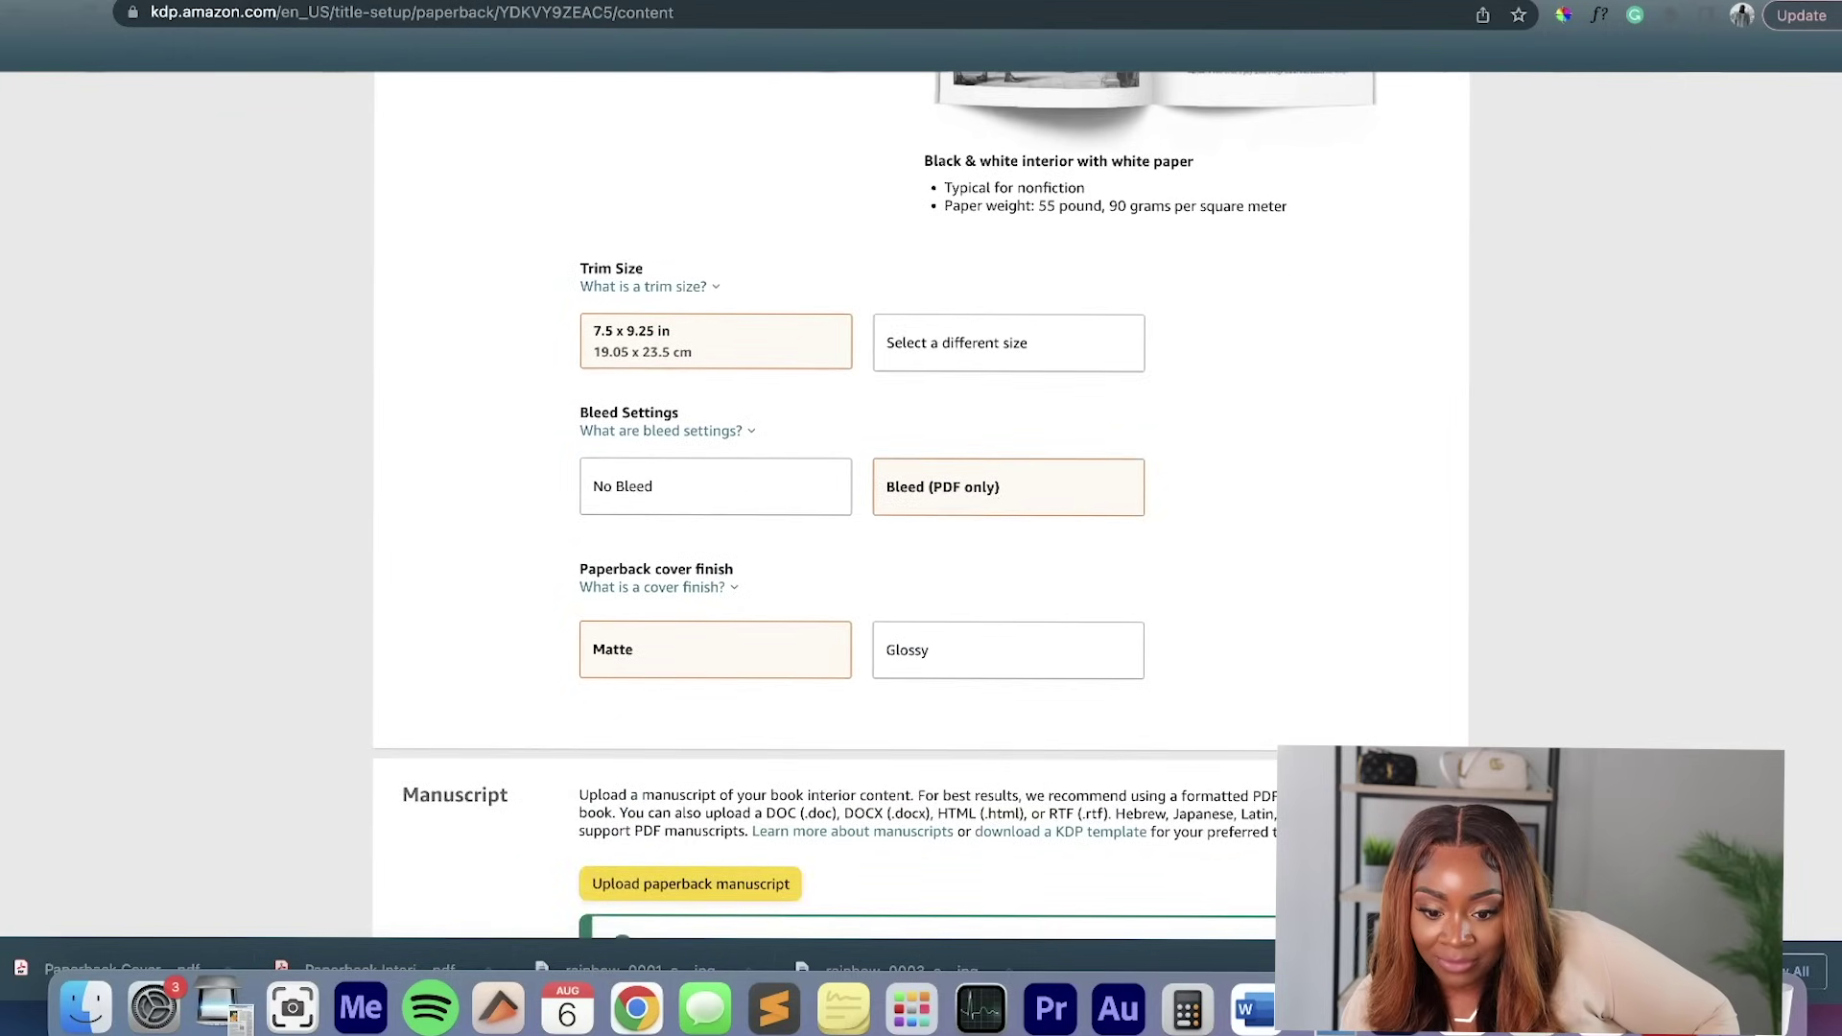
scroll(921, 509, "down", 1)
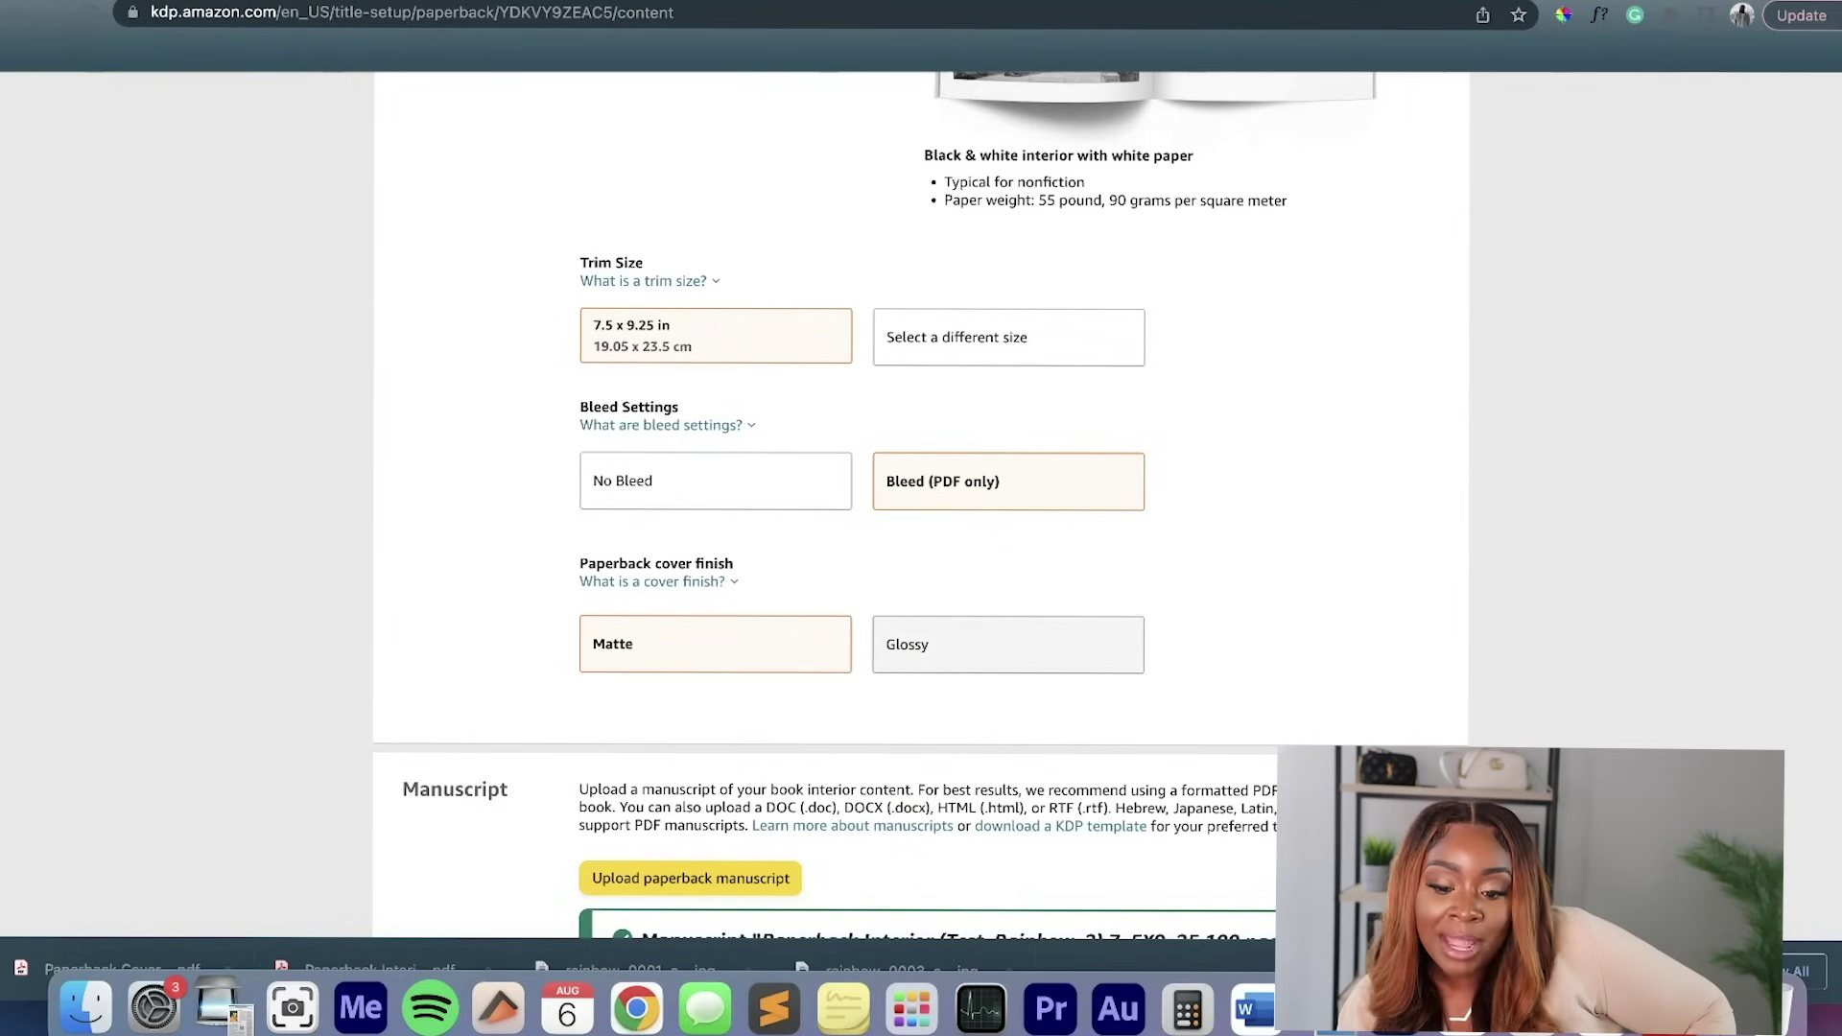
left_click(1007, 644)
scroll(921, 504, "down", 5)
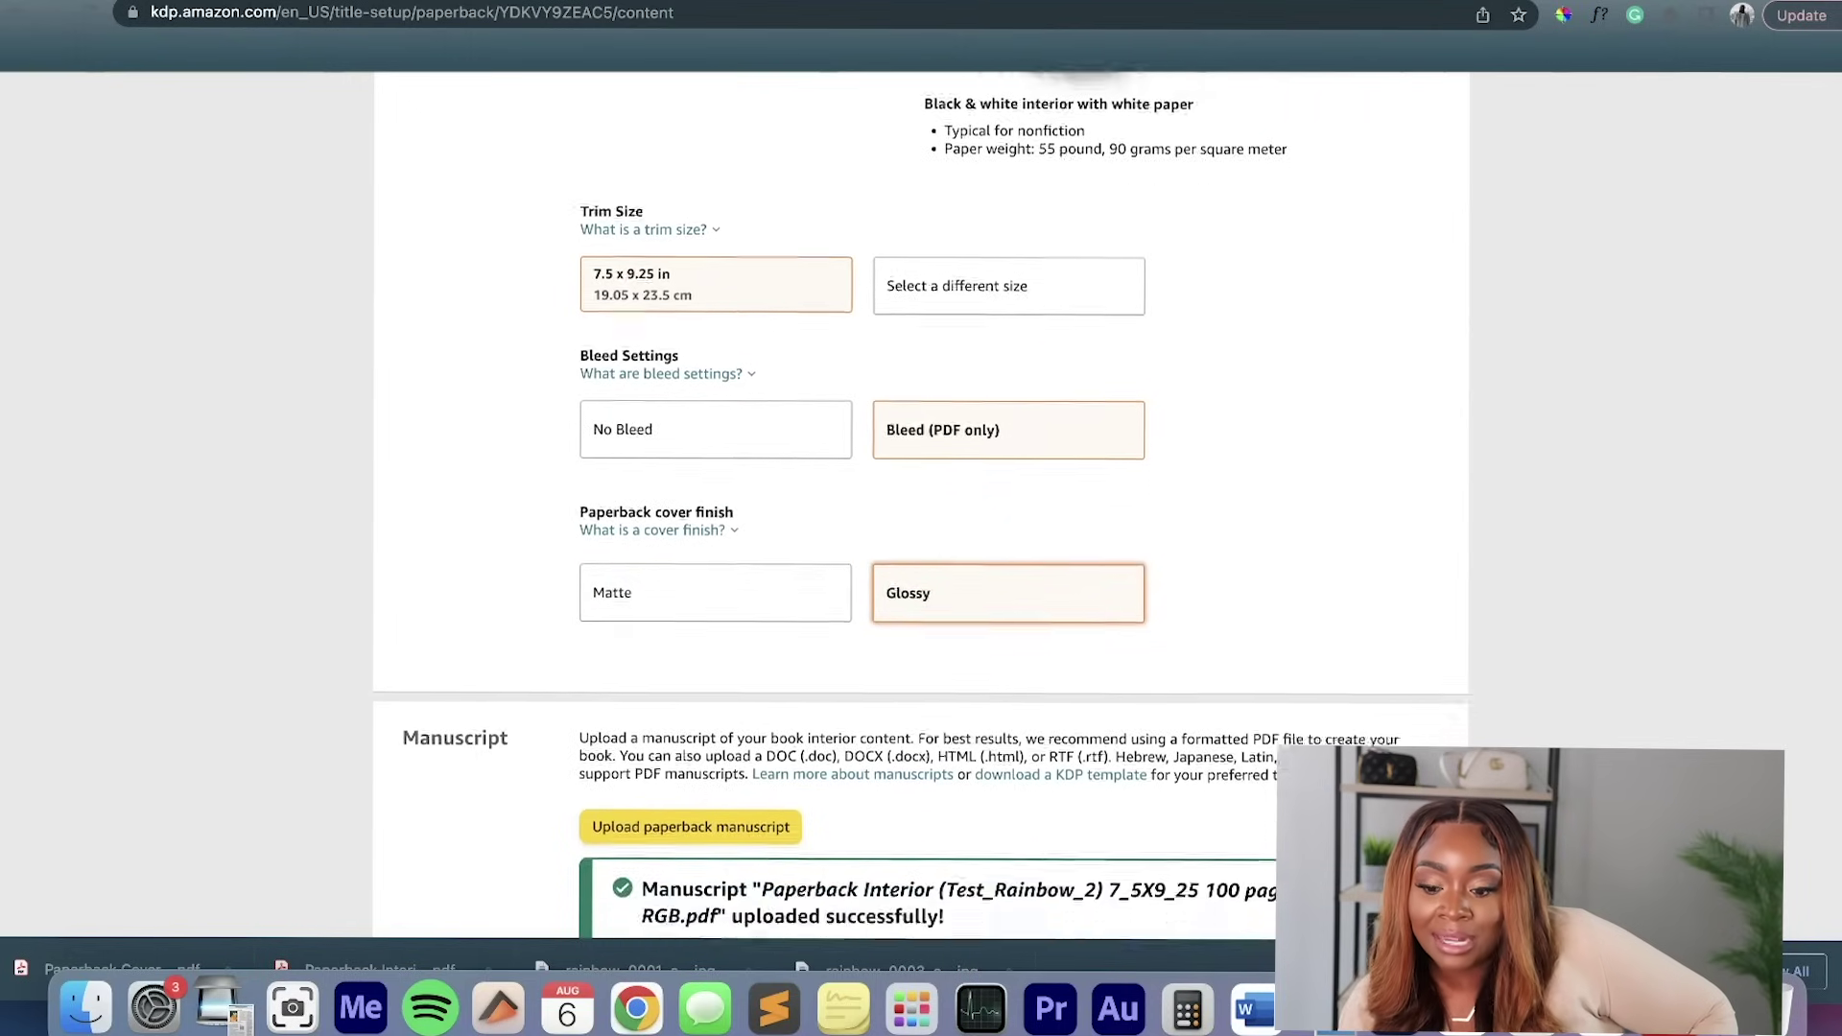
scroll(921, 504, "down", 3)
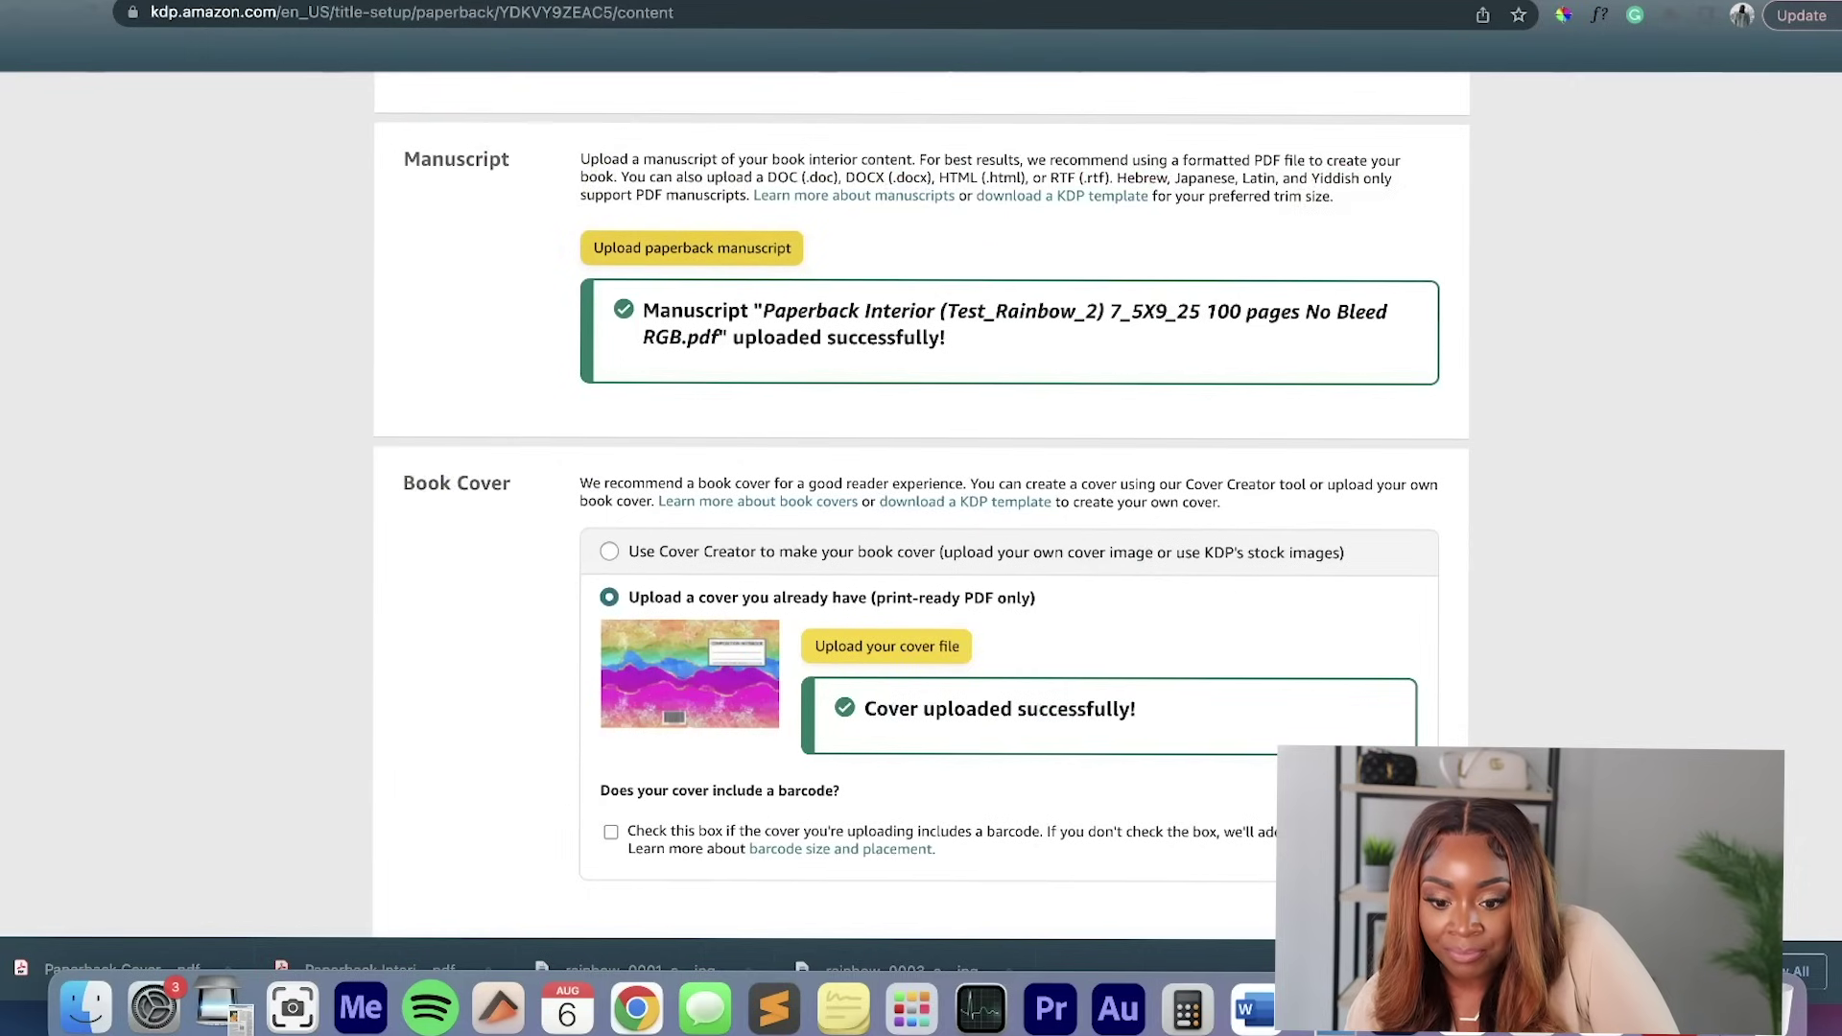
scroll(921, 480, "down", 4)
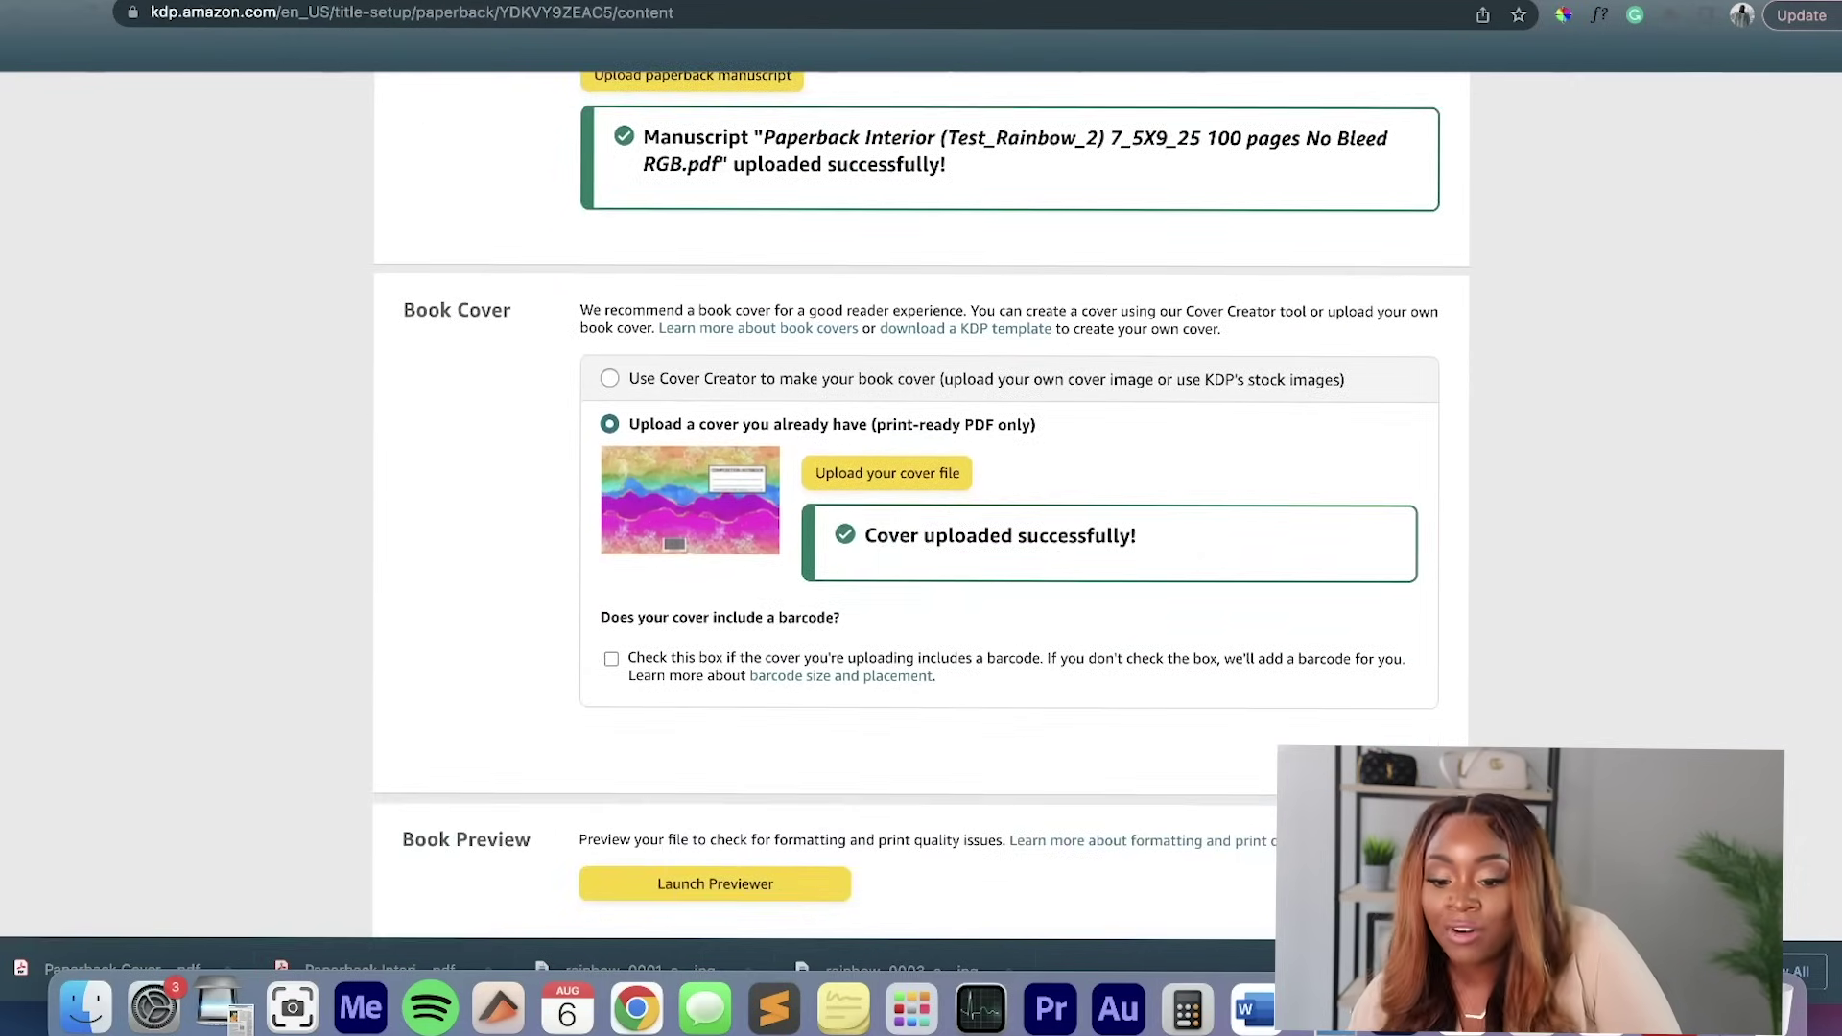
scroll(921, 504, "down", 3)
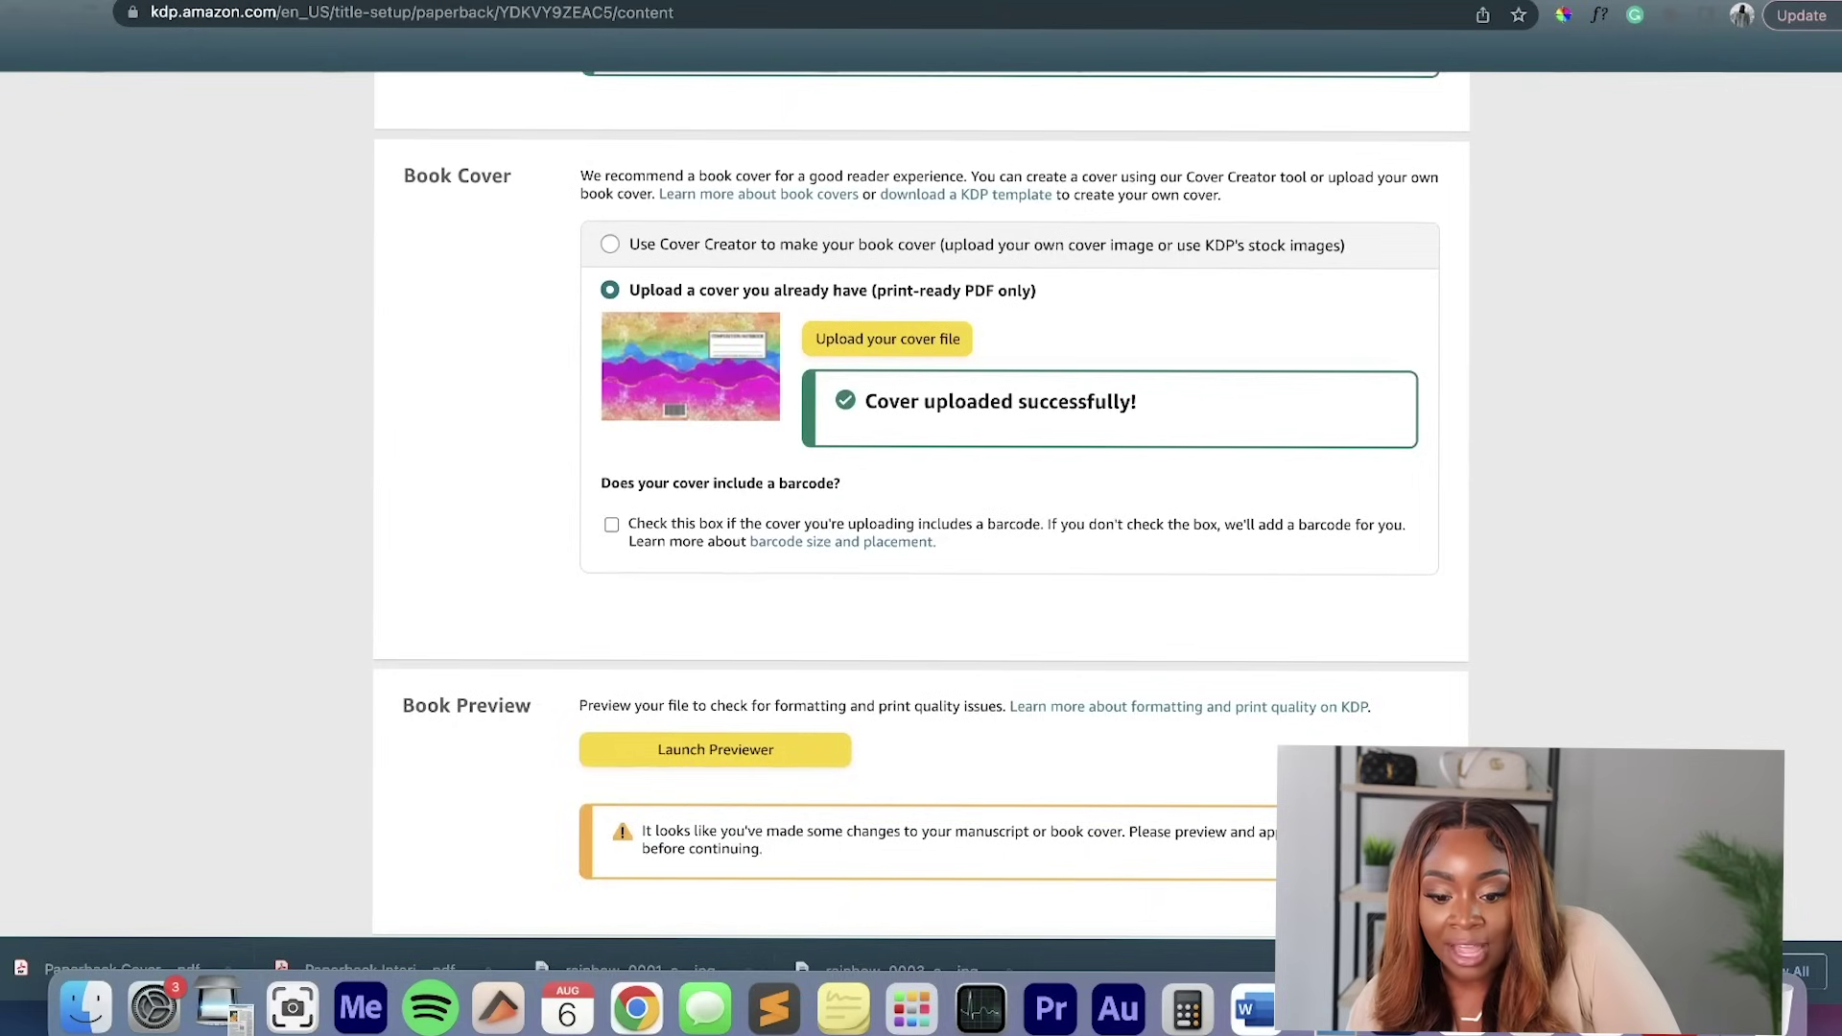
scroll(921, 505, "down", 4)
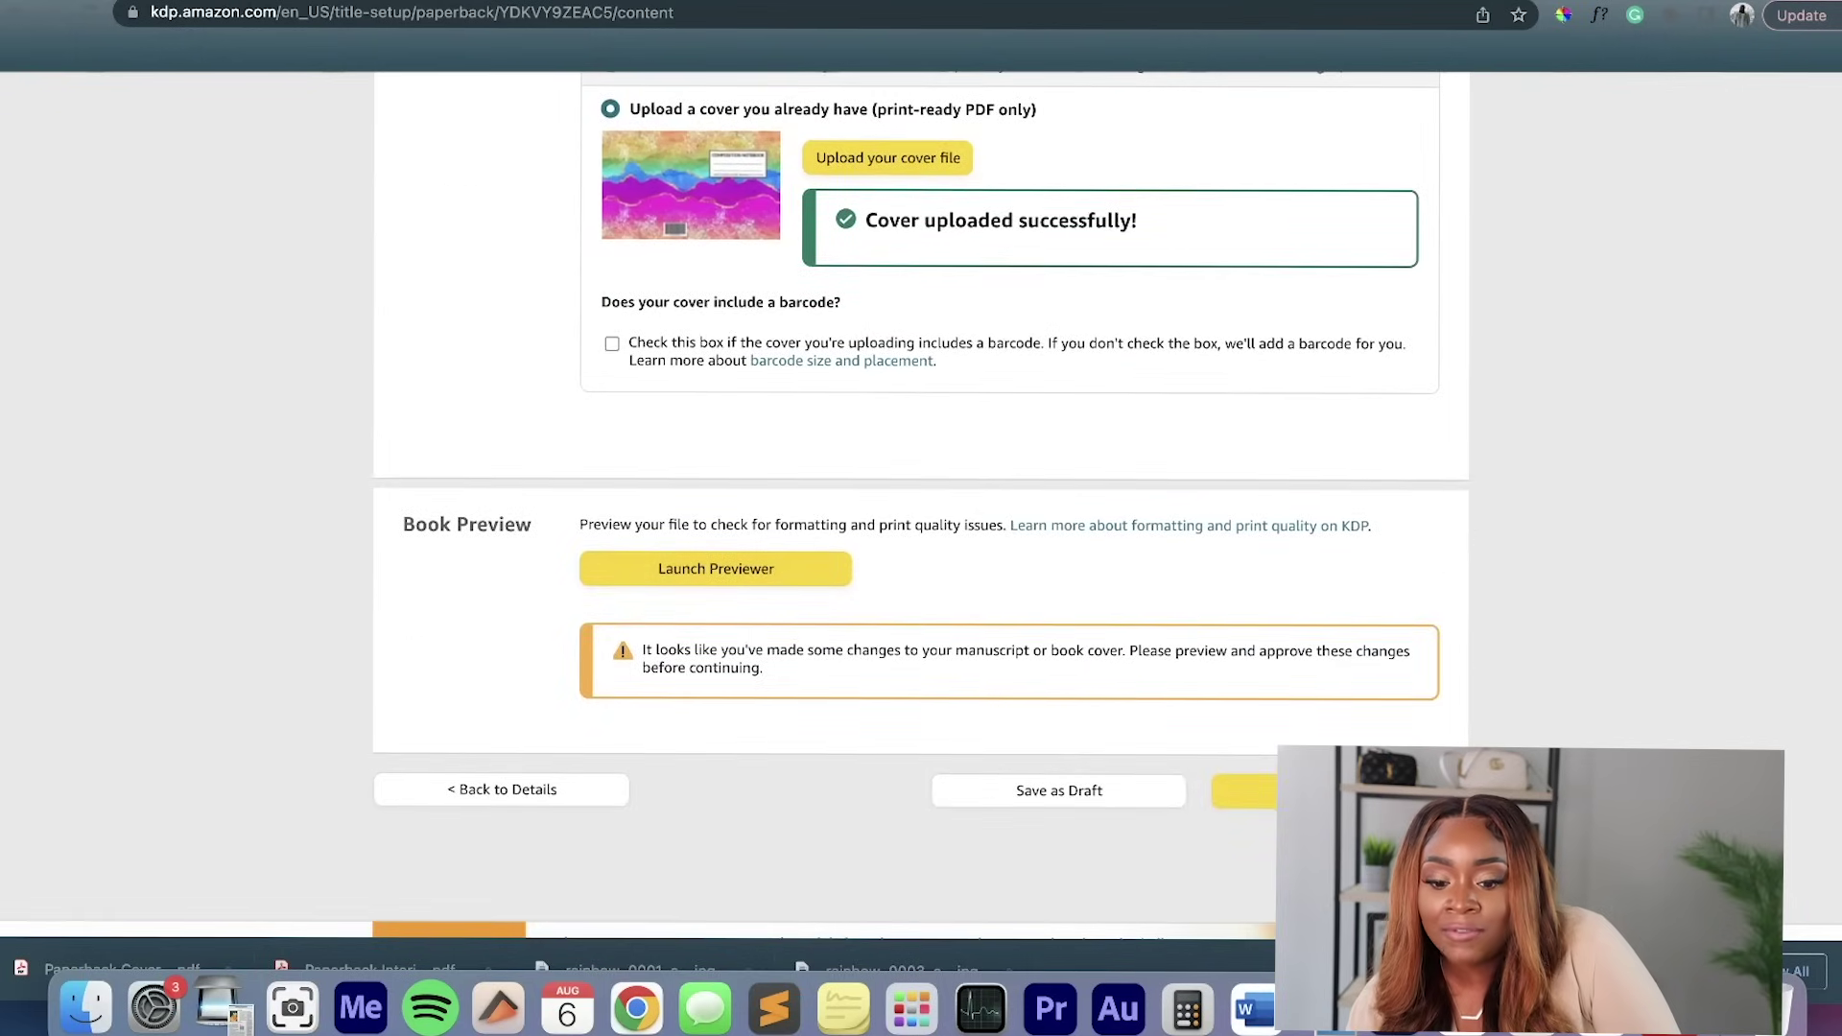
left_click(715, 568)
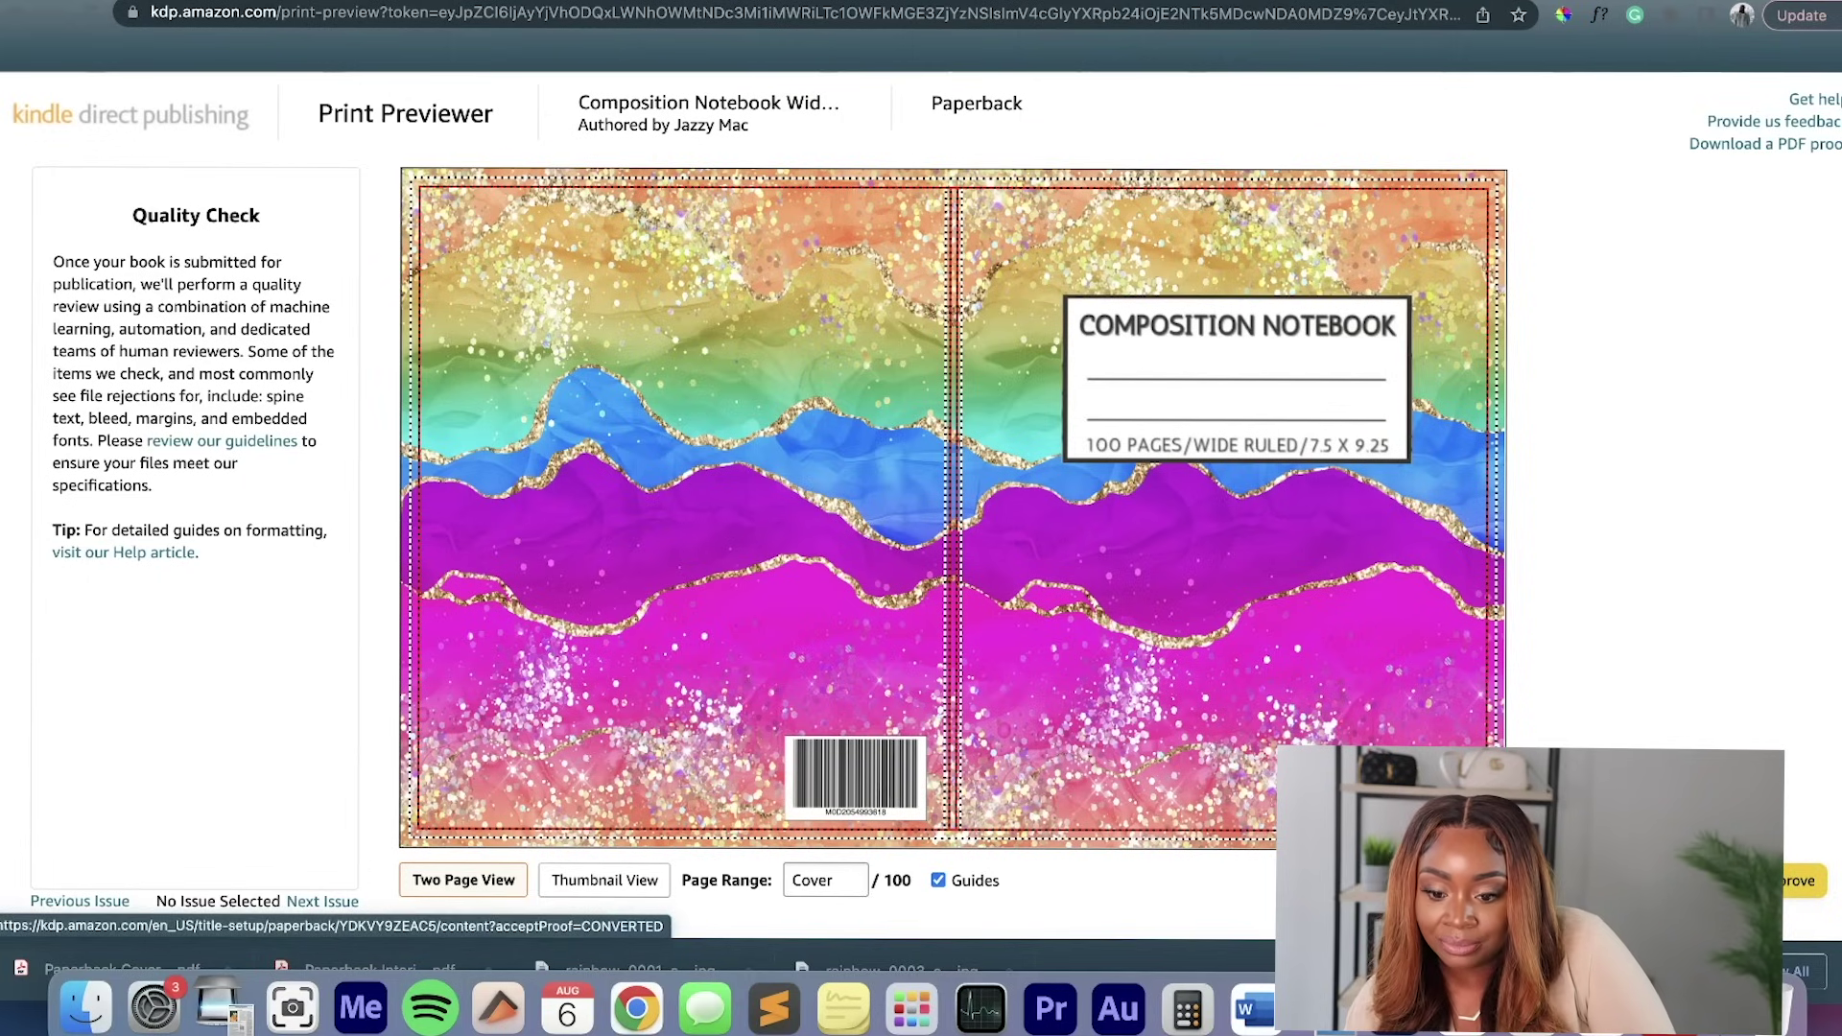
Approve the previewed rainbow marble cover and interior files.
left_click(1800, 880)
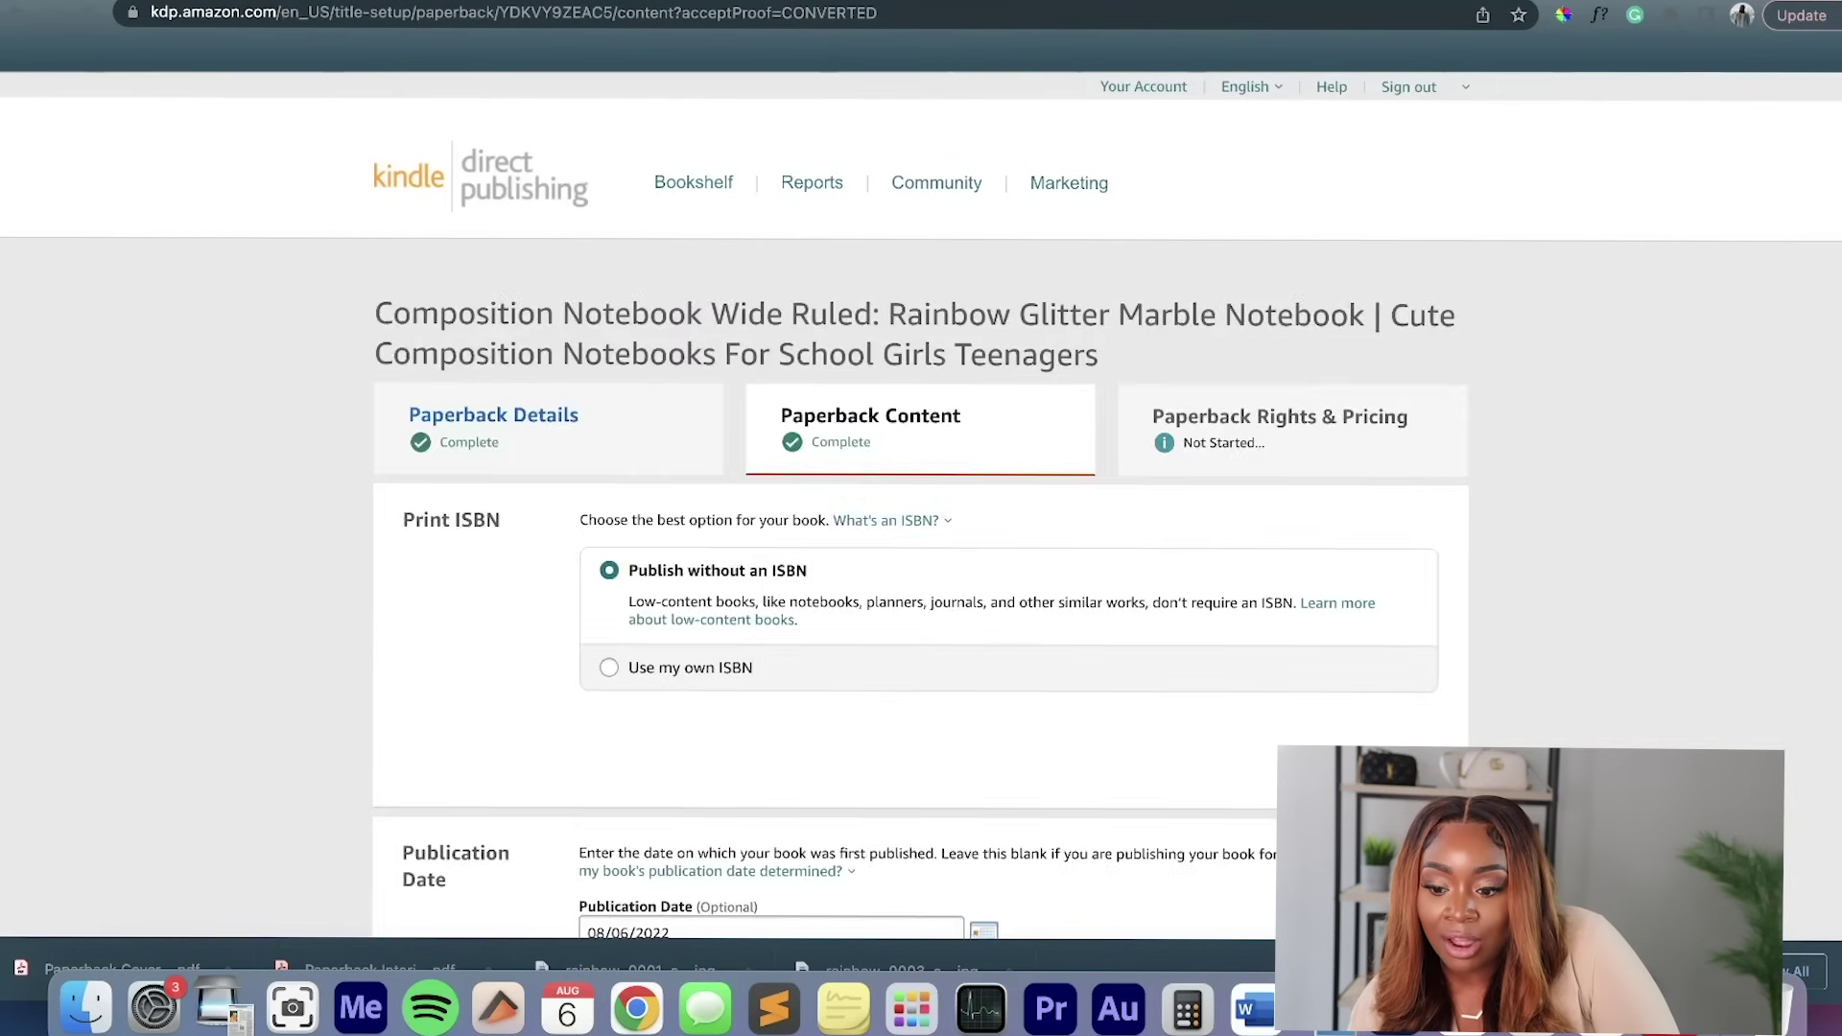
Save the completed paperback content and continue to Rights & Pricing.
scroll(921, 480, "down", 15)
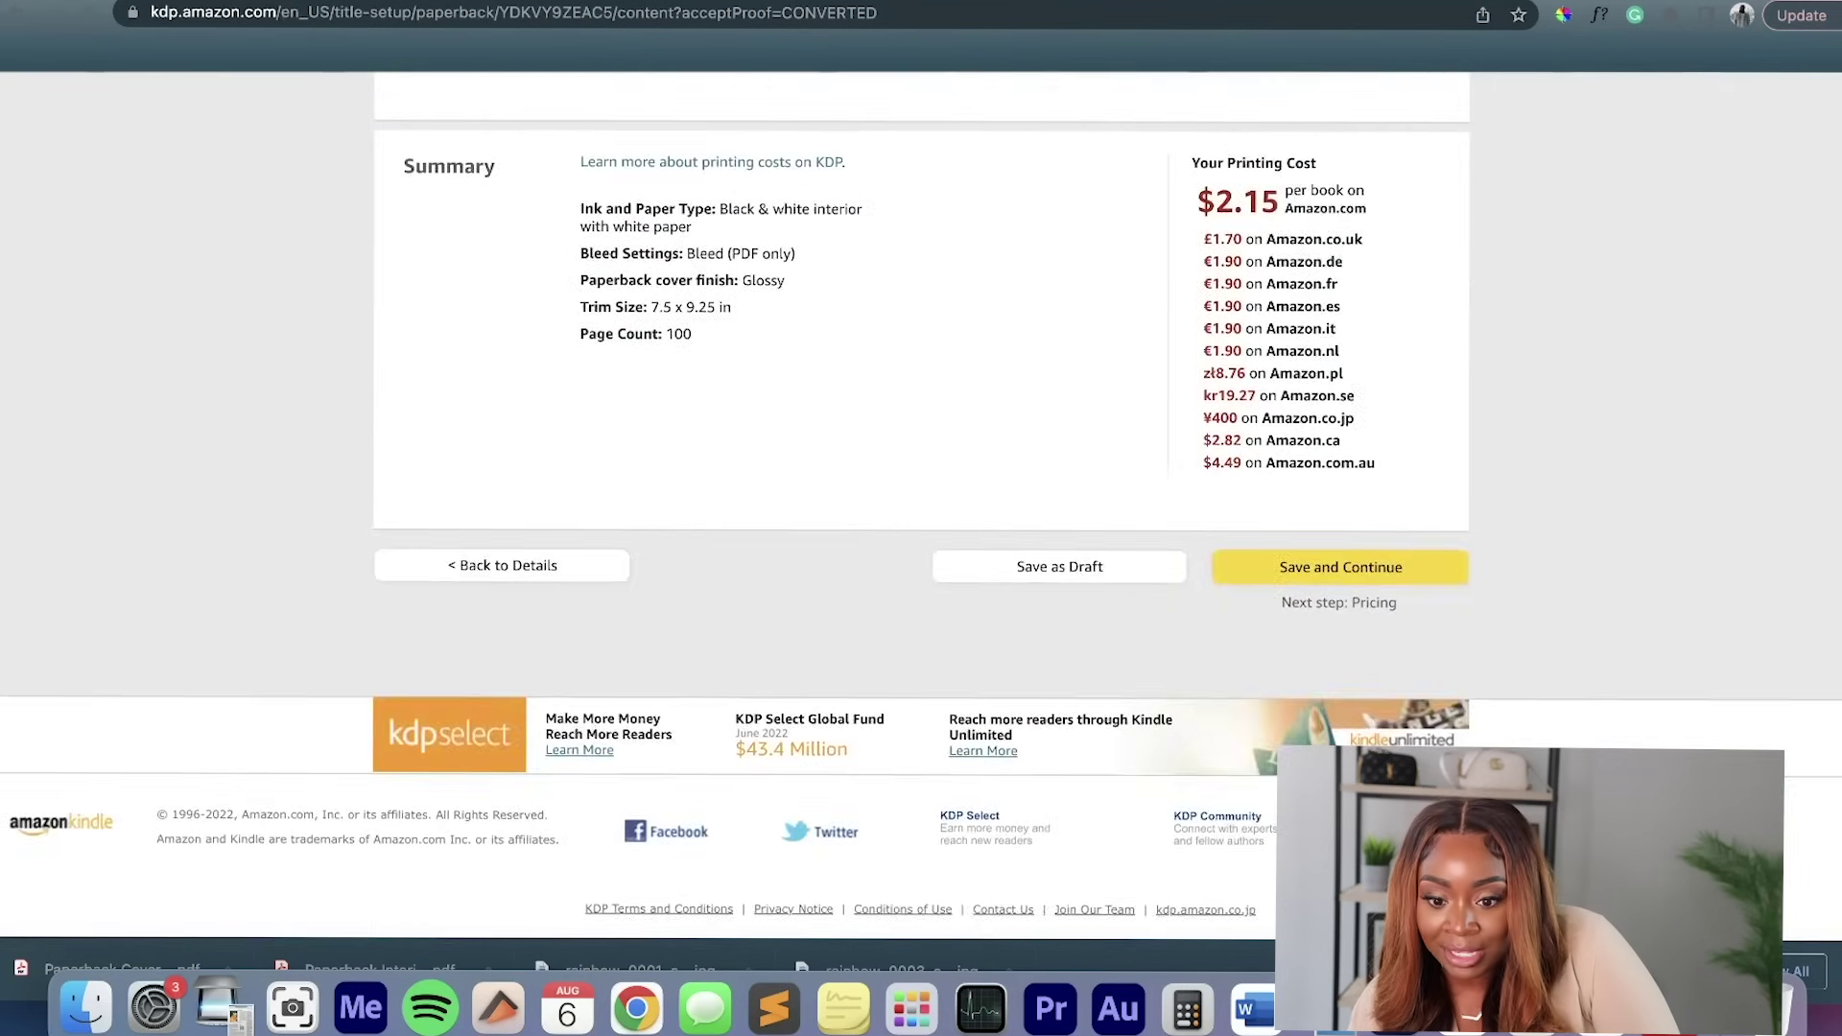
scroll(921, 480, "up", 5)
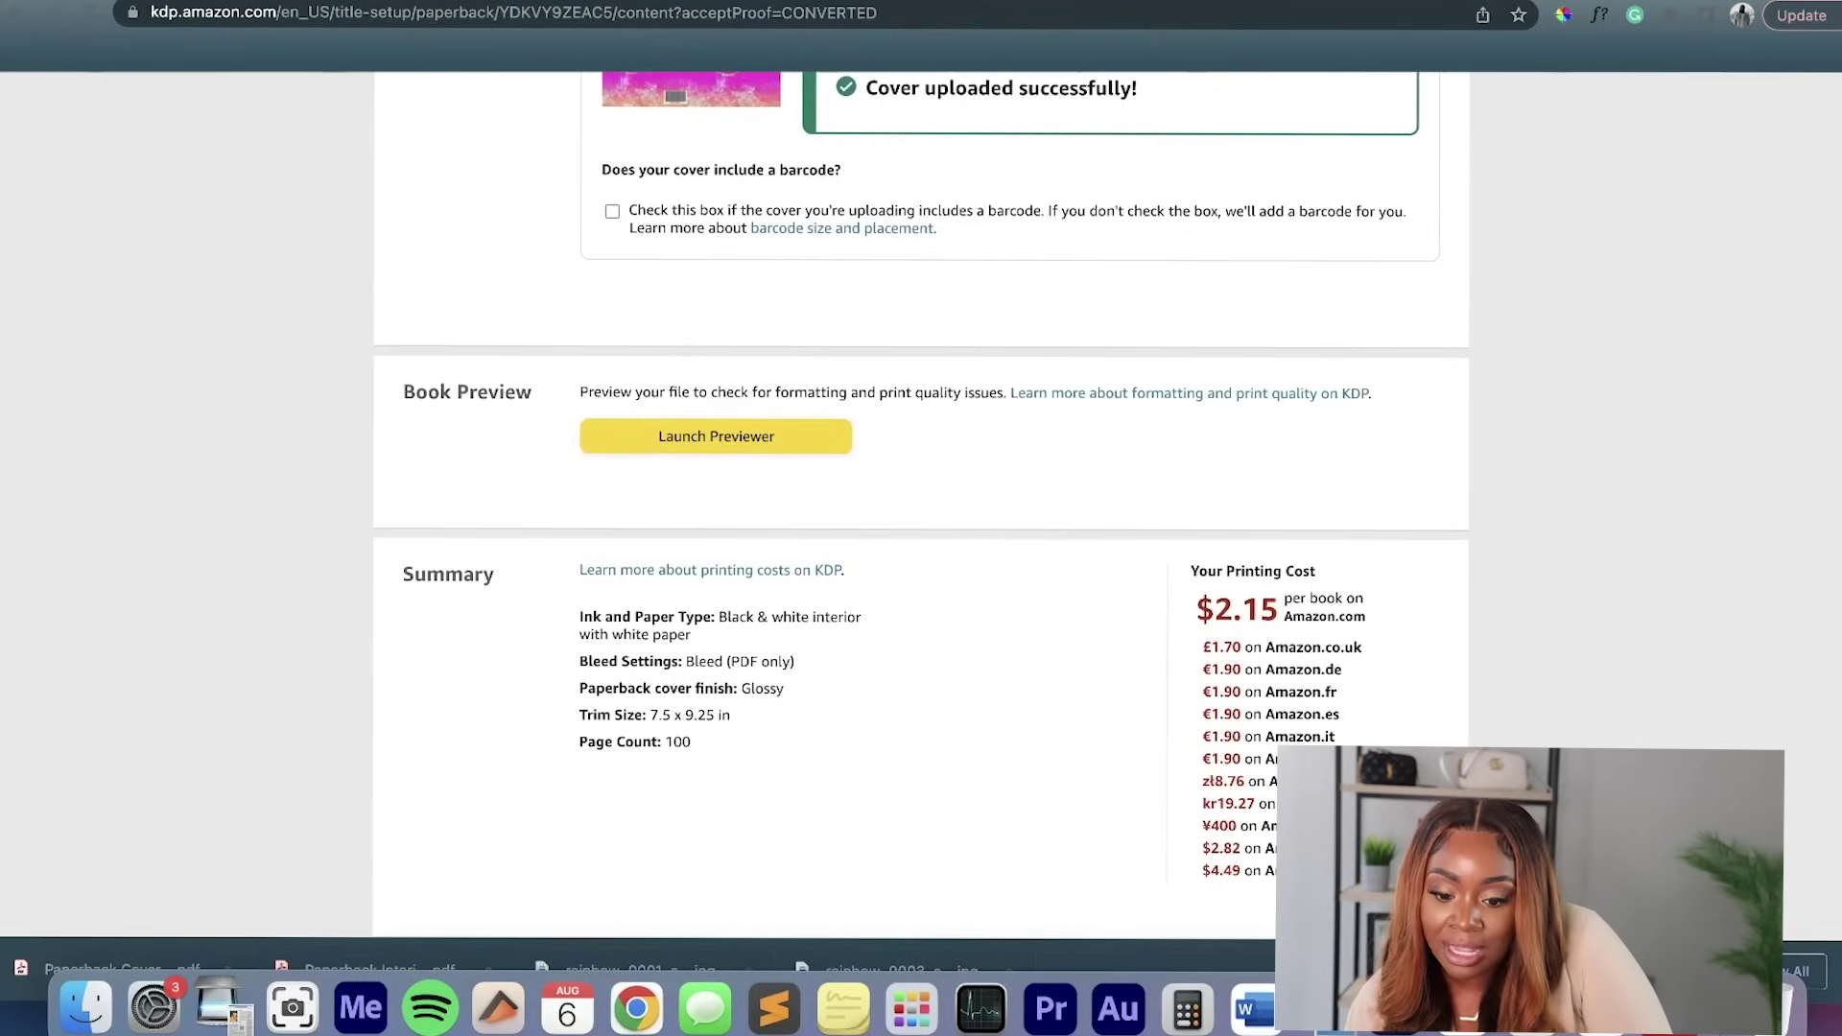
scroll(921, 505, "down", 3)
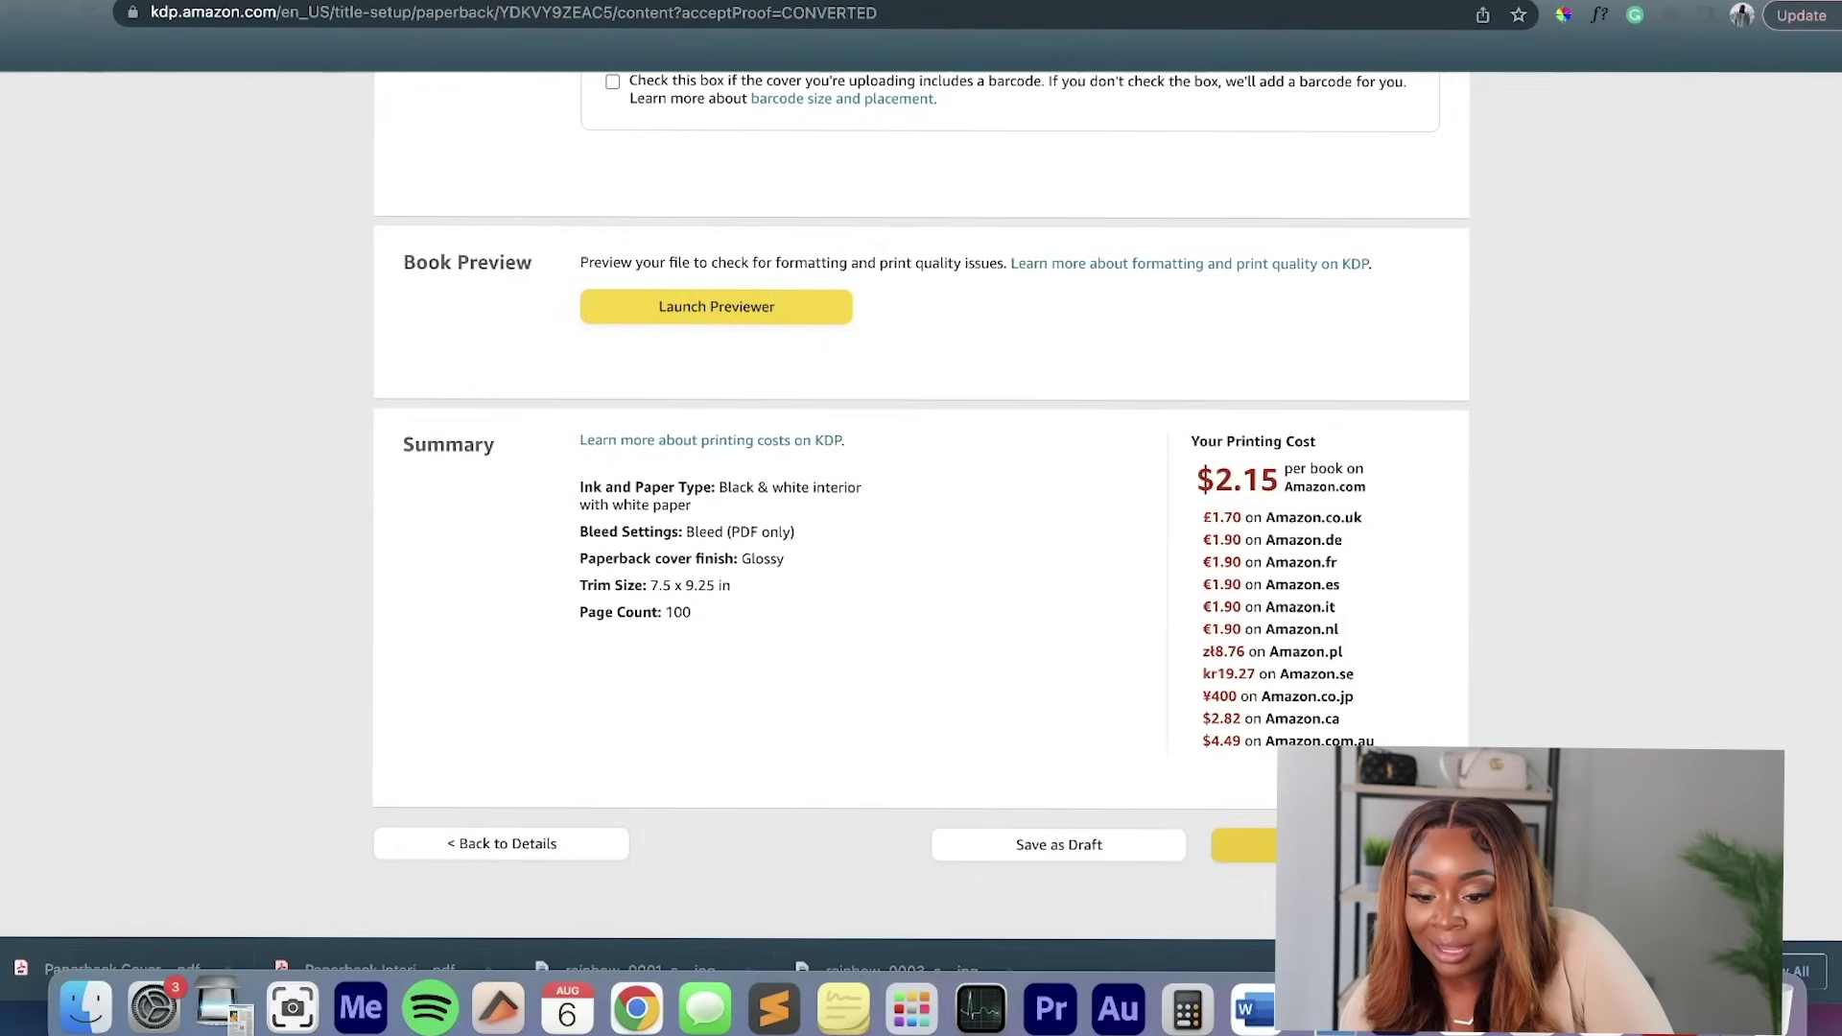
left_click(1247, 844)
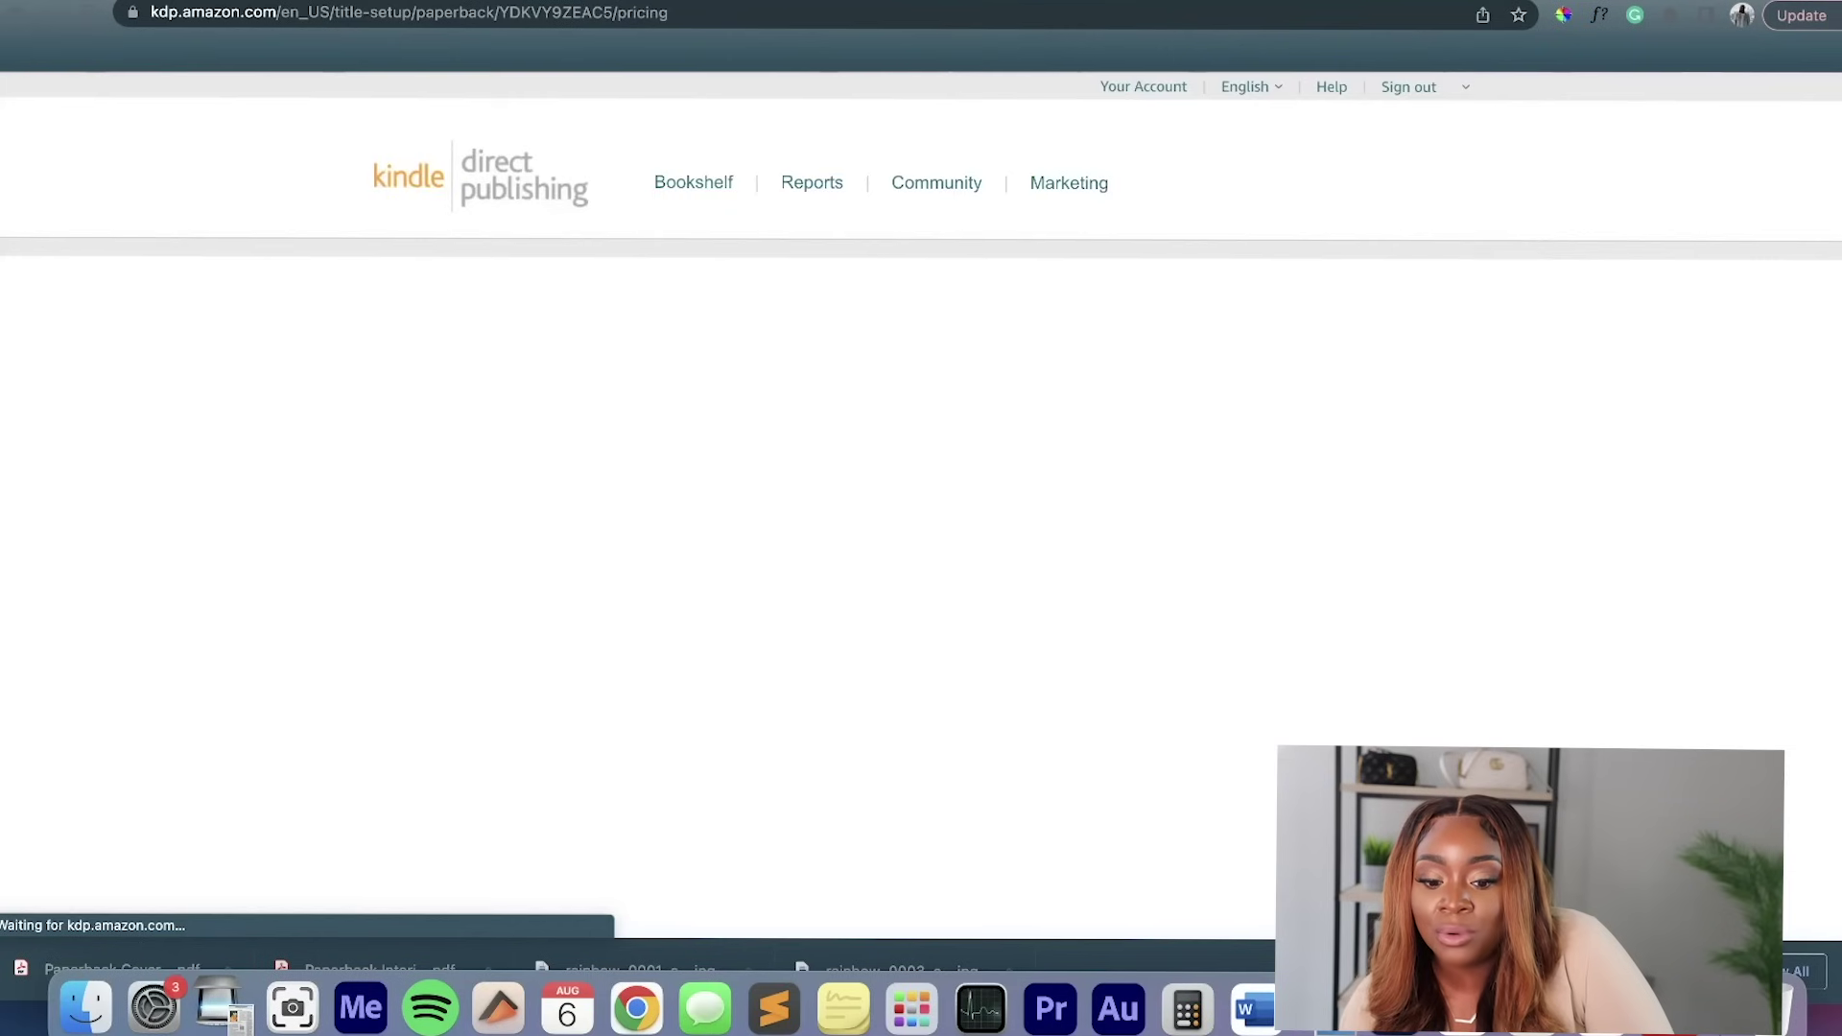
Go down to the pricing table and start the Amazon.com list price entry.
scroll(921, 505, "down", 3)
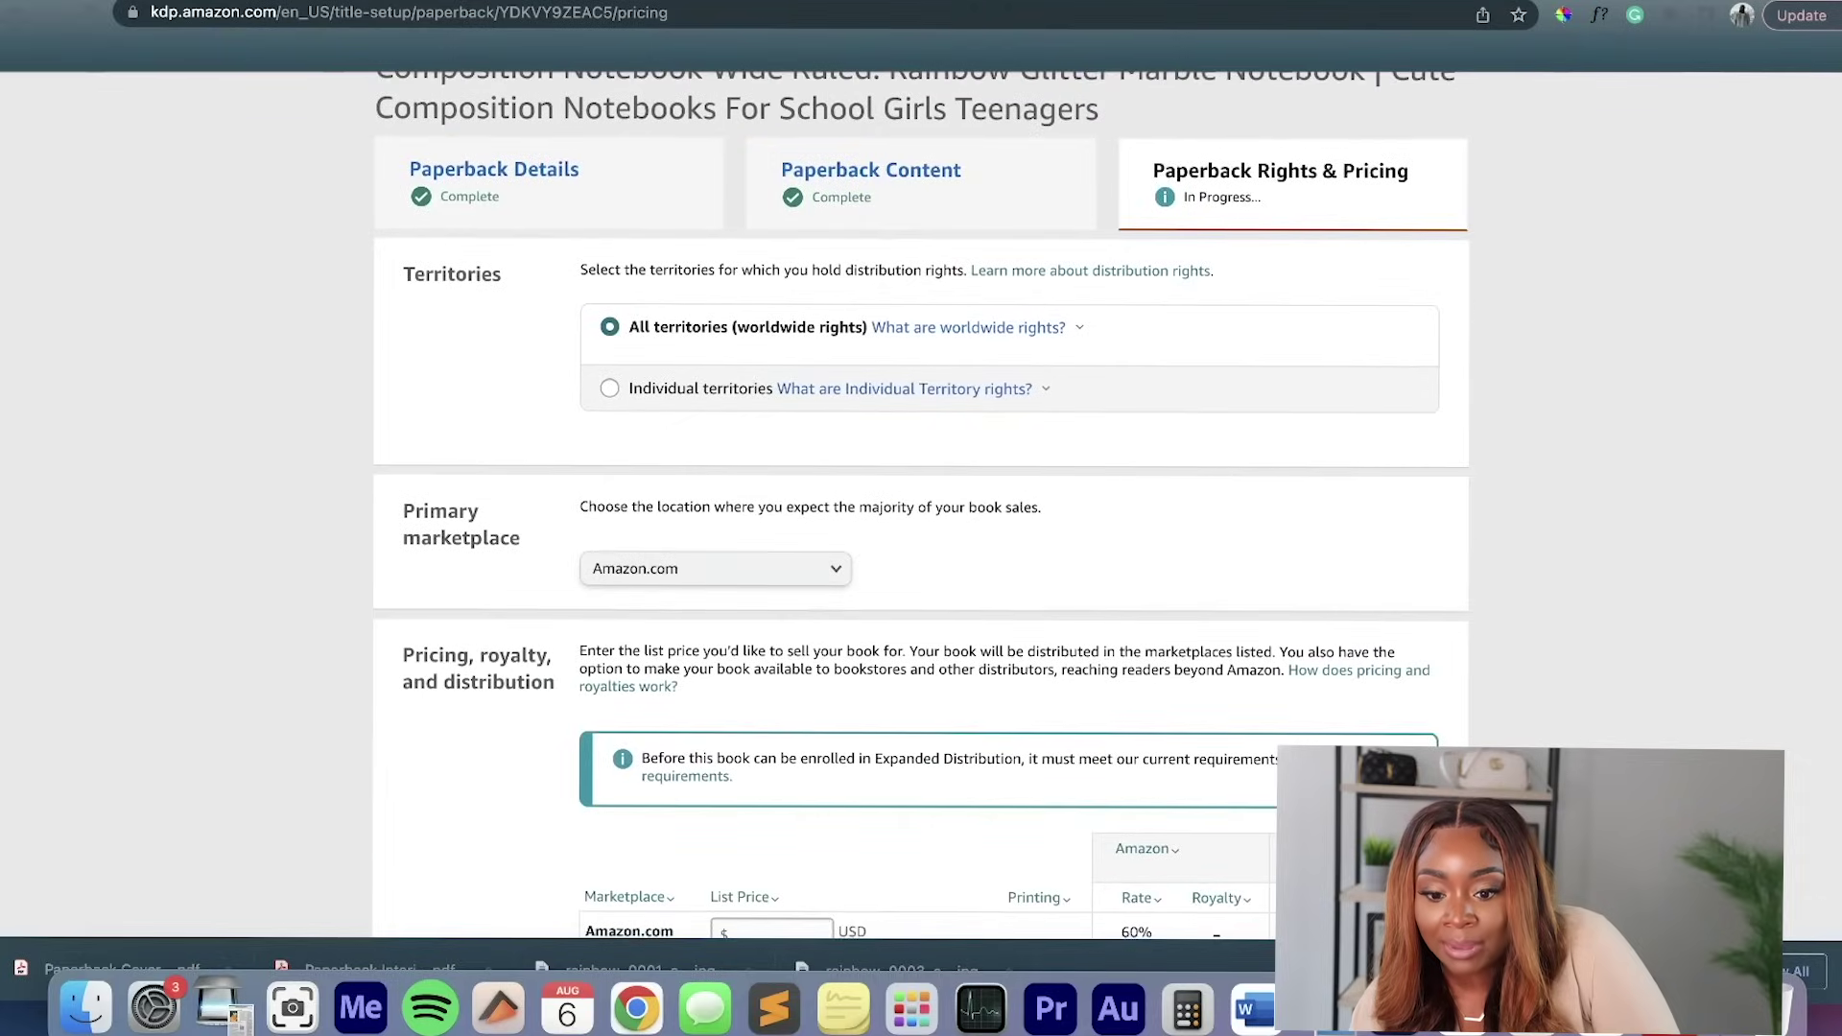
scroll(921, 505, "down", 1)
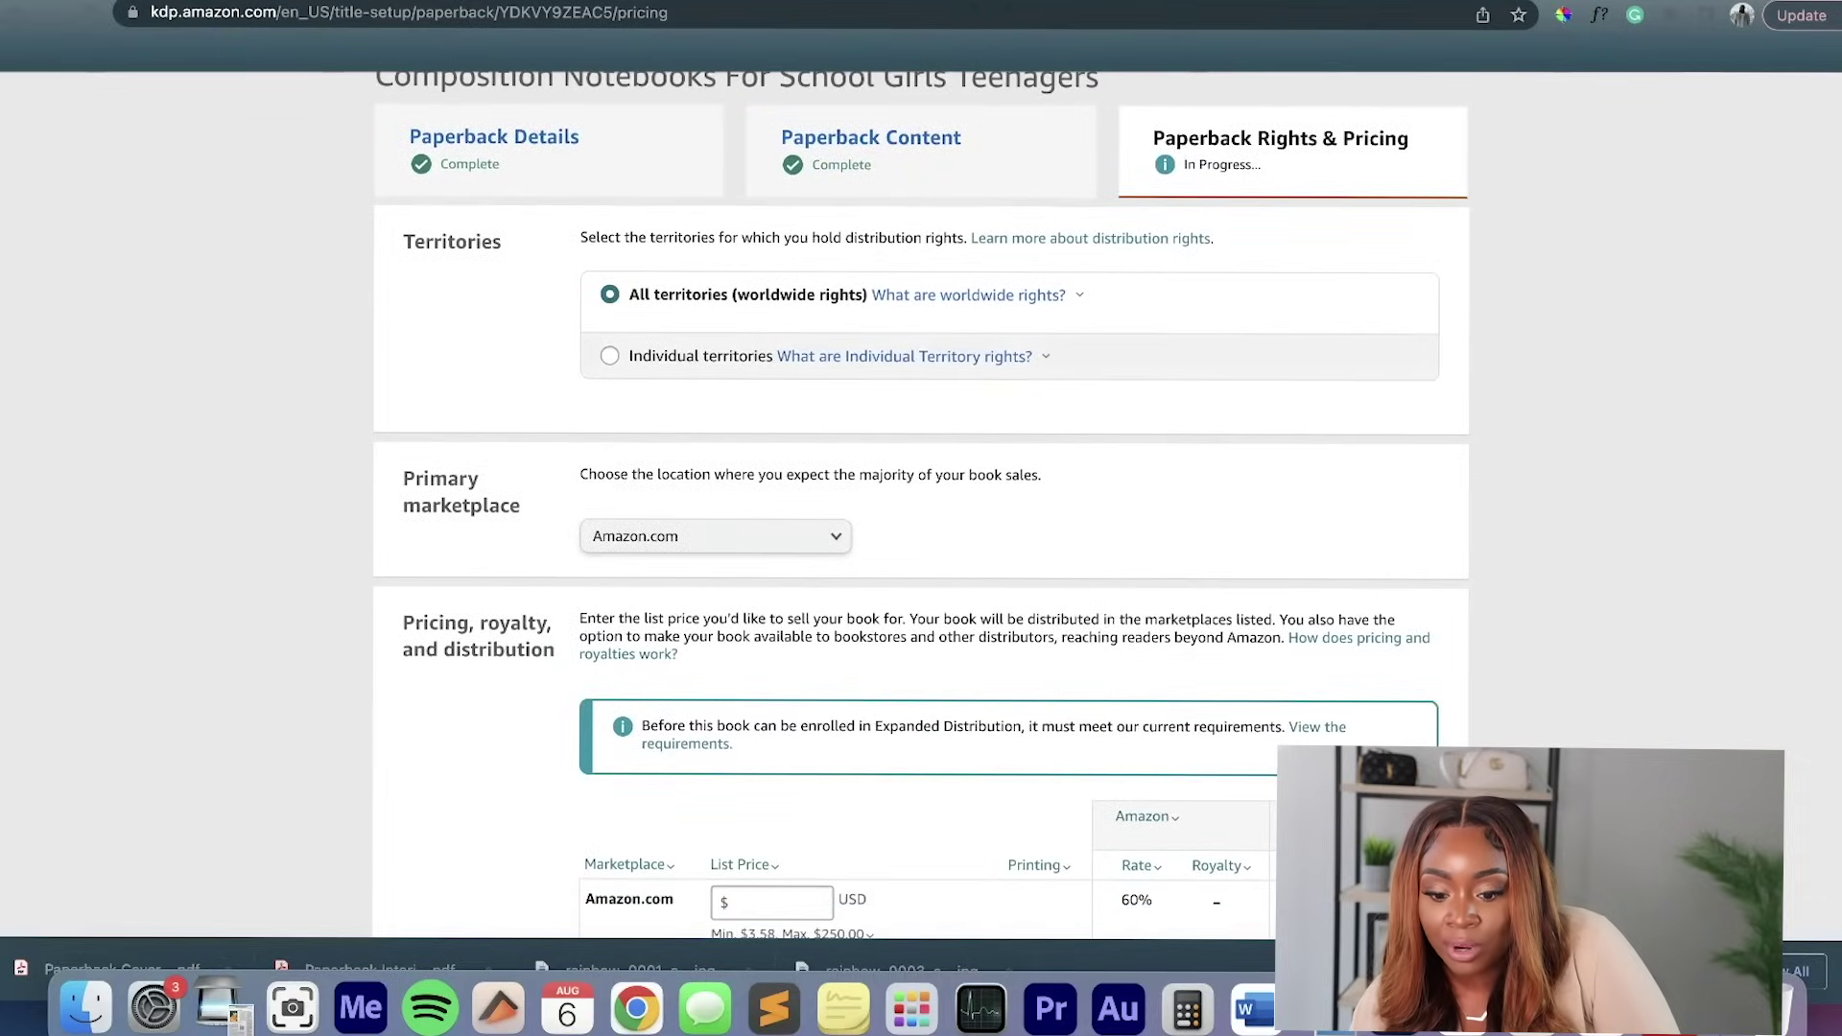
scroll(921, 505, "down", 5)
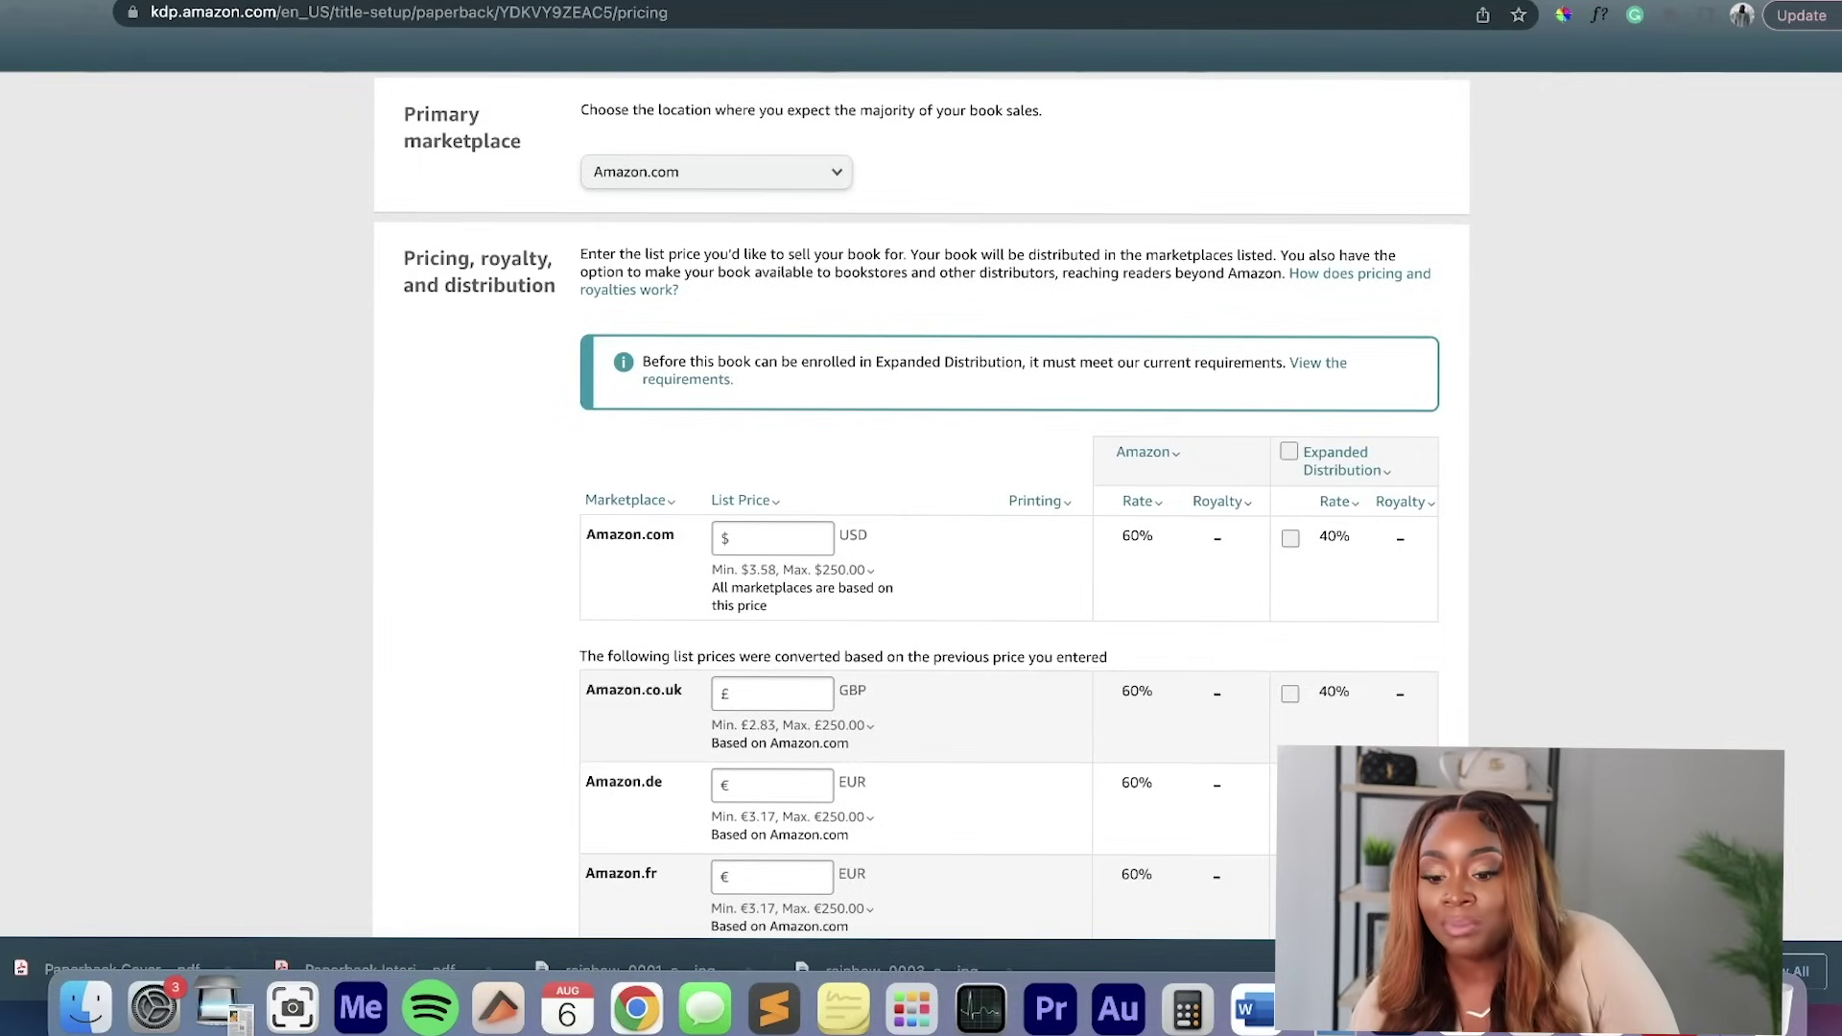
left_click(824, 538)
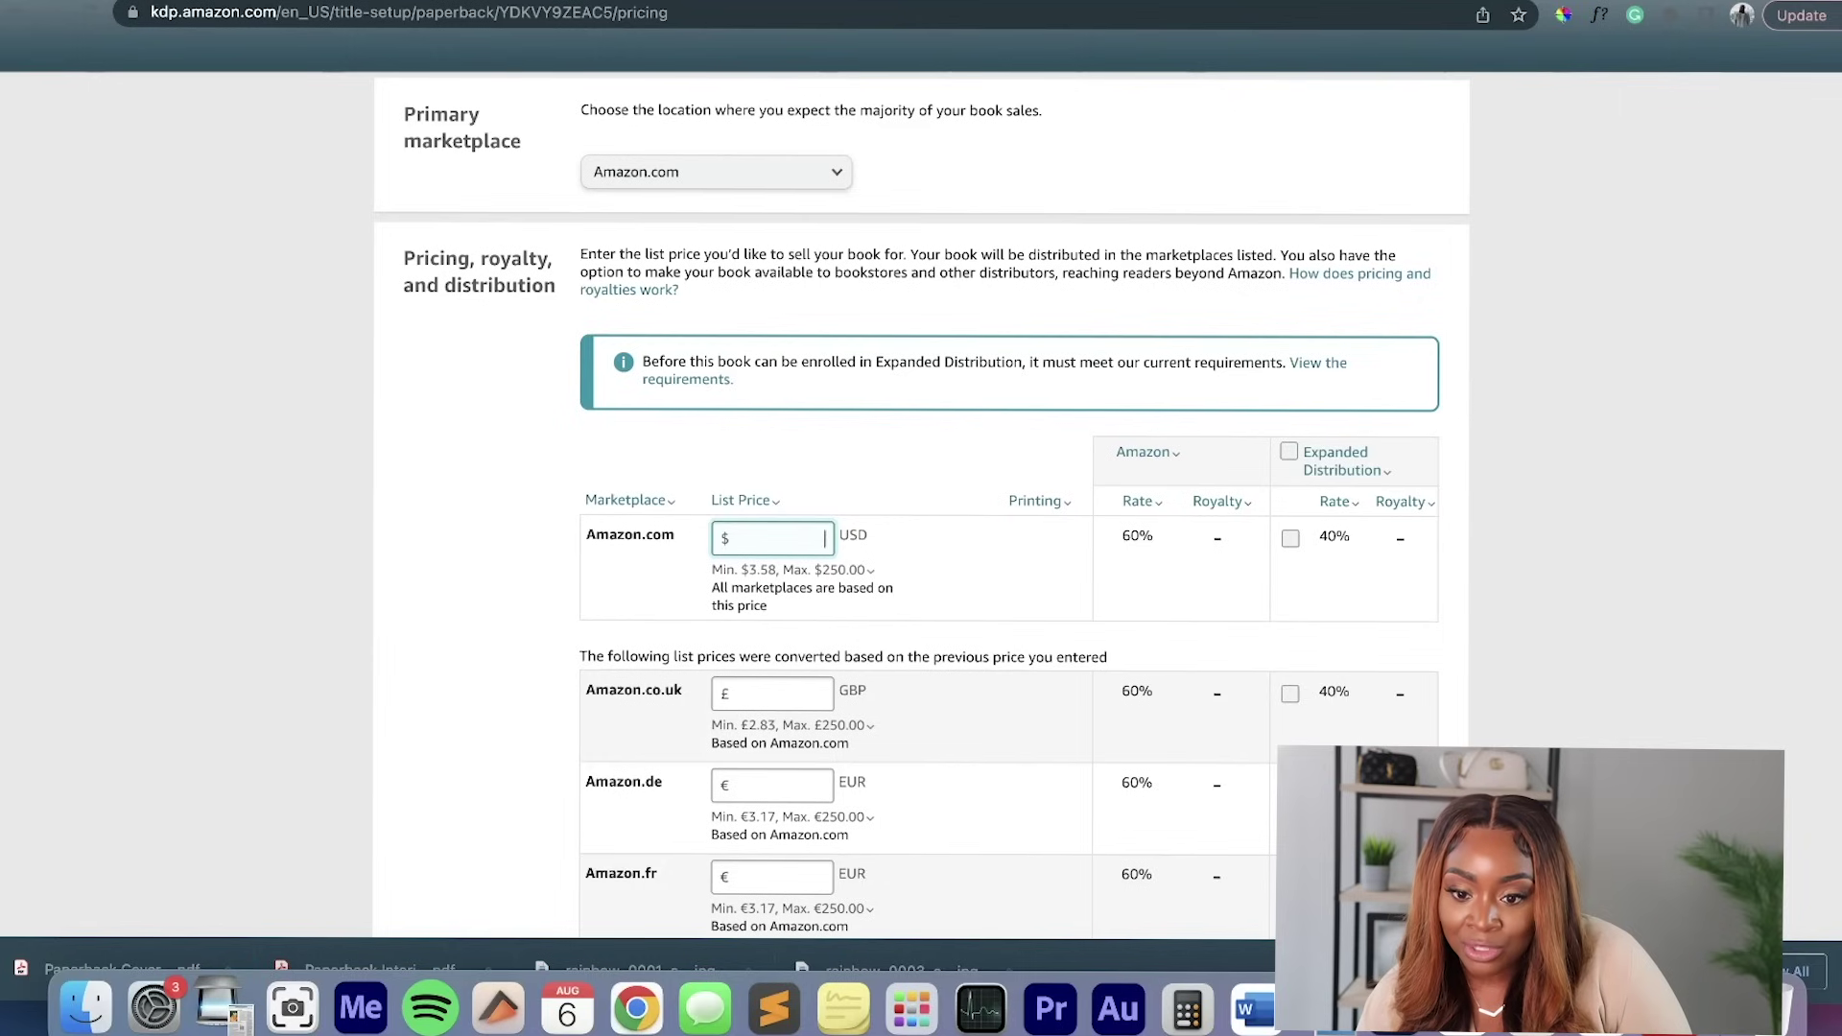
Compare BookBolt competitor prices ($5.98, $5.95, $4.99), then read KDP's $3.58 minimum price note.
key("ctrl+Tab")
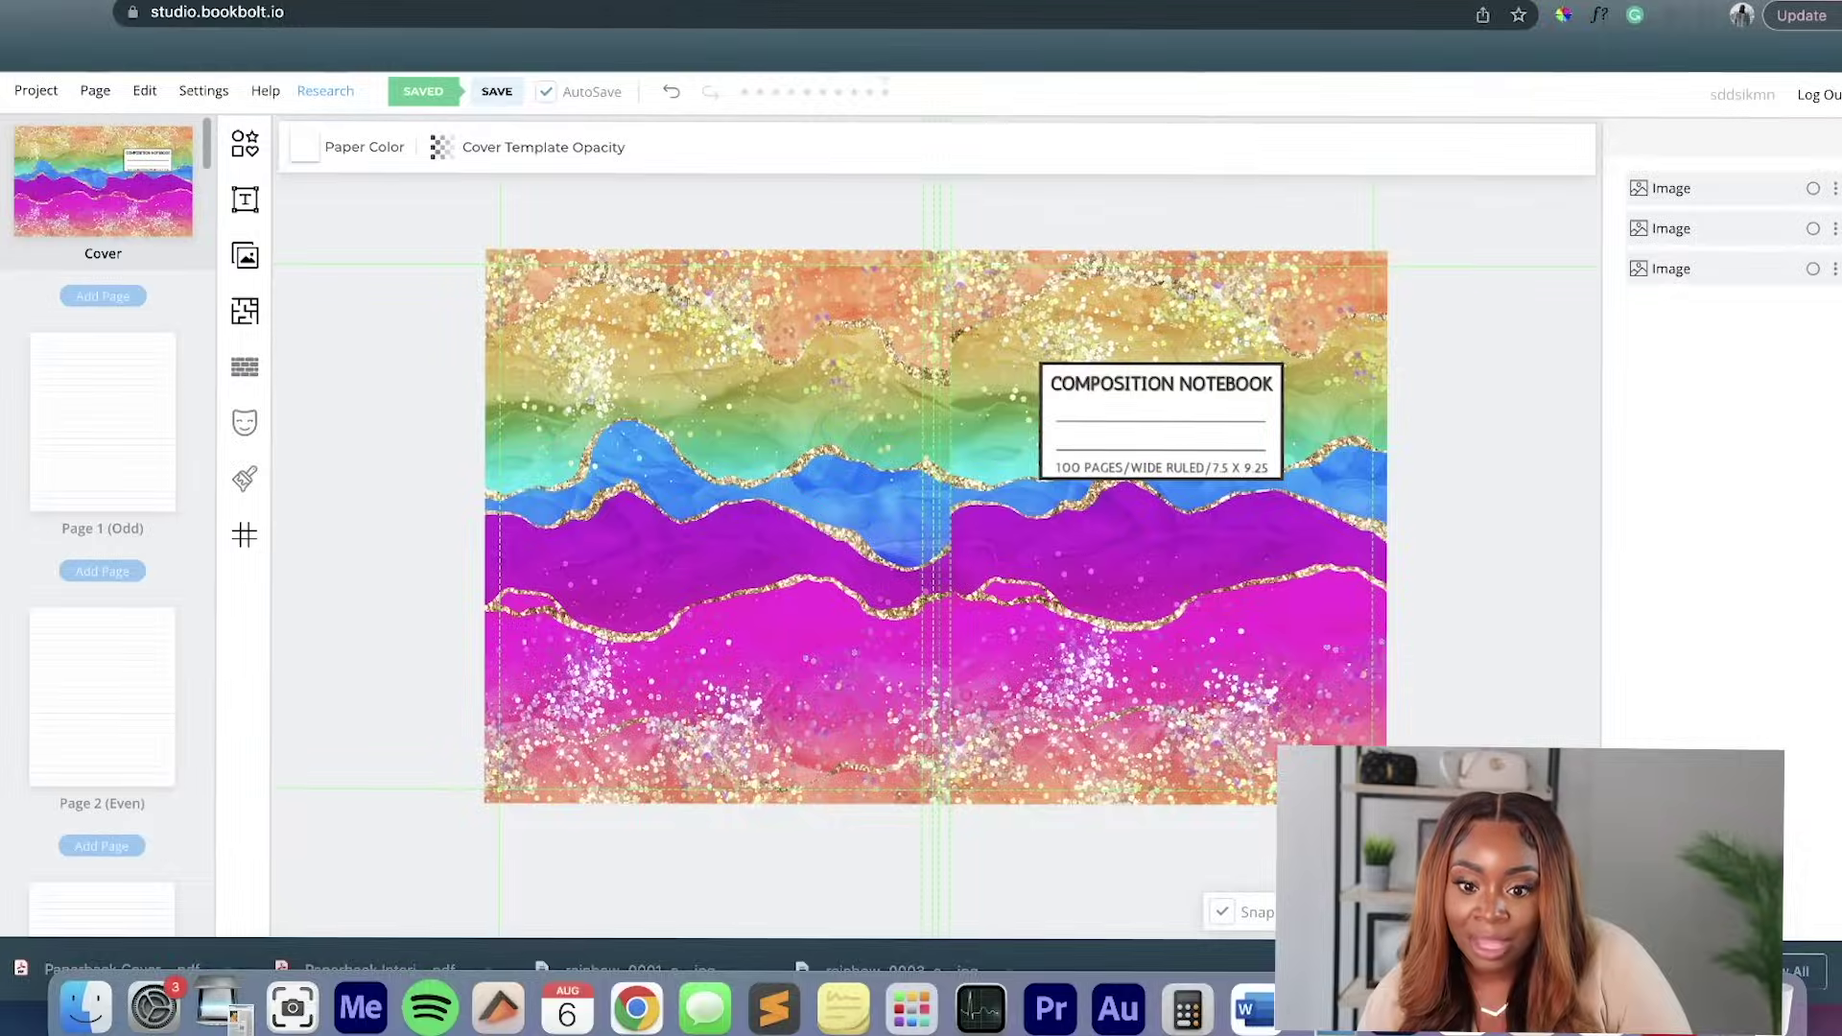
key("ctrl+Tab")
key("ctrl+Tab")
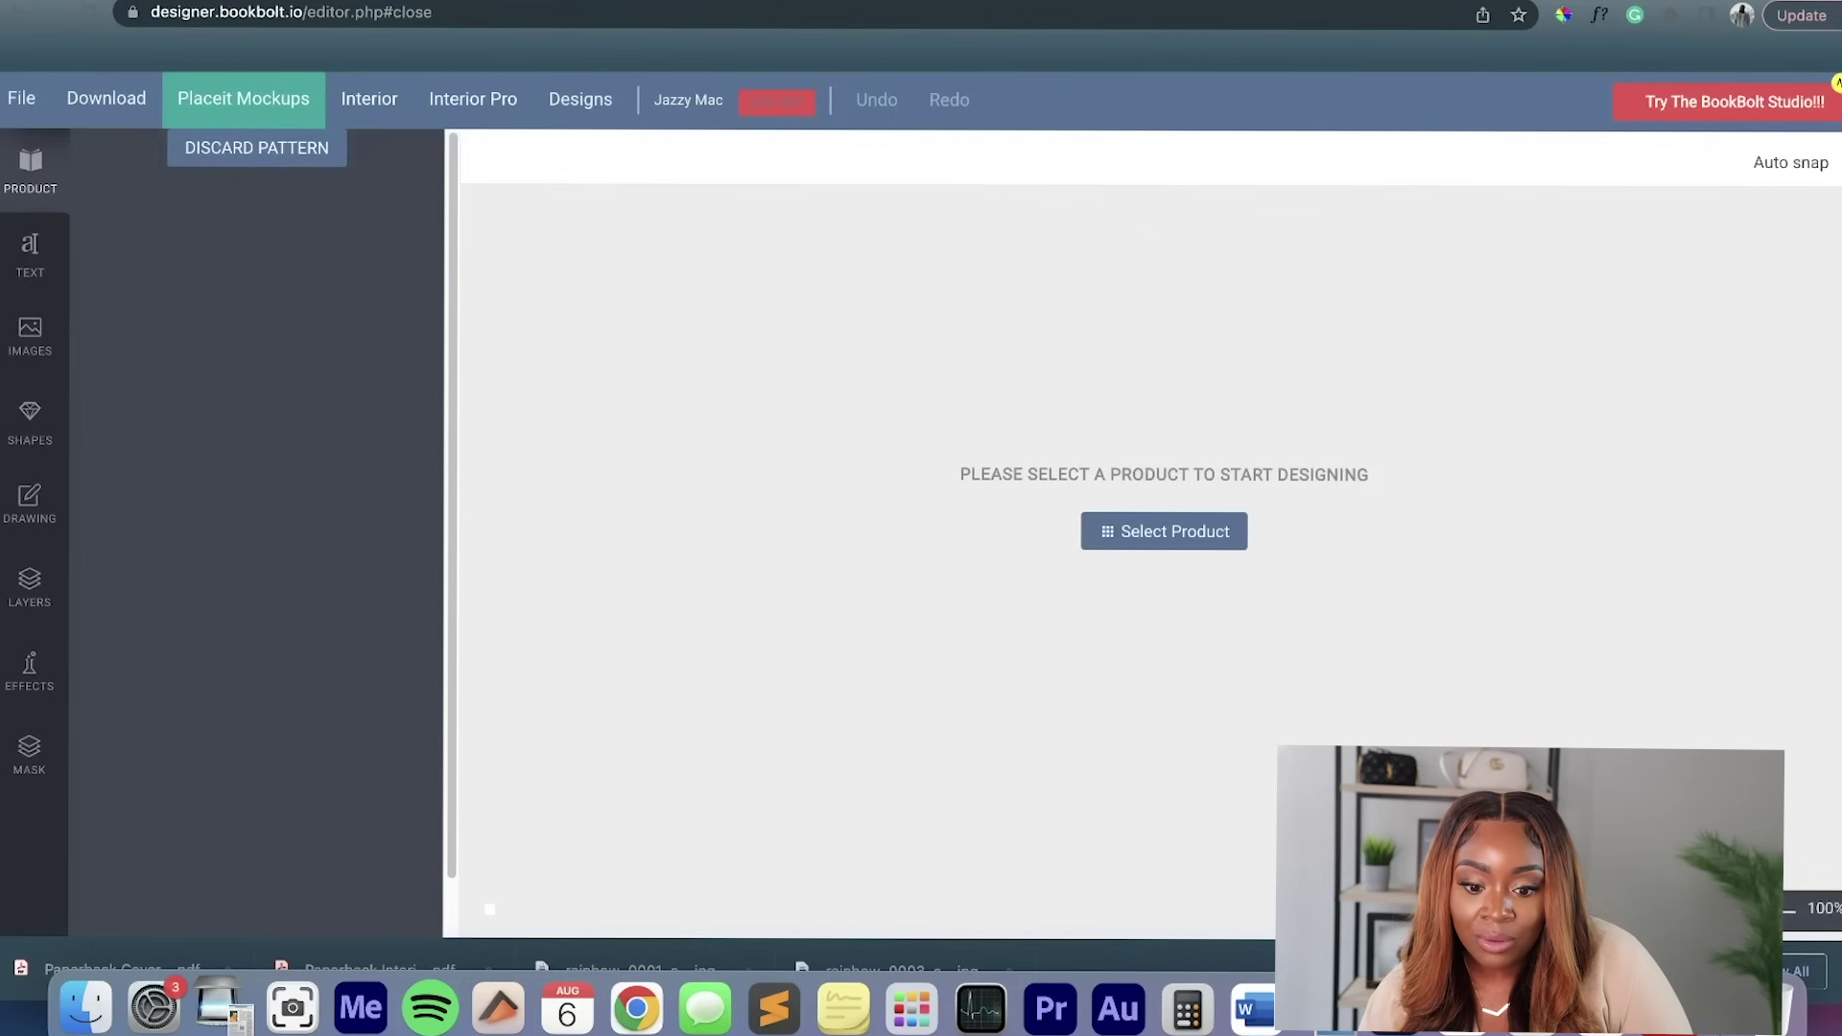
key("ctrl+shift+Tab")
scroll(987, 545, "down", 3)
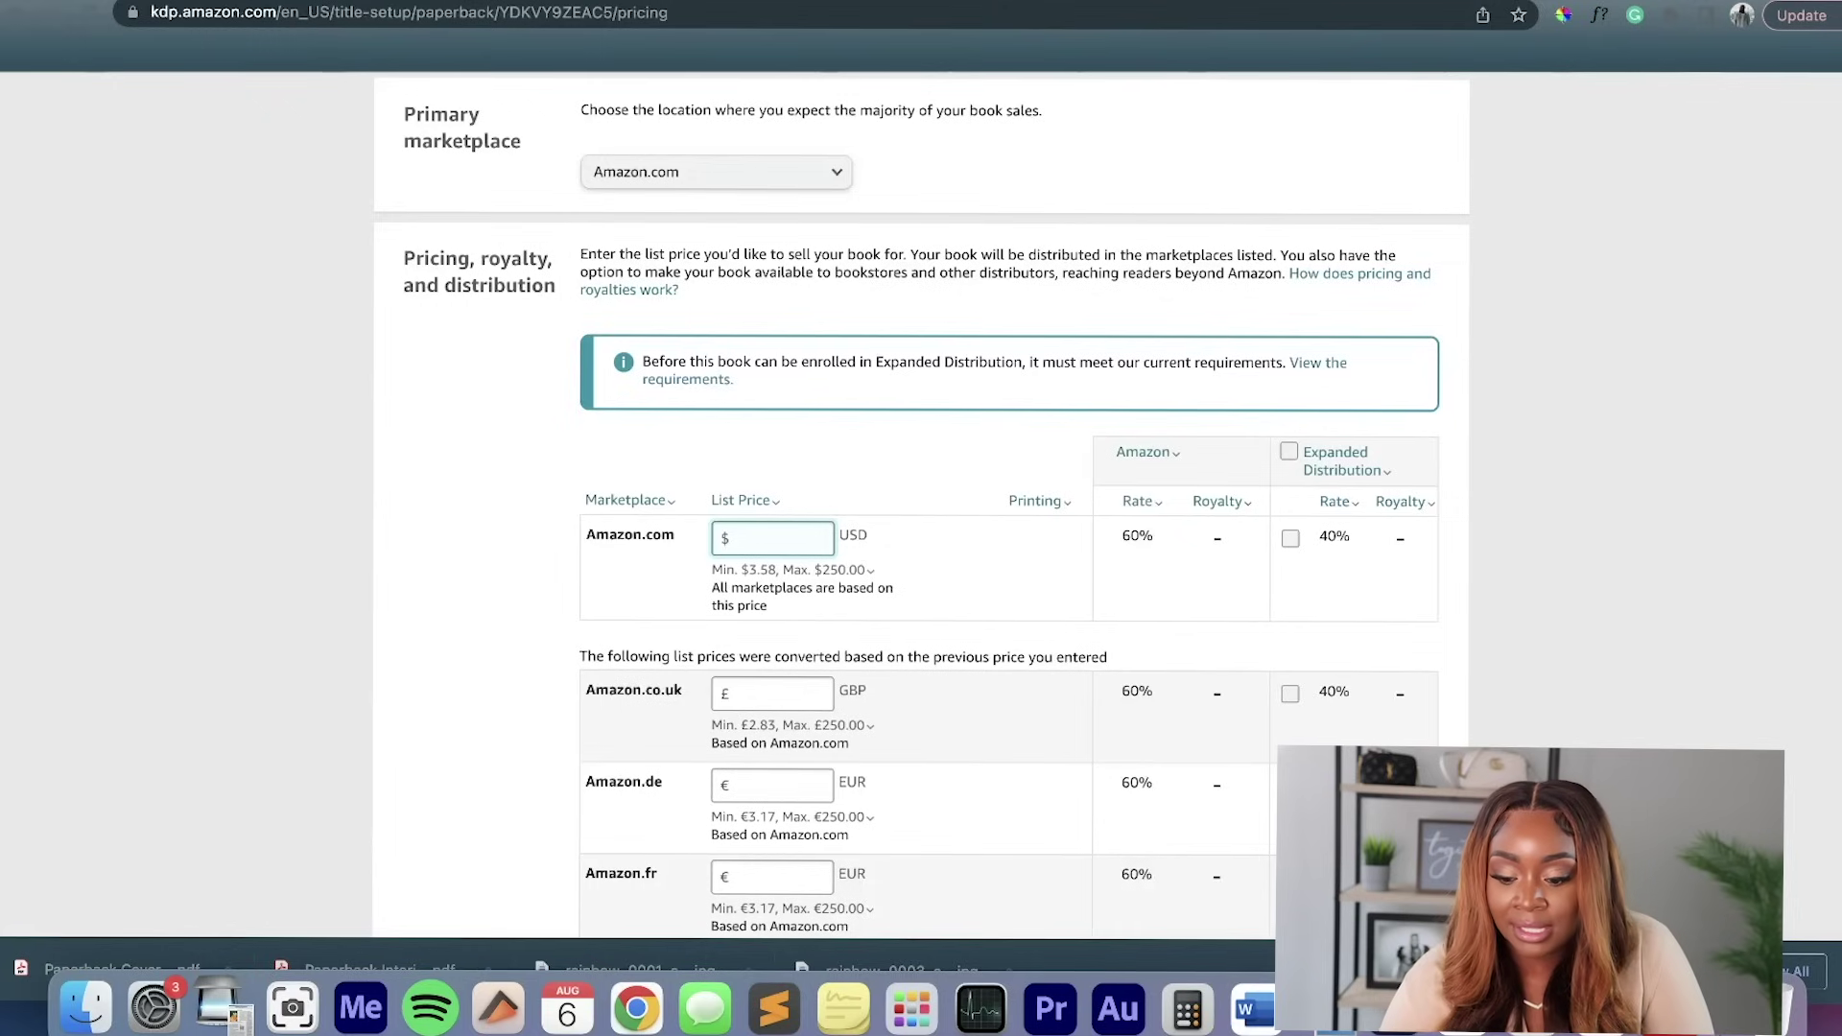
left_click(870, 570)
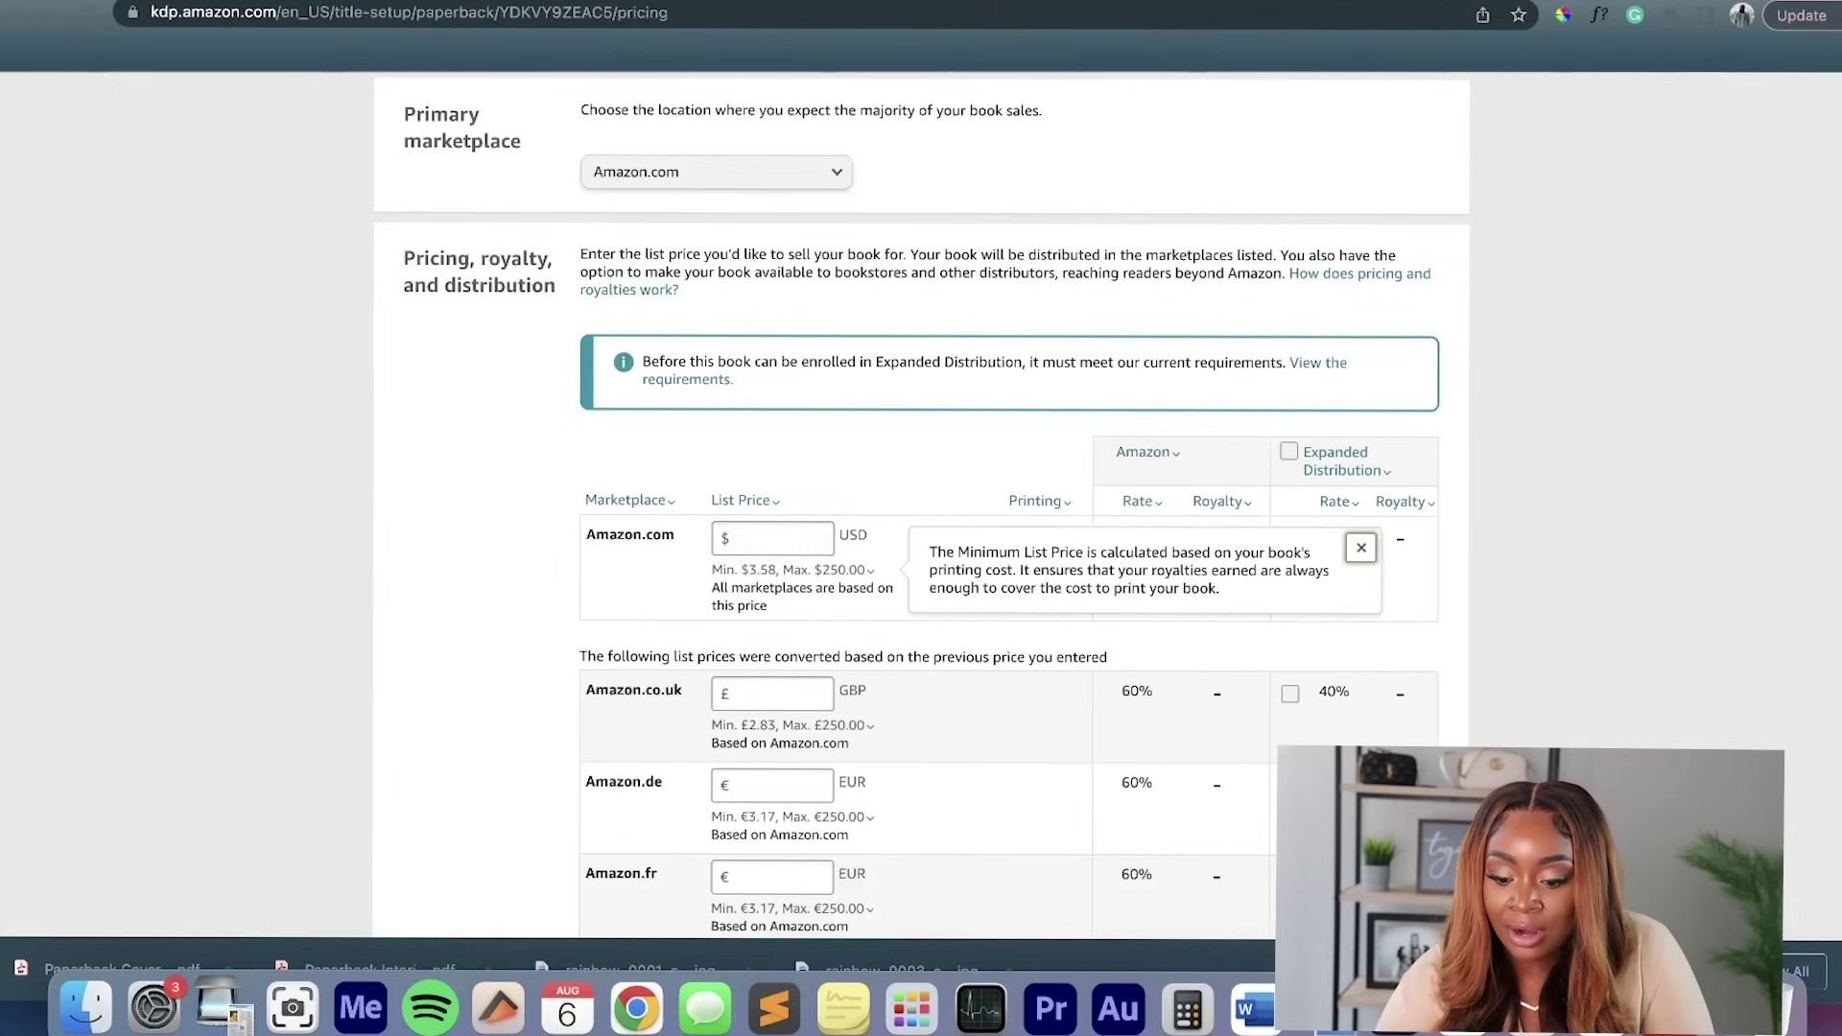
Set the Amazon.com list price to $5.98, yielding a $1.44 royalty and converted marketplace prices.
left_click(773, 538)
type("5")
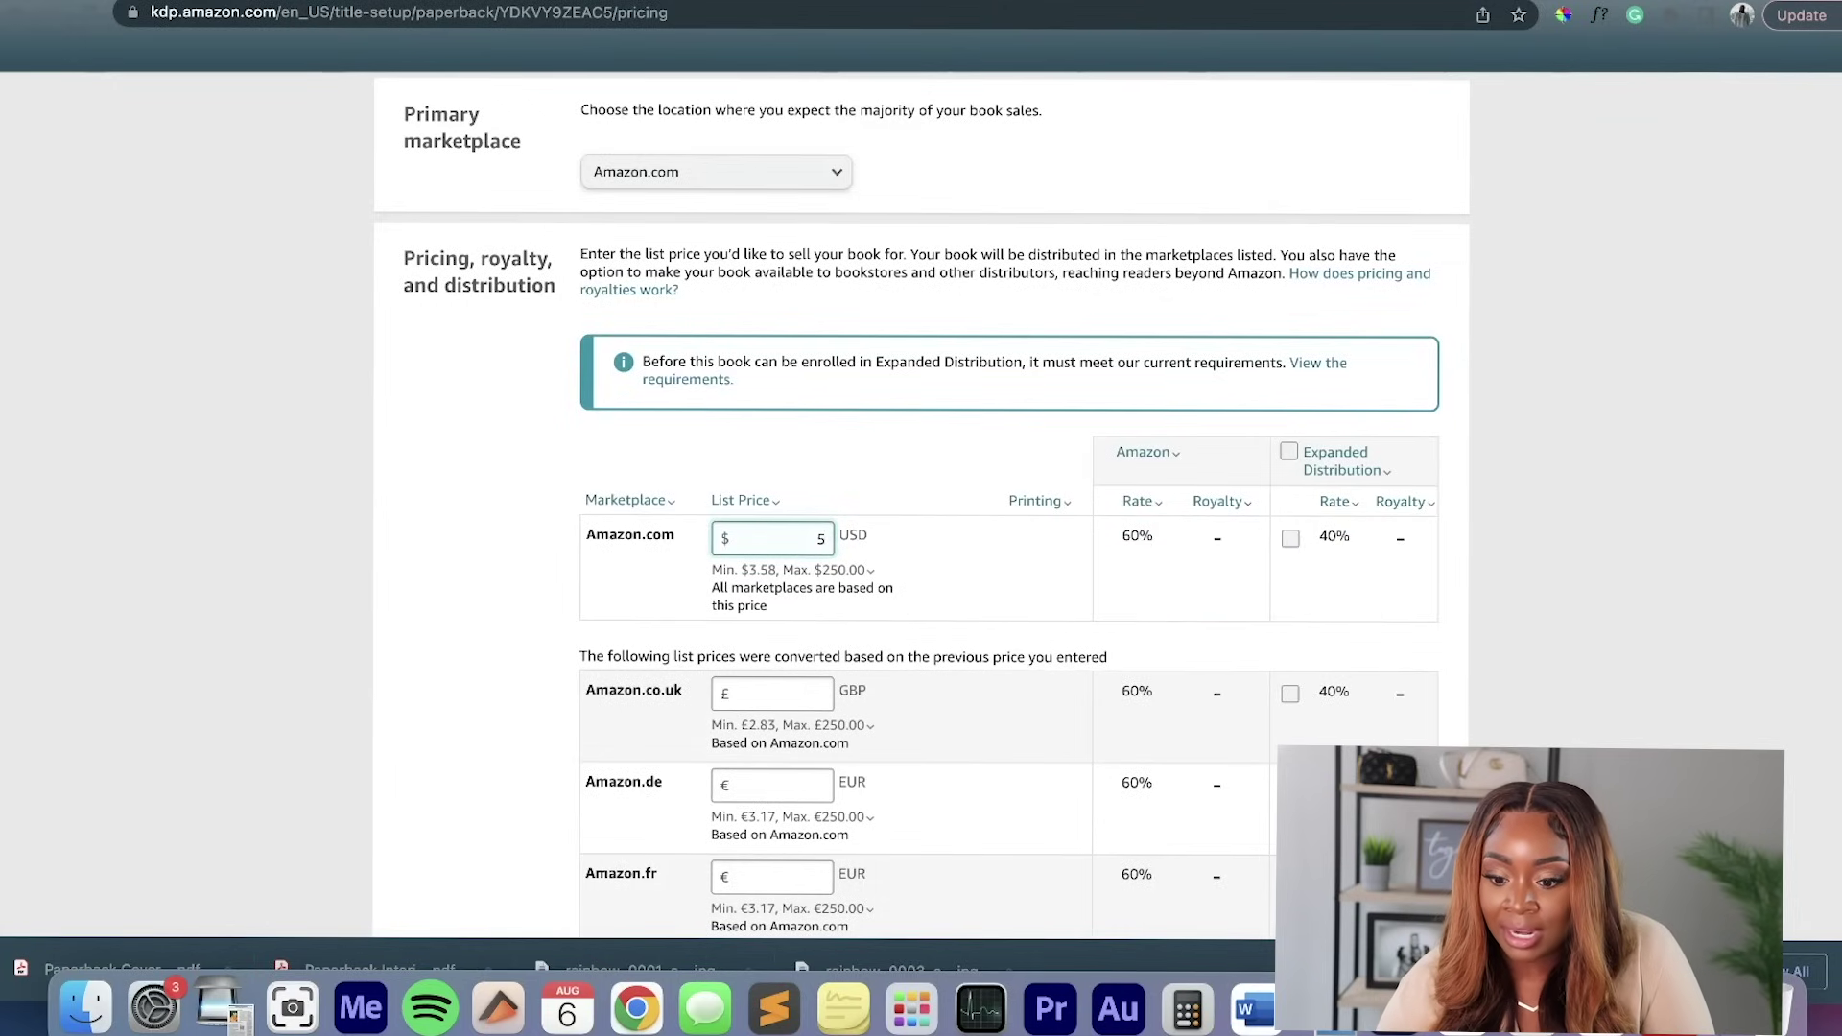
type(".9")
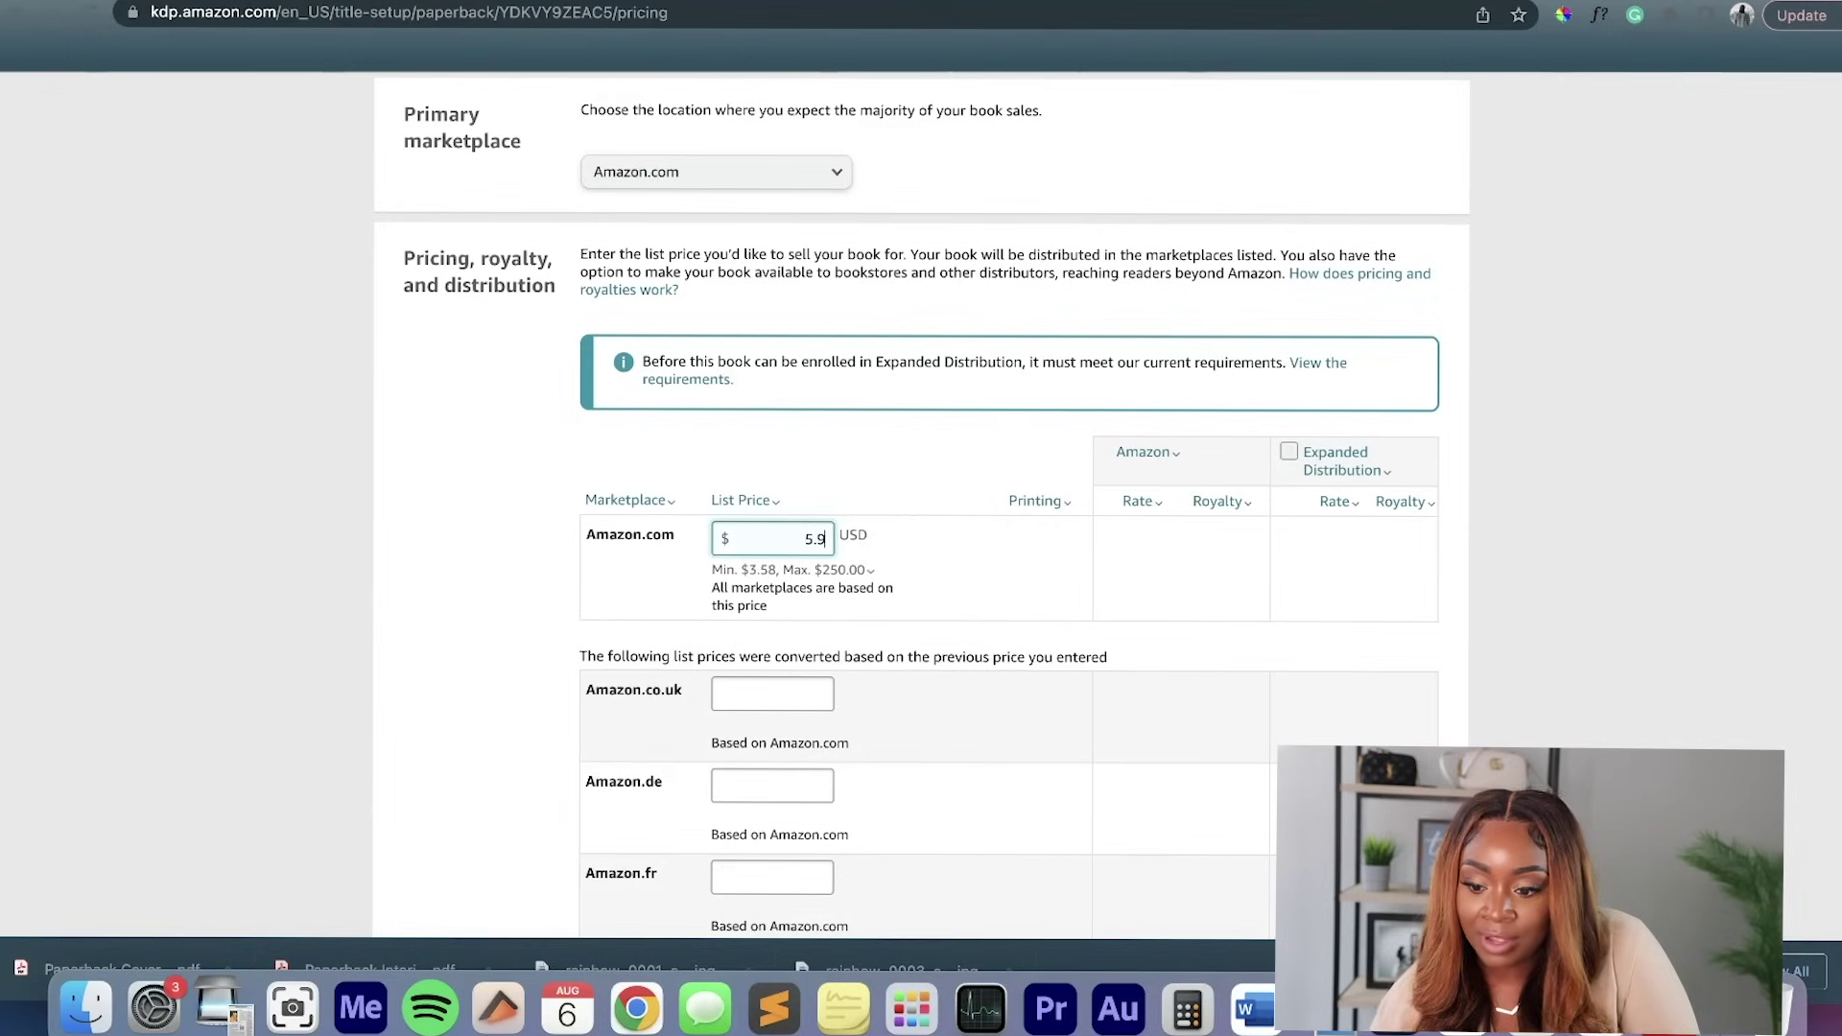
type("8")
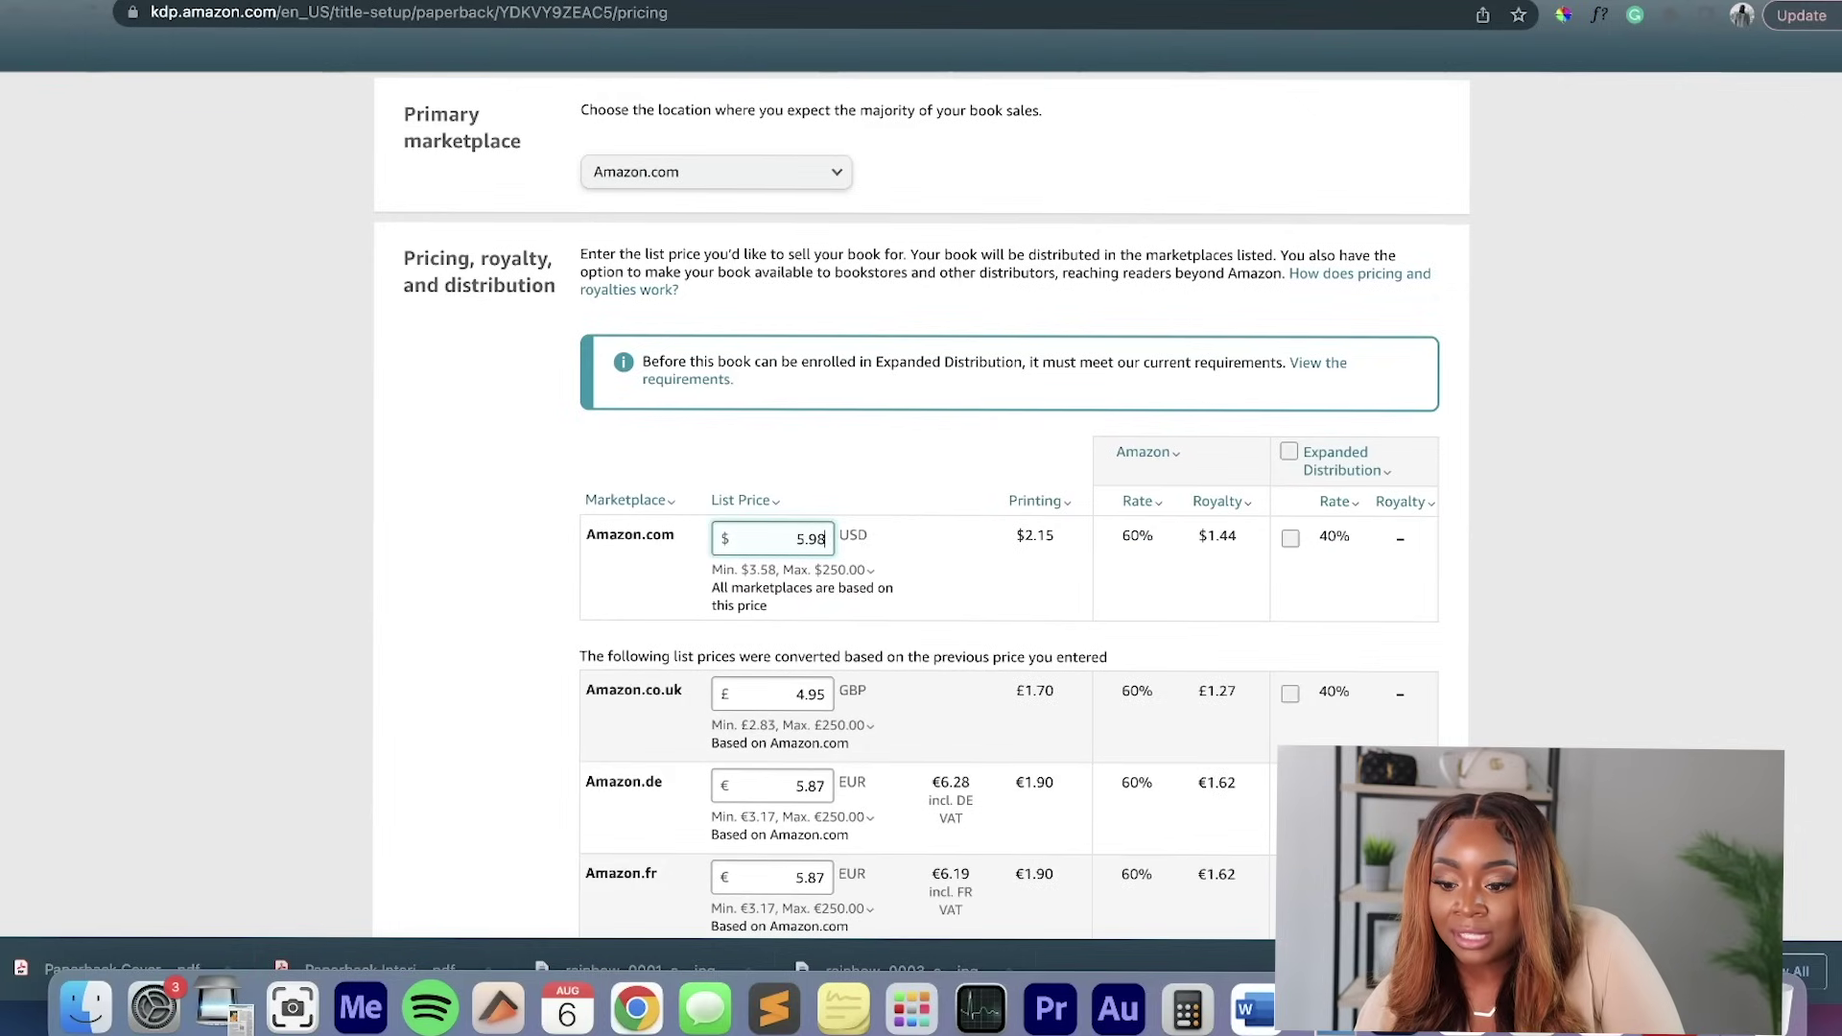
left_click(1336, 501)
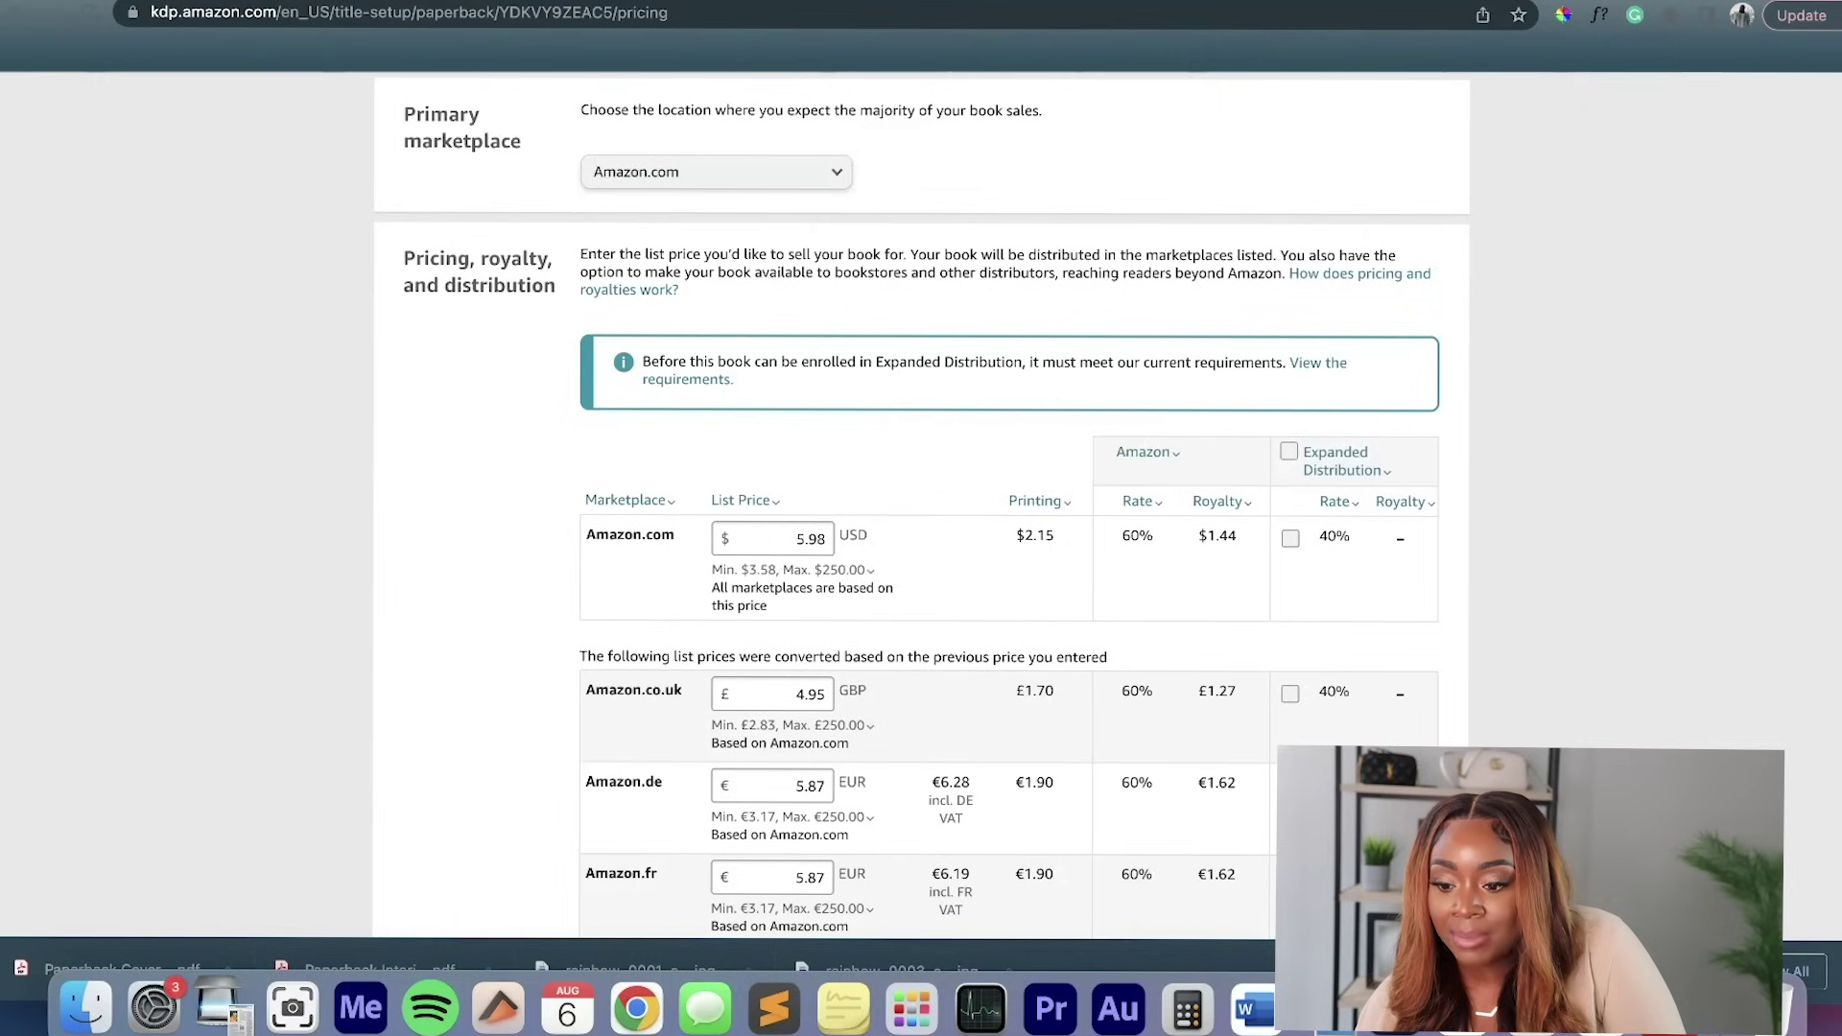
scroll(921, 504, "down", 4)
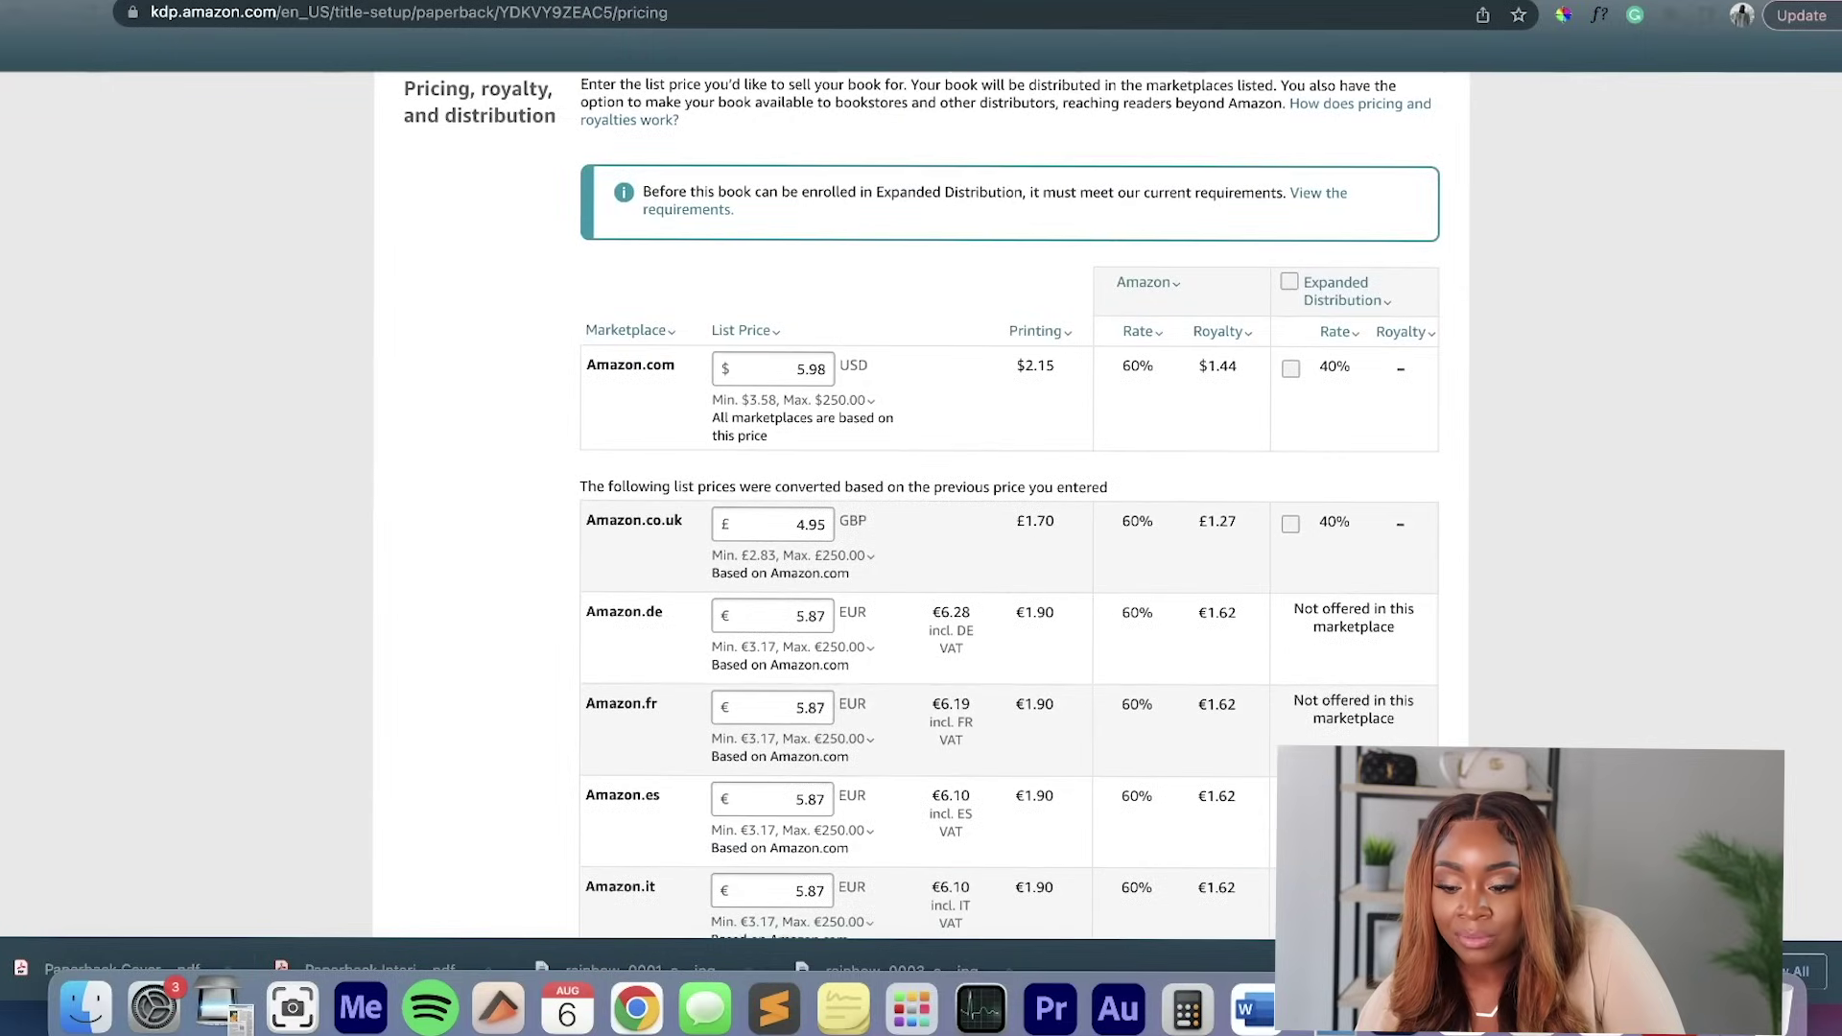
scroll(921, 503, "down", 2)
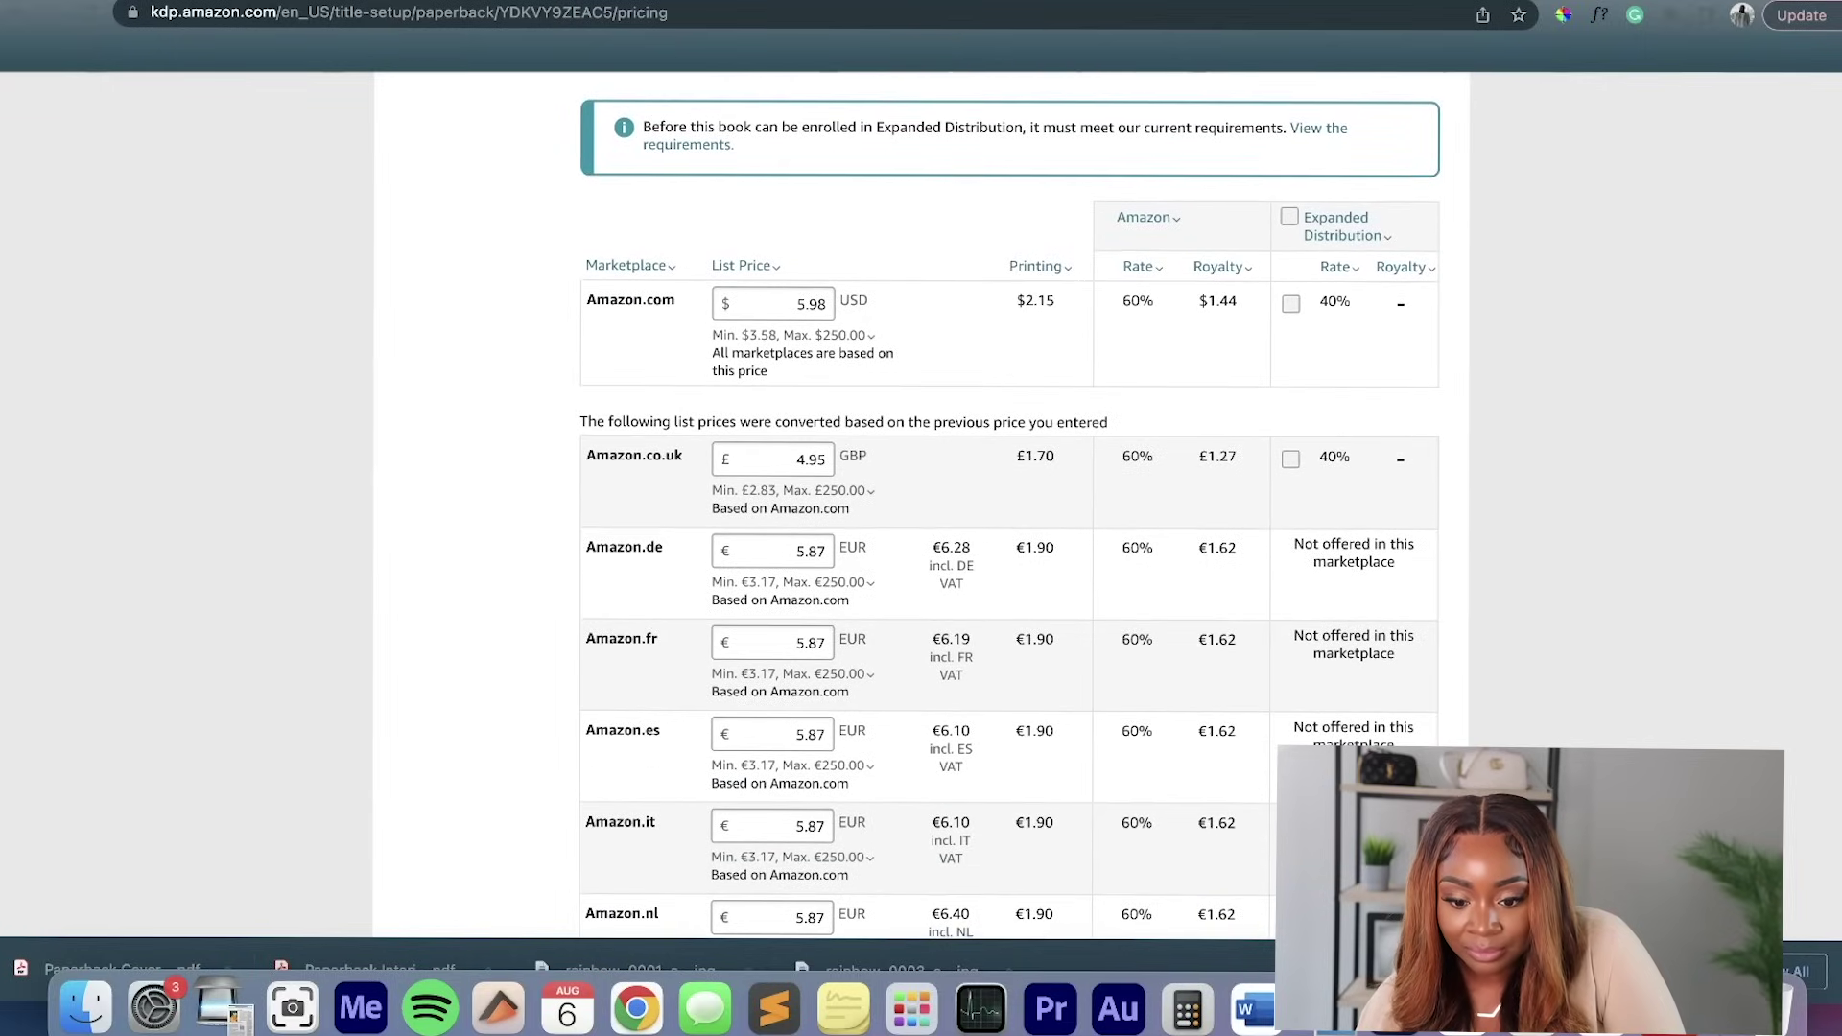
scroll(921, 503, "down", 20)
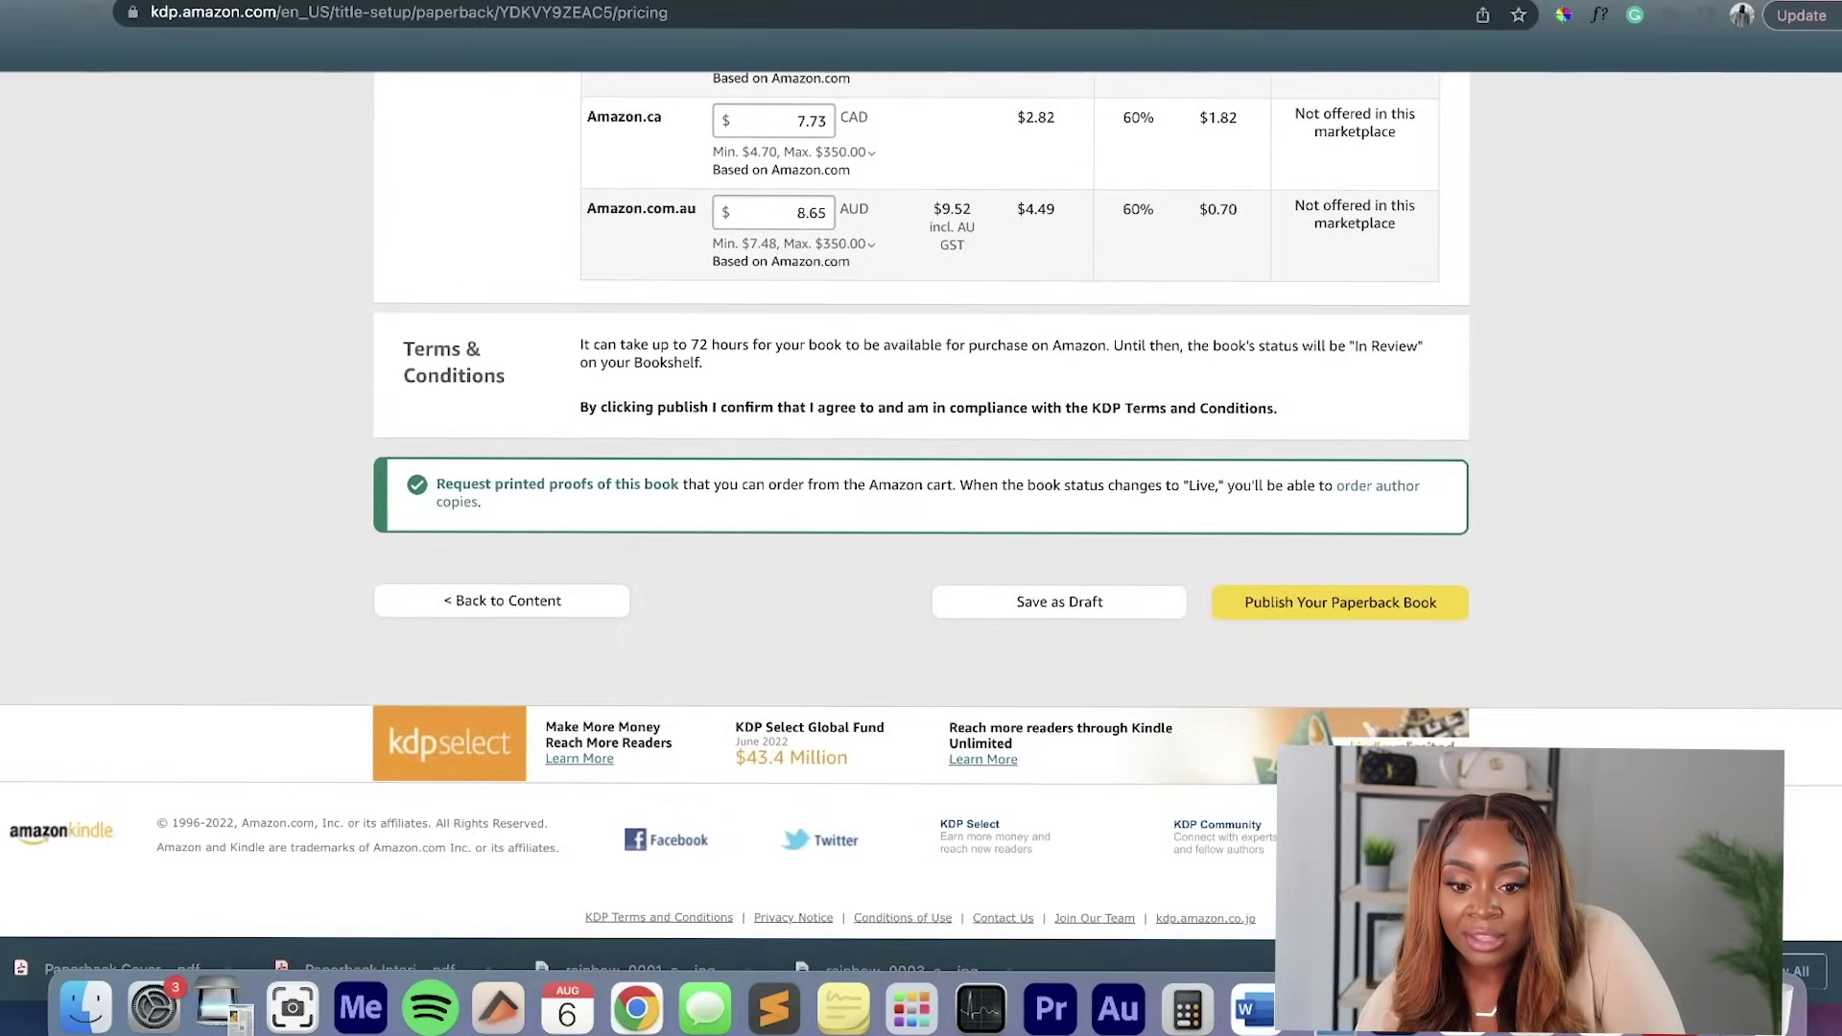